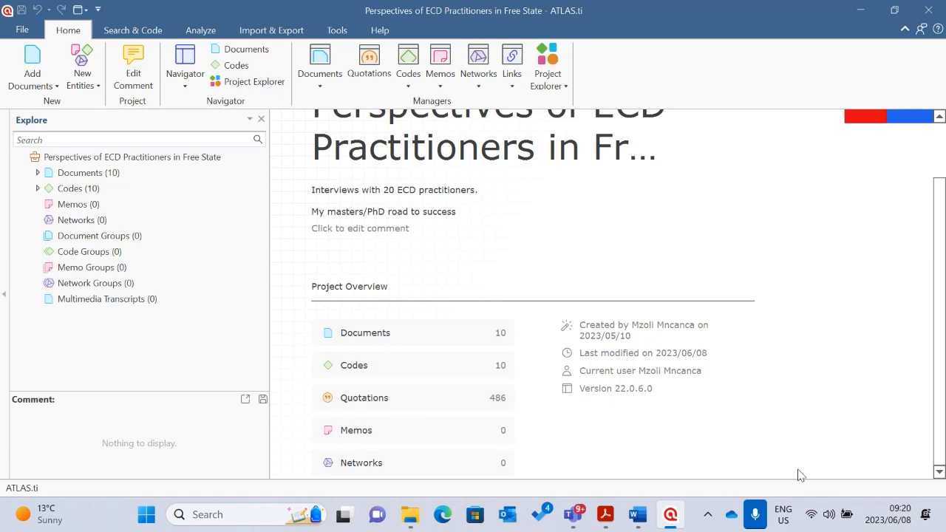
Step: Expand the Codes branch in the project tree and open the Code Manager
{"action": "left_click", "coordinate": [37, 189]}
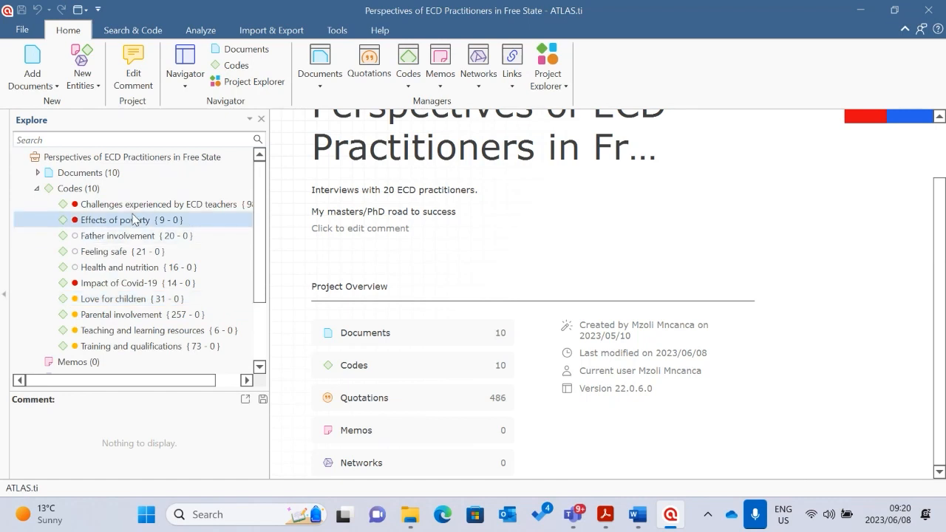
{"action": "scroll", "coordinate": [125, 267], "scroll_direction": "down", "scroll_amount": 2}
{"action": "scroll", "coordinate": [140, 262], "scroll_direction": "up", "scroll_amount": 2}
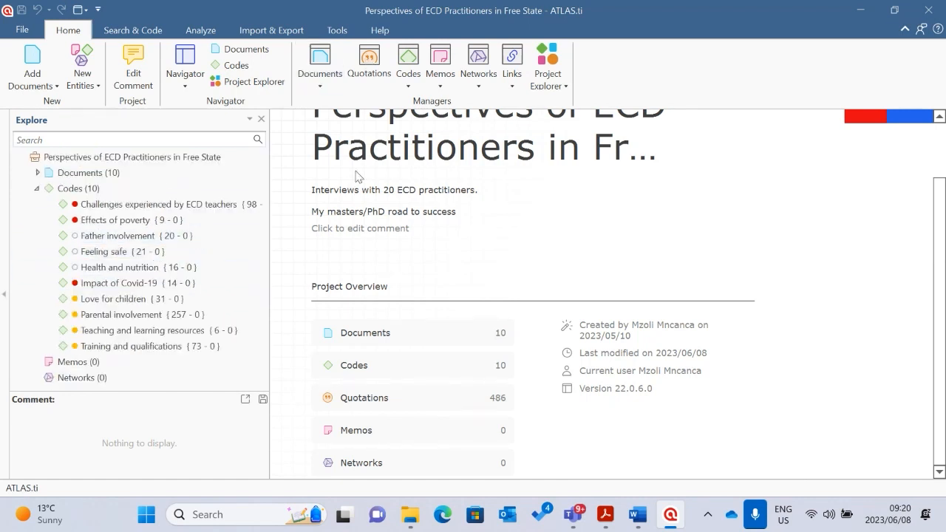
{"action": "left_click", "coordinate": [408, 74]}
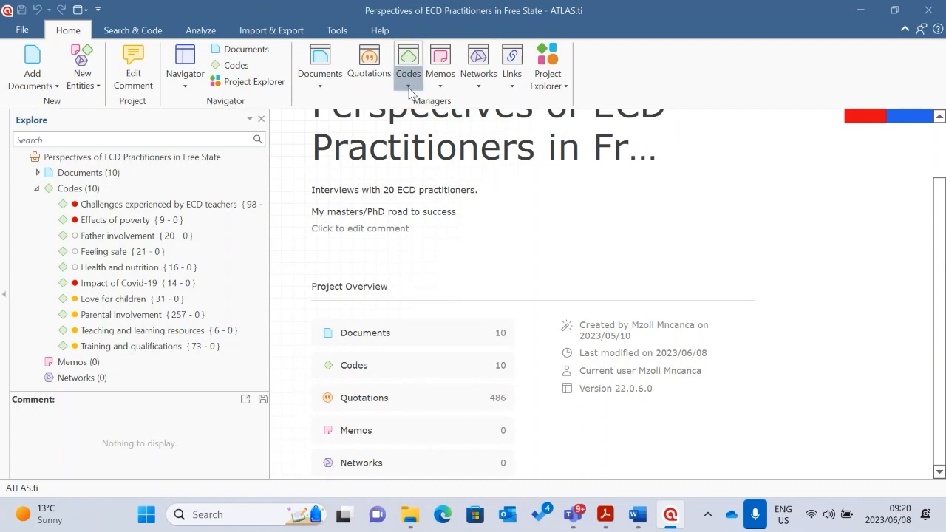
{"action": "left_click", "coordinate": [474, 254]}
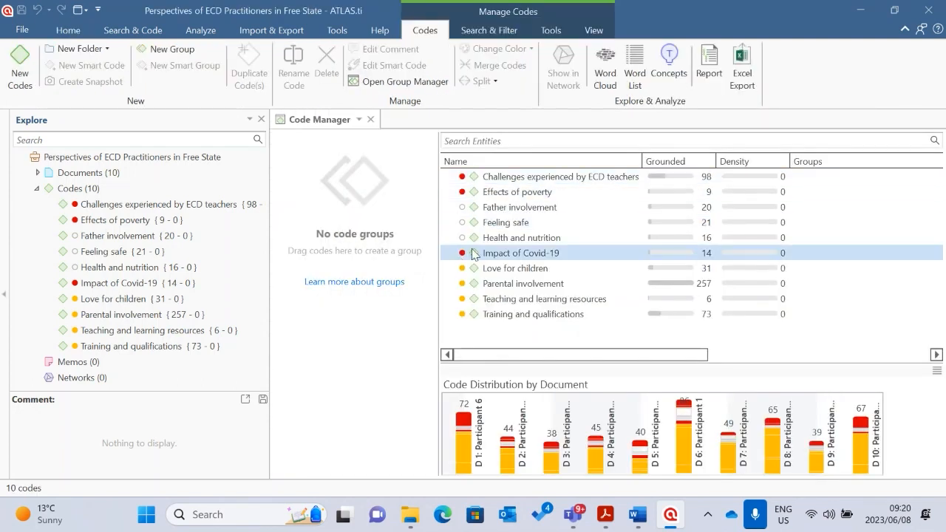
{"action": "left_click", "coordinate": [67, 31]}
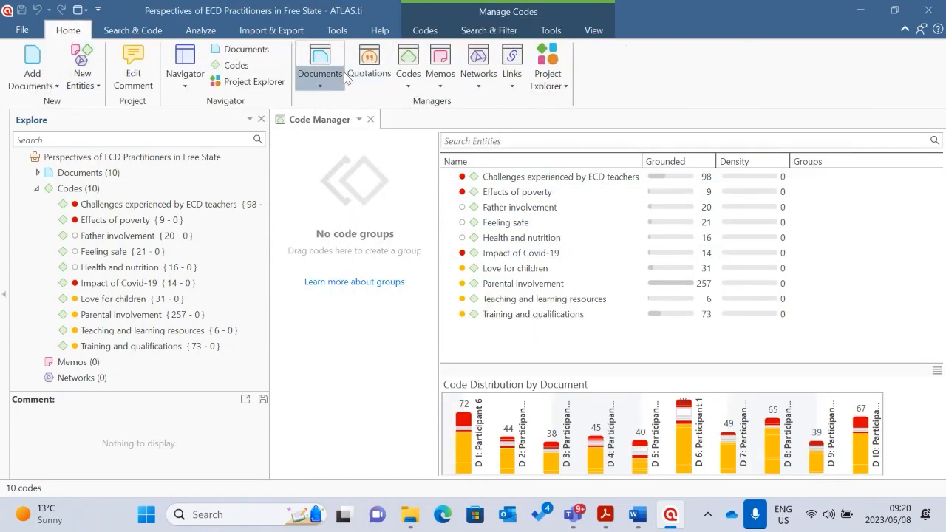
{"action": "left_click", "coordinate": [409, 83]}
{"action": "left_click", "coordinate": [435, 107]}
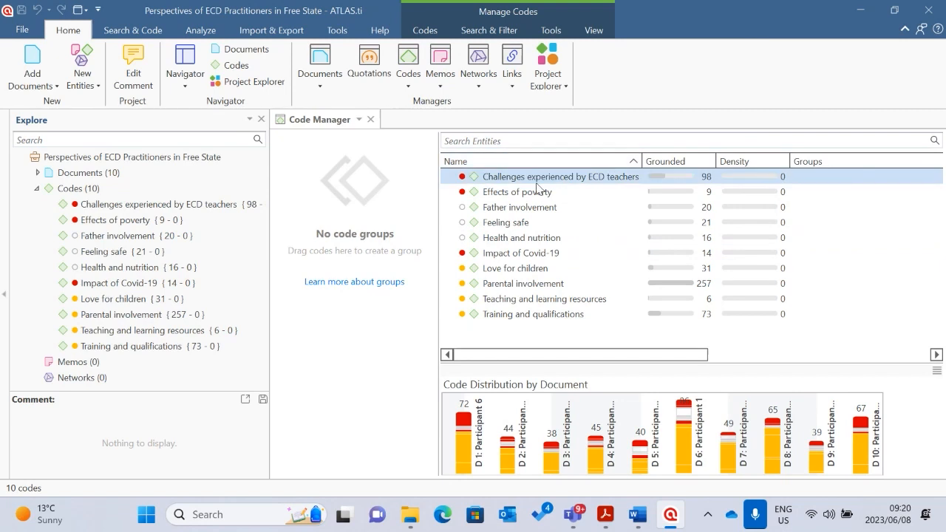
Step: Remove the color from the codes "Challenges experienced by ECD teachers" and "Effects of poverty"
{"action": "left_click", "coordinate": [491, 178]}
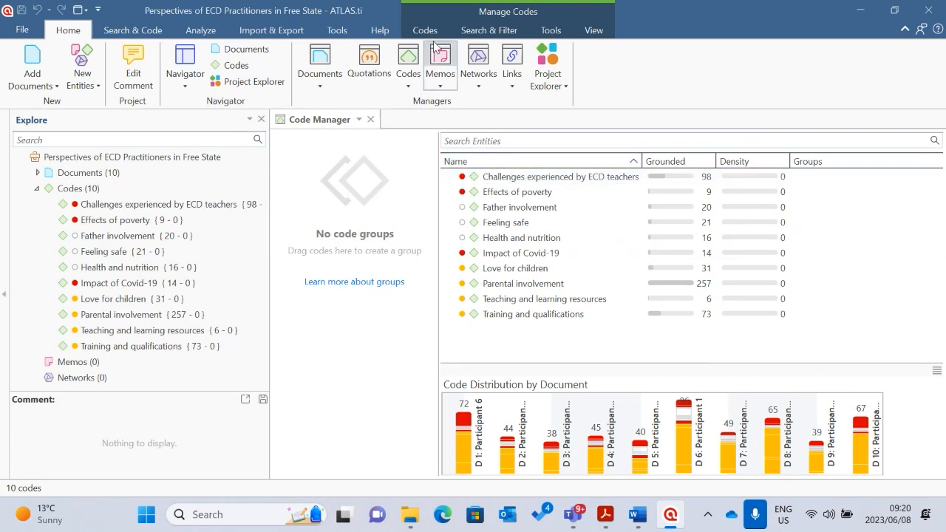
{"action": "left_click", "coordinate": [488, 177]}
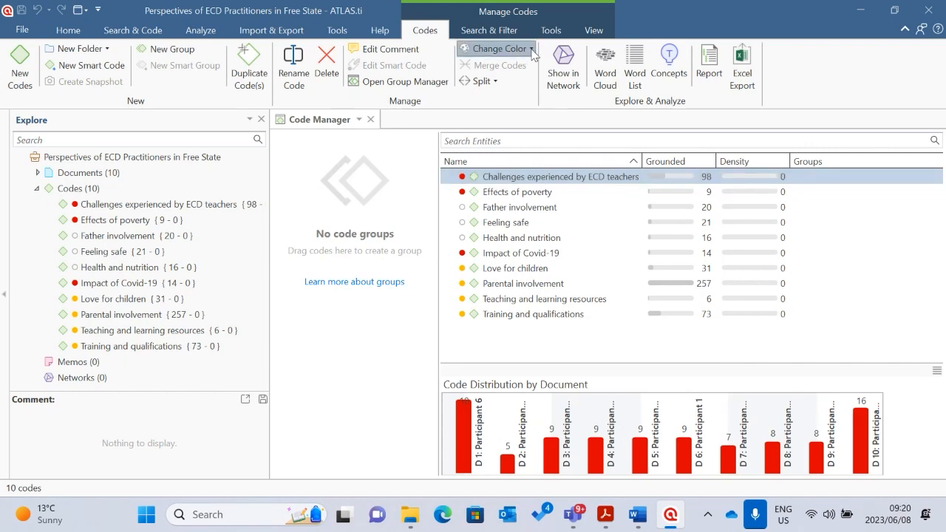
{"action": "left_click", "coordinate": [495, 48]}
{"action": "left_click", "coordinate": [493, 138]}
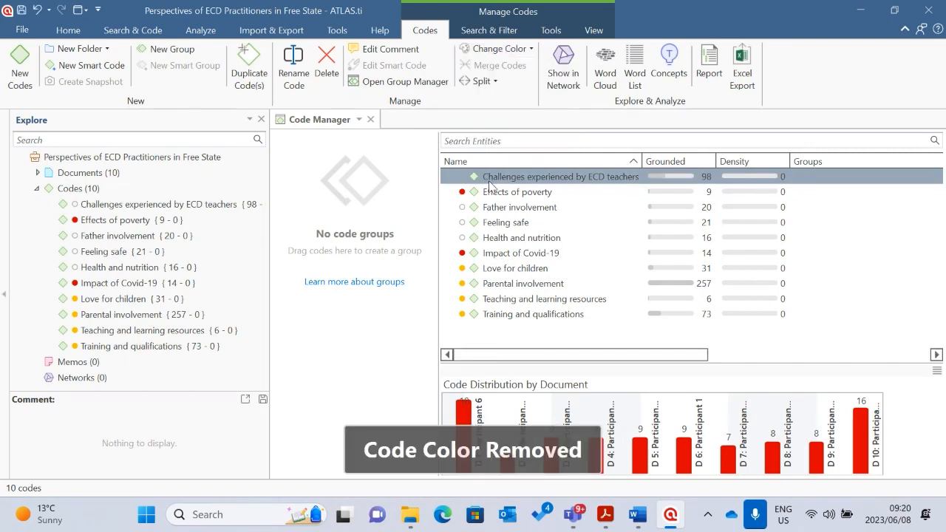
{"action": "left_click", "coordinate": [489, 192]}
{"action": "left_click", "coordinate": [495, 48]}
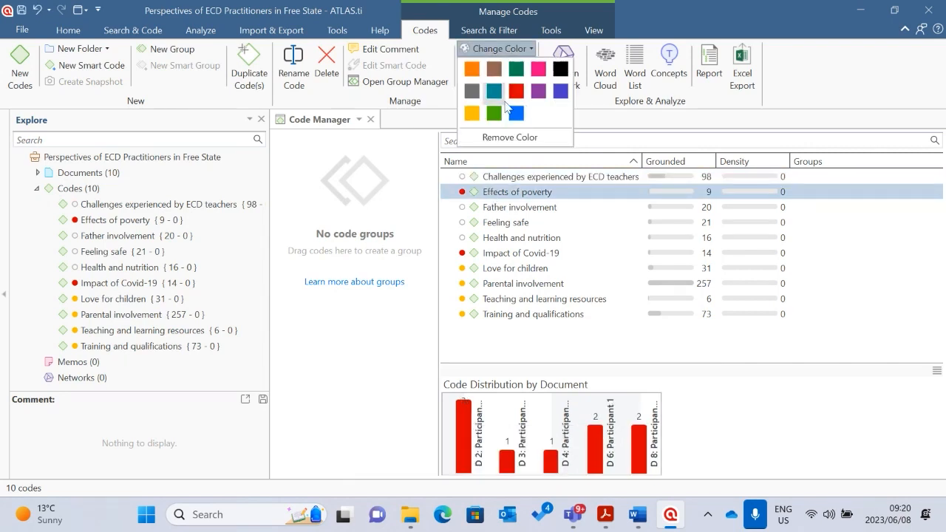
{"action": "left_click", "coordinate": [493, 137]}
Step: Remove the color from the five codes from "Impact of Covid-19" through "Training and qualifications" in one go
{"action": "left_click", "coordinate": [498, 252]}
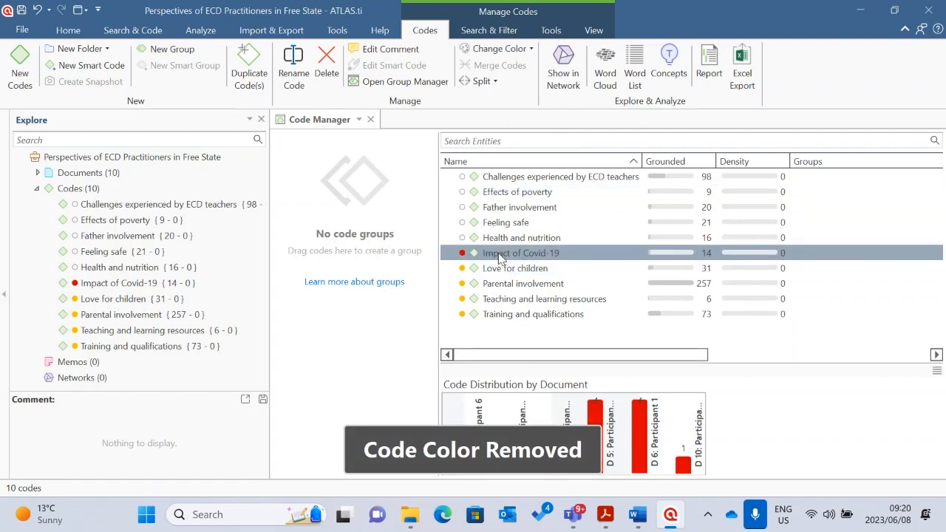
{"action": "left_click", "coordinate": [543, 315], "text": "shift"}
{"action": "left_click", "coordinate": [533, 317], "text": "shift"}
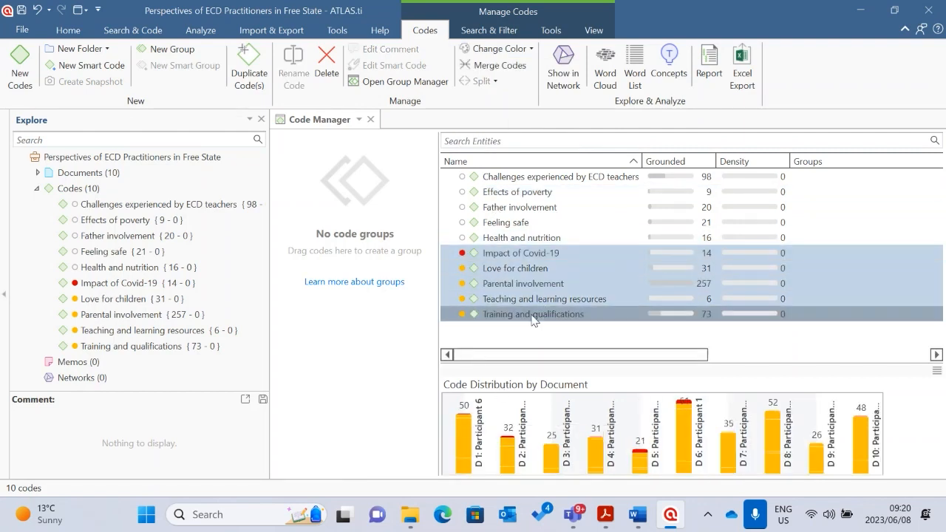
{"action": "left_click", "coordinate": [536, 49]}
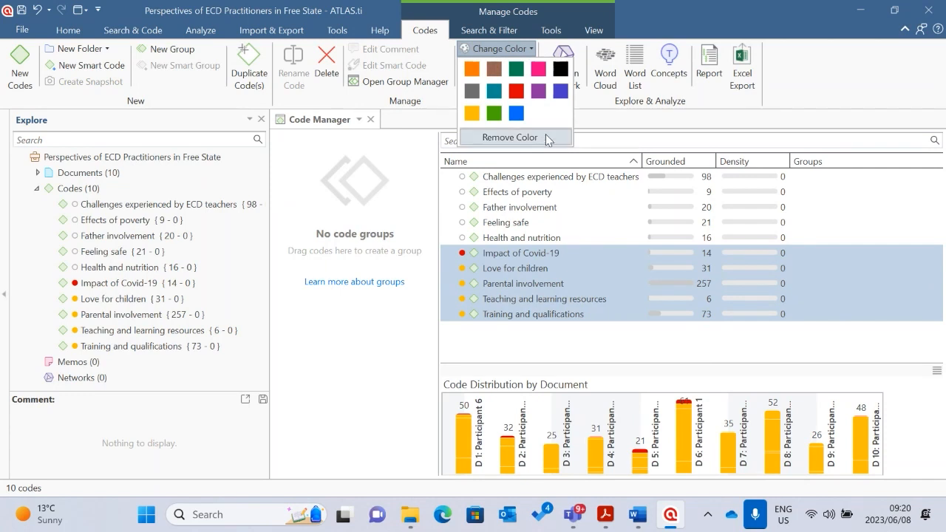
{"action": "left_click", "coordinate": [549, 138]}
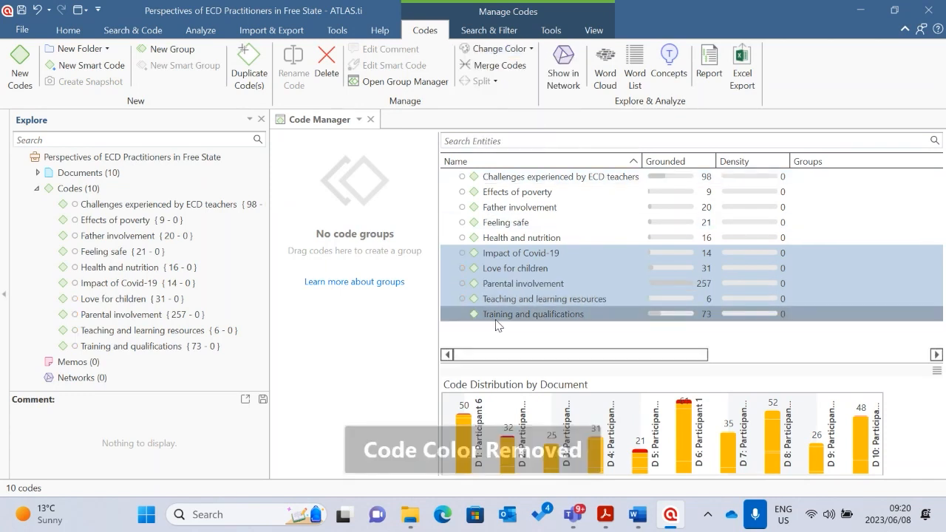
{"action": "left_click", "coordinate": [859, 263]}
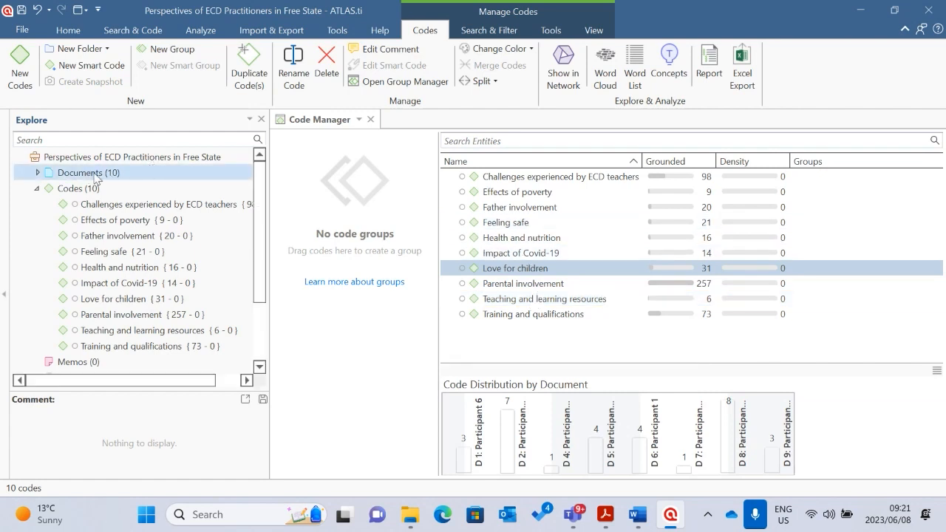
Step: Review the project's documents, codes and group entries in the project tree
{"action": "left_click", "coordinate": [37, 173]}
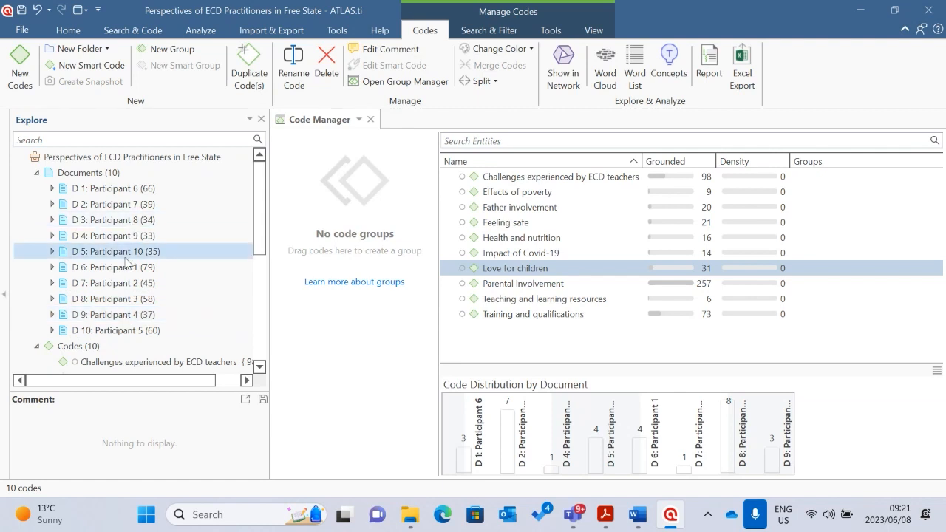
{"action": "left_click", "coordinate": [37, 173]}
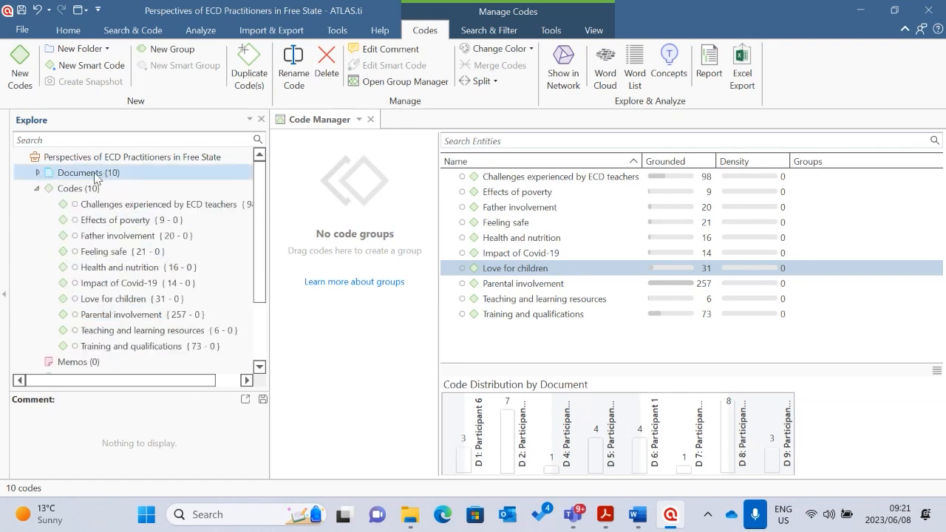
{"action": "scroll", "coordinate": [84, 222], "scroll_direction": "down", "scroll_amount": 2}
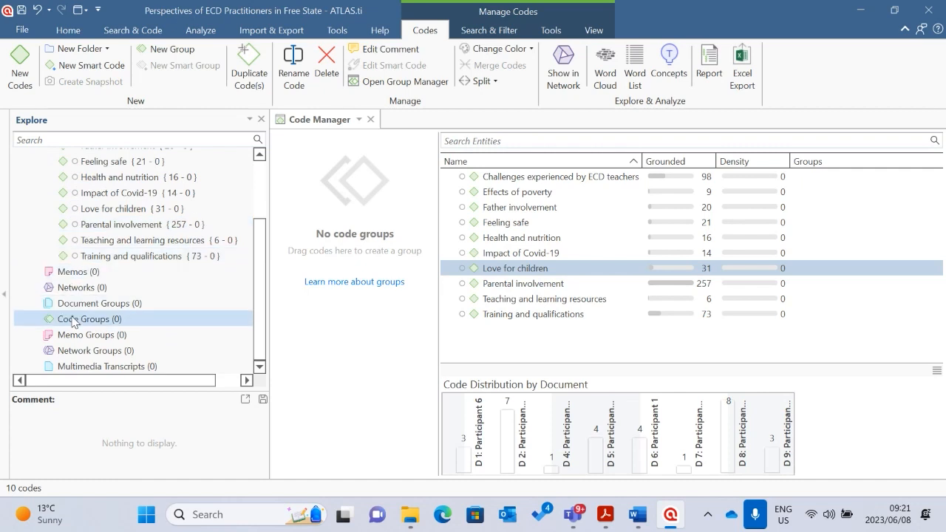
{"action": "scroll", "coordinate": [63, 307], "scroll_direction": "up", "scroll_amount": 2}
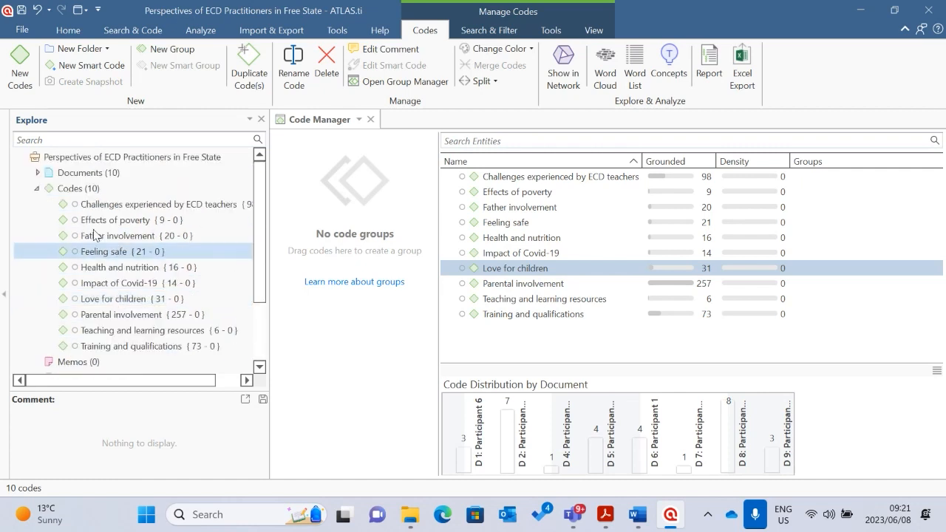
{"action": "left_click", "coordinate": [75, 194]}
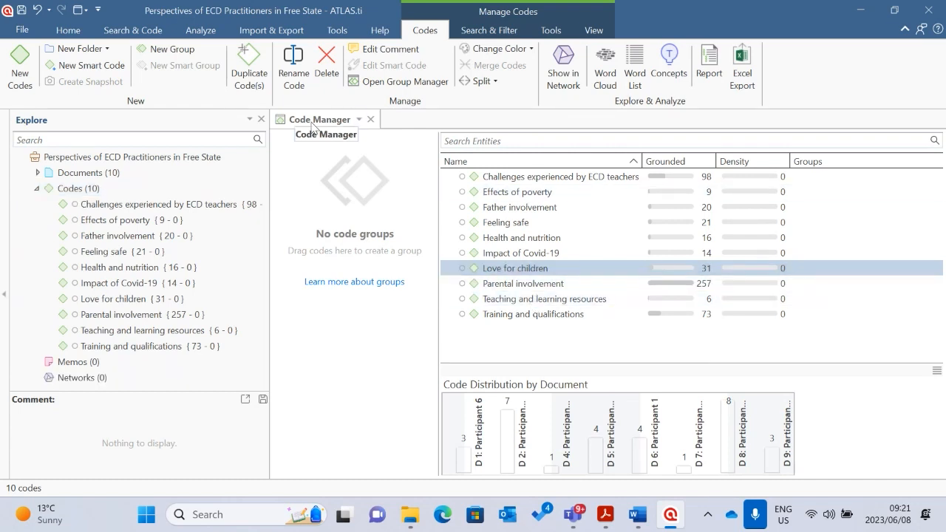
Step: Close the Code Manager and open it again
{"action": "left_click", "coordinate": [371, 119]}
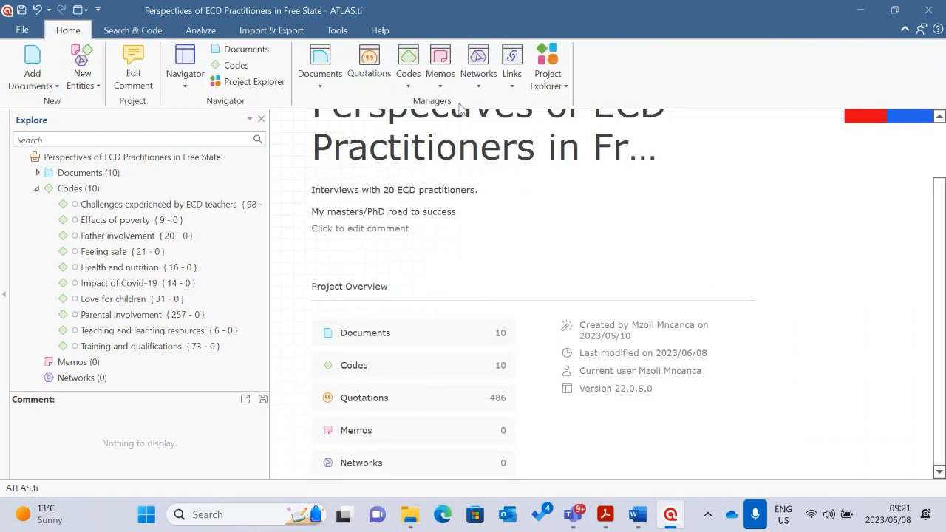
{"action": "left_click", "coordinate": [408, 86]}
{"action": "left_click", "coordinate": [431, 99]}
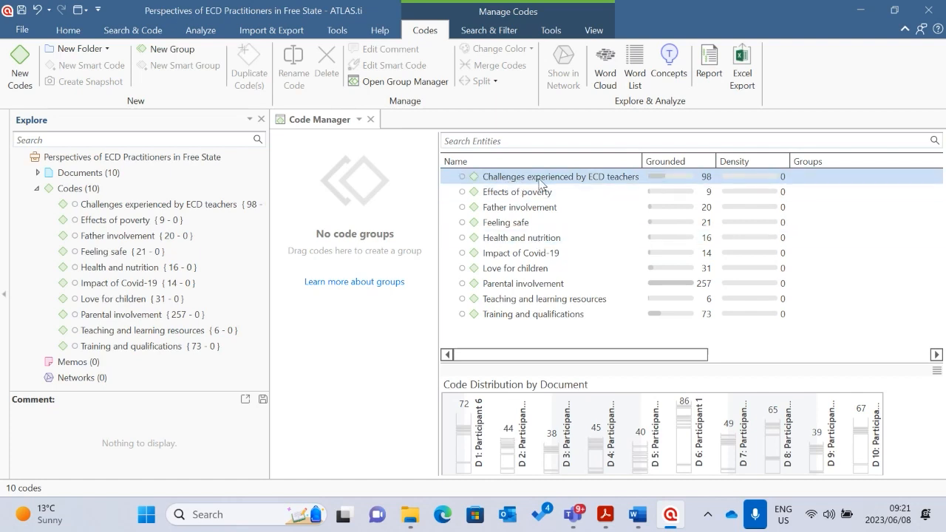
Step: Color the codes "Challenges experienced by ECD teachers", "Effects of poverty" and "Impact of Covid-19" red
{"action": "left_click", "coordinate": [463, 179]}
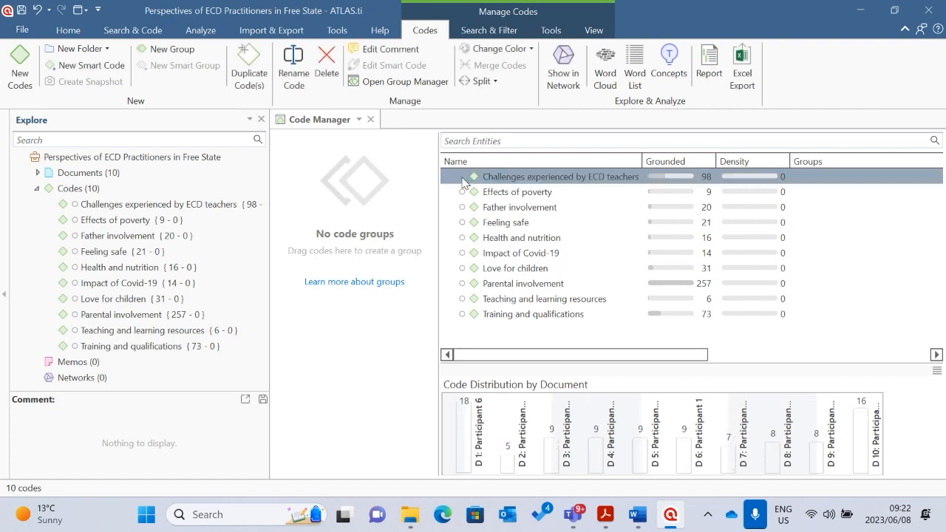
{"action": "left_click", "coordinate": [533, 50]}
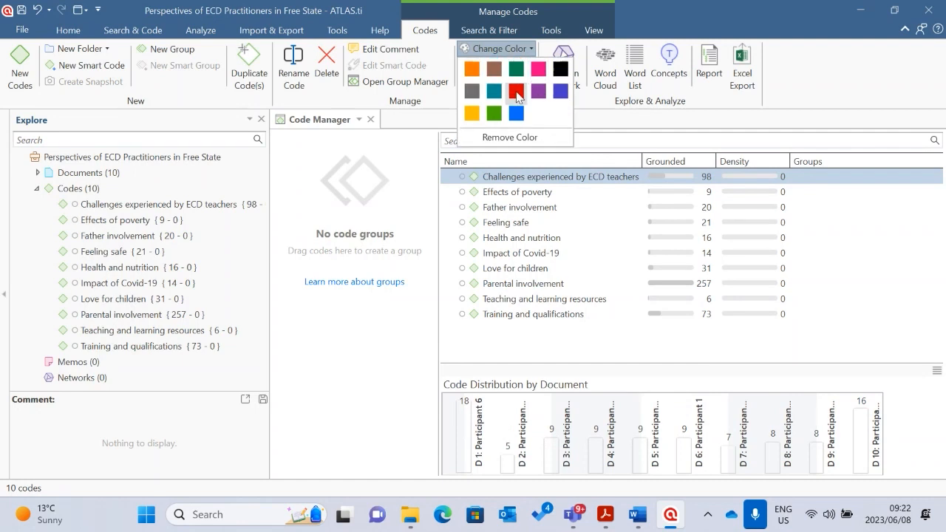
{"action": "left_click", "coordinate": [516, 62]}
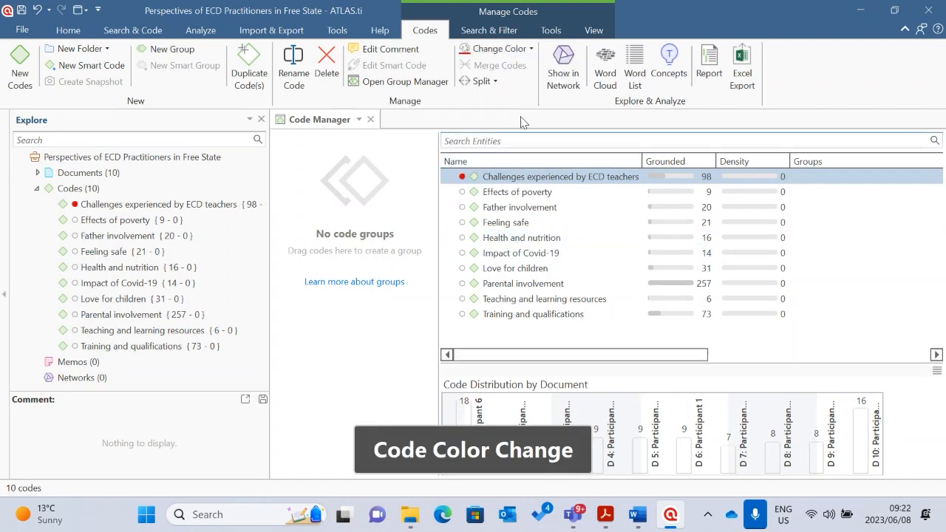
{"action": "left_click", "coordinate": [471, 193]}
{"action": "left_click", "coordinate": [504, 52]}
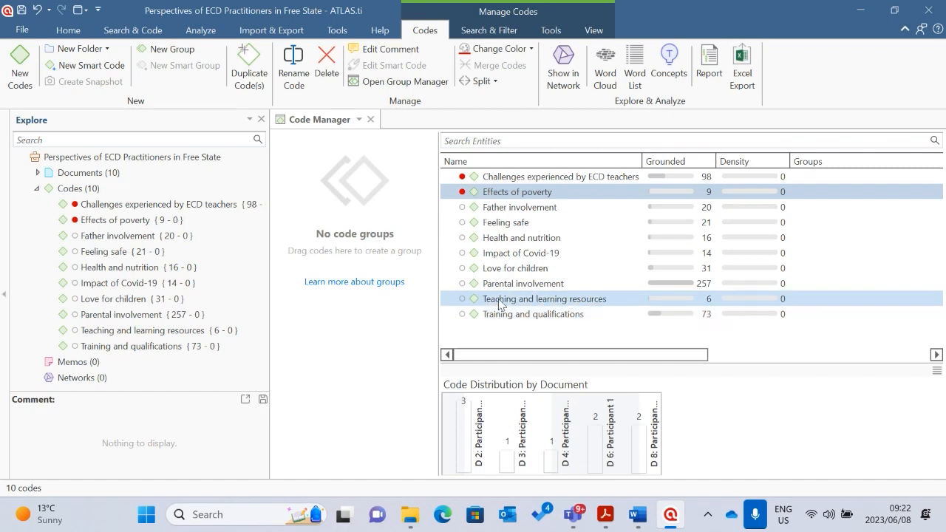
{"action": "left_click", "coordinate": [503, 256]}
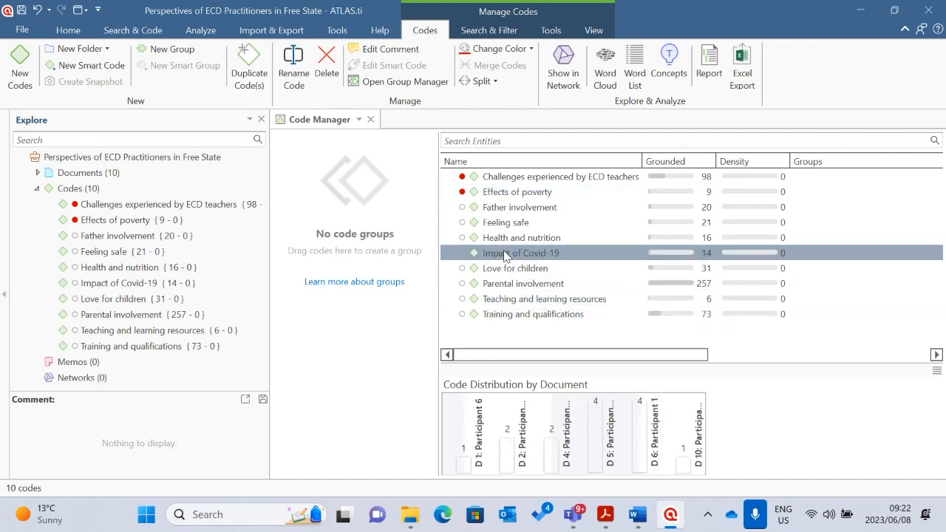
{"action": "left_click", "coordinate": [494, 58]}
Step: Color the codes "Father involvement", "Feeling safe", "Health and nutrition", "Love for children" and "Parental involvement" blue
{"action": "left_click", "coordinate": [498, 210]}
{"action": "left_click", "coordinate": [533, 50]}
{"action": "left_click", "coordinate": [510, 113]}
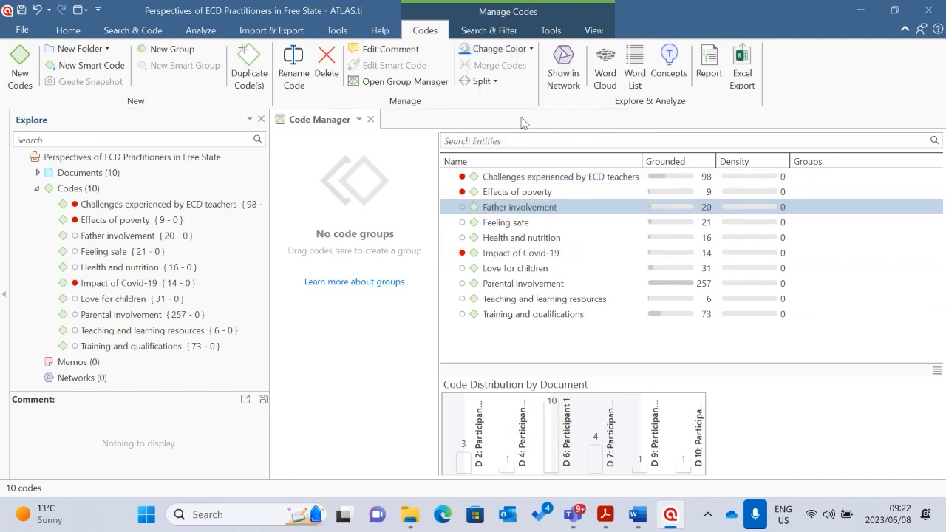
{"action": "left_click", "coordinate": [497, 224]}
{"action": "left_click", "coordinate": [482, 49]}
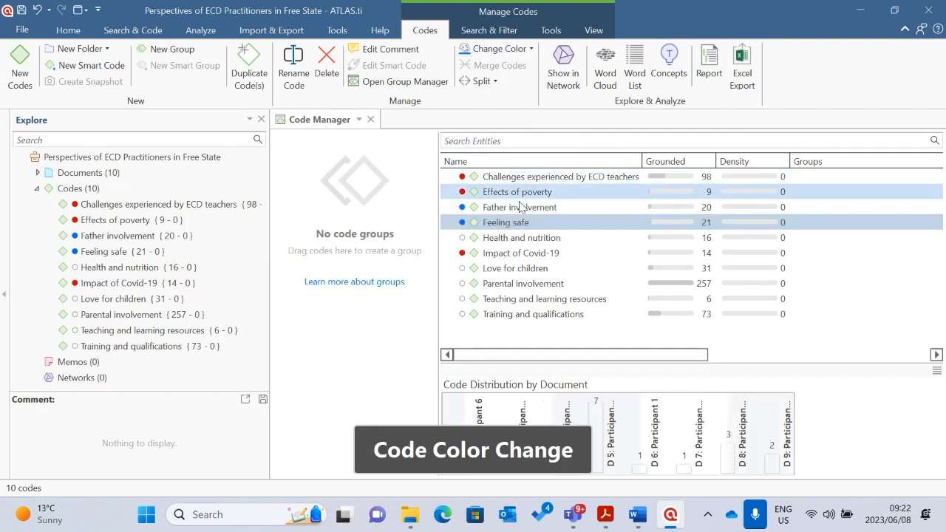
{"action": "left_click", "coordinate": [521, 237]}
{"action": "left_click", "coordinate": [482, 49]}
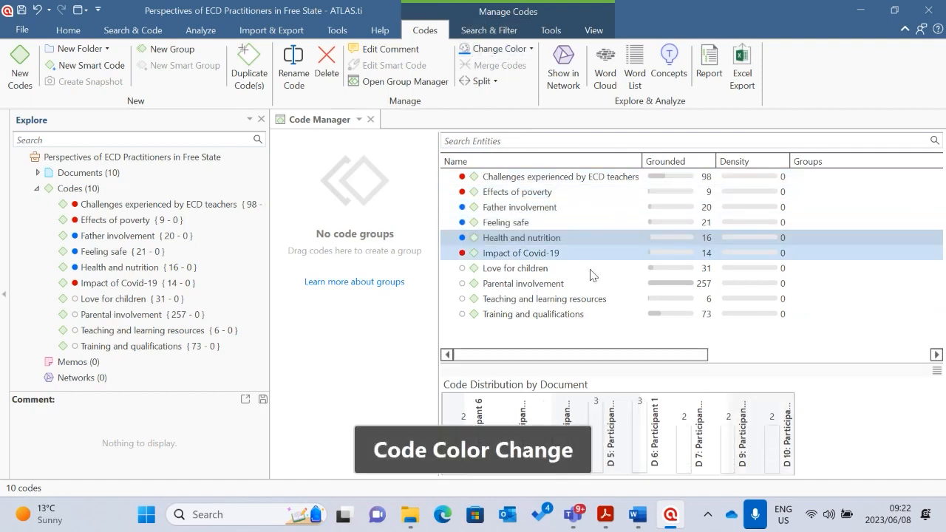
{"action": "left_click", "coordinate": [516, 269]}
{"action": "left_click", "coordinate": [482, 49]}
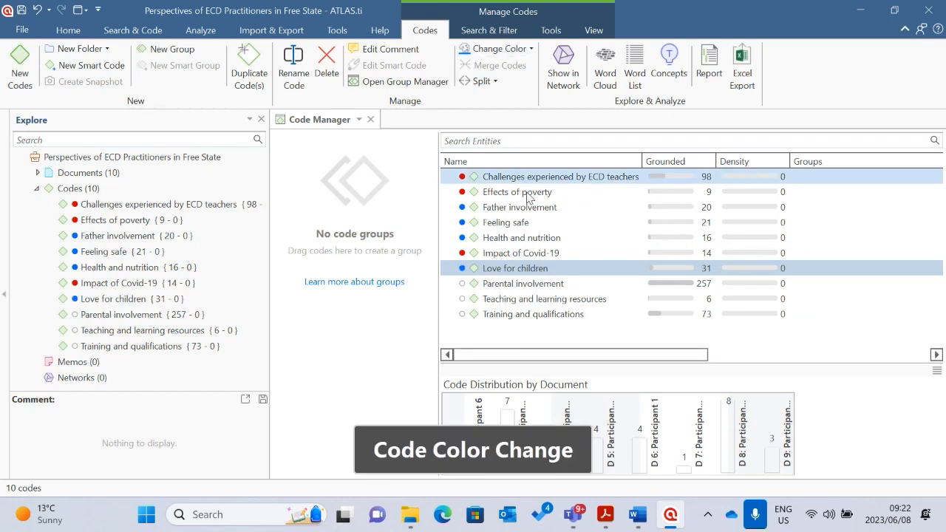
{"action": "left_click", "coordinate": [503, 286]}
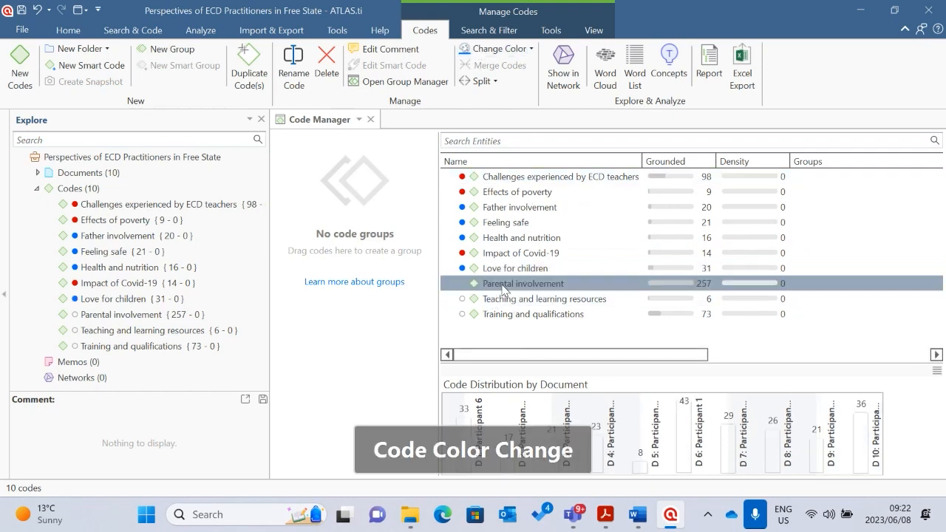
{"action": "left_click", "coordinate": [492, 49]}
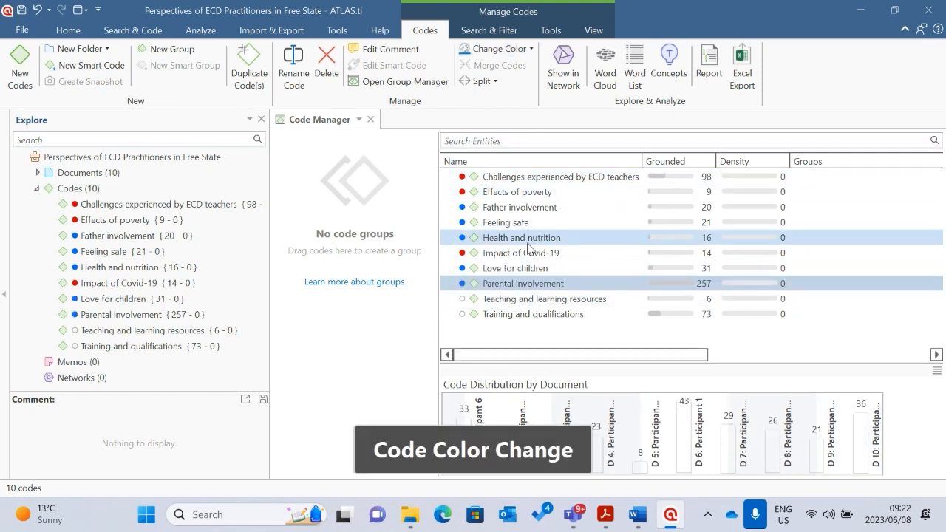
Step: Color the codes "Teaching and learning resources" and "Training and qualifications" yellow
{"action": "left_click", "coordinate": [519, 299]}
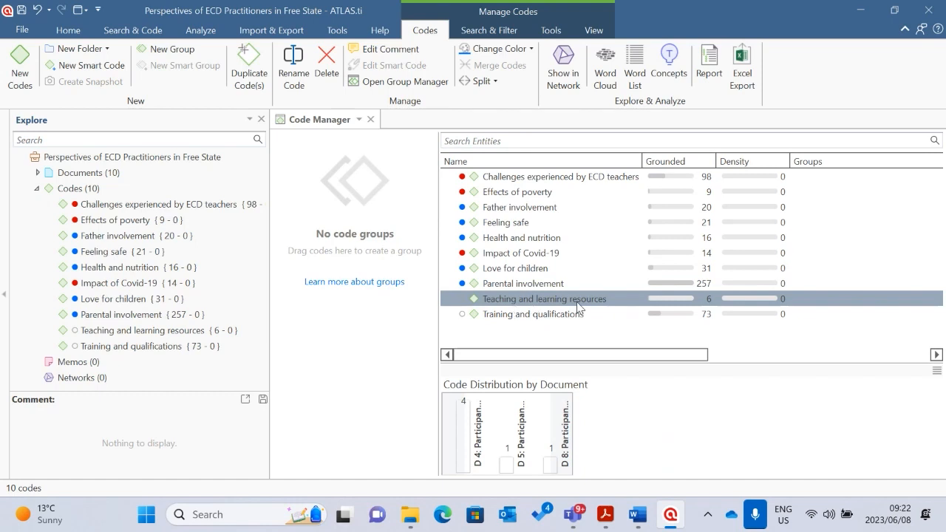
{"action": "left_click", "coordinate": [510, 316], "text": "shift"}
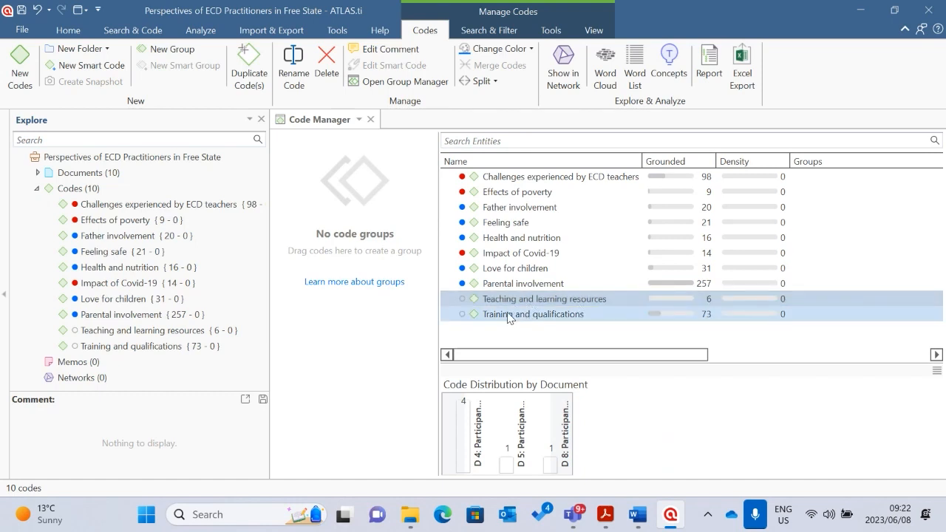
{"action": "left_click", "coordinate": [532, 49]}
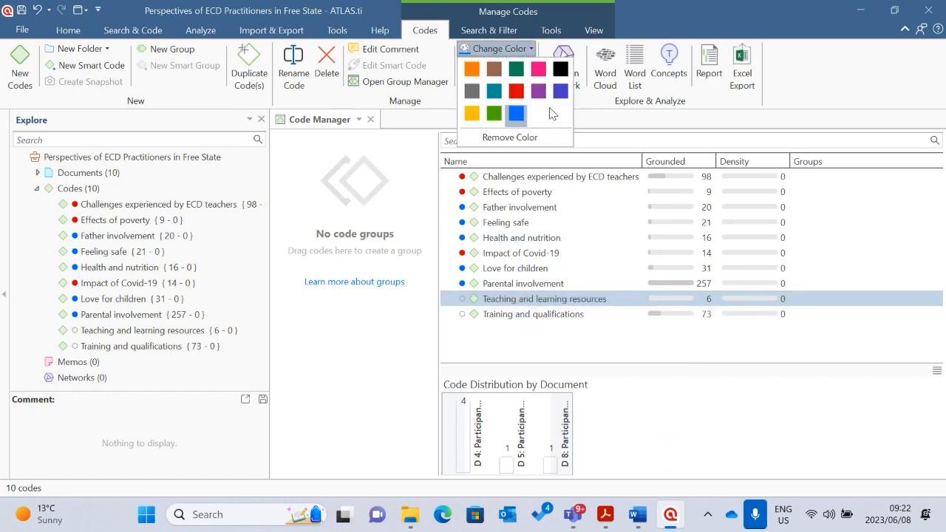
{"action": "left_click", "coordinate": [474, 112]}
{"action": "left_click", "coordinate": [530, 320]}
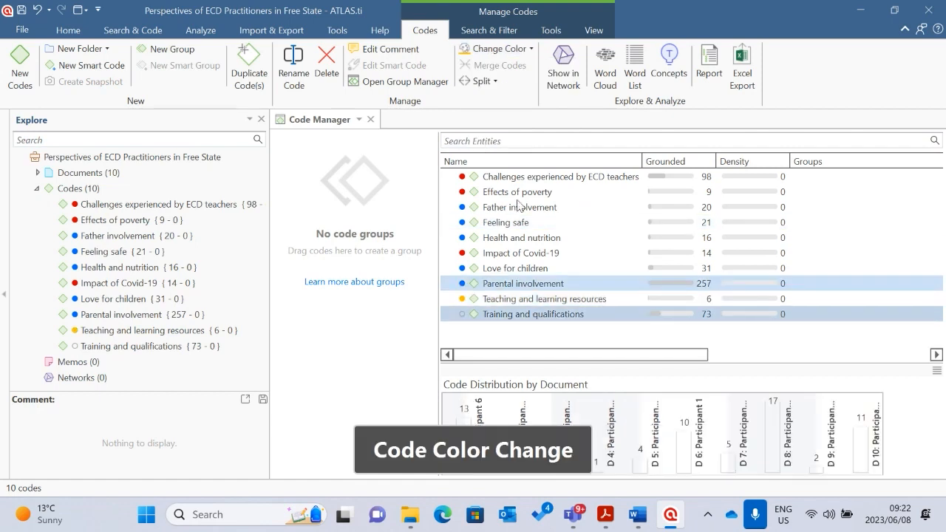
{"action": "left_click", "coordinate": [480, 49]}
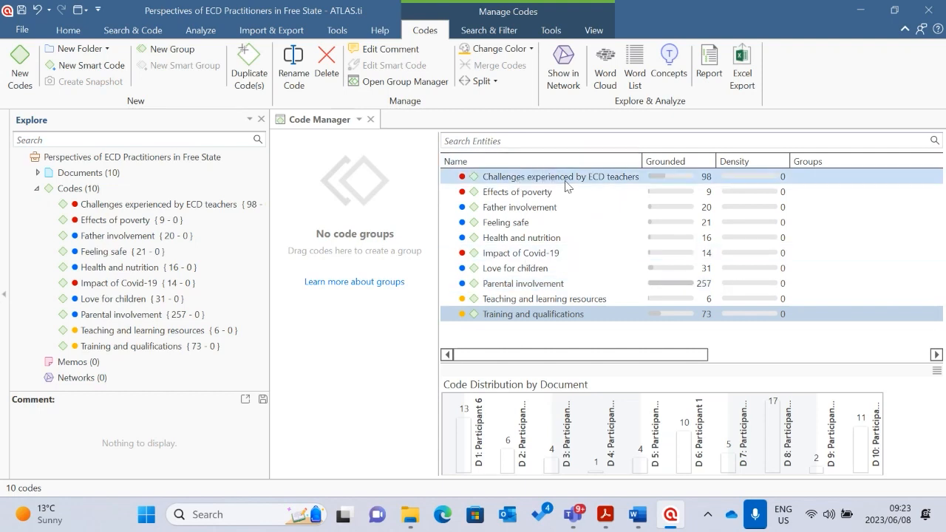
Step: Open a network on the code "Effects of poverty" and maximize its window
{"action": "left_click", "coordinate": [516, 194]}
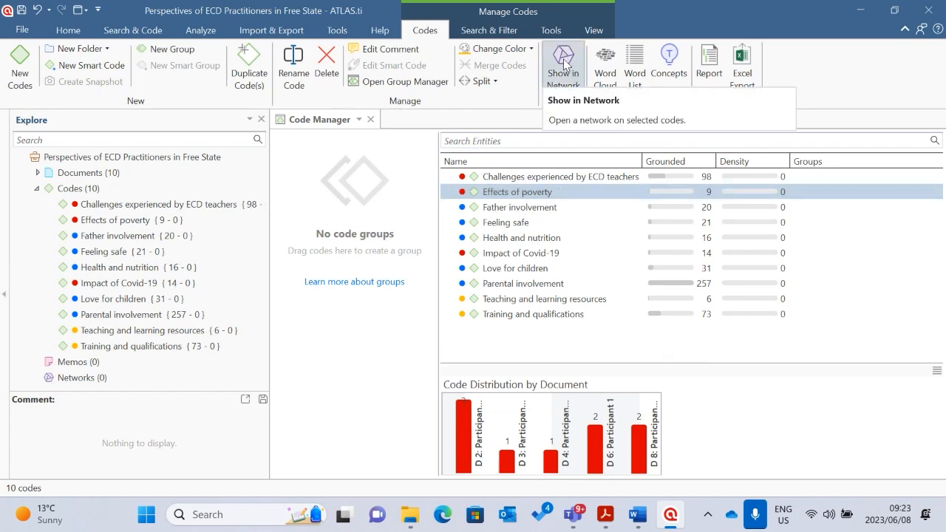
{"action": "right_click", "coordinate": [553, 198]}
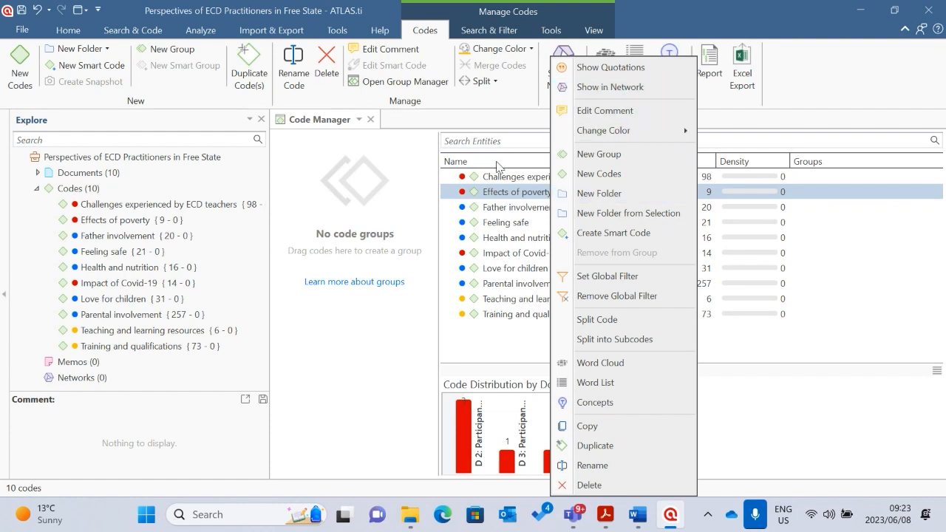
{"action": "left_click", "coordinate": [498, 193]}
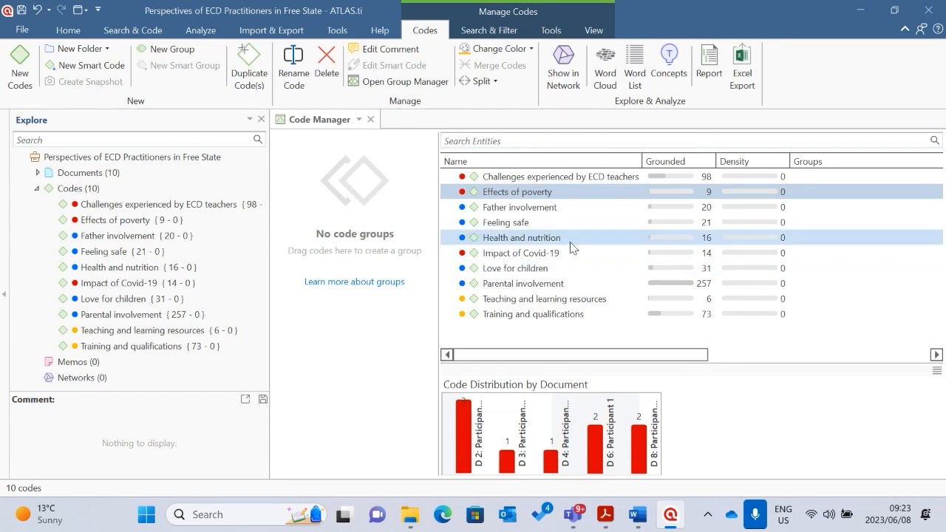
{"action": "left_click", "coordinate": [564, 76]}
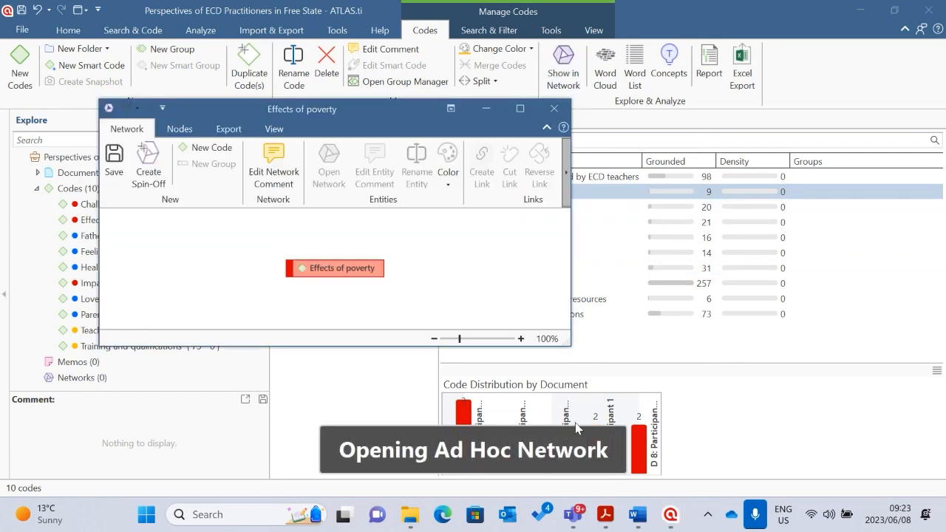
{"action": "left_click", "coordinate": [519, 109]}
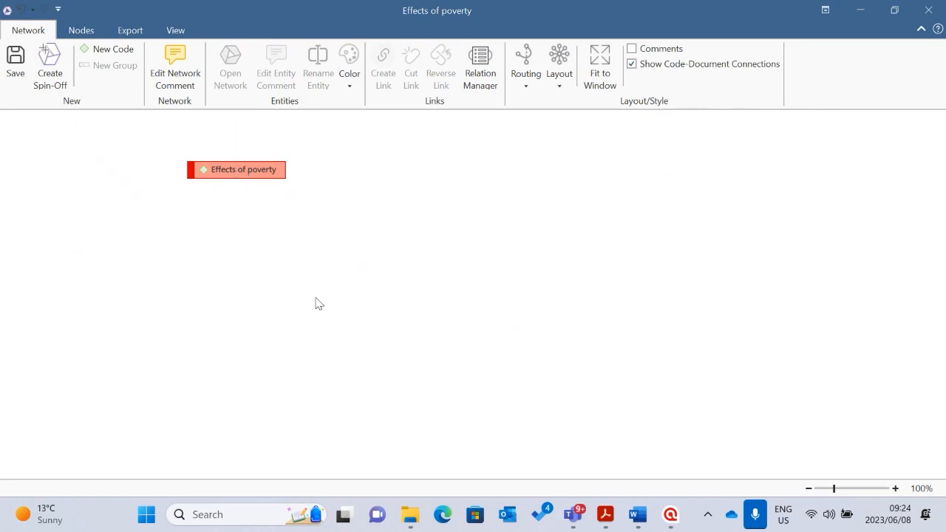
{"action": "left_click", "coordinate": [240, 175]}
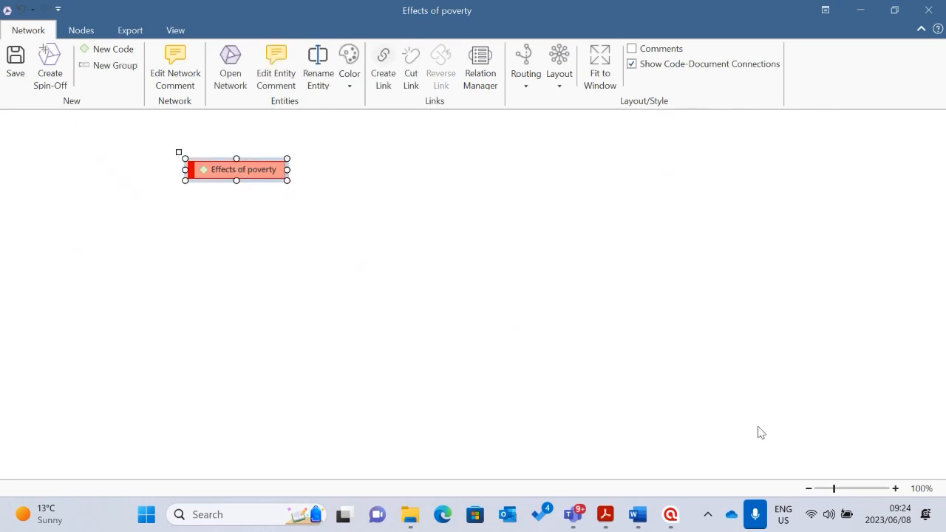
{"action": "left_click", "coordinate": [895, 489]}
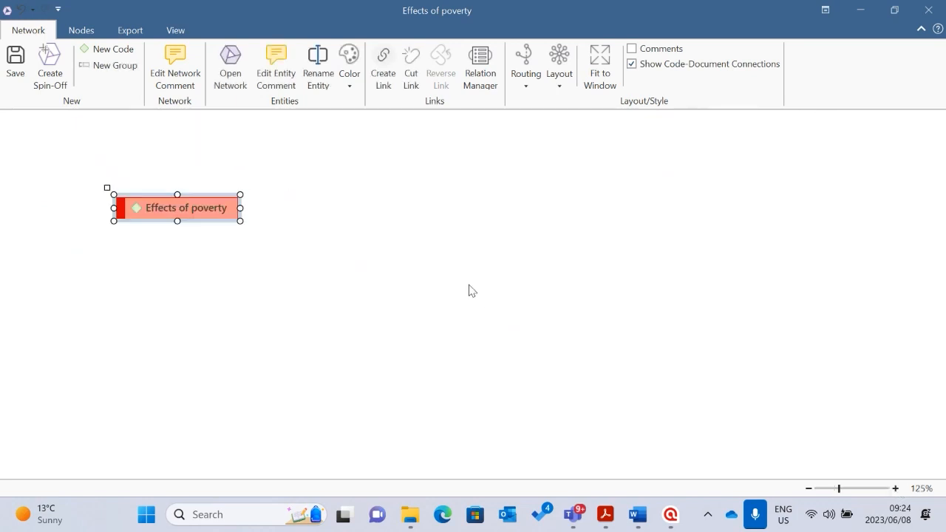
{"action": "left_click", "coordinate": [809, 489]}
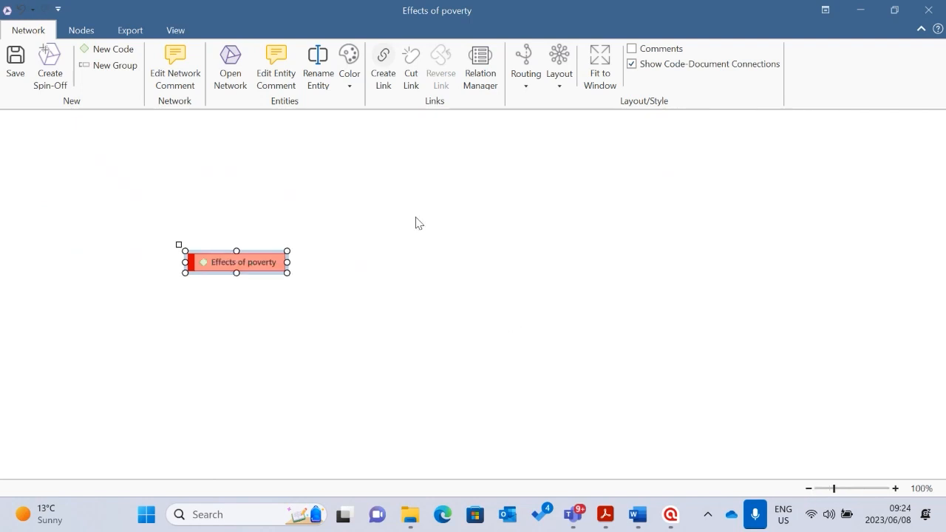
{"action": "left_click", "coordinate": [382, 262]}
{"action": "left_click", "coordinate": [242, 261]}
{"action": "right_click", "coordinate": [241, 261]}
{"action": "mouse_move", "coordinate": [320, 361]}
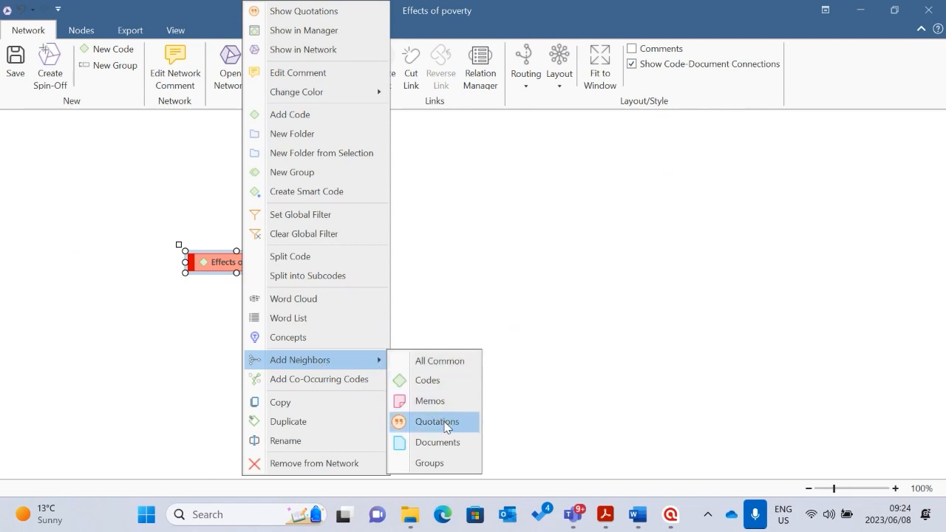
{"action": "left_click", "coordinate": [508, 358]}
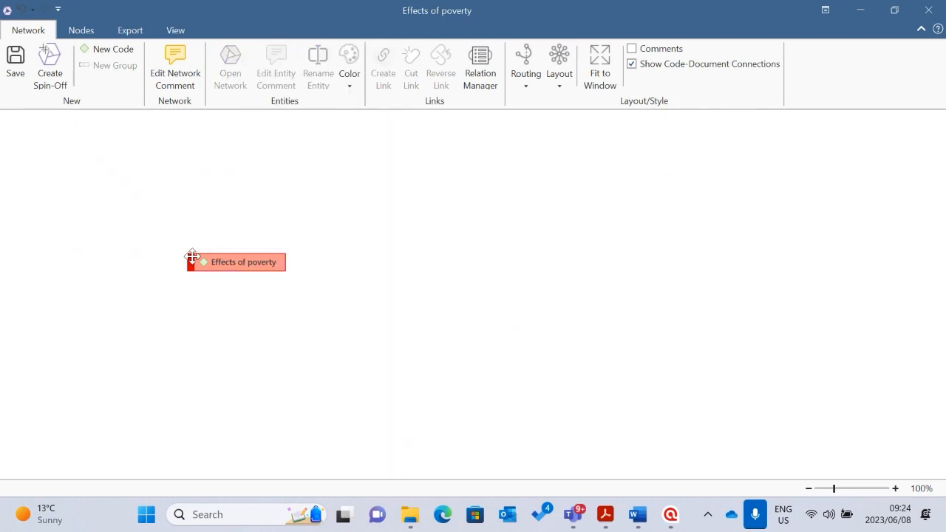
Step: Add the neighboring quotations of the "Effects of poverty" code to the network
{"action": "left_click", "coordinate": [253, 264]}
{"action": "right_click", "coordinate": [252, 264]}
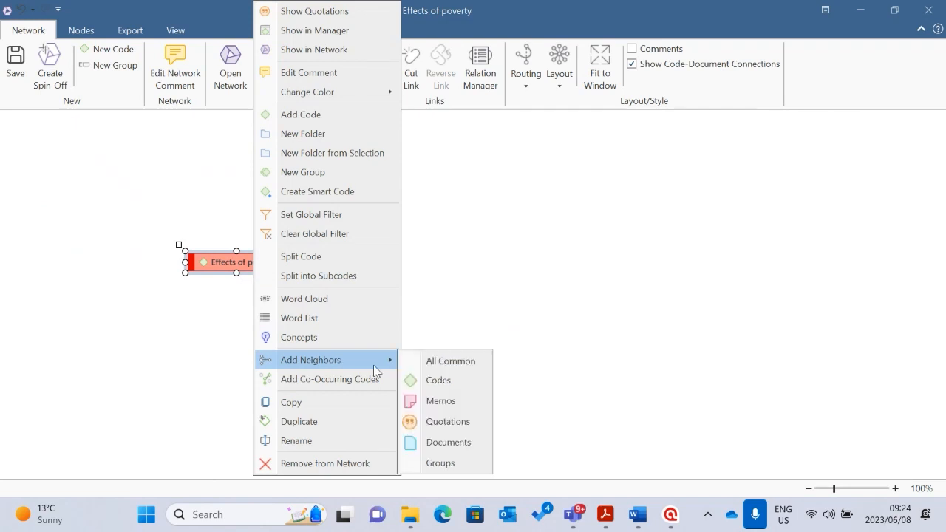
{"action": "left_click", "coordinate": [448, 423]}
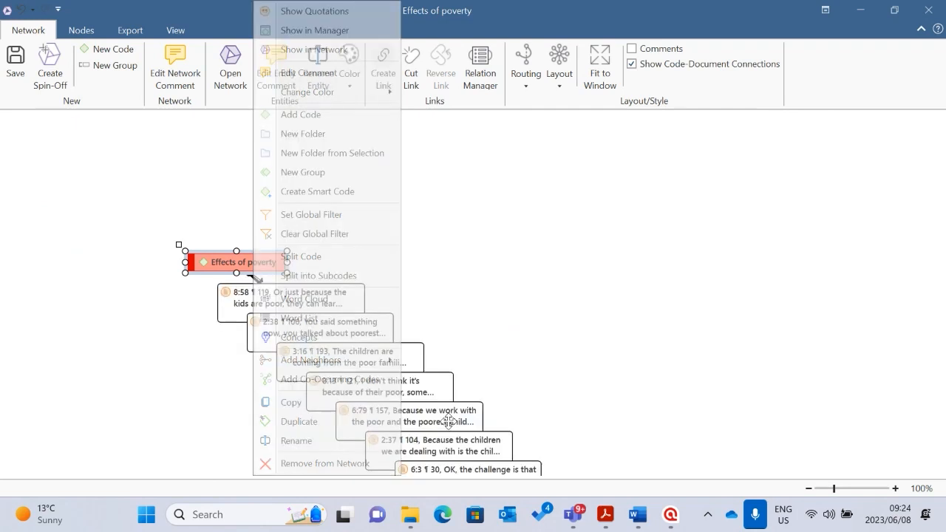
Step: Look over the quotation nodes linked to "Effects of poverty" in the network
{"action": "scroll", "coordinate": [517, 295], "scroll_direction": "down", "scroll_amount": 3}
{"action": "scroll", "coordinate": [510, 297], "scroll_direction": "down", "scroll_amount": 2}
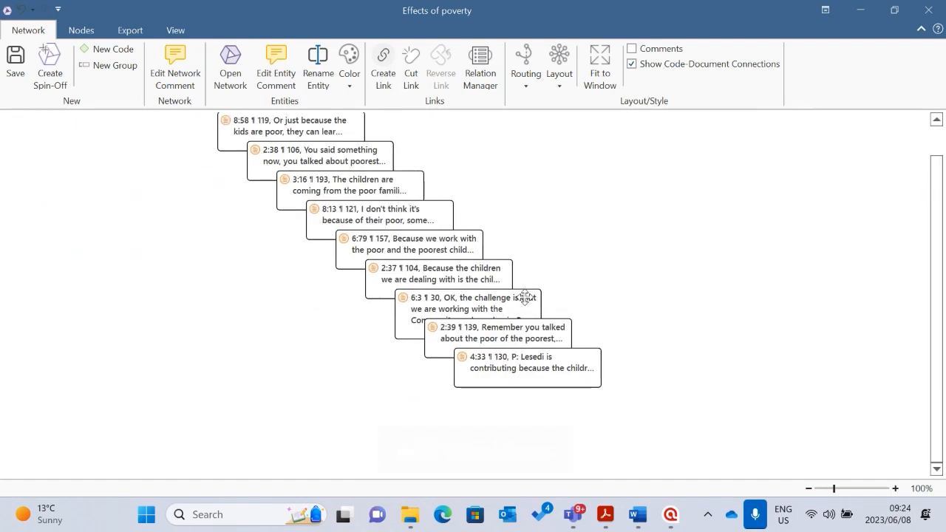
{"action": "scroll", "coordinate": [518, 297], "scroll_direction": "up", "scroll_amount": 1}
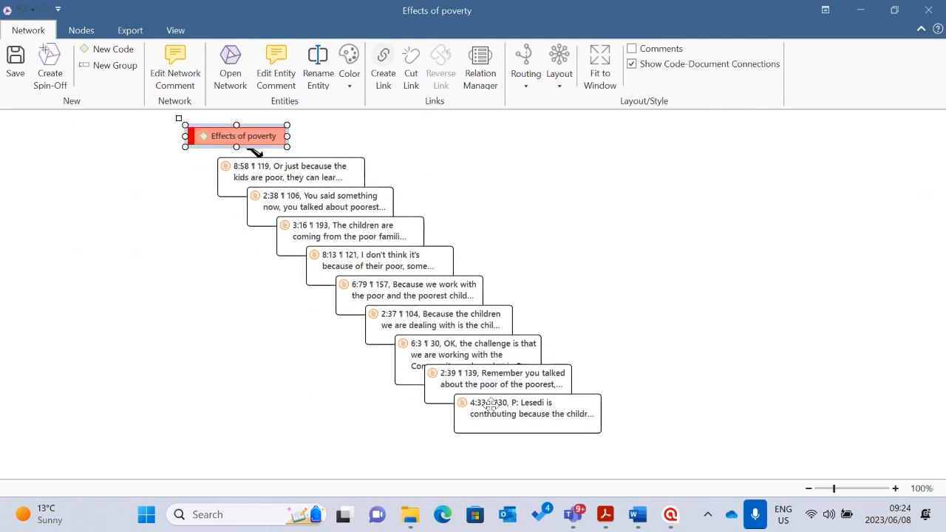
{"action": "scroll", "coordinate": [399, 281], "scroll_direction": "up", "scroll_amount": 1}
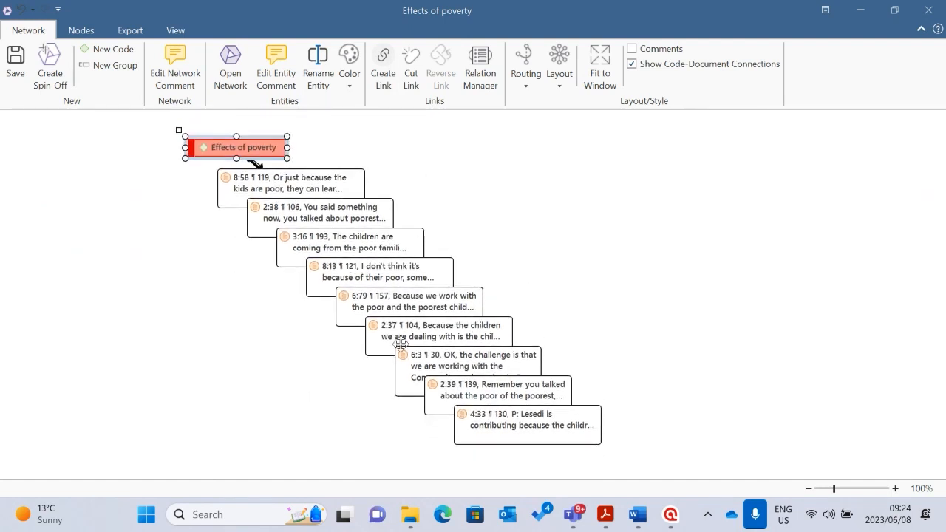
{"action": "scroll", "coordinate": [408, 308], "scroll_direction": "up", "scroll_amount": 1}
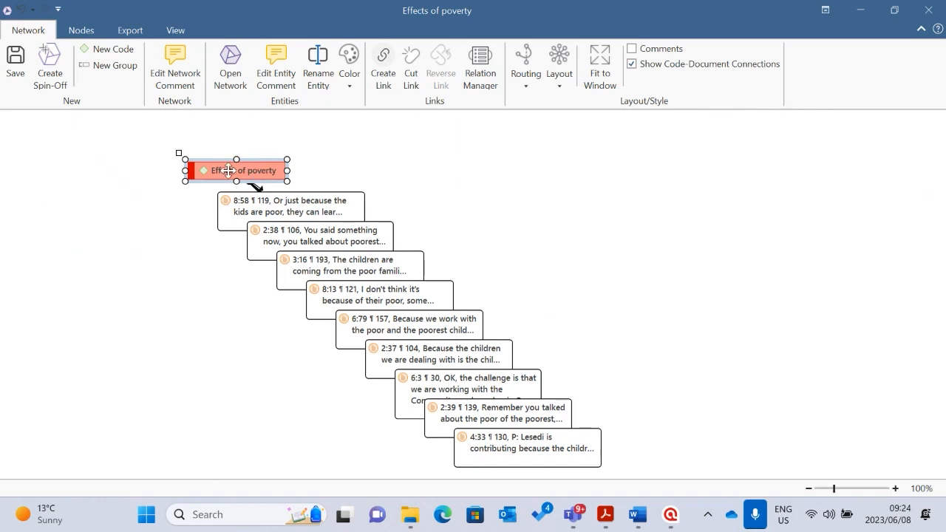
{"action": "left_click", "coordinate": [314, 207]}
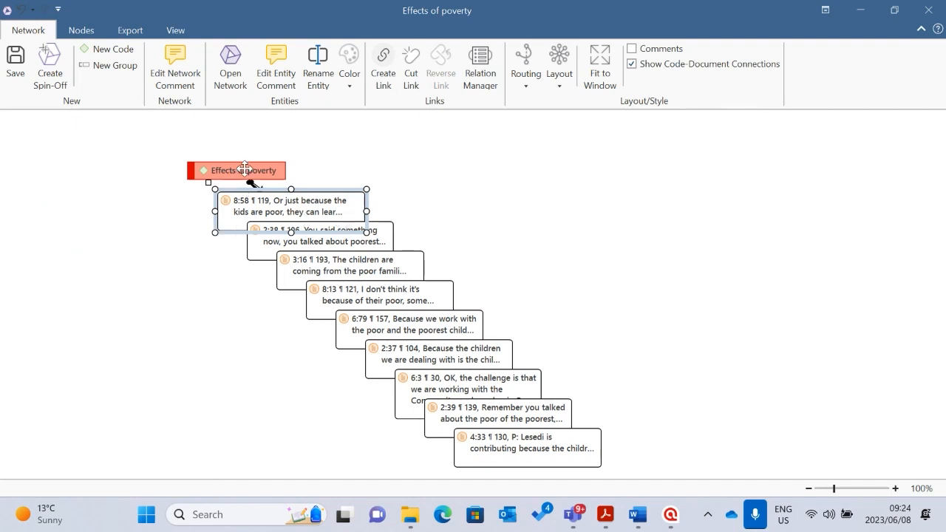
{"action": "left_click", "coordinate": [562, 209]}
{"action": "scroll", "coordinate": [520, 363], "scroll_direction": "down", "scroll_amount": 1}
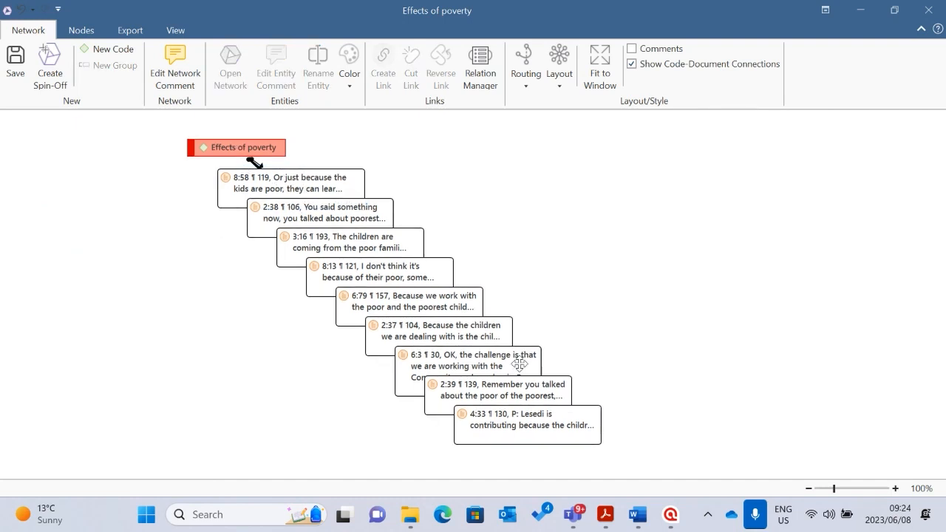
Step: Remove the quotations 4:33, 2:37 and 8:13 from the network
{"action": "left_click", "coordinate": [509, 424]}
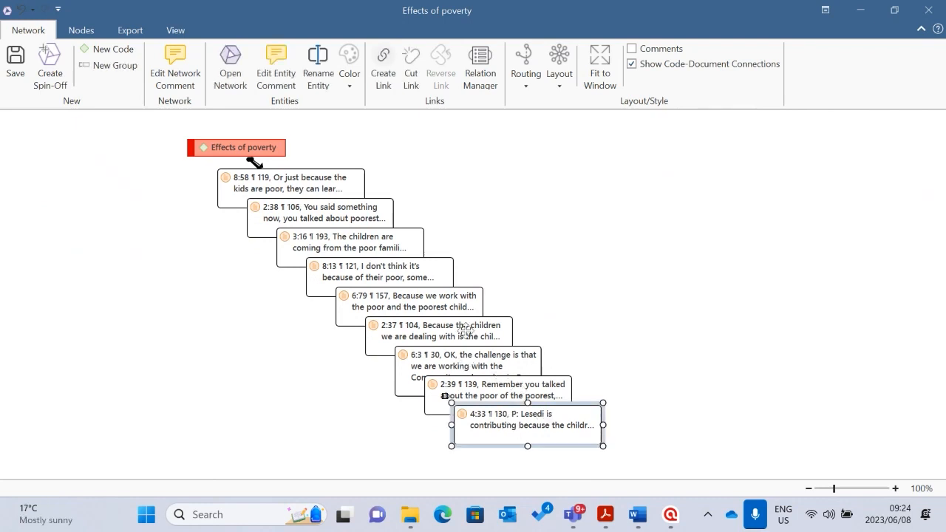
{"action": "left_click", "coordinate": [430, 330], "text": "ctrl"}
{"action": "left_click", "coordinate": [385, 275], "text": "ctrl"}
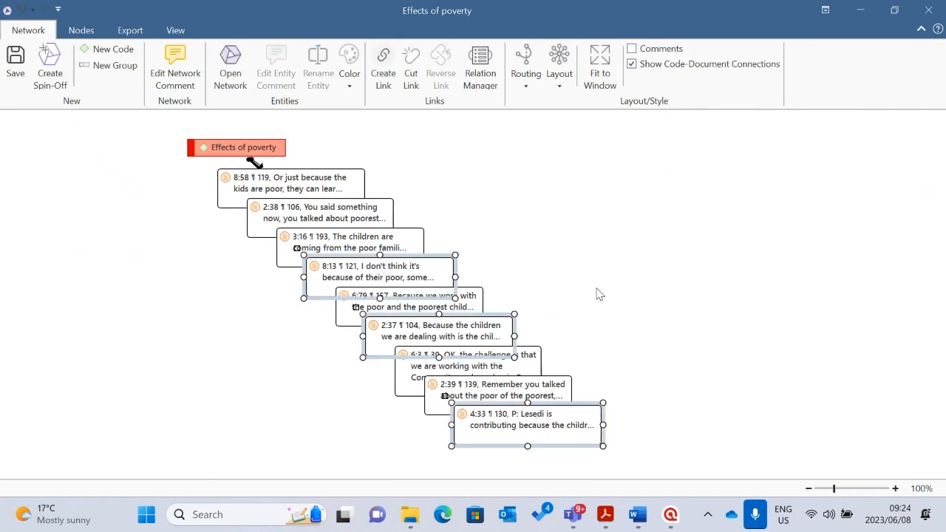
{"action": "key", "text": "Delete"}
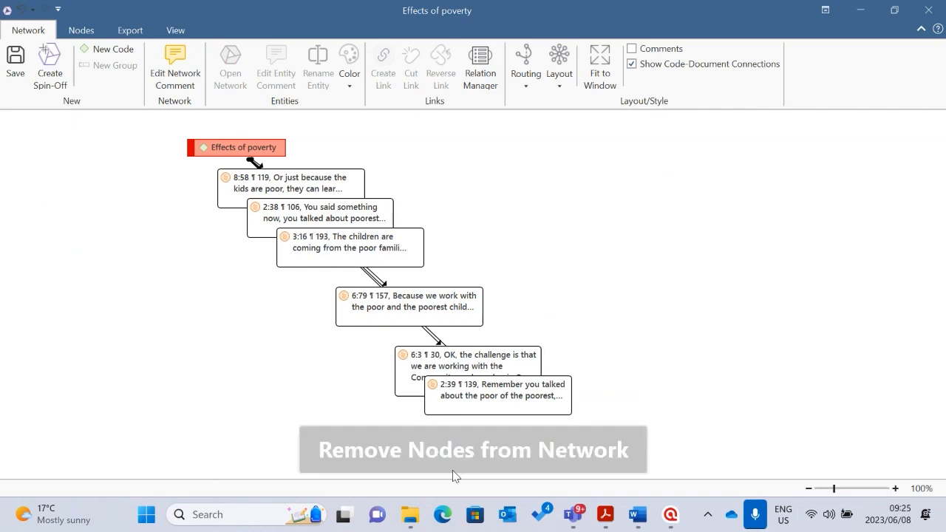
Step: Show the text previews of the quotation nodes 2:39, 6:3 and 6:79
{"action": "left_click", "coordinate": [488, 392]}
{"action": "left_click", "coordinate": [546, 295]}
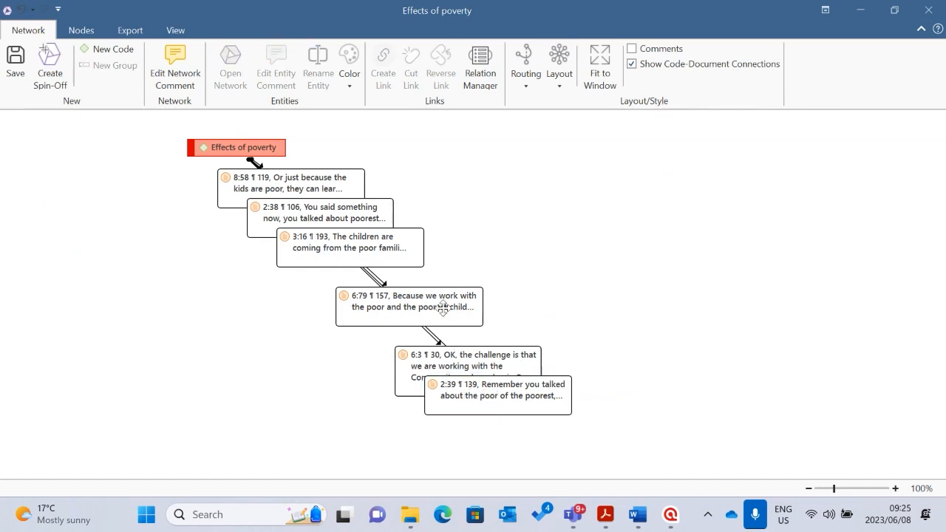
{"action": "left_click", "coordinate": [484, 391]}
{"action": "right_click", "coordinate": [484, 390]}
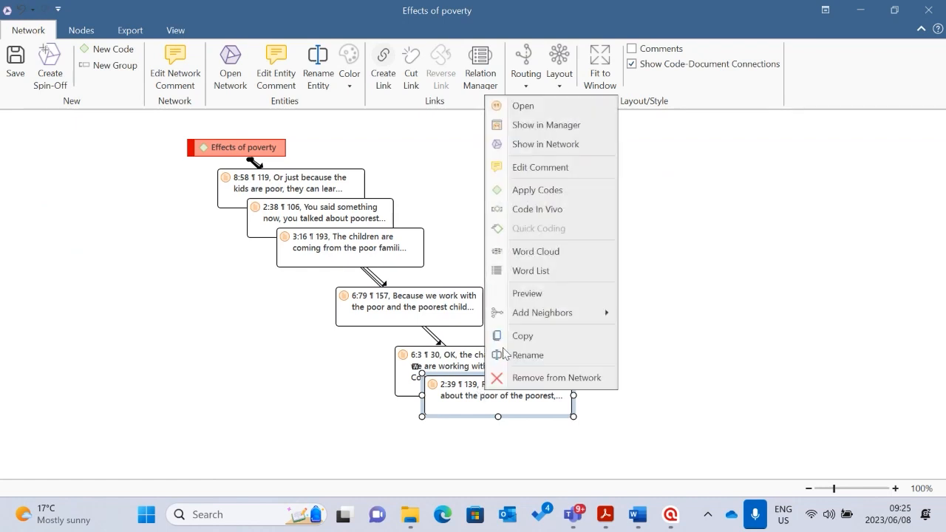
{"action": "left_click", "coordinate": [537, 295]}
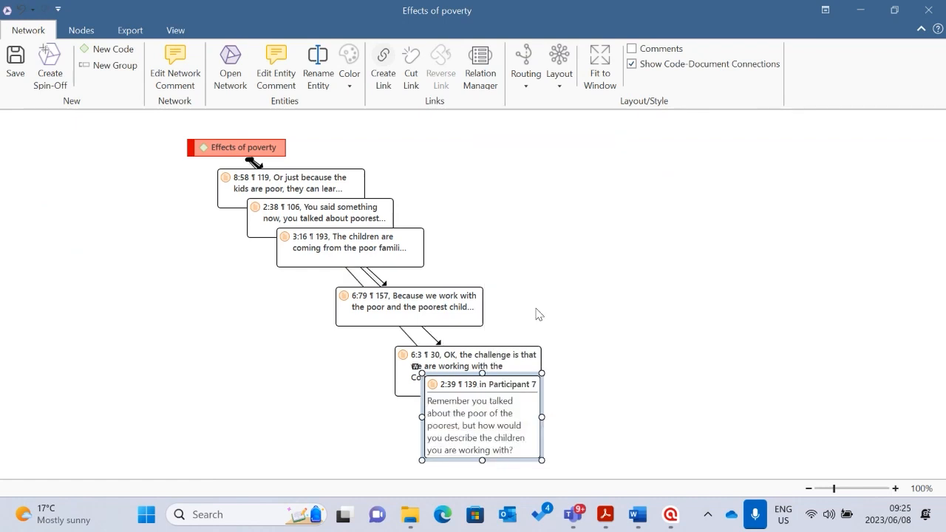
{"action": "left_click", "coordinate": [411, 356]}
{"action": "right_click", "coordinate": [412, 356]}
{"action": "left_click", "coordinate": [468, 267]}
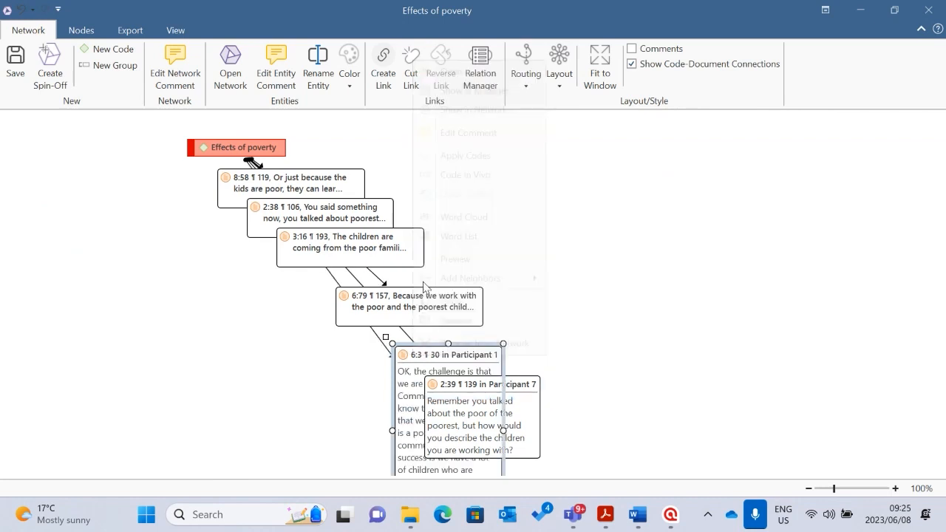
{"action": "left_click", "coordinate": [394, 307]}
{"action": "right_click", "coordinate": [394, 306]}
{"action": "left_click", "coordinate": [440, 210]}
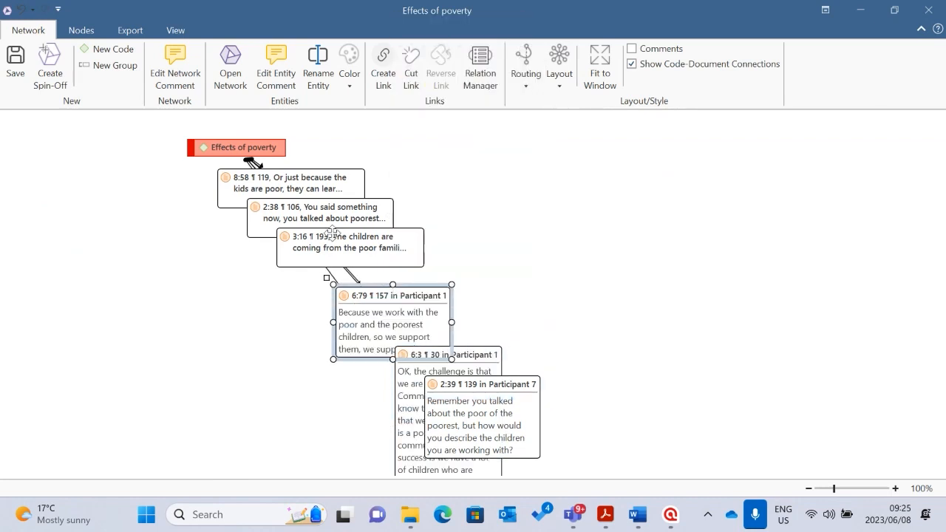
Step: Remove the quotation 2:38 from the network and show the text previews of the quotation nodes 3:16 and 8:58
{"action": "left_click", "coordinate": [338, 221]}
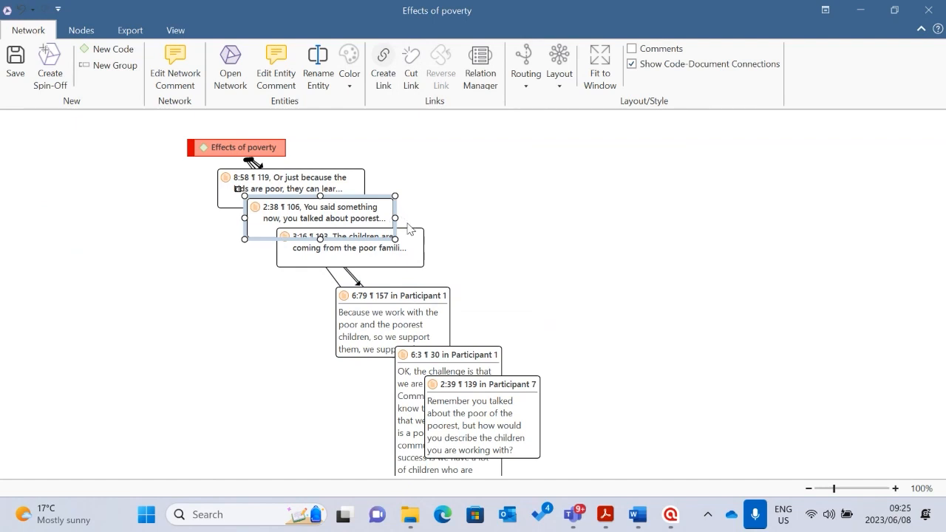
{"action": "key", "text": "Delete"}
{"action": "scroll", "coordinate": [399, 266], "scroll_direction": "down", "scroll_amount": 1}
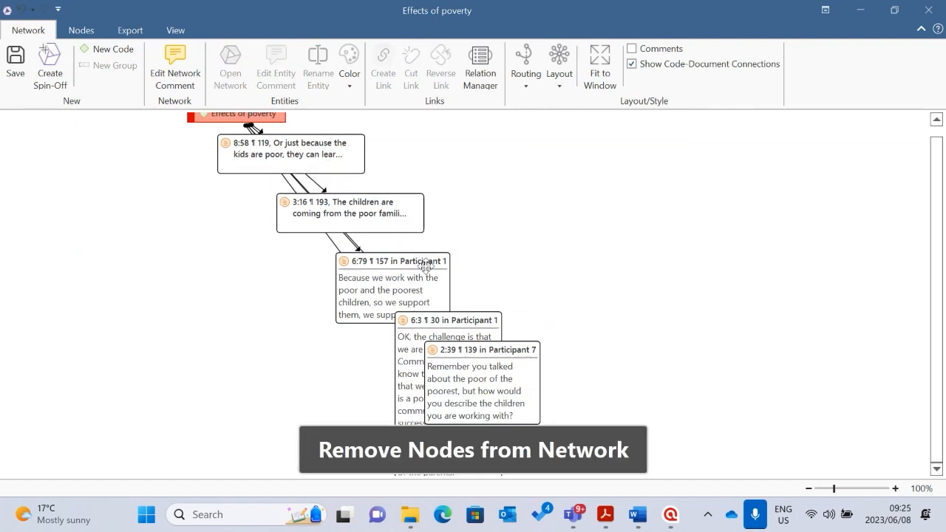
{"action": "right_click", "coordinate": [342, 214]}
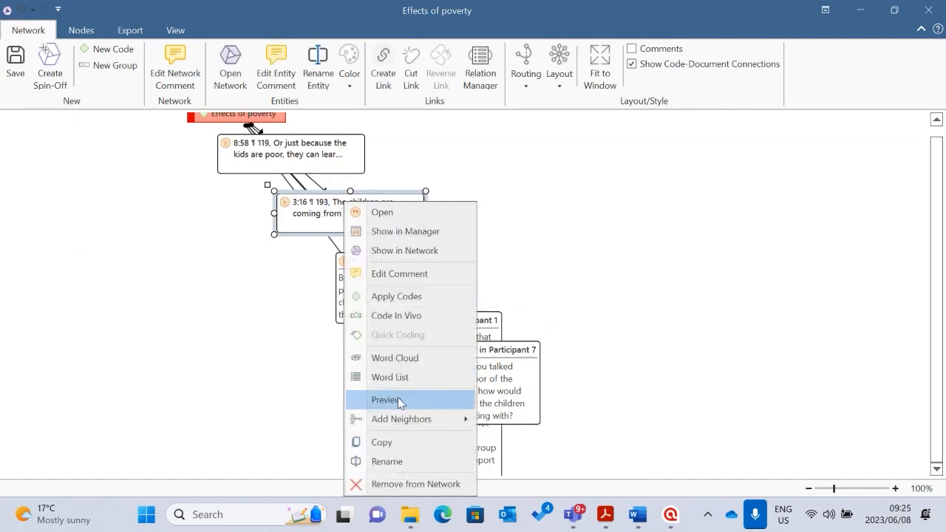
{"action": "left_click", "coordinate": [399, 397]}
{"action": "left_click", "coordinate": [291, 147]}
{"action": "right_click", "coordinate": [298, 149]}
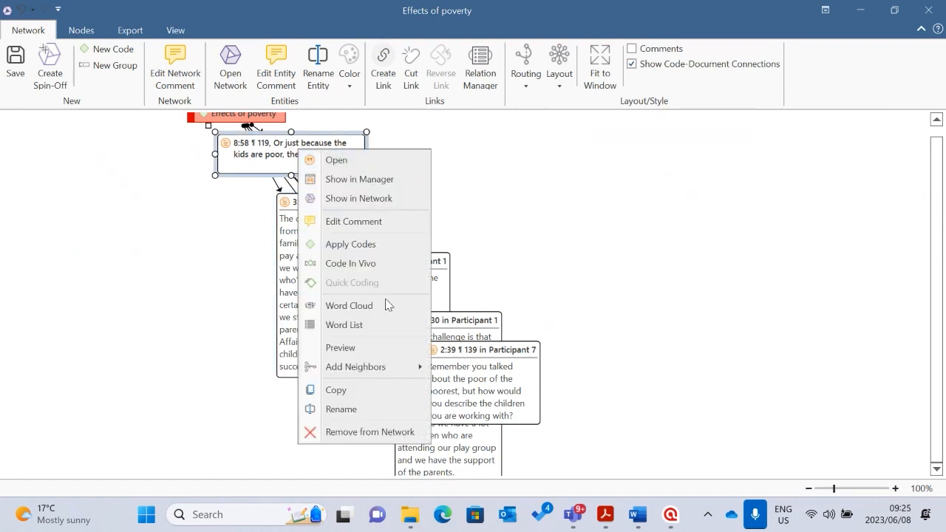
{"action": "left_click", "coordinate": [346, 348]}
{"action": "scroll", "coordinate": [630, 278], "scroll_direction": "up", "scroll_amount": 1}
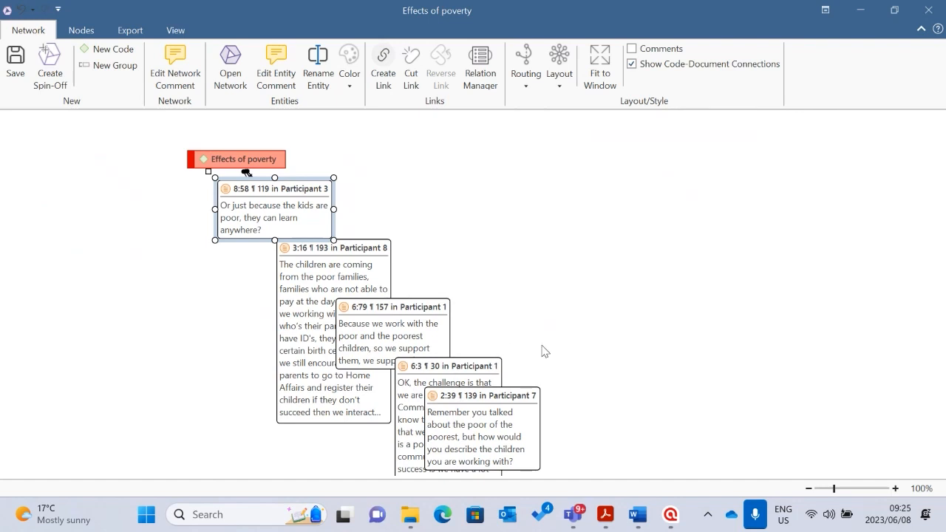
Step: Spread the five quotation nodes apart around the "Effects of poverty" code so their previews do not overlap
{"action": "scroll", "coordinate": [510, 377], "scroll_direction": "down", "scroll_amount": 2}
{"action": "scroll", "coordinate": [462, 349], "scroll_direction": "up", "scroll_amount": 1}
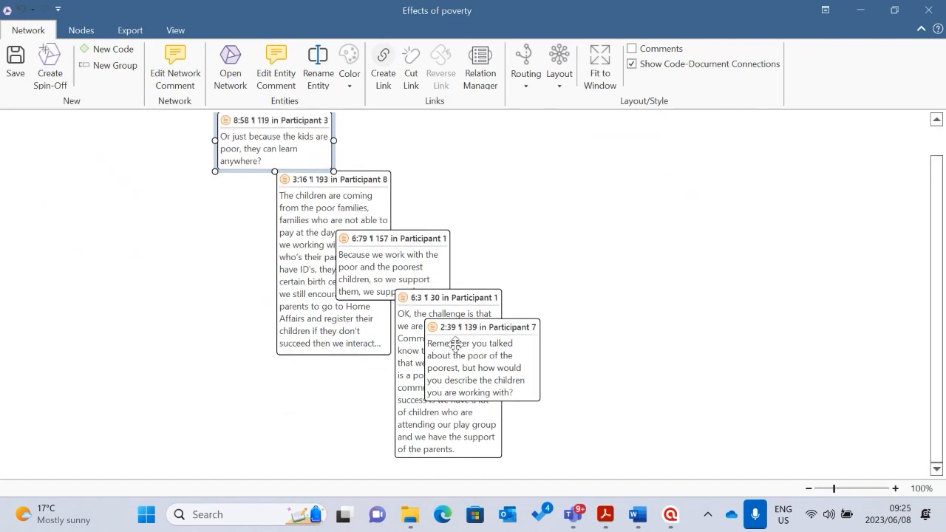
{"action": "left_click_drag", "start_coordinate": [506, 329], "coordinate": [640, 254]}
{"action": "left_click_drag", "start_coordinate": [414, 262], "coordinate": [456, 241]}
{"action": "left_click_drag", "start_coordinate": [362, 180], "coordinate": [228, 227]}
{"action": "left_click_drag", "start_coordinate": [484, 341], "coordinate": [353, 297]}
{"action": "scroll", "coordinate": [354, 297], "scroll_direction": "up", "scroll_amount": 3}
{"action": "left_click_drag", "start_coordinate": [303, 198], "coordinate": [465, 185]}
{"action": "scroll", "coordinate": [517, 179], "scroll_direction": "up", "scroll_amount": 1}
{"action": "scroll", "coordinate": [327, 340], "scroll_direction": "down", "scroll_amount": 1}
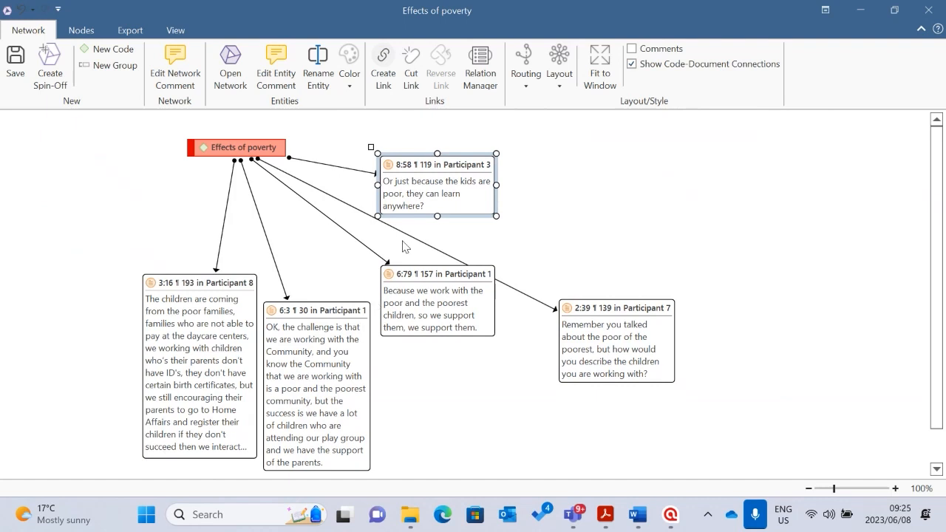
Step: Apply Orthogonal Routing to the links between the "Effects of poverty" code and its quotations
{"action": "left_click", "coordinate": [526, 90]}
{"action": "left_click", "coordinate": [632, 178]}
{"action": "left_click", "coordinate": [632, 177]}
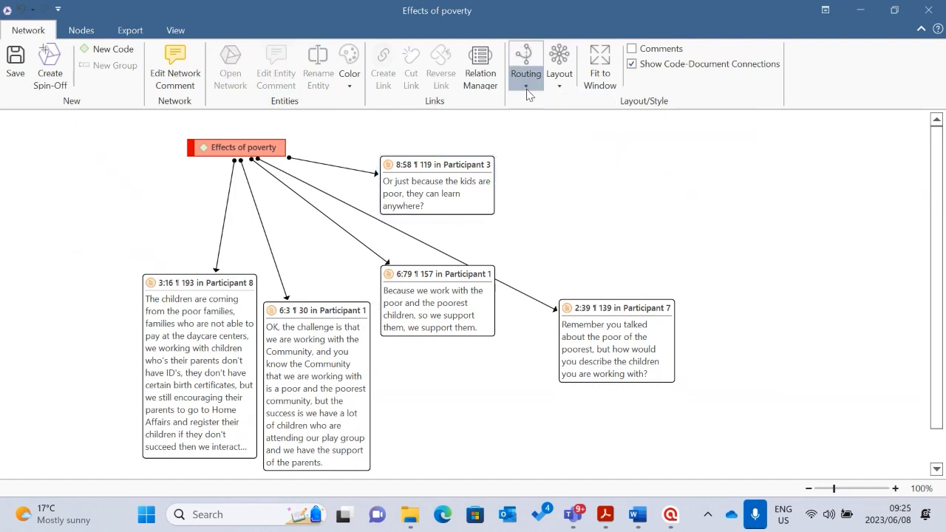
{"action": "left_click", "coordinate": [526, 74]}
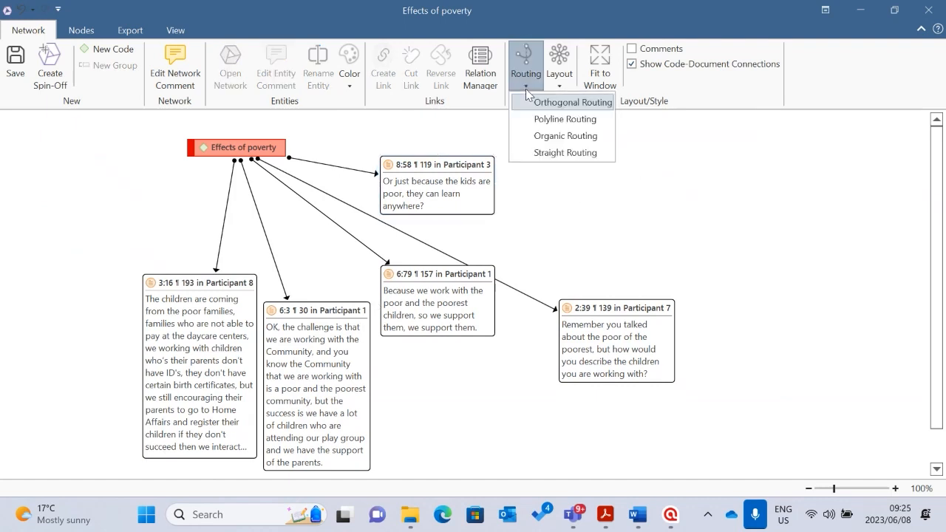
{"action": "left_click", "coordinate": [579, 107]}
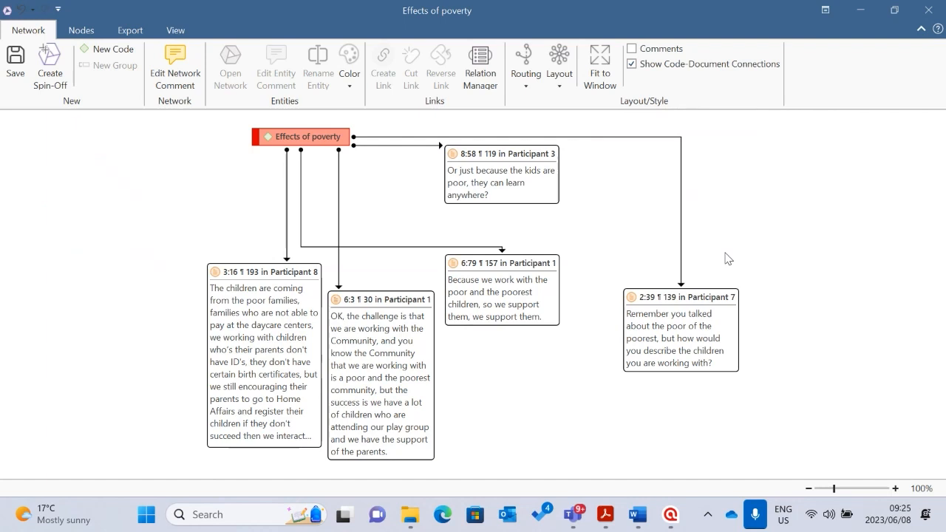
Step: Move the quotation node 2:39 next to 6:79 and reapply Orthogonal Routing to the links
{"action": "left_click_drag", "start_coordinate": [657, 323], "coordinate": [603, 285]}
{"action": "left_click", "coordinate": [527, 77]}
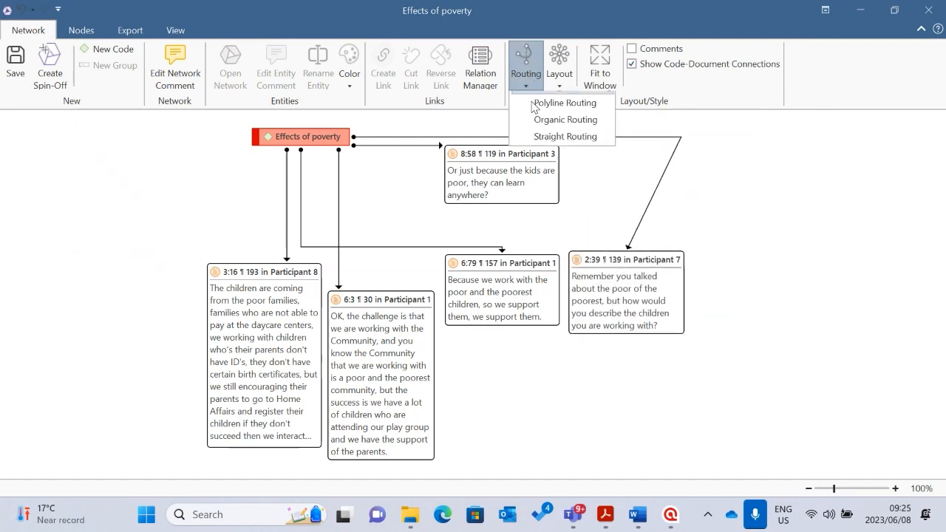
{"action": "left_click", "coordinate": [573, 111]}
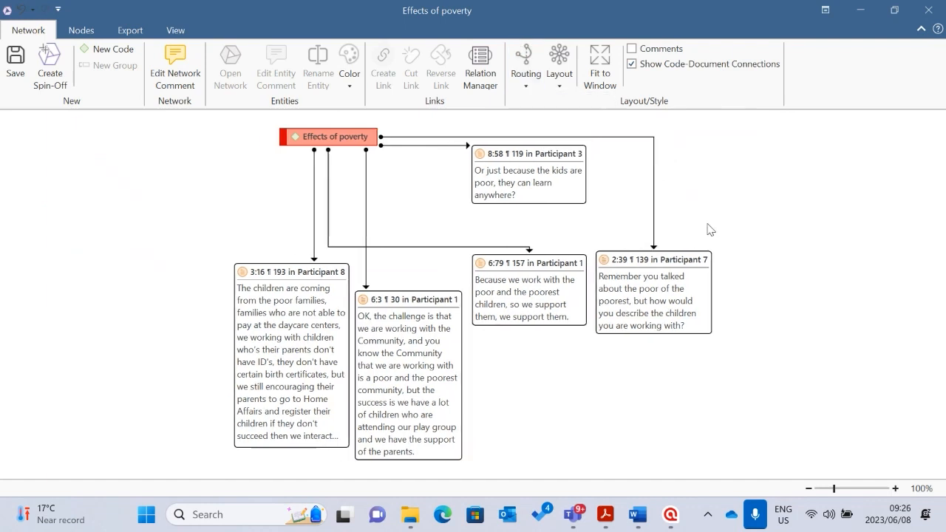
Step: Rearrange the five quotation nodes more closely beneath and beside the code and reroute the links with Orthogonal Routing
{"action": "left_click_drag", "start_coordinate": [522, 182], "coordinate": [424, 210]}
{"action": "left_click_drag", "start_coordinate": [570, 190], "coordinate": [548, 174]}
{"action": "left_click_drag", "start_coordinate": [522, 273], "coordinate": [538, 324]}
{"action": "left_click_drag", "start_coordinate": [374, 333], "coordinate": [372, 297]}
{"action": "left_click_drag", "start_coordinate": [299, 289], "coordinate": [280, 204]}
{"action": "left_click_drag", "start_coordinate": [448, 291], "coordinate": [421, 290]}
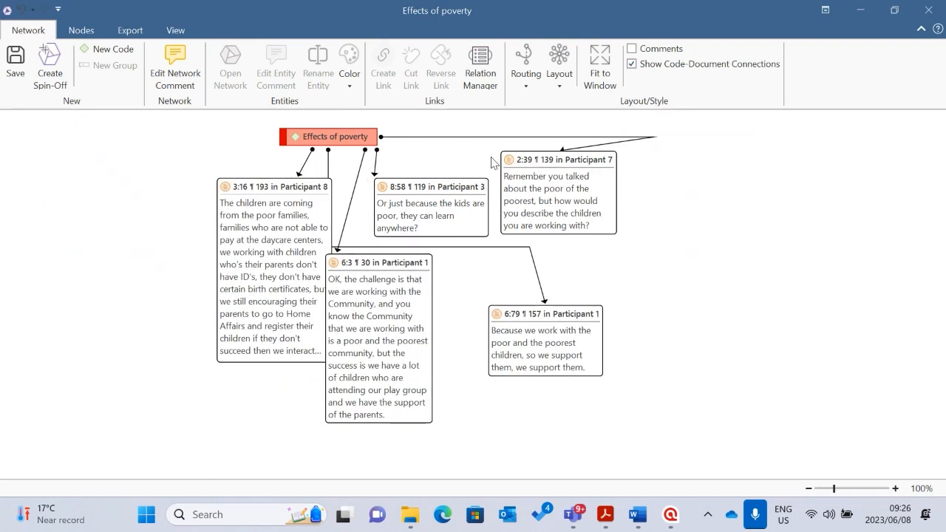
{"action": "left_click", "coordinate": [525, 74]}
{"action": "left_click", "coordinate": [559, 104]}
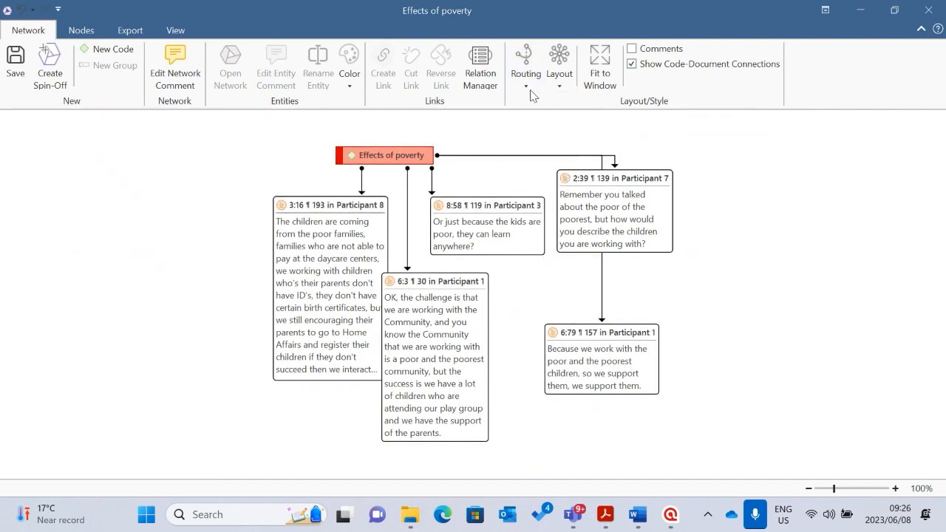
Step: Try Polyline, Organic and Straight Routing in turn on the network's links
{"action": "left_click", "coordinate": [525, 70]}
{"action": "left_click", "coordinate": [585, 123]}
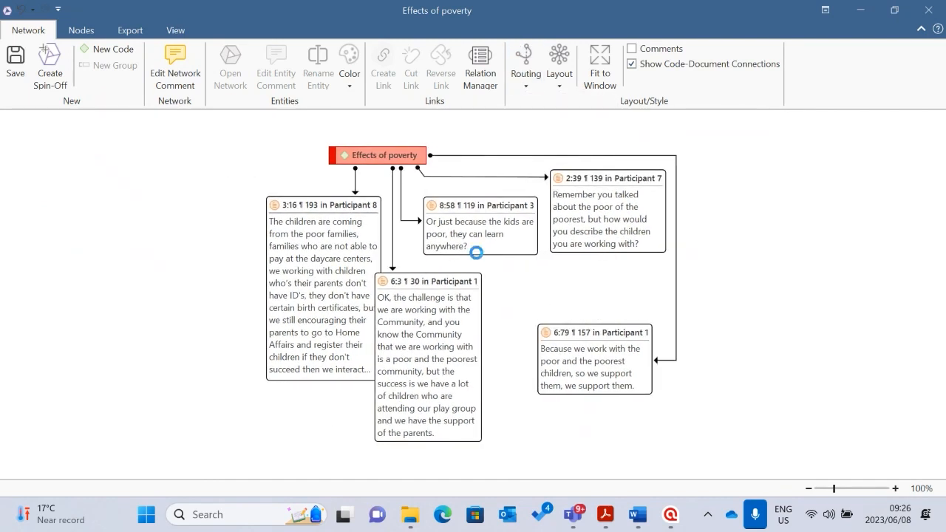
{"action": "left_click", "coordinate": [527, 85]}
{"action": "left_click", "coordinate": [543, 132]}
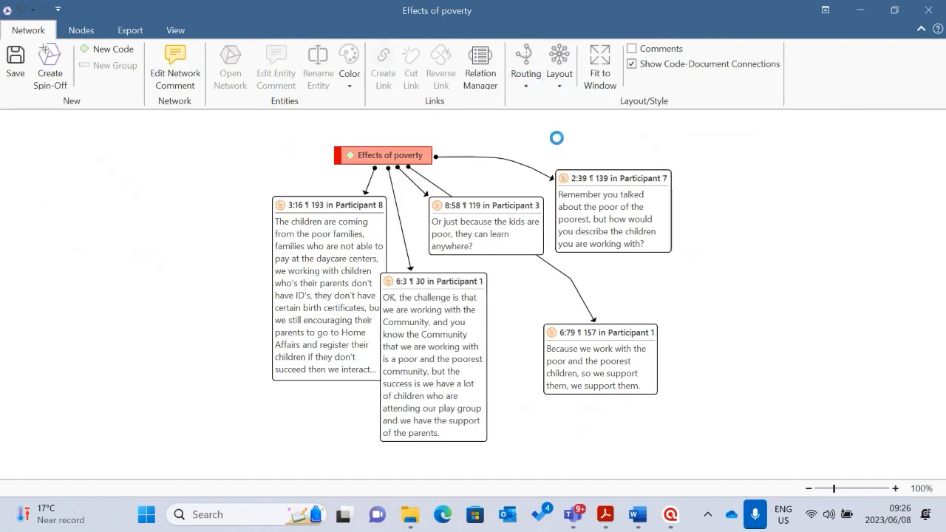
{"action": "left_click", "coordinate": [526, 83]}
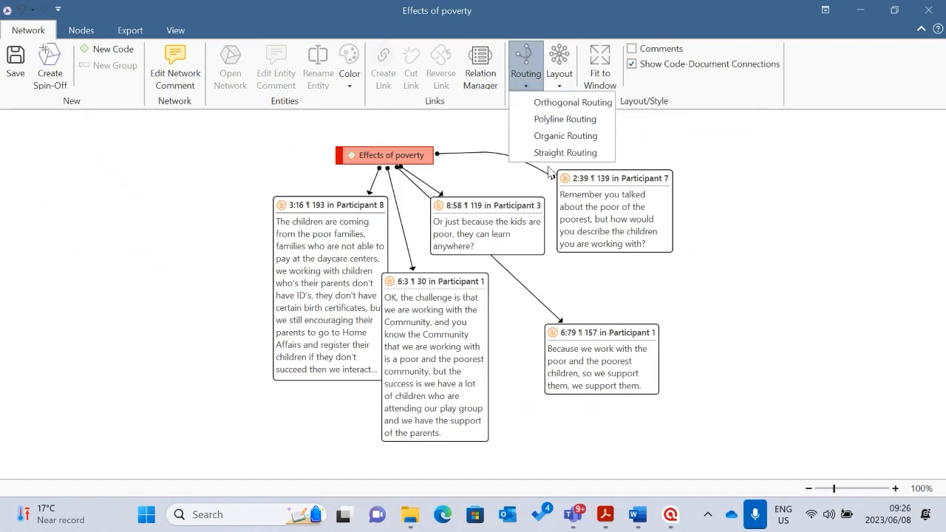
{"action": "left_click", "coordinate": [560, 153]}
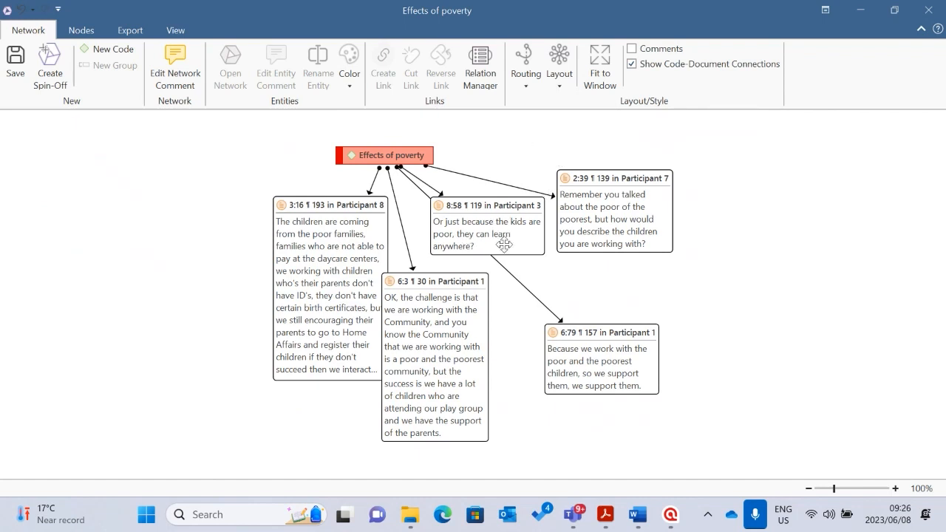
Step: Try the Perpendicular layout and the Circular layout on the network
{"action": "left_click", "coordinate": [561, 87]}
{"action": "left_click", "coordinate": [595, 103]}
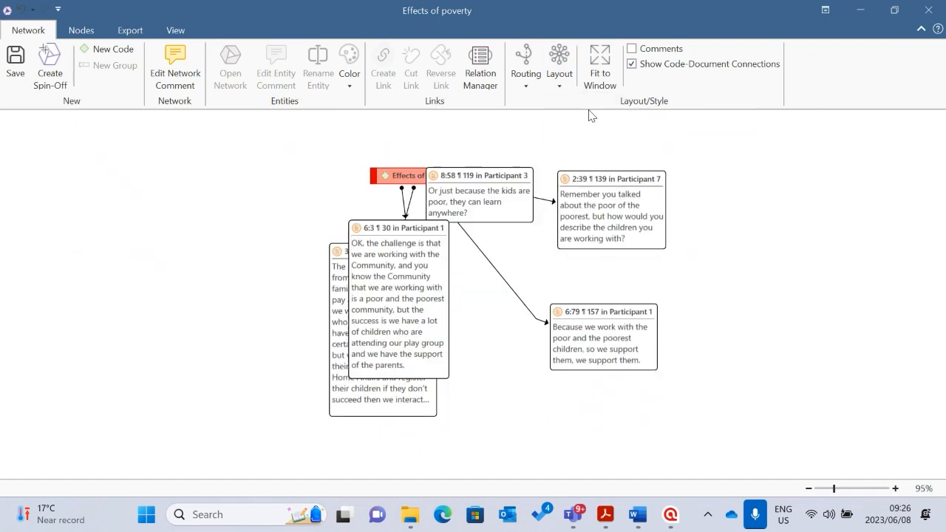
{"action": "left_click", "coordinate": [562, 87]}
{"action": "left_click", "coordinate": [592, 108]}
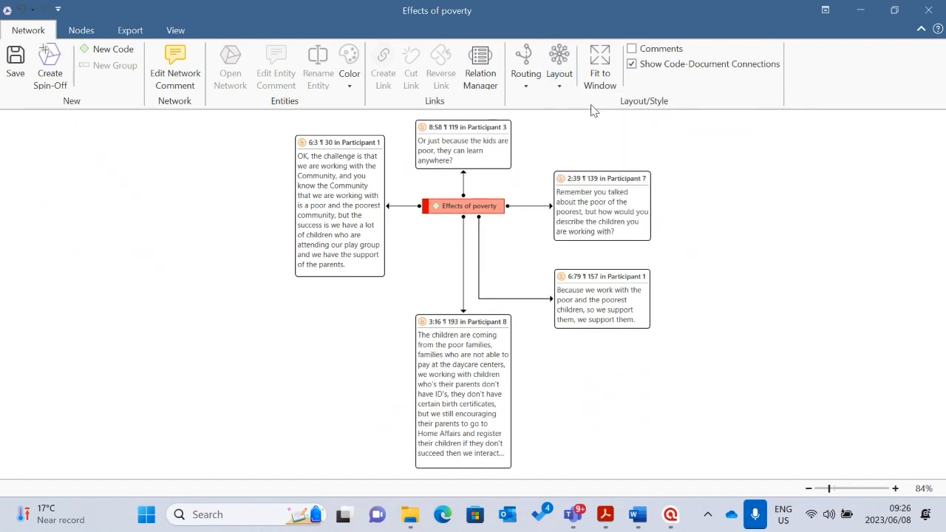
{"action": "left_click", "coordinate": [560, 85]}
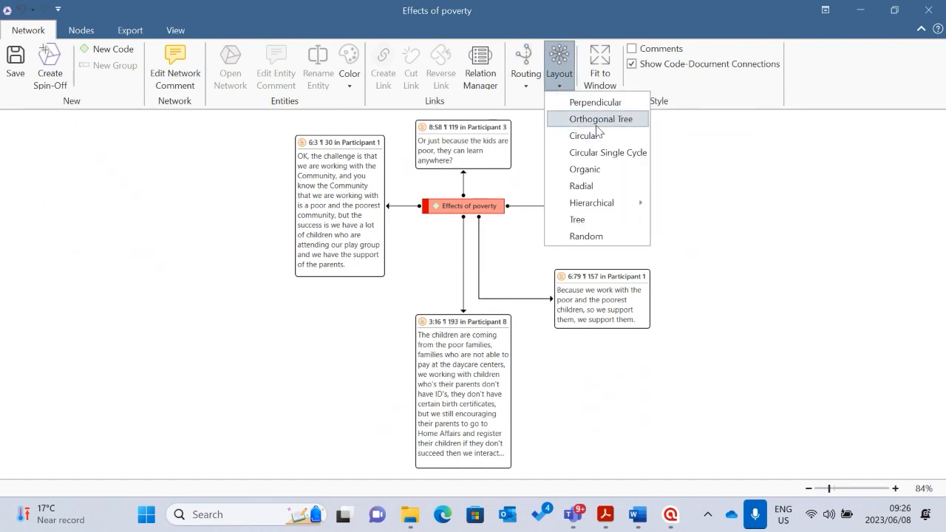
{"action": "left_click", "coordinate": [596, 133]}
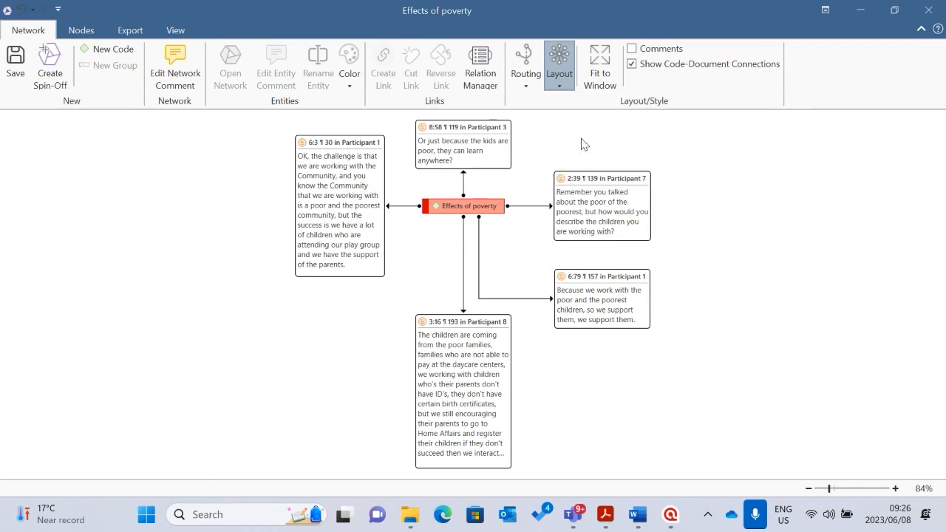
Step: Try the Hierarchical layout on the network, first Left to Right and then Top-Down
{"action": "left_click", "coordinate": [558, 87]}
{"action": "mouse_move", "coordinate": [611, 210]}
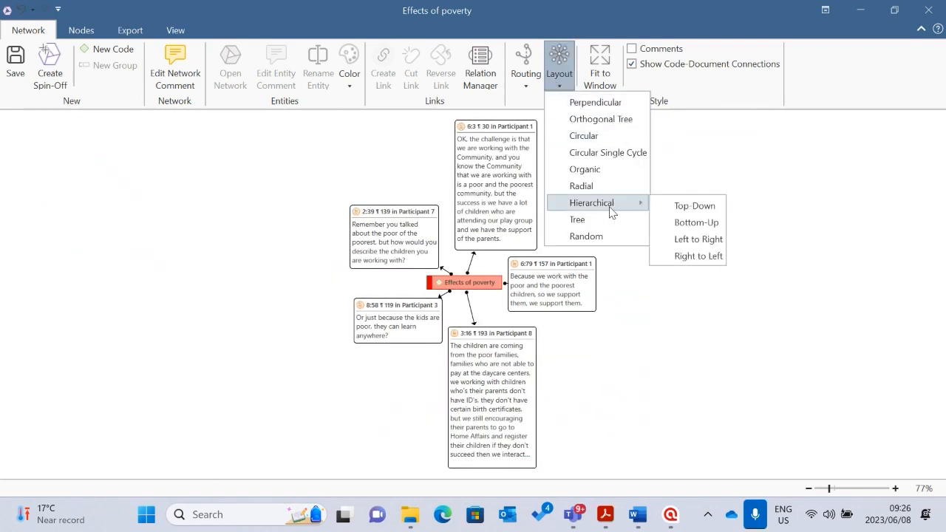
{"action": "left_click", "coordinate": [689, 239]}
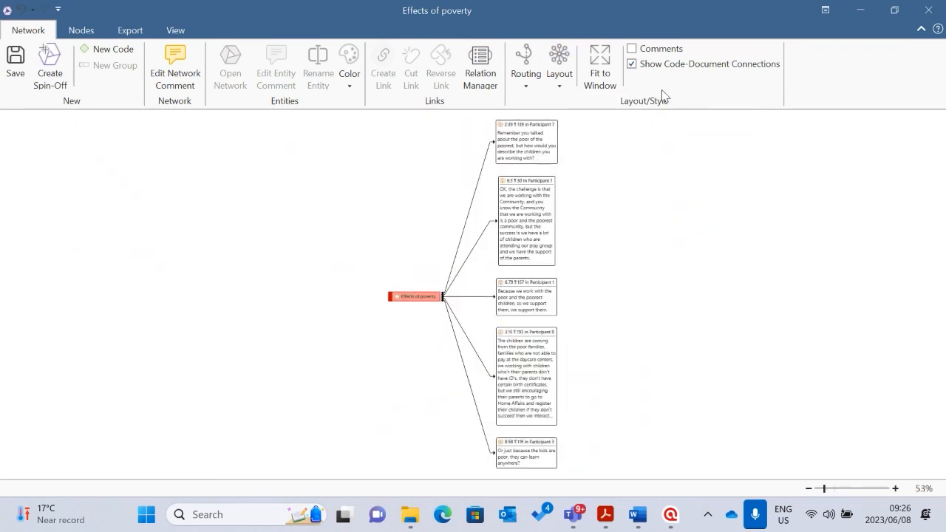
{"action": "left_click", "coordinate": [560, 78]}
{"action": "mouse_move", "coordinate": [611, 208]}
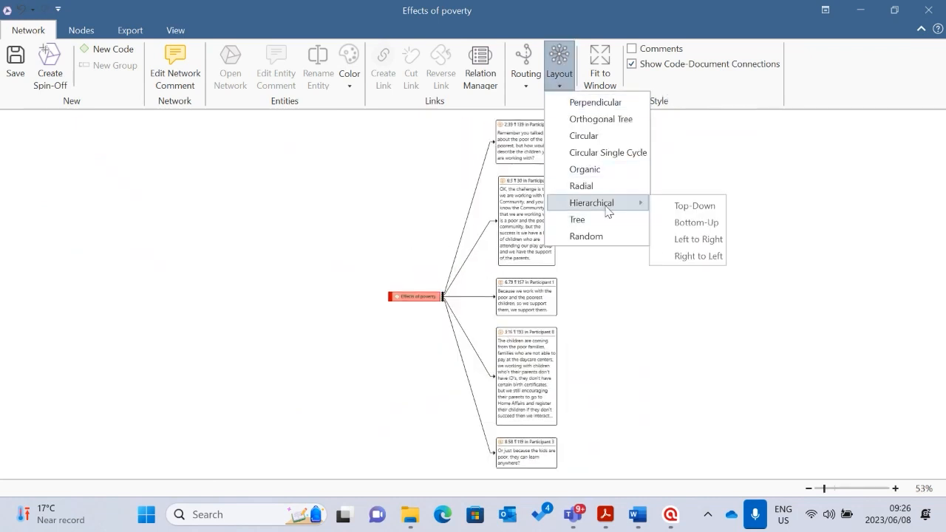
{"action": "left_click", "coordinate": [682, 205]}
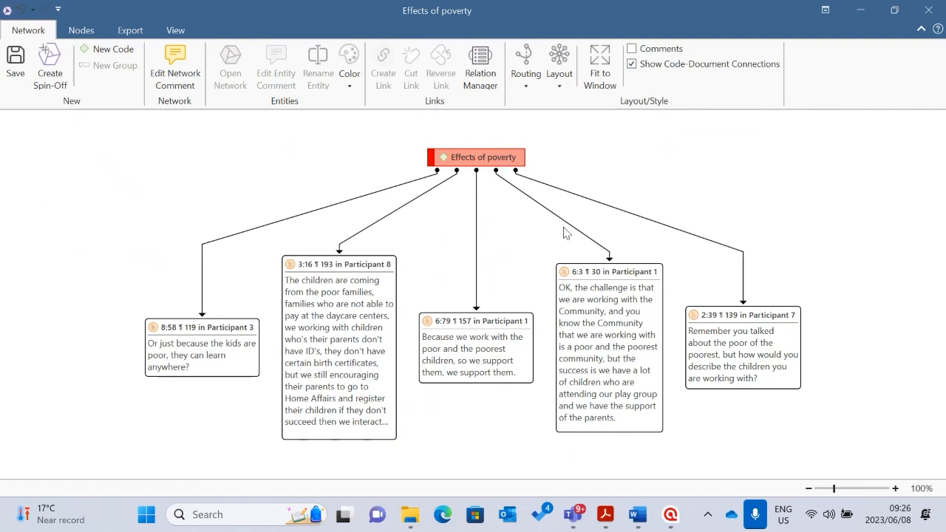
Step: Try the Tree layout on the network, then arrange it with the Perpendicular layout
{"action": "scroll", "coordinate": [467, 256], "scroll_direction": "down", "scroll_amount": 1}
{"action": "scroll", "coordinate": [488, 264], "scroll_direction": "up", "scroll_amount": 2}
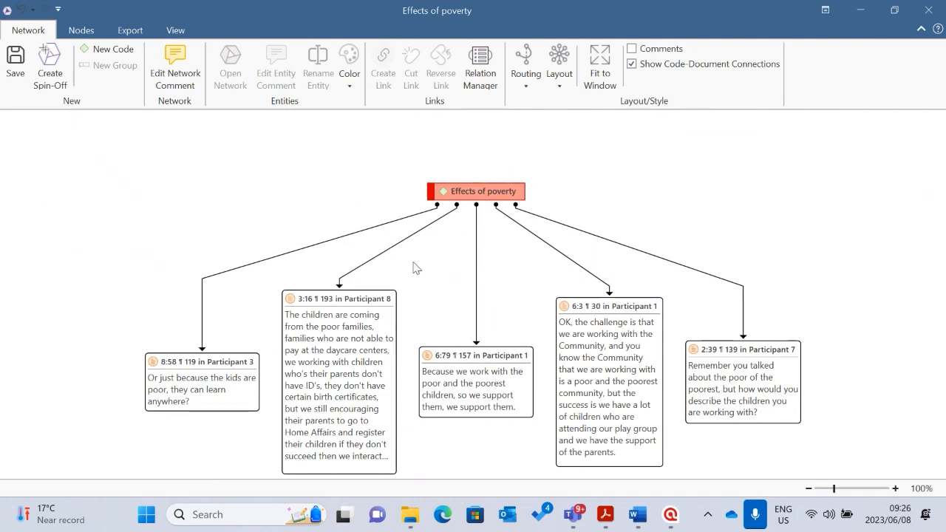
{"action": "scroll", "coordinate": [443, 254], "scroll_direction": "down", "scroll_amount": 1}
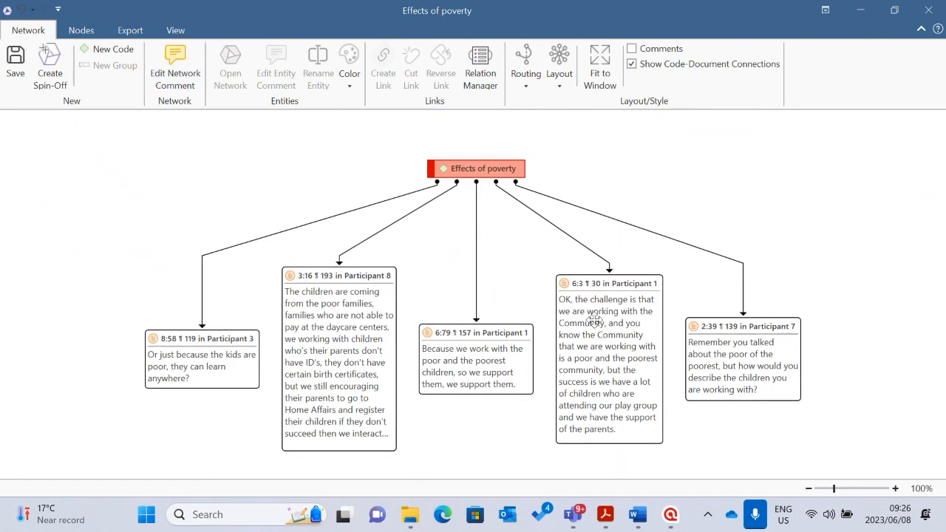
{"action": "left_click", "coordinate": [559, 80]}
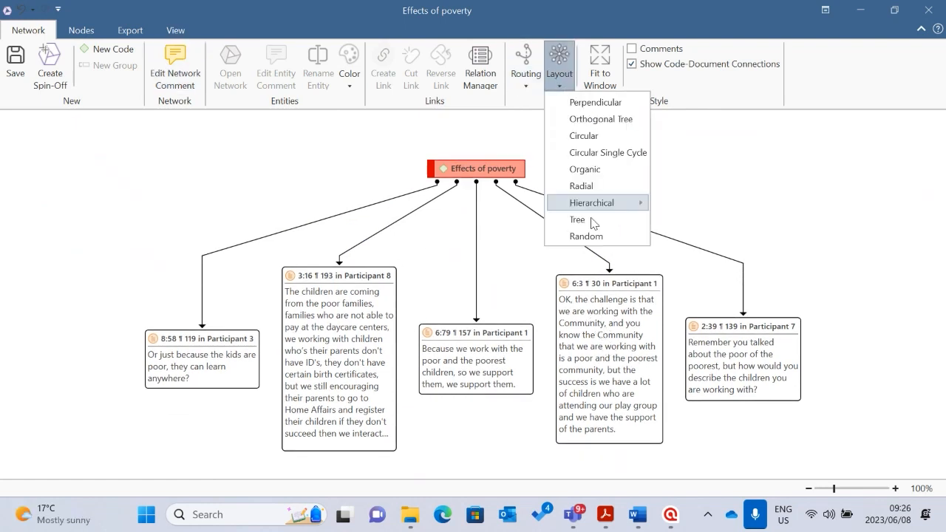
{"action": "left_click", "coordinate": [577, 219]}
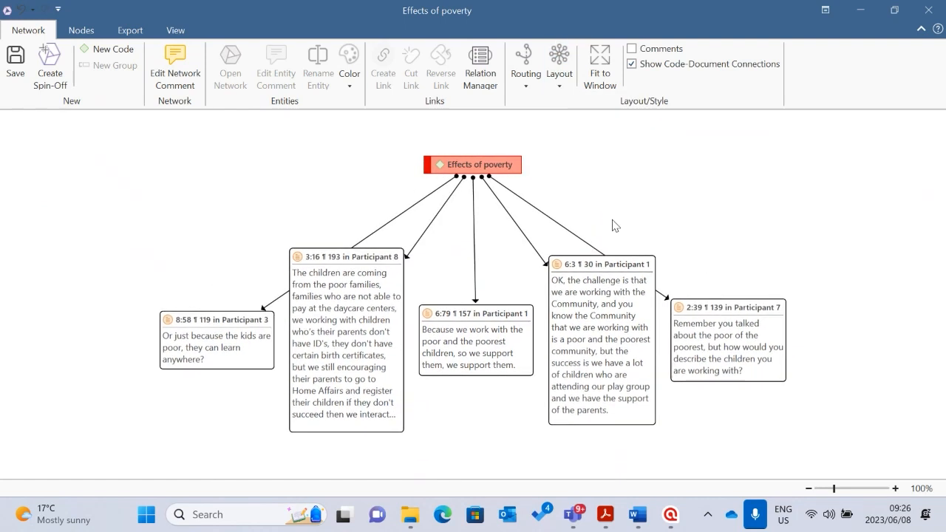
{"action": "left_click", "coordinate": [559, 78]}
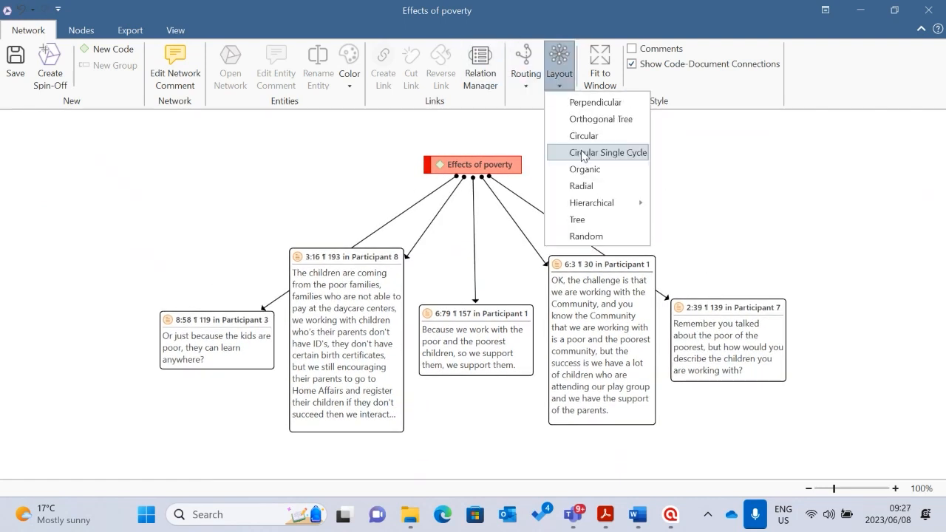
{"action": "left_click", "coordinate": [593, 105]}
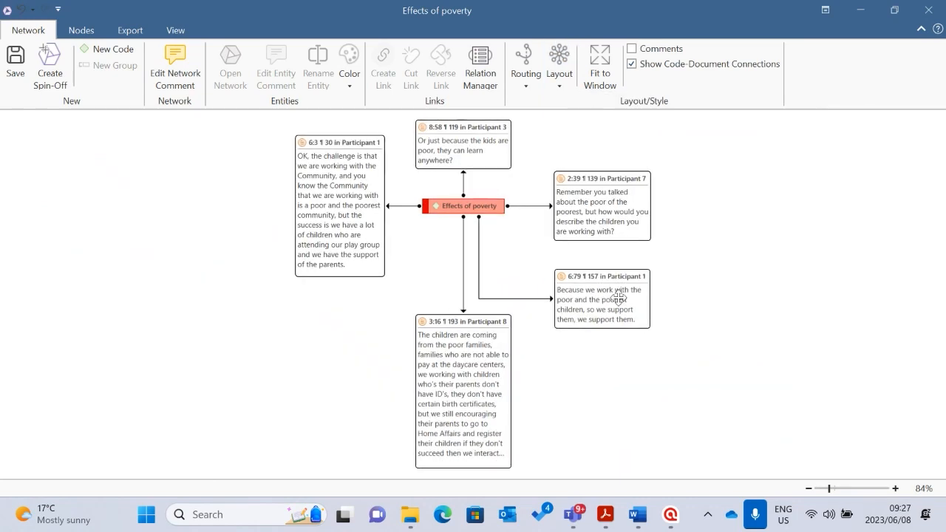
Step: Shift the quotation nodes 3:16, 6:79 and 2:39 closer to the code, then reapply the Perpendicular layout
{"action": "left_click_drag", "start_coordinate": [481, 355], "coordinate": [471, 312]}
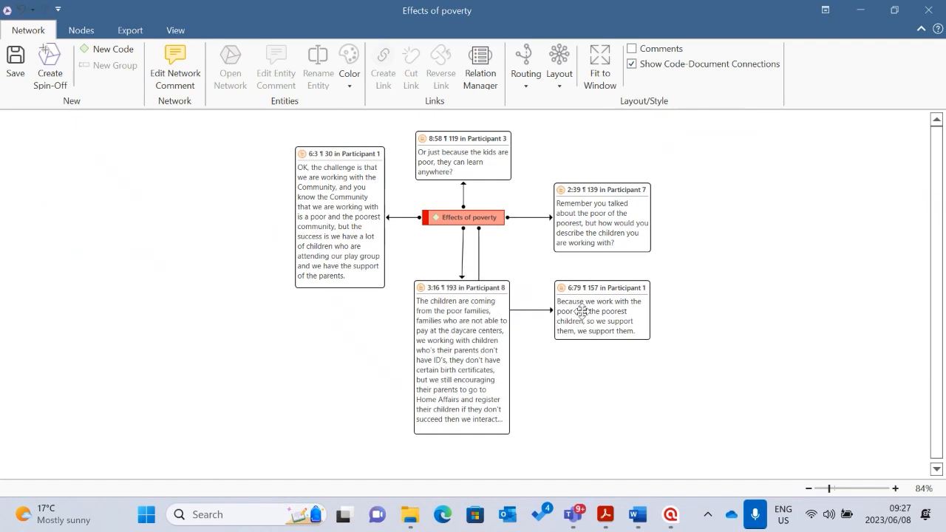
{"action": "left_click_drag", "start_coordinate": [581, 305], "coordinate": [576, 291]}
{"action": "left_click_drag", "start_coordinate": [577, 230], "coordinate": [564, 231]}
{"action": "left_click_drag", "start_coordinate": [567, 271], "coordinate": [563, 292]}
{"action": "left_click", "coordinate": [559, 87]}
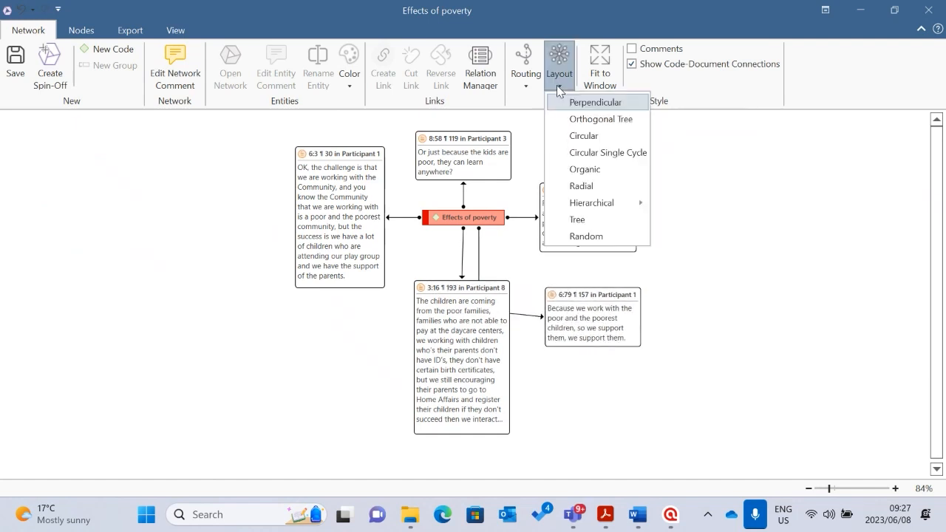
{"action": "left_click", "coordinate": [592, 107]}
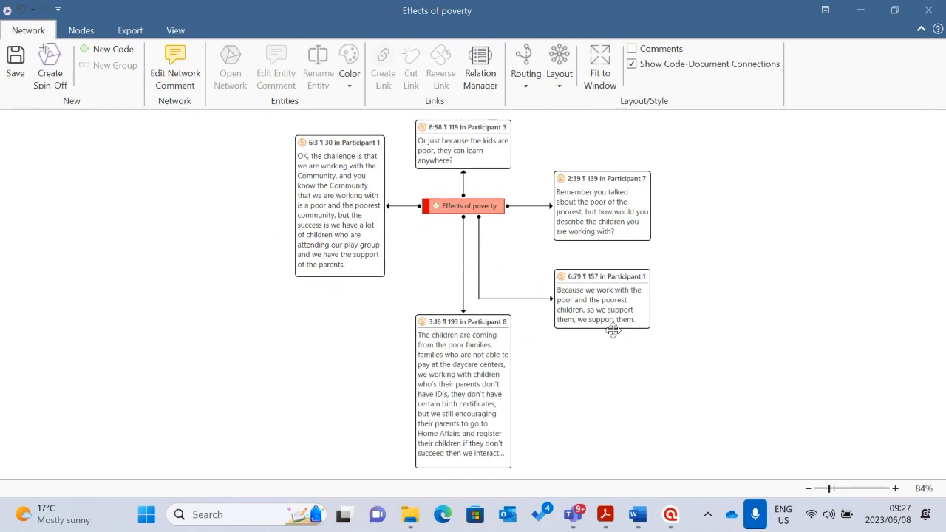
Step: Remove quotation 6:79 of Participant 1 from the "Effects of poverty" network
{"action": "scroll", "coordinate": [638, 302], "scroll_direction": "down", "scroll_amount": 1}
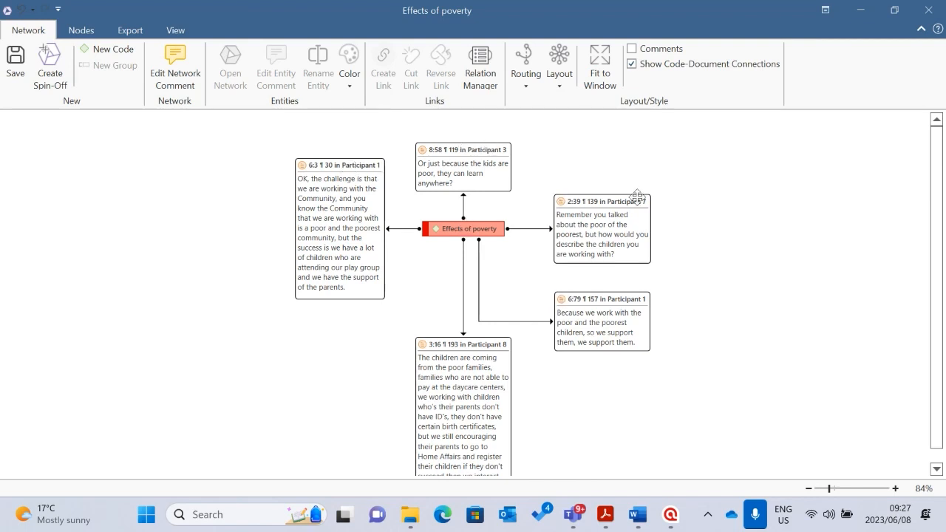
{"action": "scroll", "coordinate": [448, 360], "scroll_direction": "down", "scroll_amount": 1}
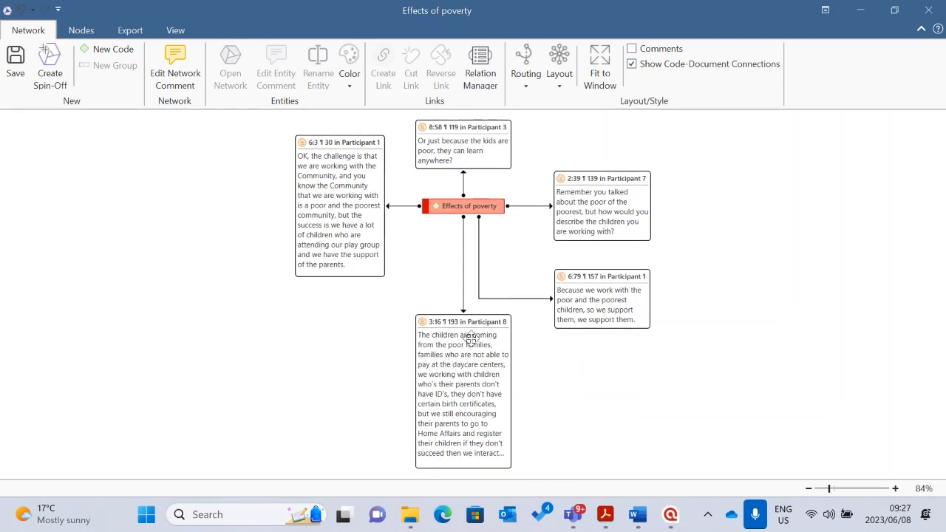
{"action": "left_click", "coordinate": [626, 285]}
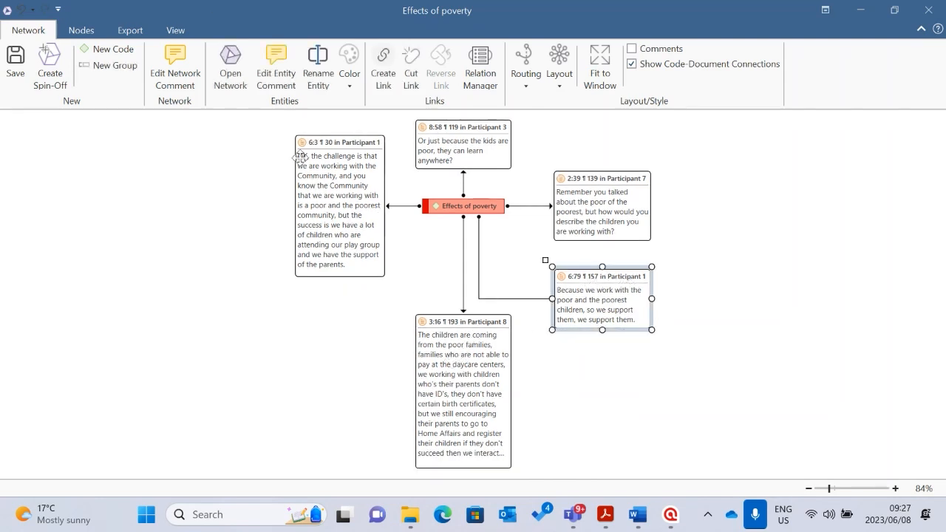
{"action": "key", "text": "Delete"}
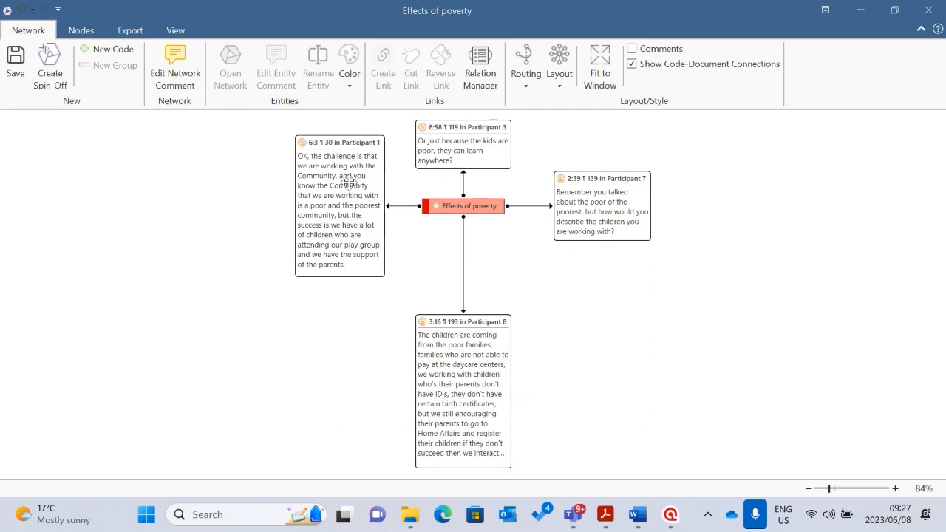
{"action": "scroll", "coordinate": [360, 220], "scroll_direction": "up", "scroll_amount": 1}
{"action": "left_click", "coordinate": [339, 203]}
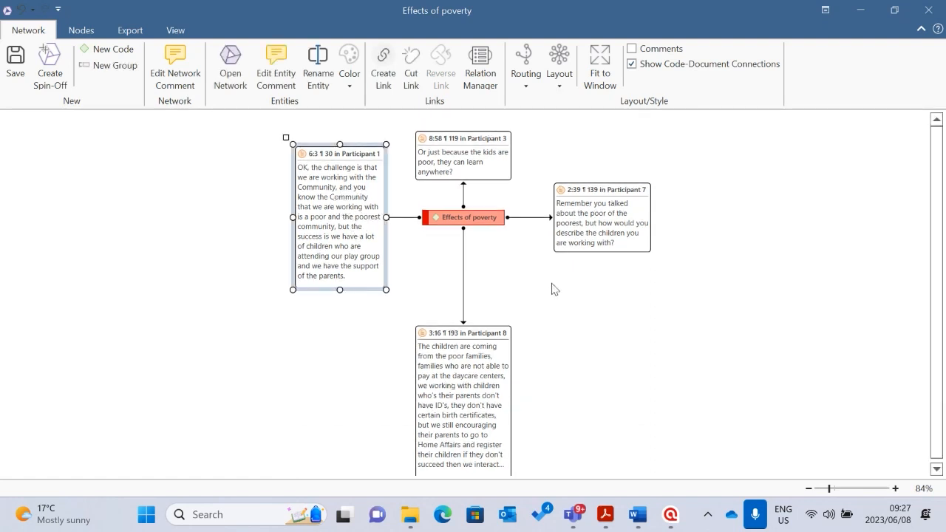
{"action": "left_click", "coordinate": [599, 222]}
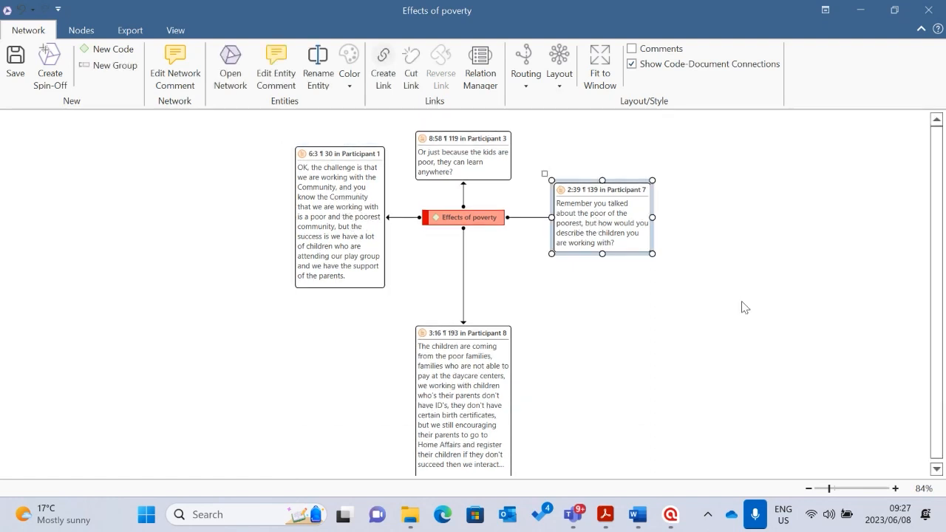
{"action": "scroll", "coordinate": [502, 307], "scroll_direction": "up", "scroll_amount": 1}
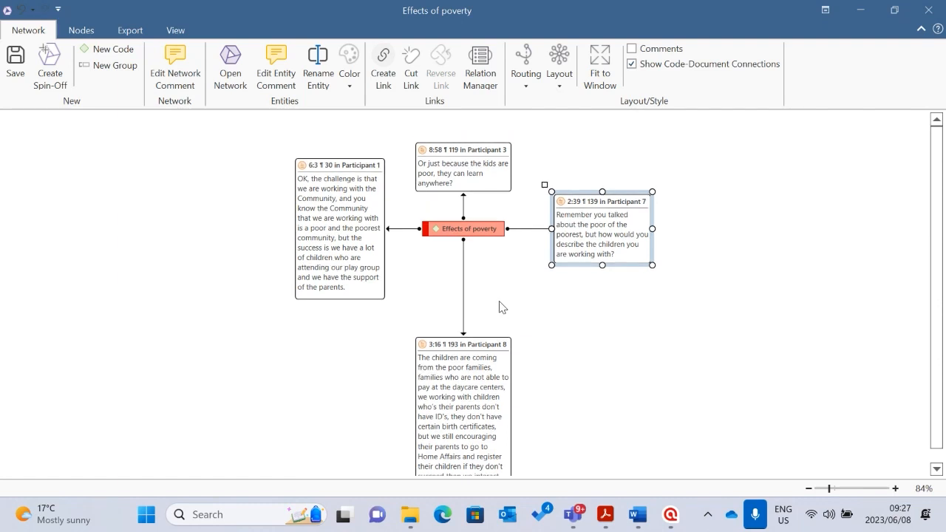
{"action": "left_click", "coordinate": [343, 258]}
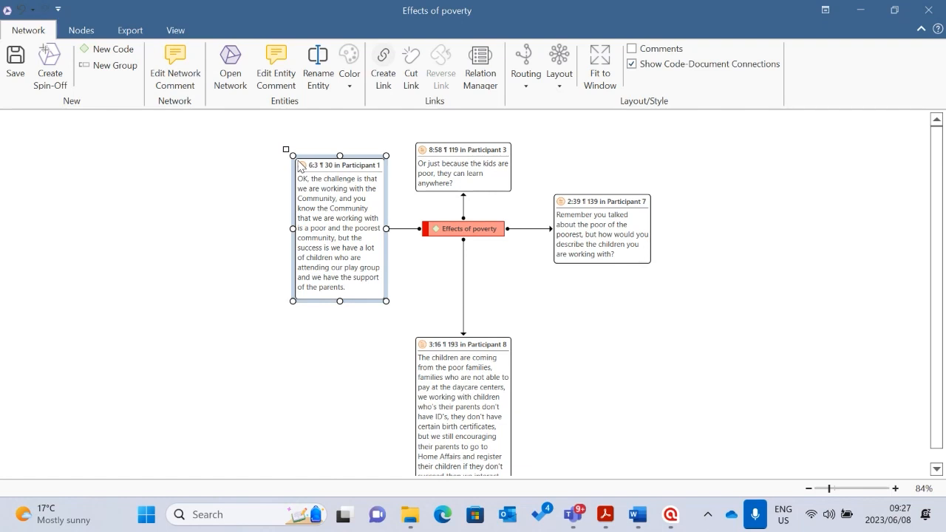
{"action": "left_click_drag", "start_coordinate": [286, 150], "coordinate": [556, 272]}
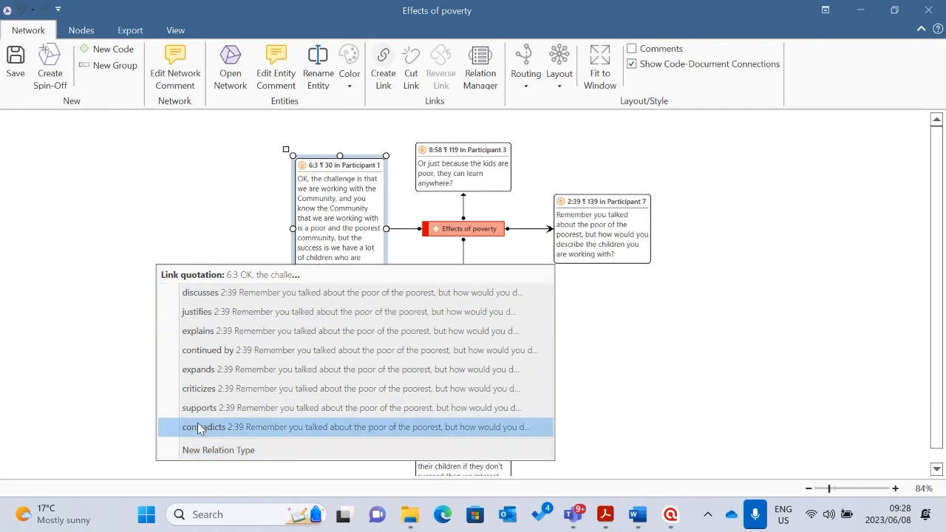
{"action": "left_click", "coordinate": [244, 451]}
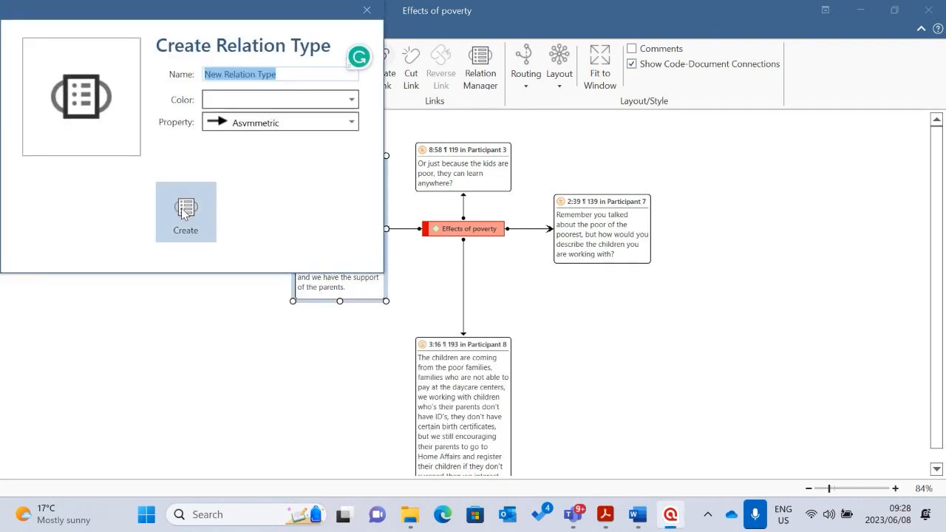
{"action": "left_click", "coordinate": [367, 12]}
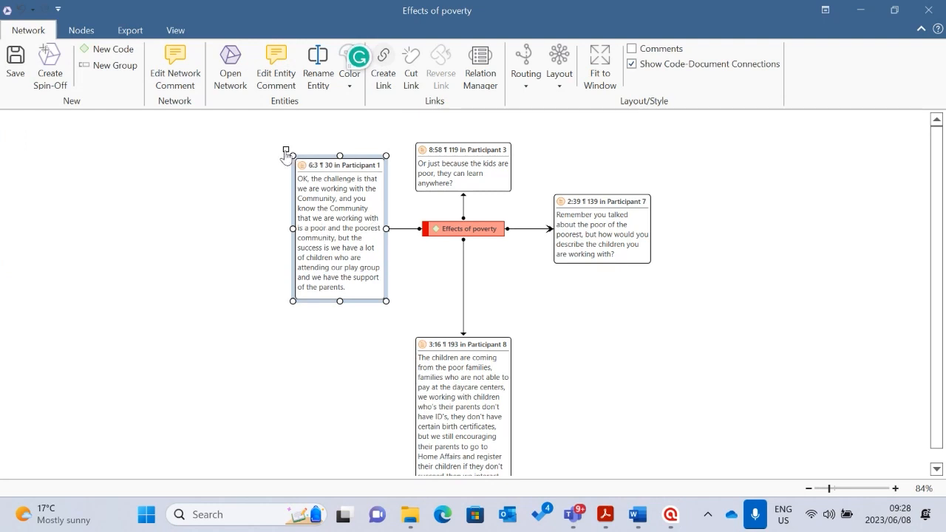
Step: Link quotation 6:3 to quotation 3:16 with the "explains" relation, and quotation 8:58 to 3:16 with the "expands" relation
{"action": "left_click_drag", "start_coordinate": [286, 152], "coordinate": [459, 412]}
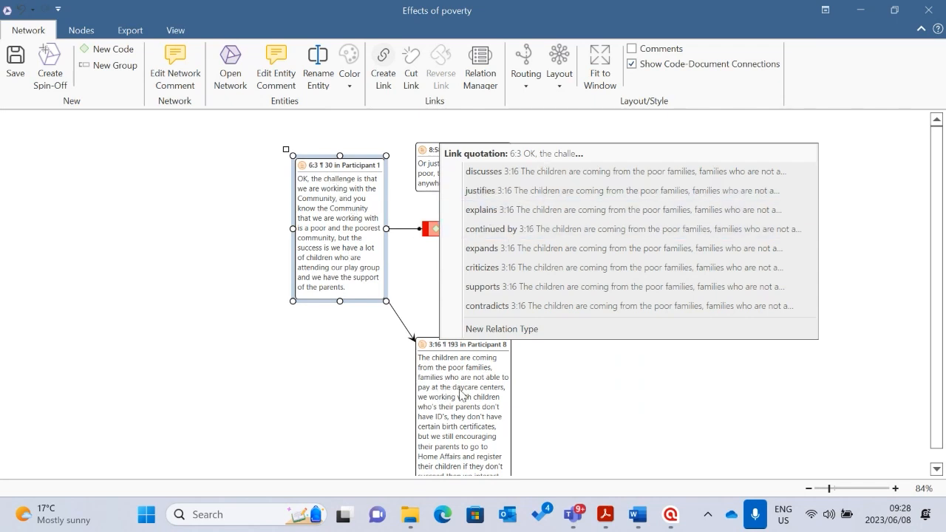
{"action": "left_click", "coordinate": [499, 210]}
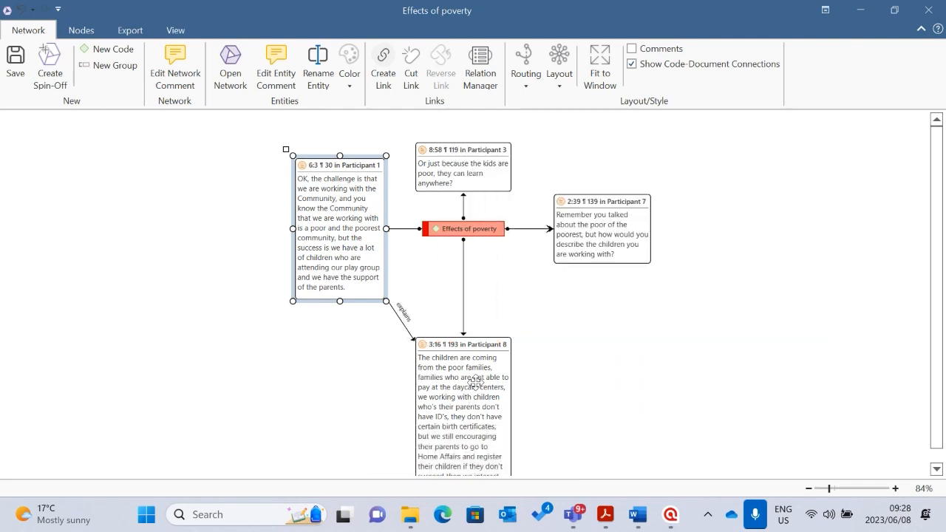
{"action": "scroll", "coordinate": [565, 352], "scroll_direction": "down", "scroll_amount": 1}
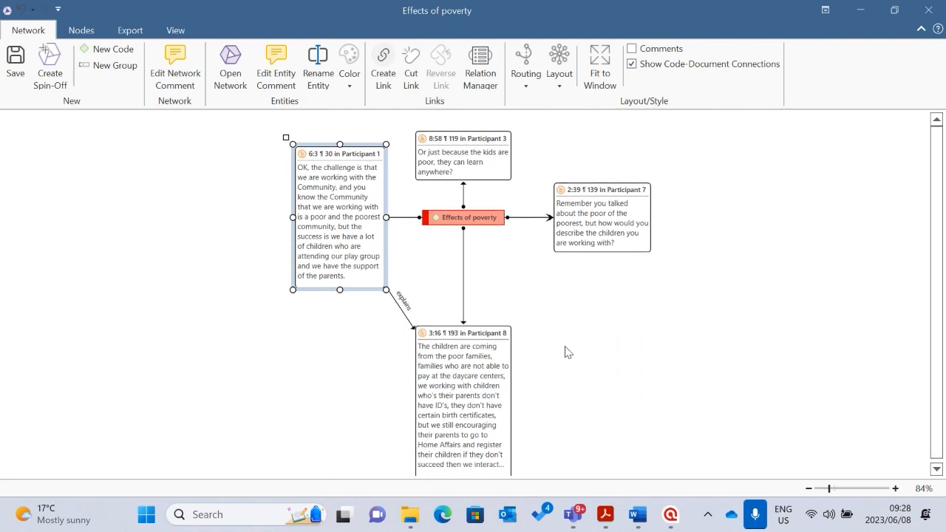
{"action": "left_click", "coordinate": [490, 157]}
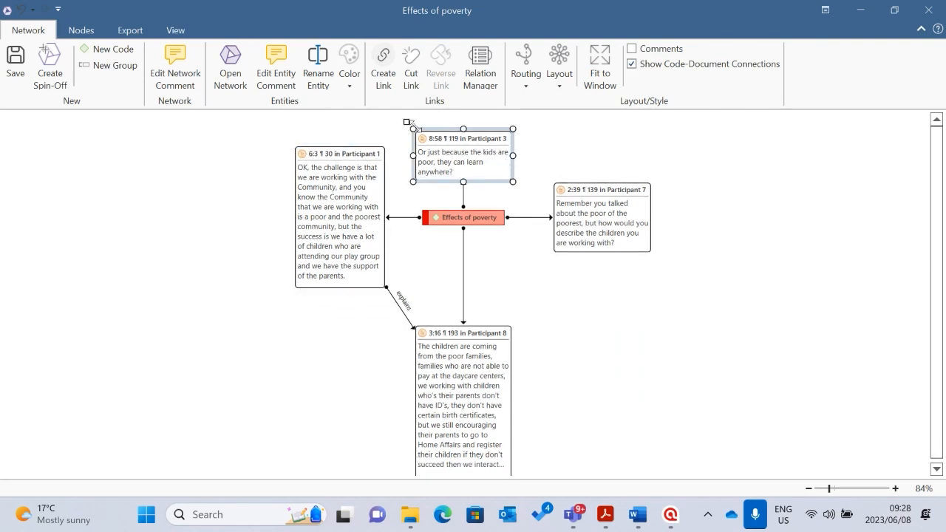
{"action": "left_click_drag", "start_coordinate": [406, 123], "coordinate": [462, 403]}
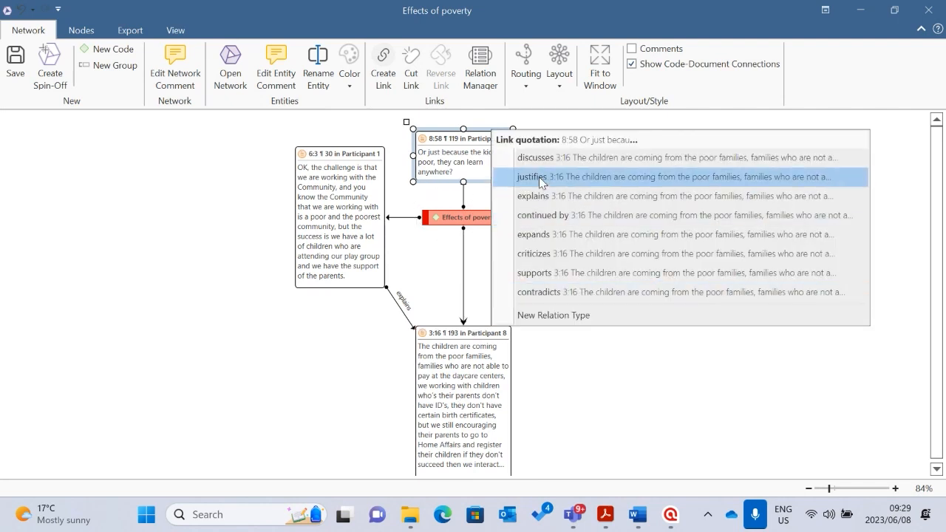
{"action": "left_click", "coordinate": [539, 235]}
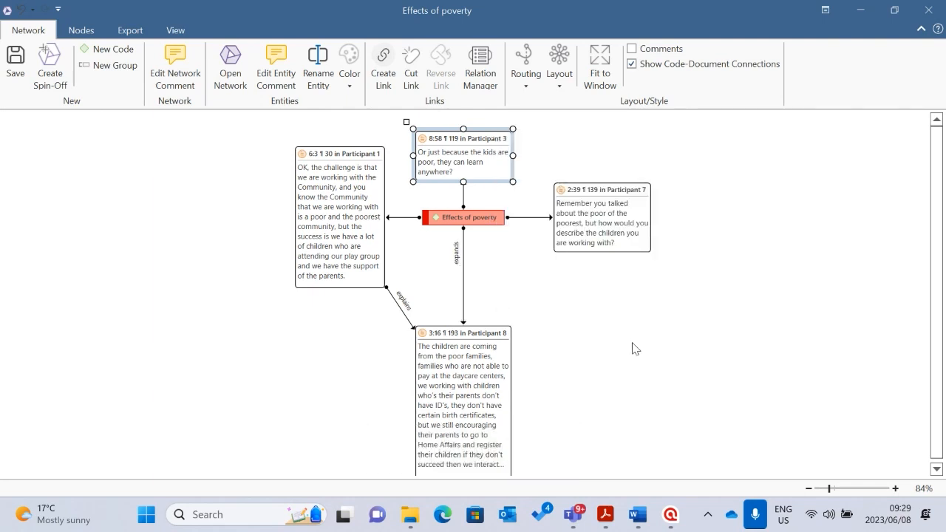
Step: Rearrange the network with the Perpendicular layout and clear the selection of quotation 8:58
{"action": "left_click", "coordinate": [526, 74]}
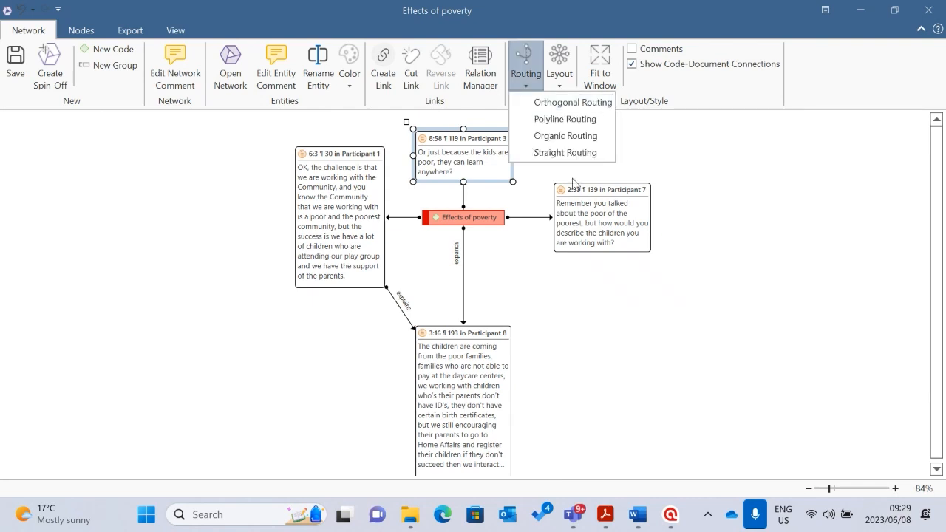
{"action": "left_click", "coordinate": [572, 89]}
{"action": "left_click", "coordinate": [594, 119]}
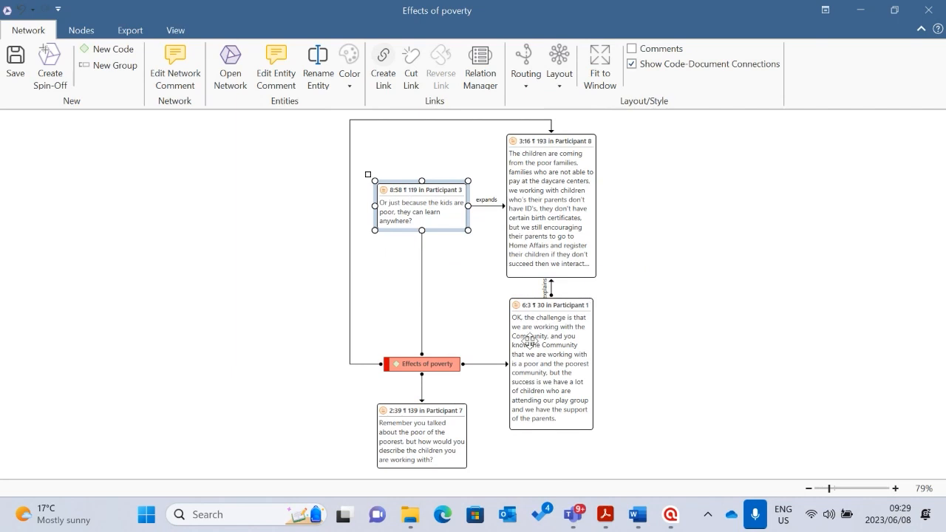
{"action": "left_click", "coordinate": [724, 324]}
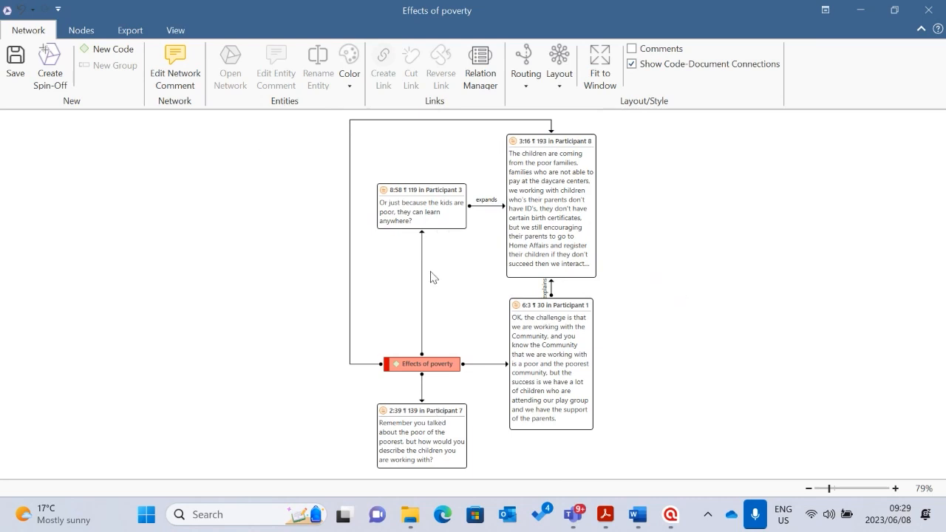
Step: Set up a bitmap export of the network as the PNG file "Effects of poverty" in the Atlas.ti folder under Research
{"action": "left_click", "coordinate": [131, 31]}
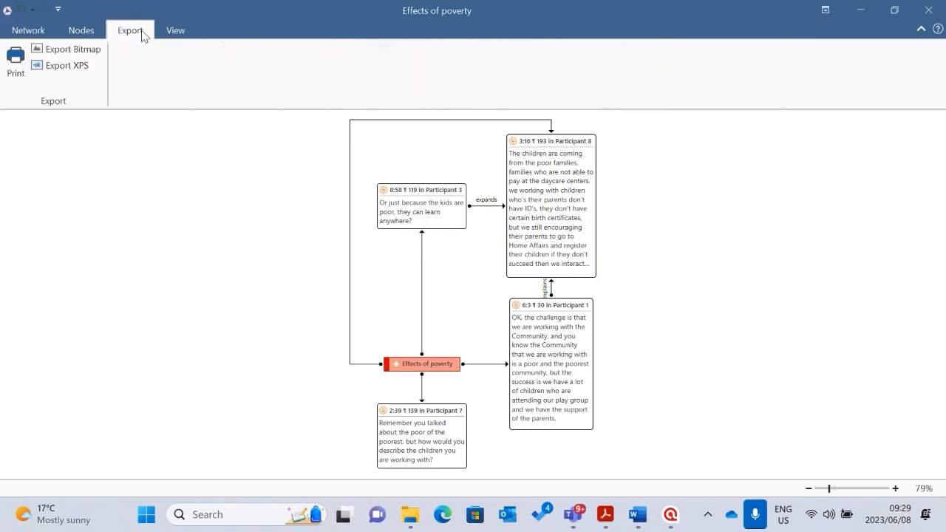
{"action": "left_click", "coordinate": [67, 51]}
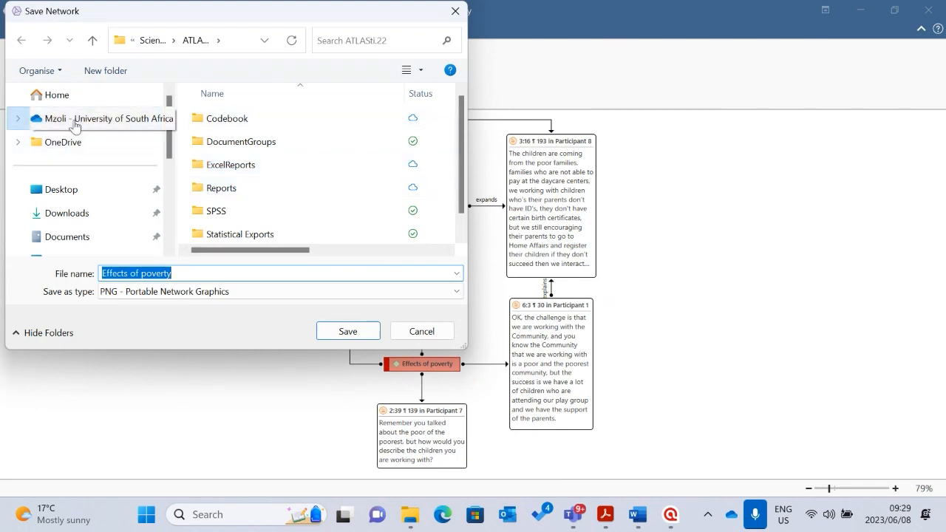
{"action": "left_click", "coordinate": [103, 124]}
{"action": "scroll", "coordinate": [296, 178], "scroll_direction": "down", "scroll_amount": 10}
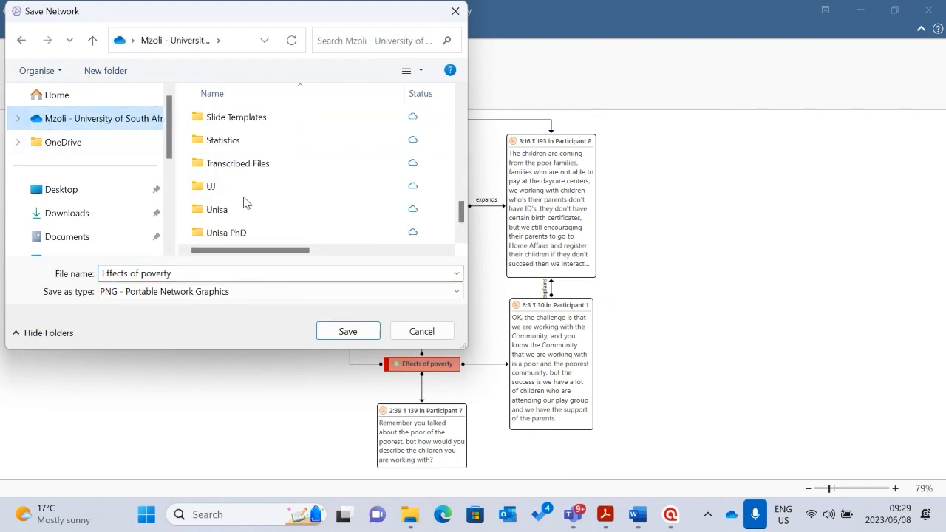
{"action": "scroll", "coordinate": [252, 177], "scroll_direction": "up", "scroll_amount": 5}
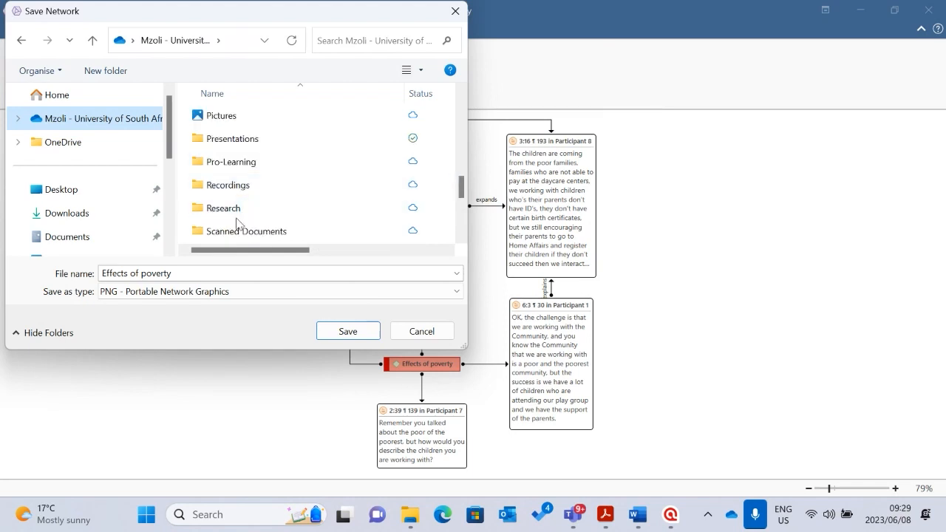
{"action": "double_click", "coordinate": [235, 209]}
{"action": "double_click", "coordinate": [225, 188]}
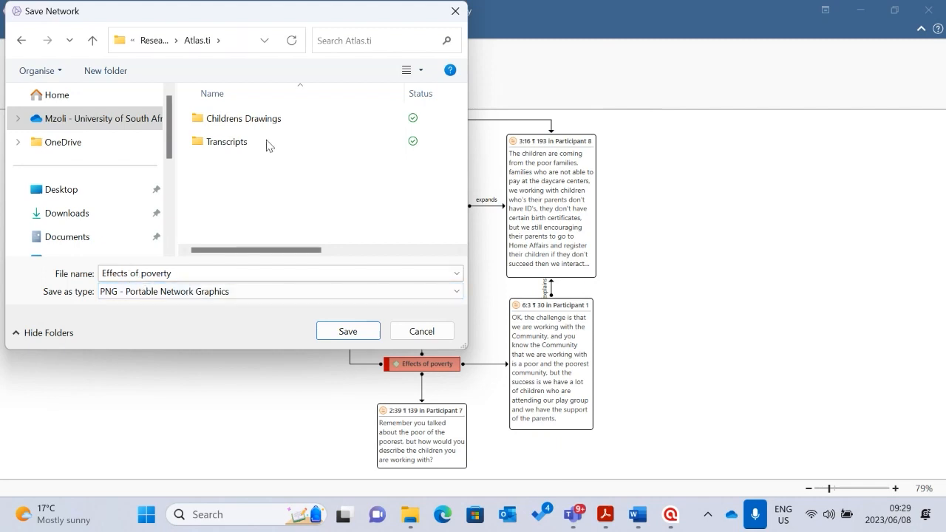
{"action": "left_click_drag", "start_coordinate": [343, 14], "coordinate": [852, 267]}
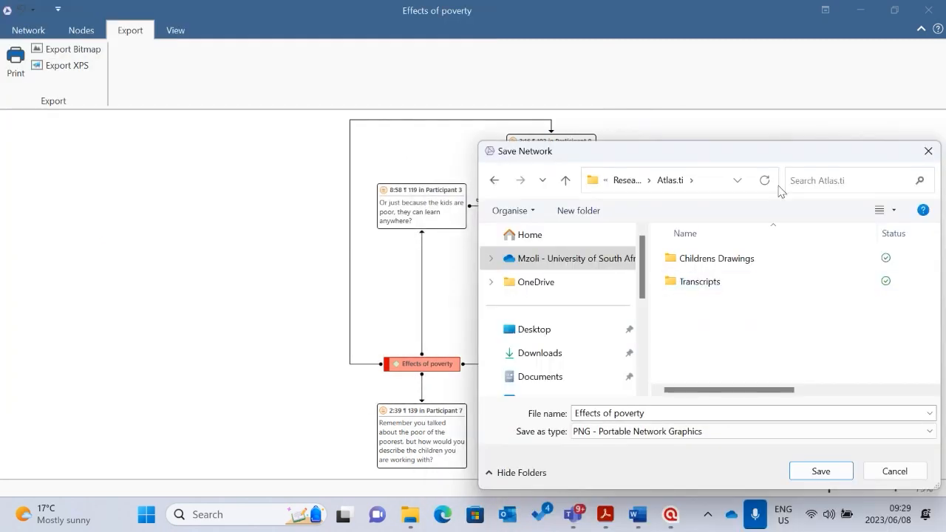
{"action": "left_click_drag", "start_coordinate": [782, 152], "coordinate": [491, 45]}
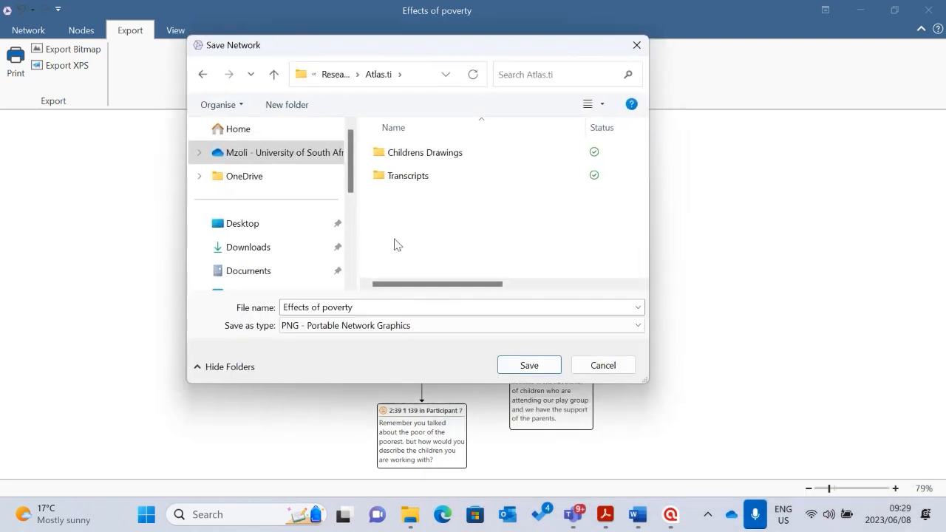
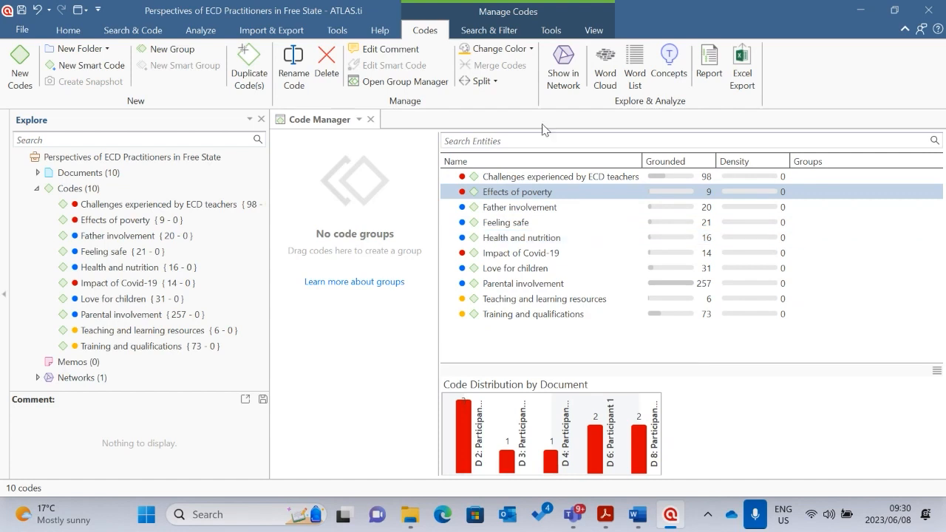
Step: Start a new code group from the codes Challenges experienced by ECD teachers, Effects of poverty and Impact of Covid-19
{"action": "left_click", "coordinate": [532, 177]}
{"action": "left_click", "coordinate": [517, 192]}
{"action": "left_click", "coordinate": [517, 253]}
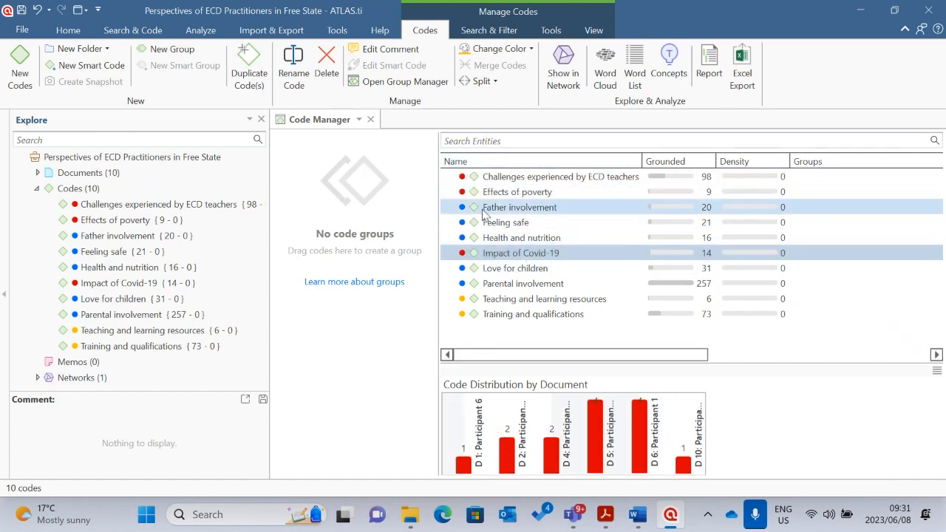
{"action": "left_click", "coordinate": [528, 178]}
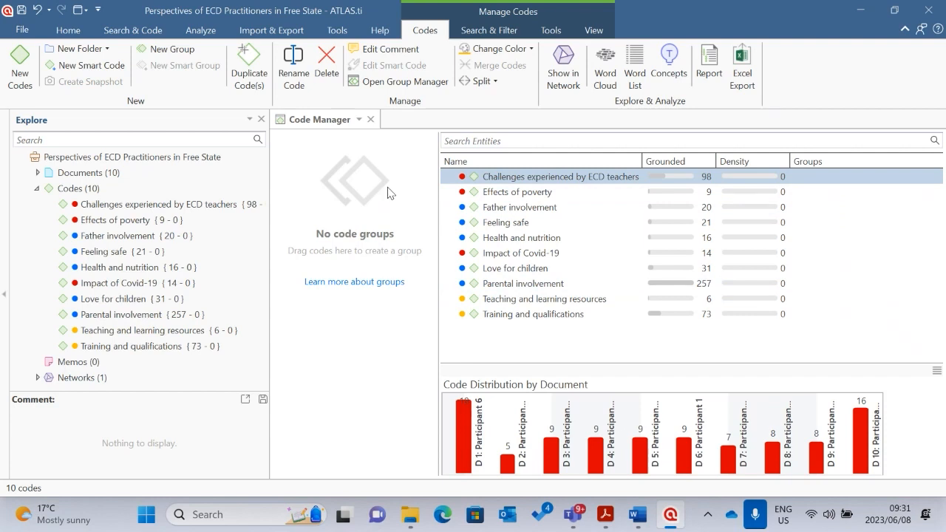
{"action": "left_click", "coordinate": [546, 207], "text": "shift"}
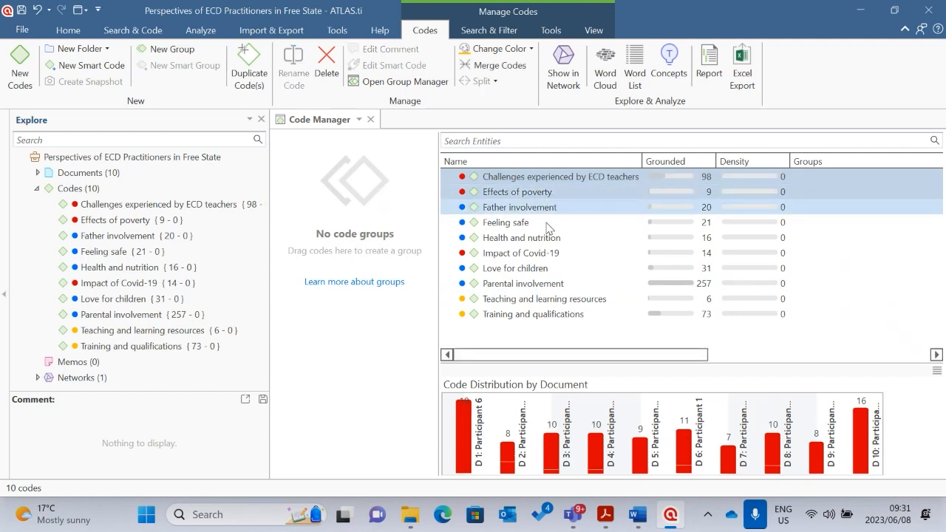
{"action": "left_click", "coordinate": [522, 252], "text": "ctrl"}
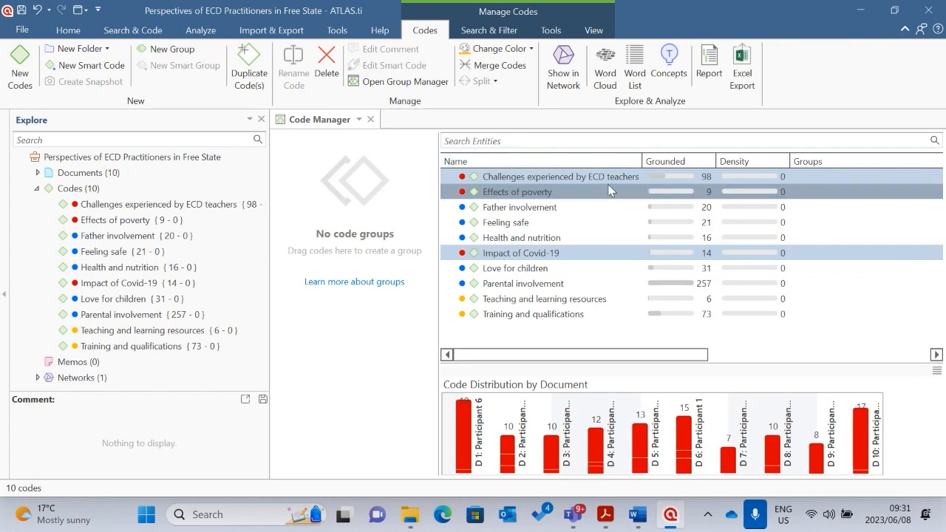
{"action": "left_click_drag", "start_coordinate": [608, 190], "coordinate": [355, 245]}
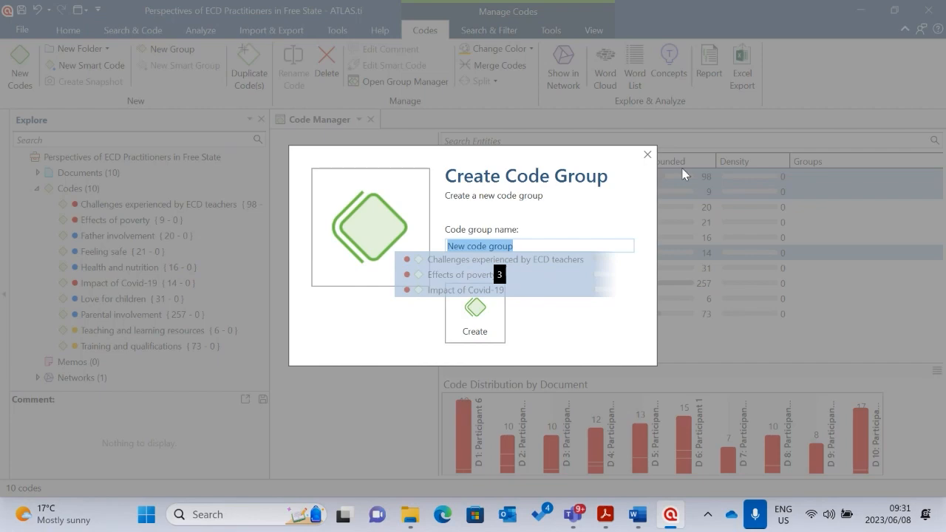
{"action": "left_click", "coordinate": [647, 154]}
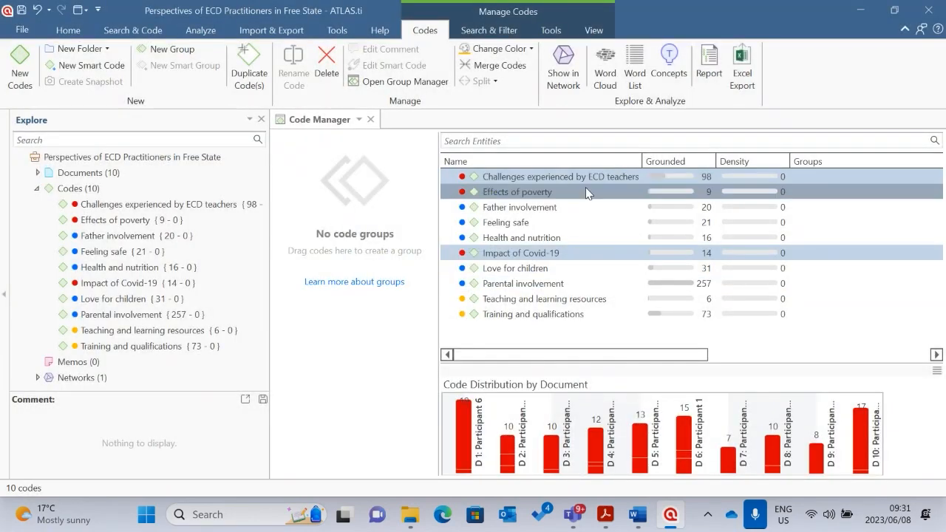
{"action": "left_click_drag", "start_coordinate": [614, 192], "coordinate": [305, 180]}
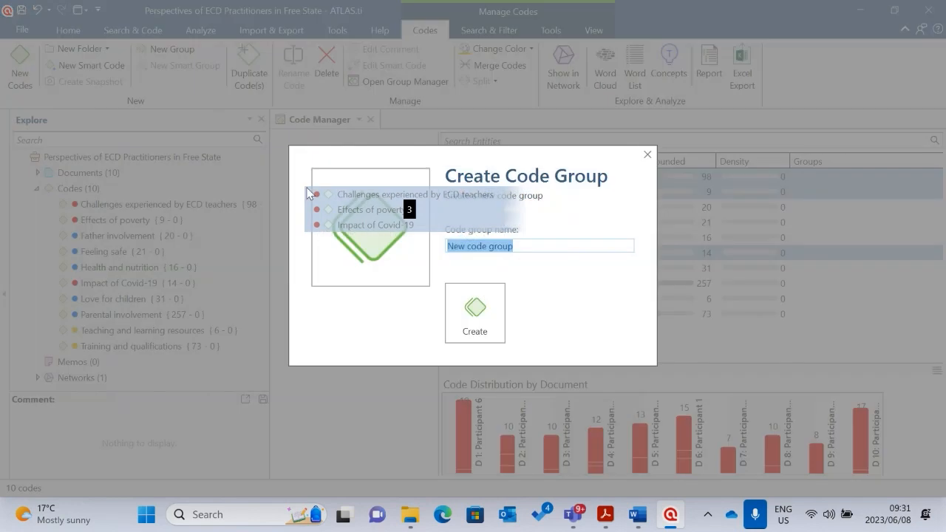
Step: Name the new code group "Problems experienced by teachers" and create it
{"action": "left_click", "coordinate": [549, 247]}
{"action": "key", "text": "BackSpace"}
{"action": "key", "text": "BackSpace"}
{"action": "key", "text": "BackSpace"}
{"action": "key", "text": "BackSpace"}
{"action": "key", "text": "BackSpace"}
{"action": "key", "text": "BackSpace"}
{"action": "key", "text": "BackSpace"}
{"action": "key", "text": "BackSpace"}
{"action": "key", "text": "BackSpace"}
{"action": "key", "text": "BackSpace"}
{"action": "key", "text": "BackSpace"}
{"action": "type", "text": "P"}
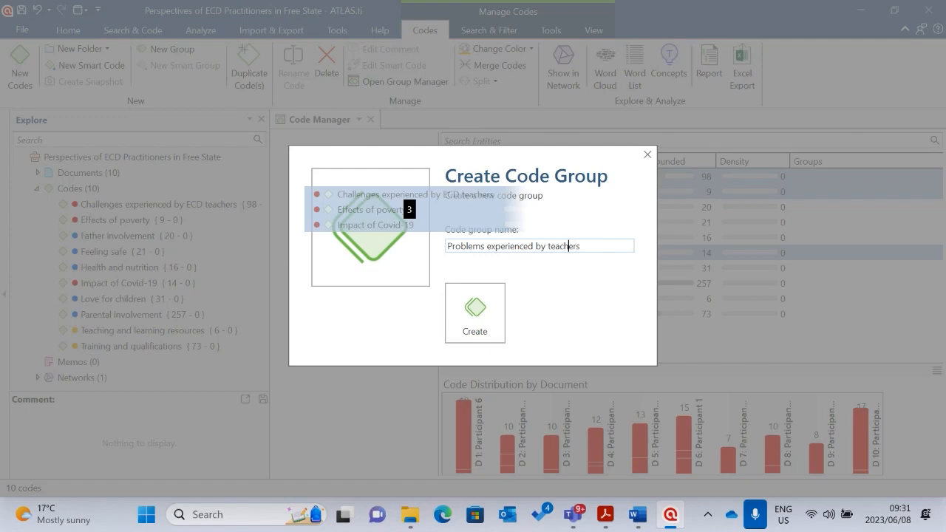
{"action": "left_click", "coordinate": [494, 321]}
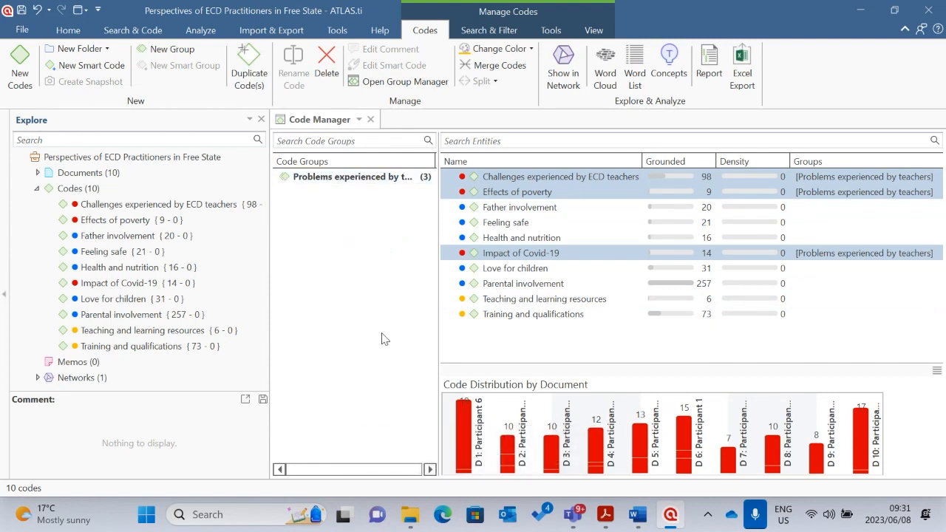
Step: Filter the code list to the "Problems experienced by teachers" group and return to the full list
{"action": "left_click", "coordinate": [801, 334]}
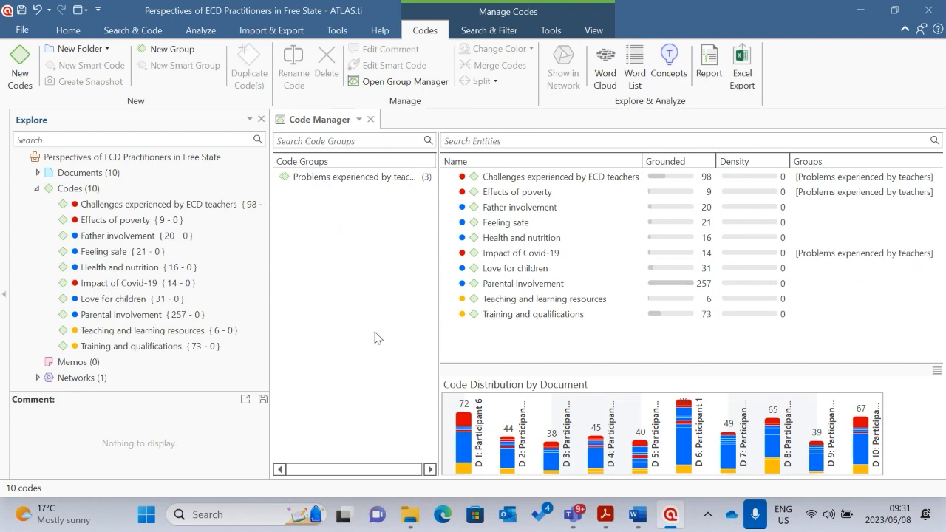
{"action": "left_click", "coordinate": [345, 179]}
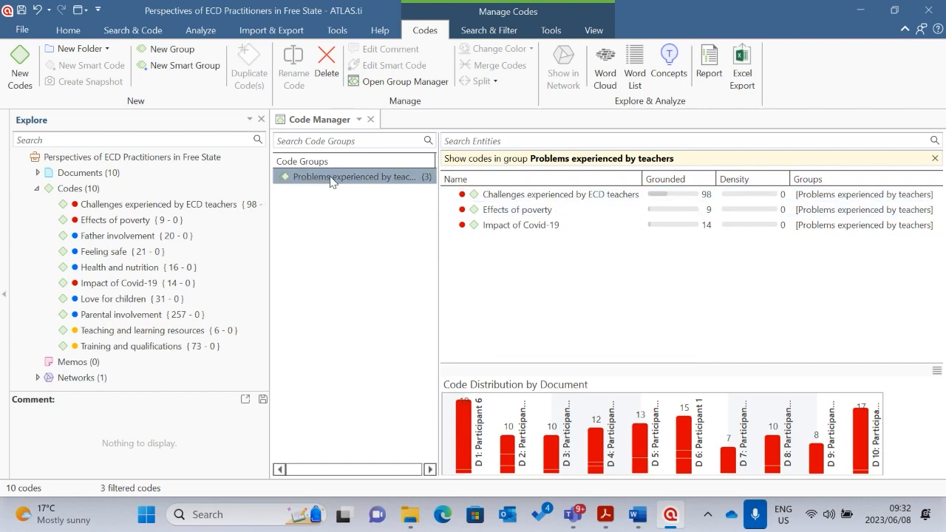
{"action": "left_click", "coordinate": [332, 291]}
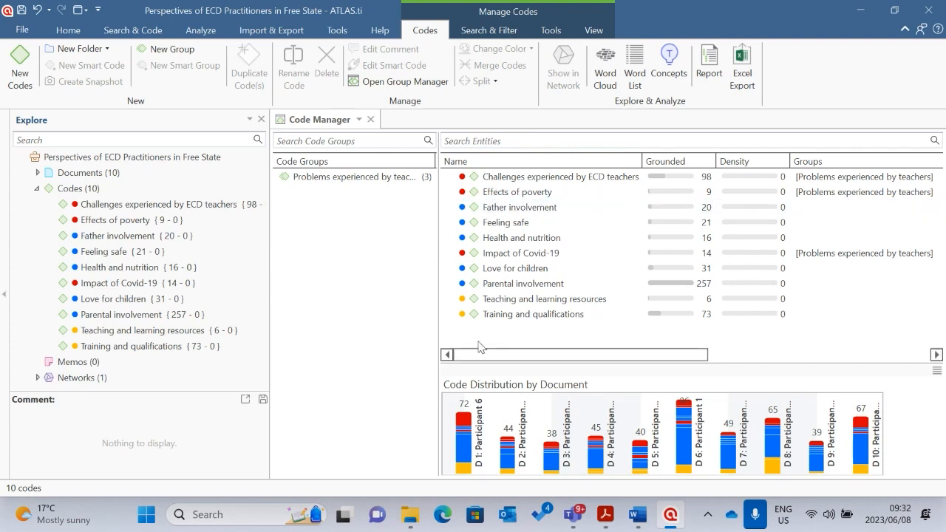
Step: Open the "Problems experienced by teachers" code group as a network
{"action": "left_click", "coordinate": [327, 181]}
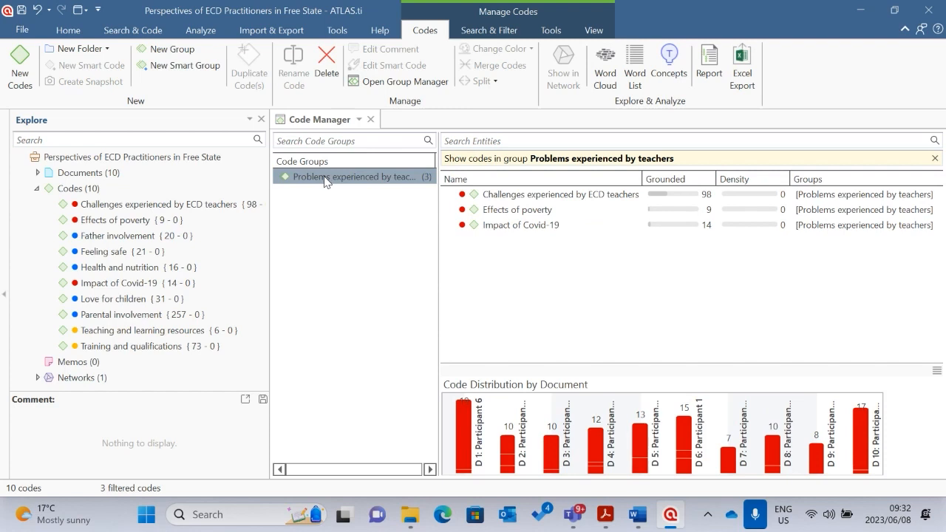
{"action": "right_click", "coordinate": [325, 181]}
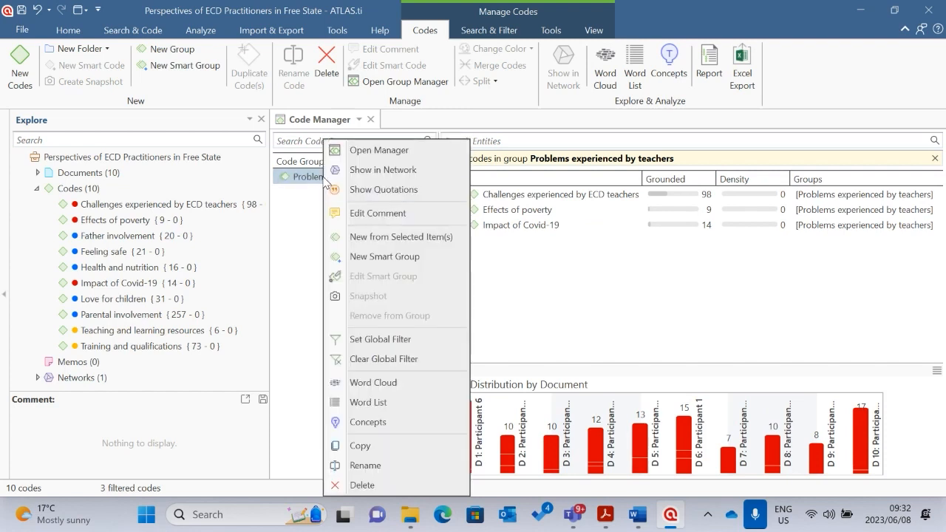
{"action": "left_click", "coordinate": [323, 182]}
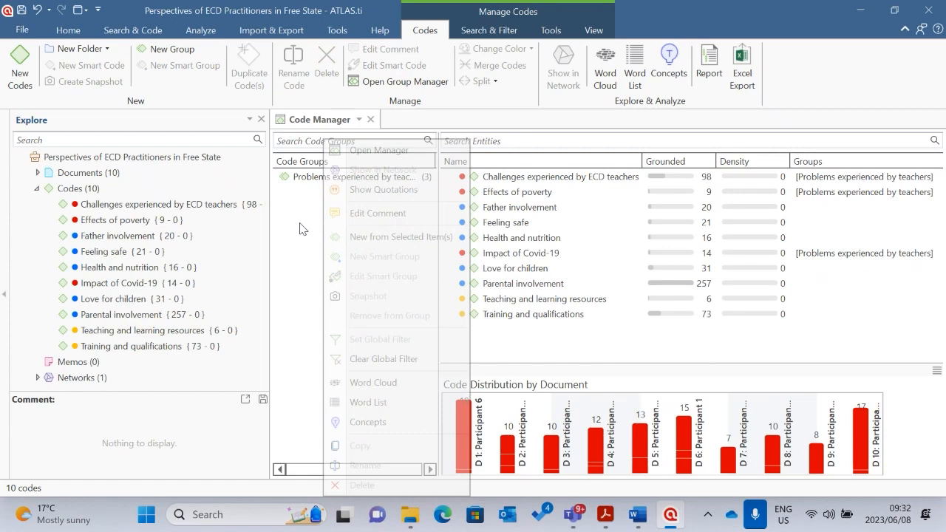
{"action": "right_click", "coordinate": [323, 182]}
{"action": "left_click", "coordinate": [390, 169]}
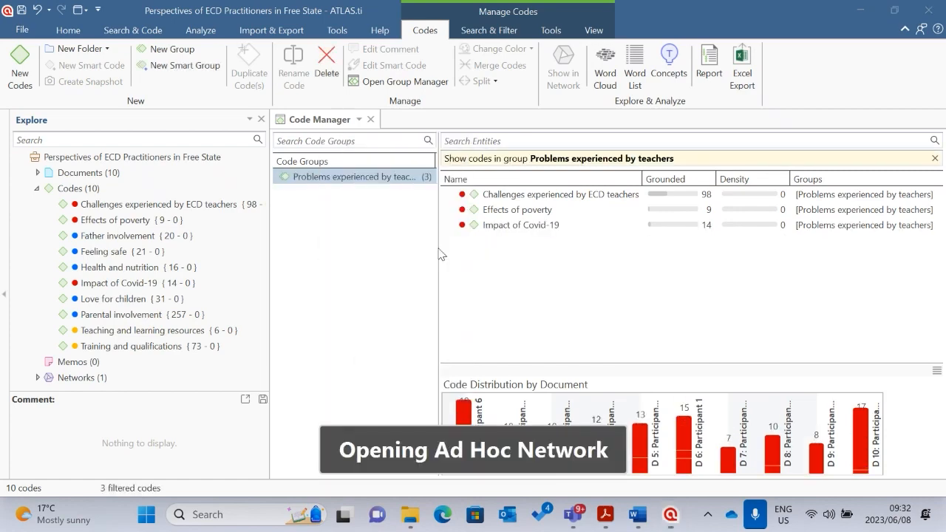
{"action": "left_click", "coordinate": [519, 108]}
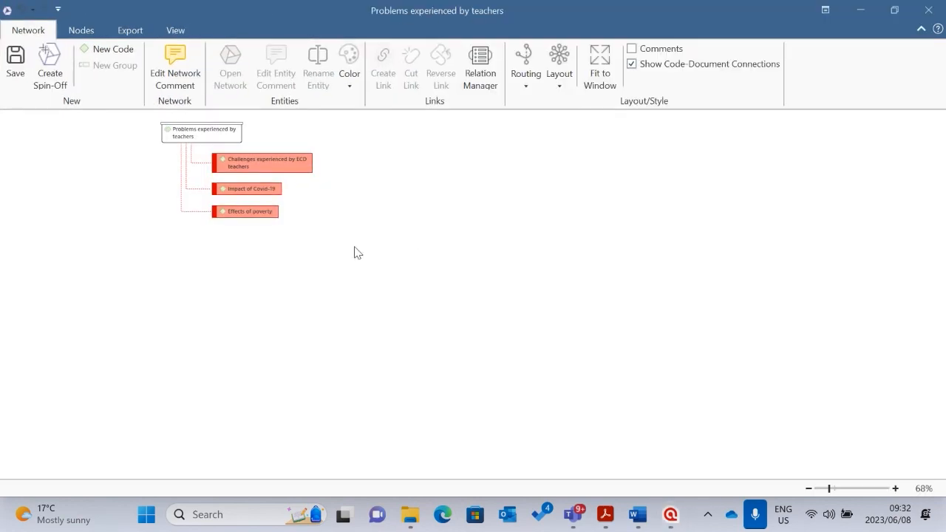
{"action": "left_click", "coordinate": [896, 489]}
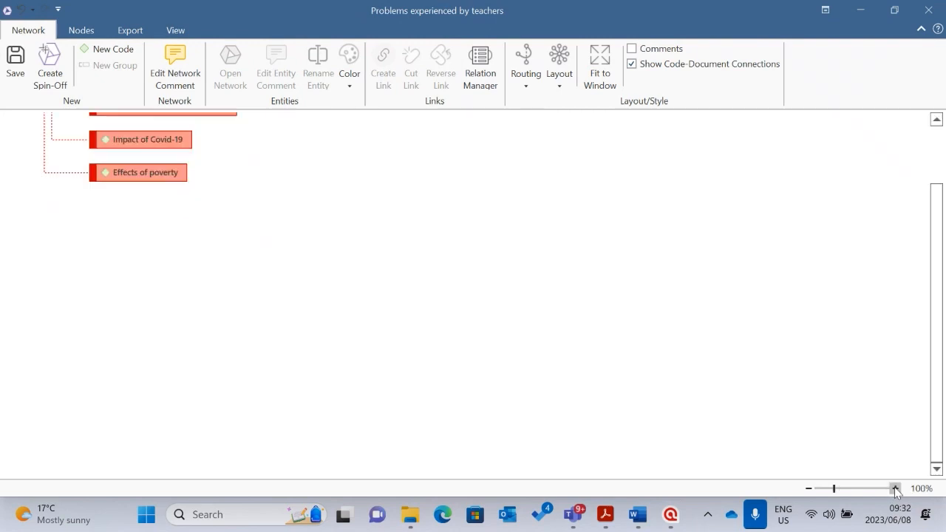
{"action": "left_click", "coordinate": [896, 489]}
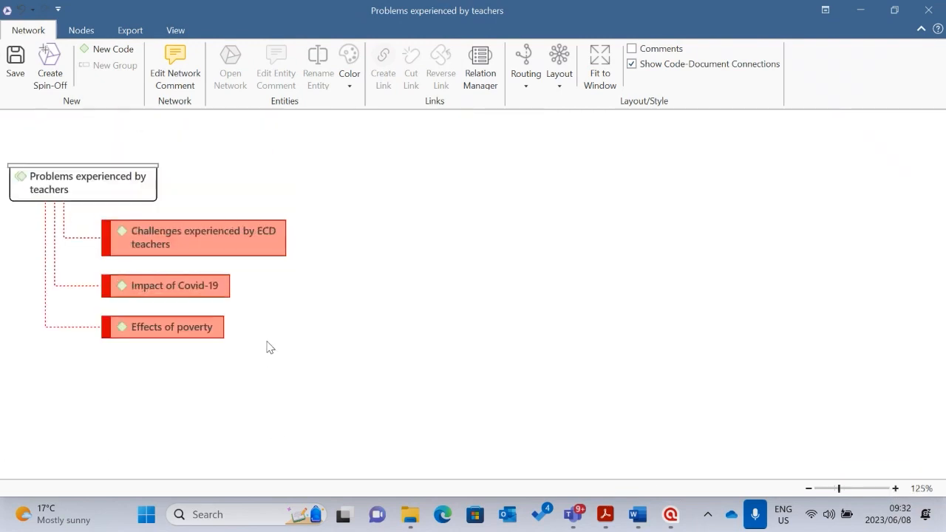
{"action": "left_click", "coordinate": [65, 176]}
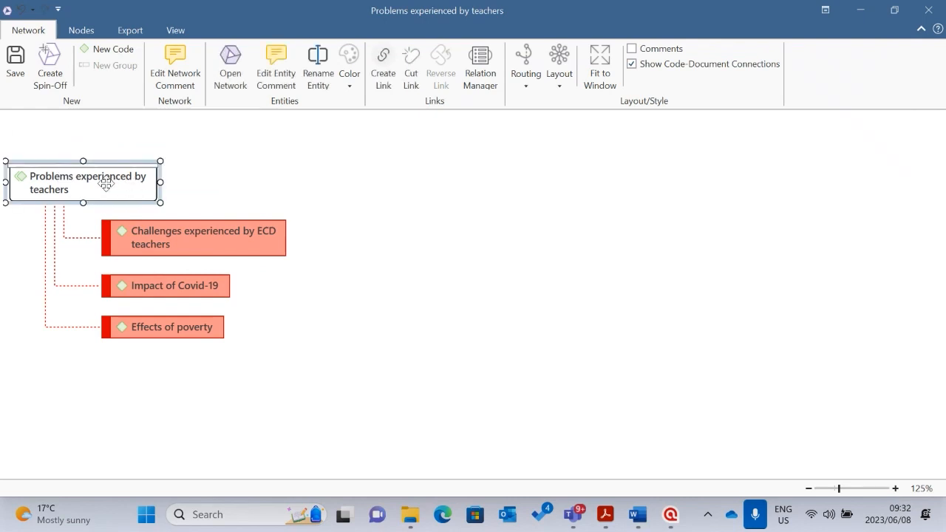
{"action": "left_click", "coordinate": [203, 238]}
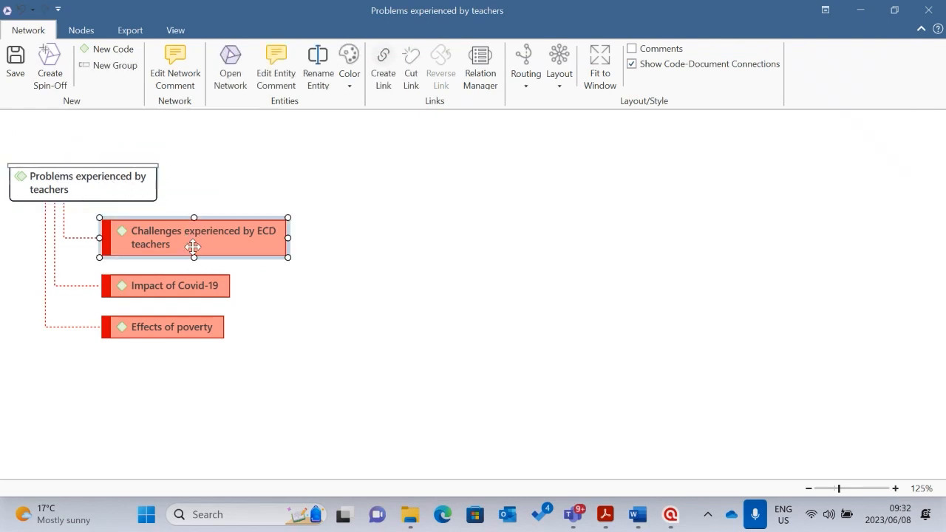
{"action": "left_click", "coordinate": [175, 285]}
{"action": "left_click", "coordinate": [174, 325]}
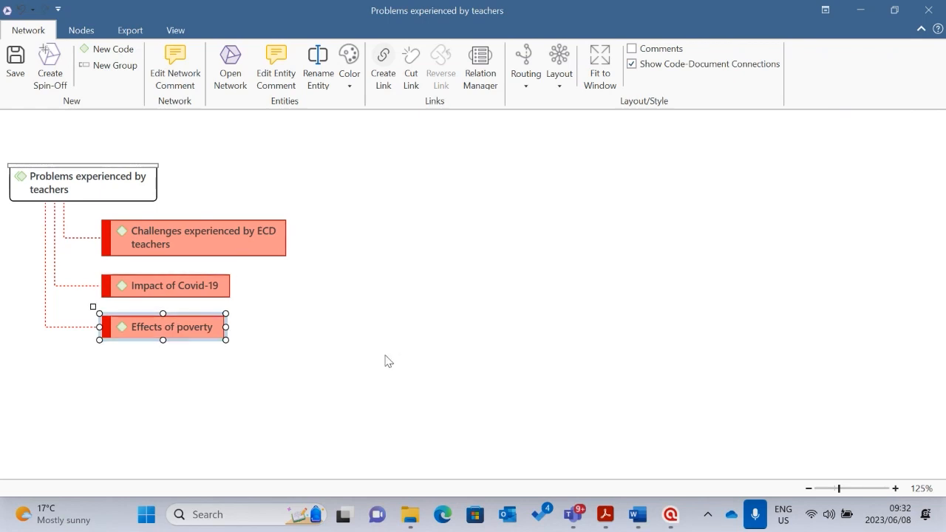
Step: Try Straight and Orthogonal routing on the network's links, and apply Organic Routing
{"action": "left_click", "coordinate": [239, 237]}
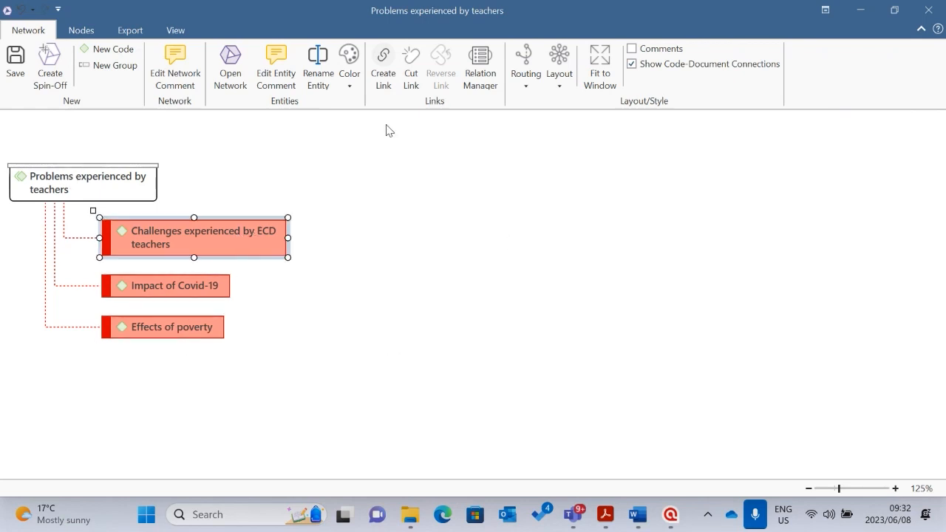
{"action": "left_click", "coordinate": [525, 85]}
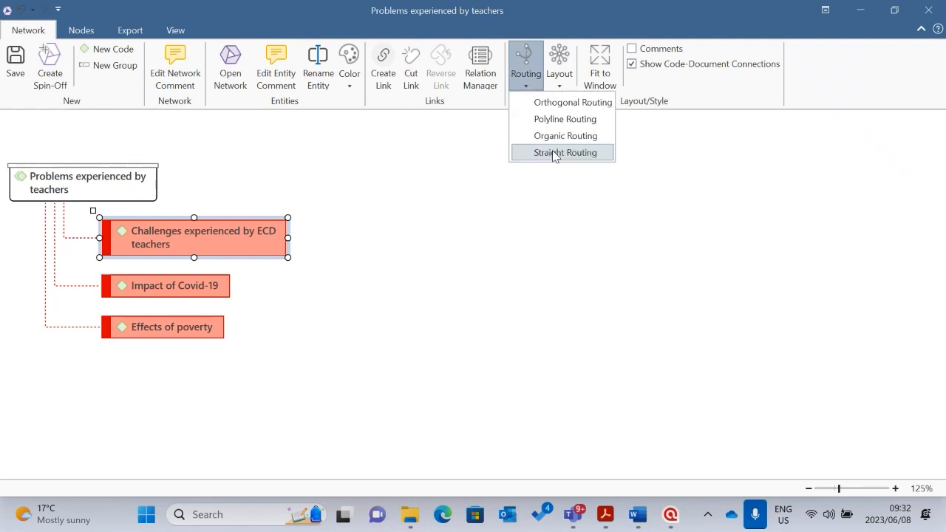
{"action": "left_click", "coordinate": [555, 152]}
{"action": "left_click", "coordinate": [525, 82]}
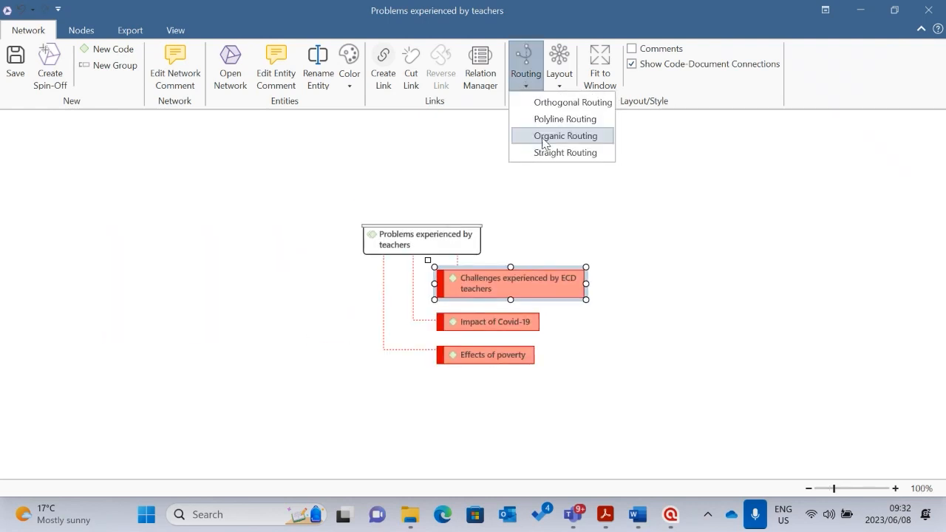
{"action": "left_click", "coordinate": [563, 106]}
{"action": "left_click", "coordinate": [526, 81]}
{"action": "left_click", "coordinate": [551, 136]}
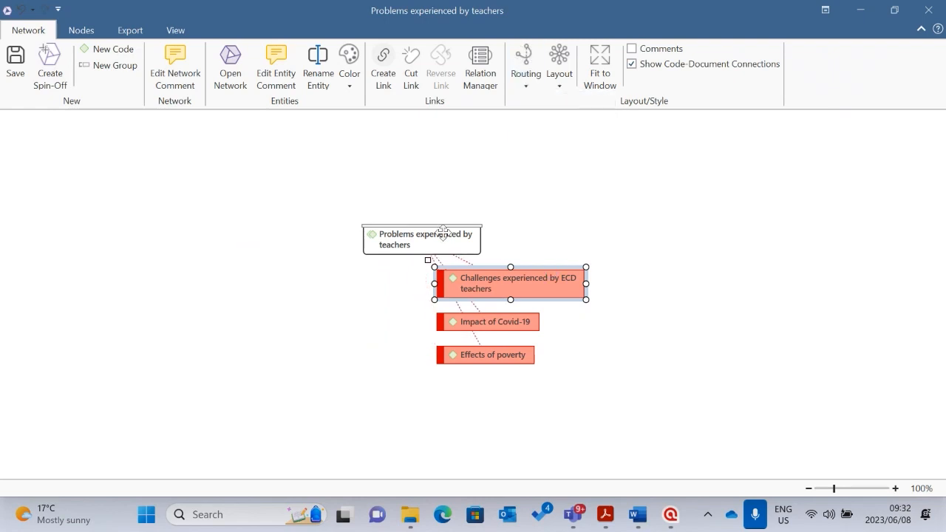
{"action": "left_click", "coordinate": [583, 223]}
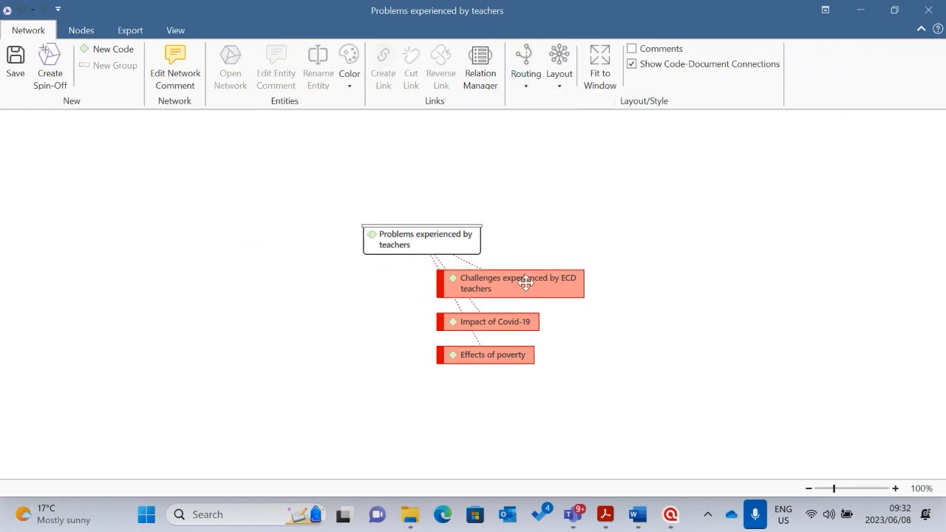
{"action": "right_click", "coordinate": [525, 284]}
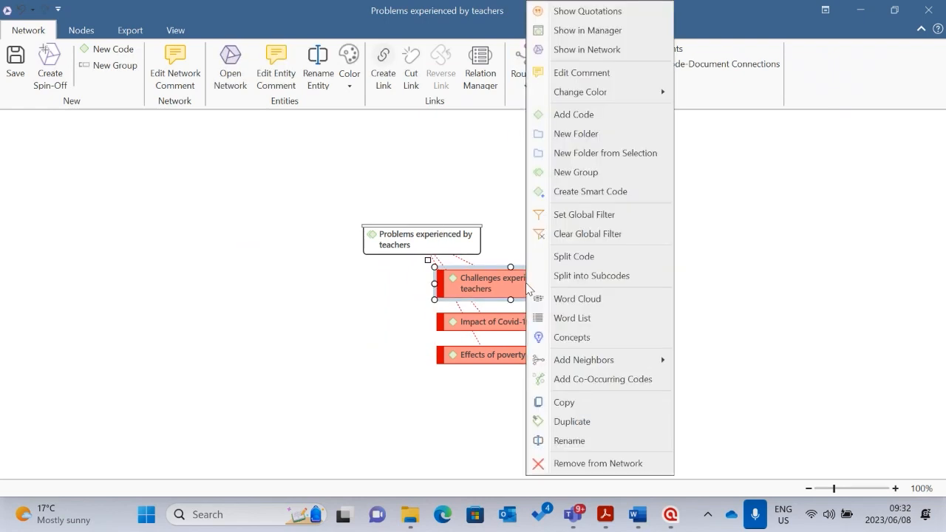
{"action": "left_click", "coordinate": [455, 214]}
{"action": "right_click", "coordinate": [429, 246]}
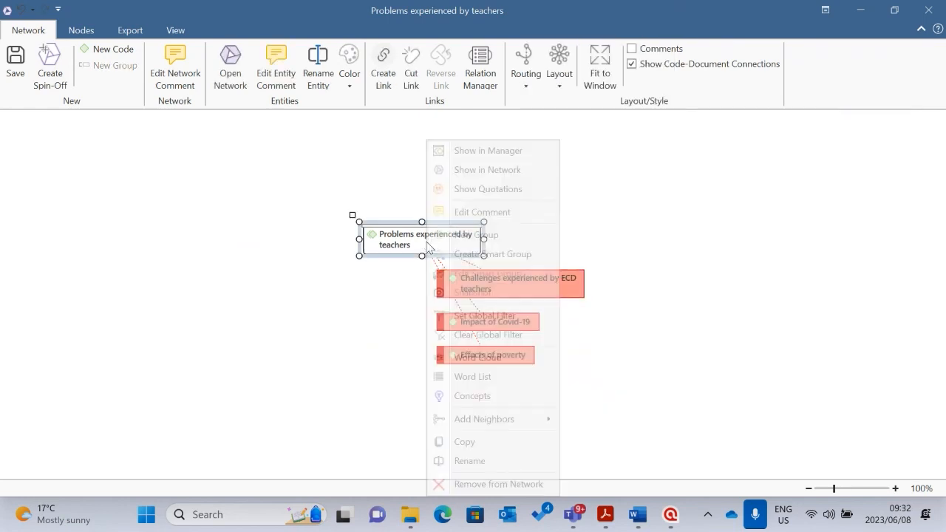
{"action": "left_click", "coordinate": [667, 264]}
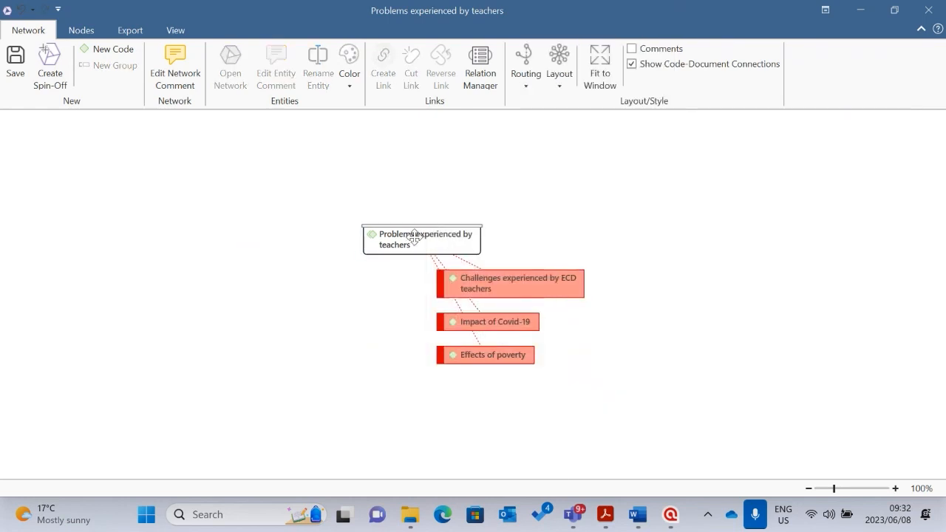
{"action": "left_click", "coordinate": [414, 237]}
{"action": "left_click", "coordinate": [554, 284]}
{"action": "left_click", "coordinate": [421, 243]}
Step: Try to add neighboring documents to the "Problems experienced by teachers" group node in the network
{"action": "right_click", "coordinate": [425, 246]}
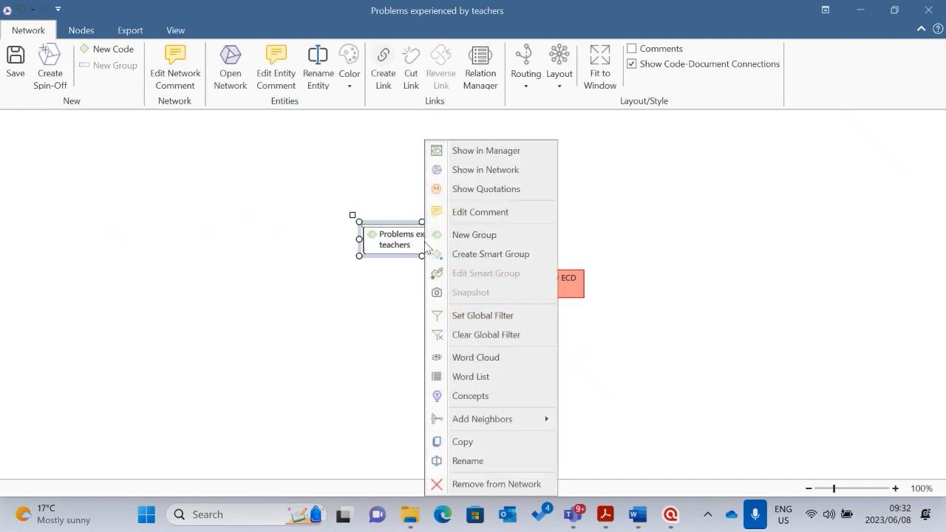
{"action": "mouse_move", "coordinate": [502, 426]}
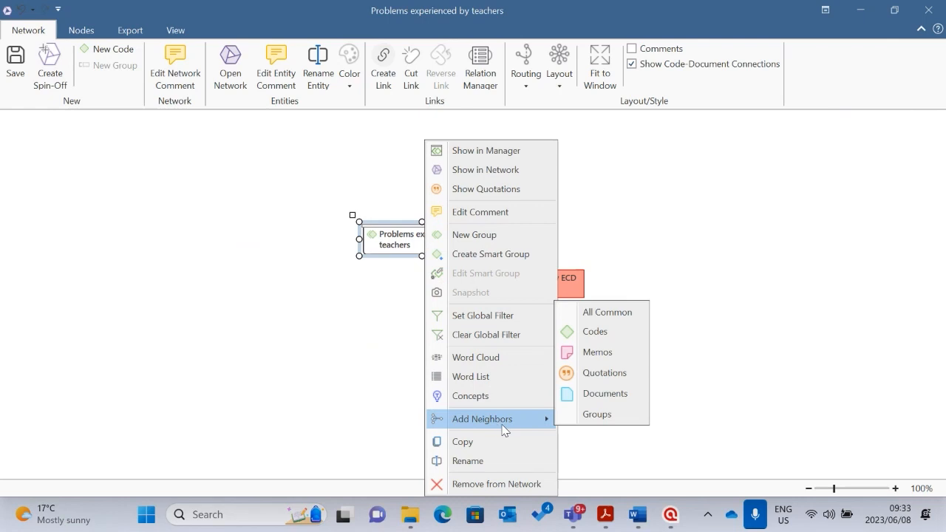
{"action": "left_click", "coordinate": [677, 227]}
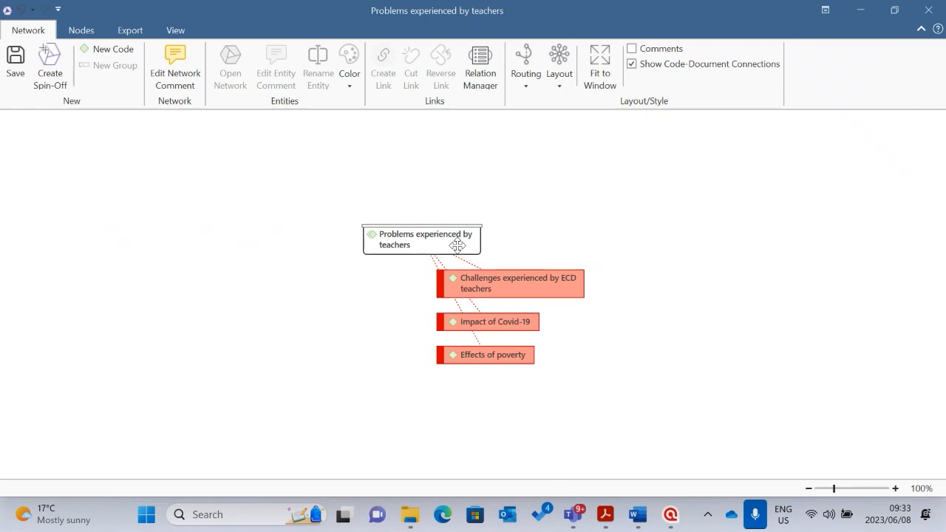
{"action": "left_click", "coordinate": [417, 238]}
{"action": "right_click", "coordinate": [418, 238]}
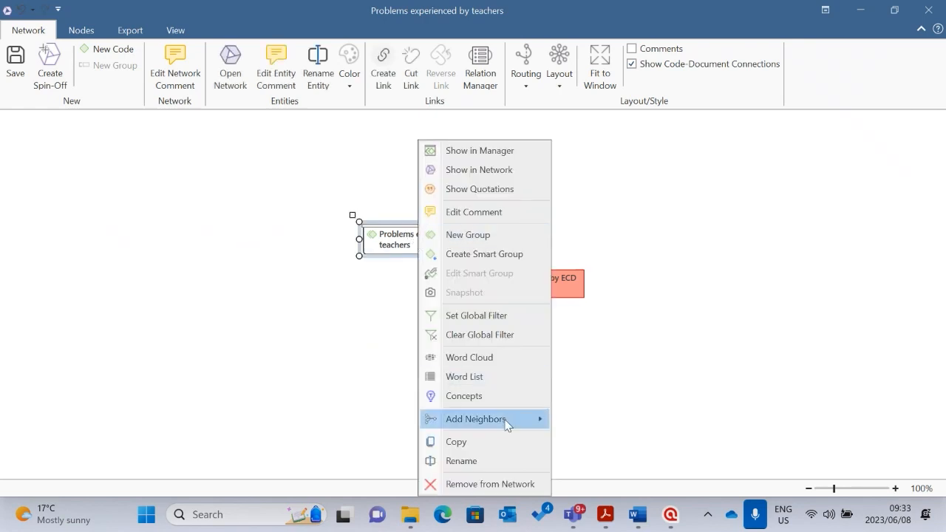
{"action": "mouse_move", "coordinate": [506, 421]}
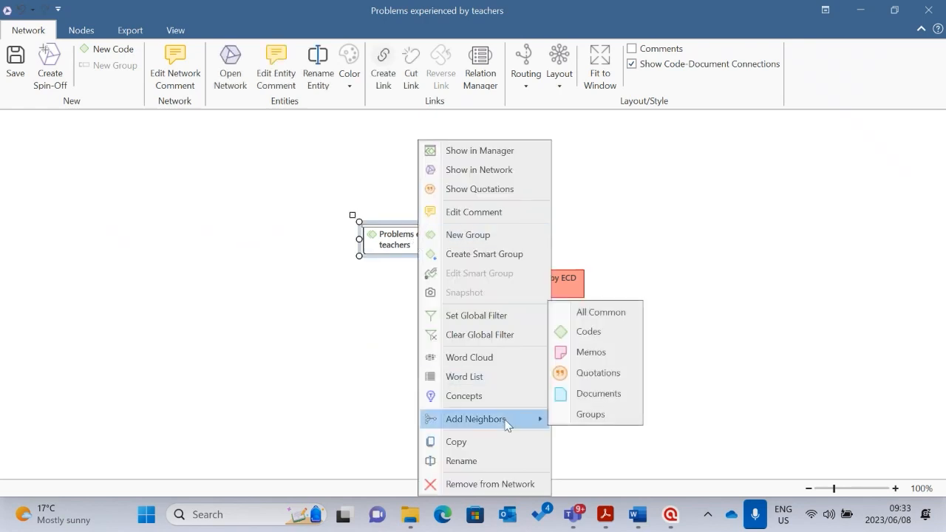
{"action": "left_click", "coordinate": [608, 399]}
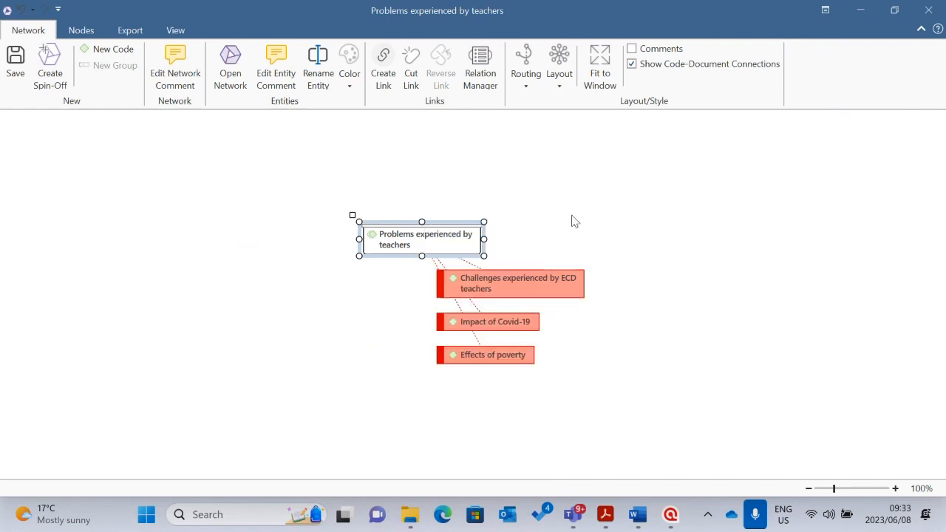
{"action": "left_click", "coordinate": [614, 200]}
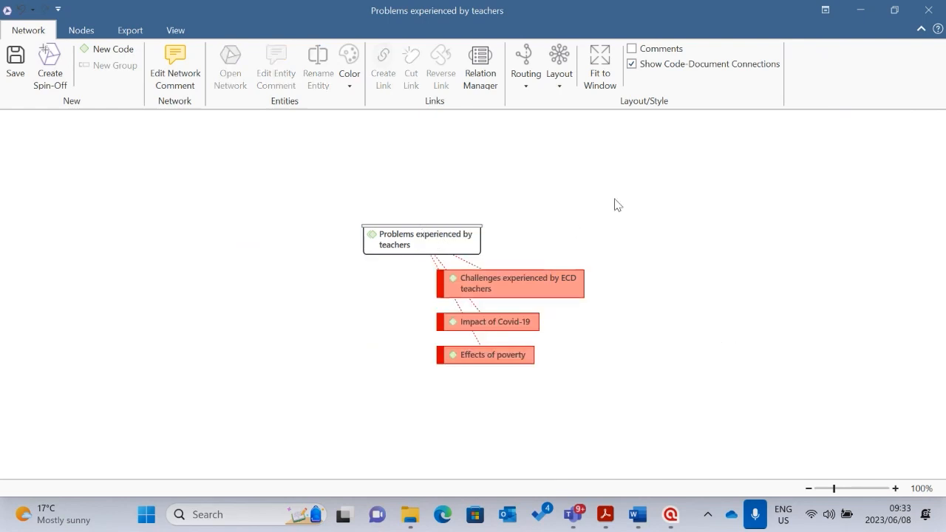
Step: Add the neighboring documents of the "Challenges experienced by ECD teachers" code to the network
{"action": "left_click", "coordinate": [521, 282]}
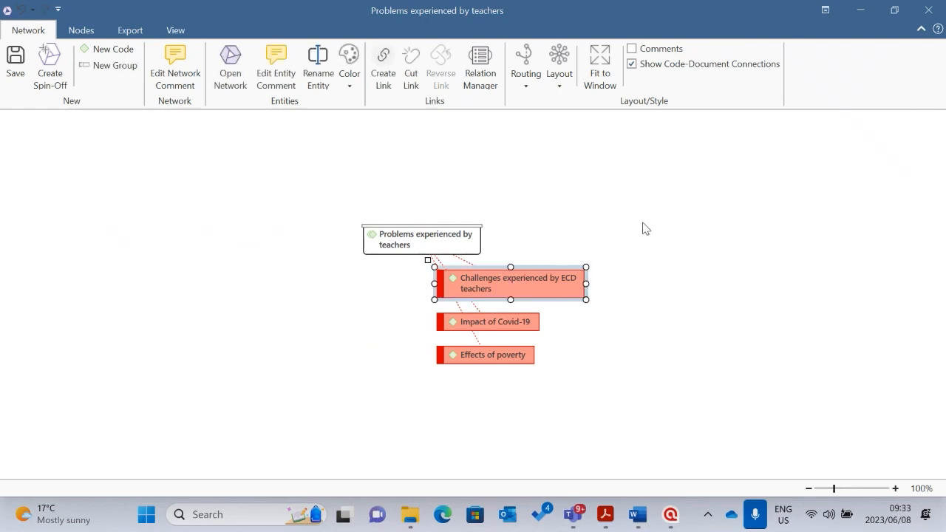
{"action": "right_click", "coordinate": [488, 277]}
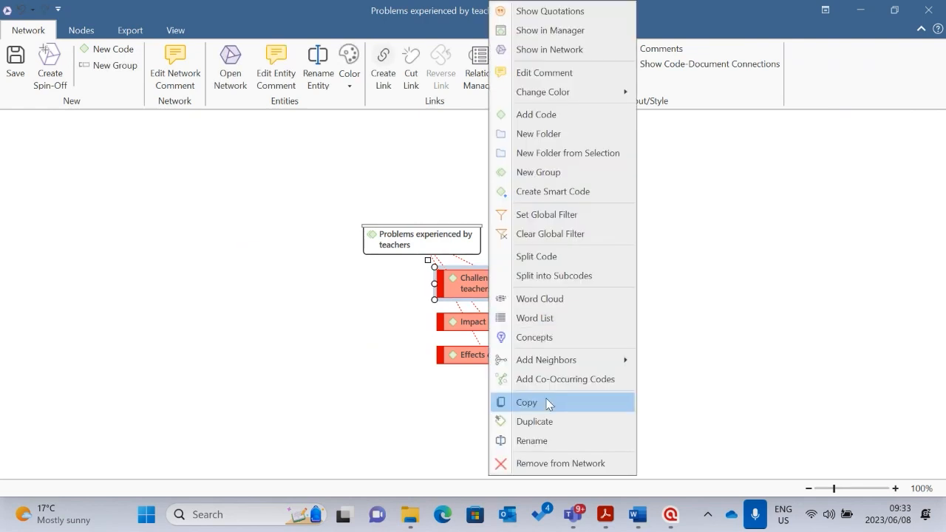
{"action": "mouse_move", "coordinate": [562, 360]}
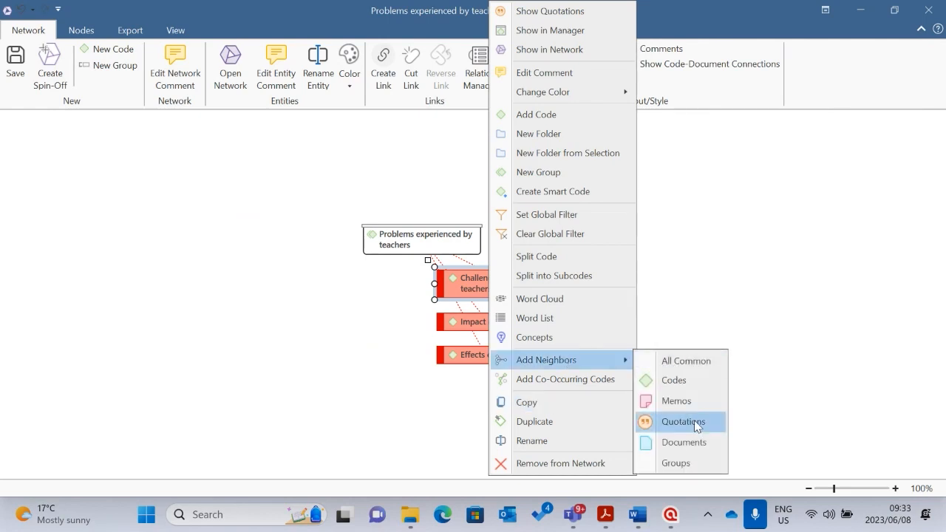
{"action": "left_click", "coordinate": [686, 442]}
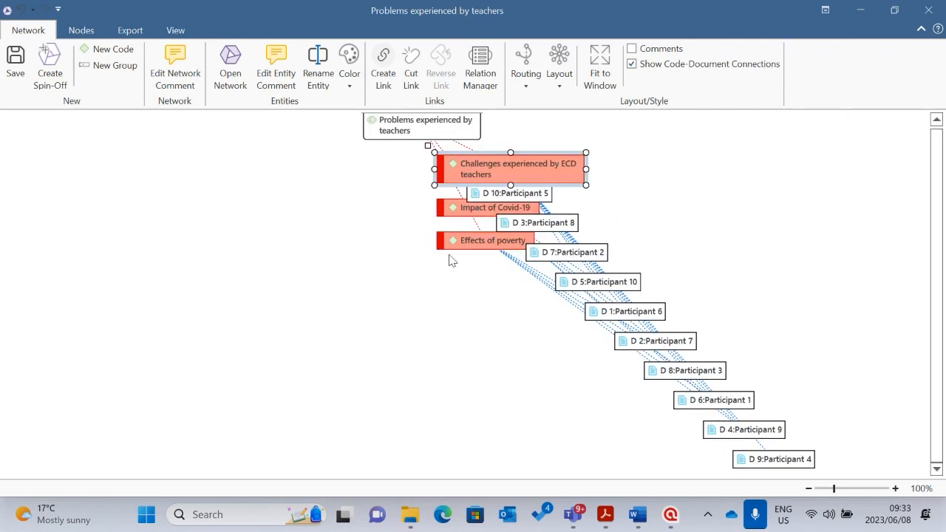
Step: Arrange the network's code, group and document nodes with the Perpendicular layout
{"action": "left_click", "coordinate": [472, 207]}
{"action": "left_click", "coordinate": [477, 241]}
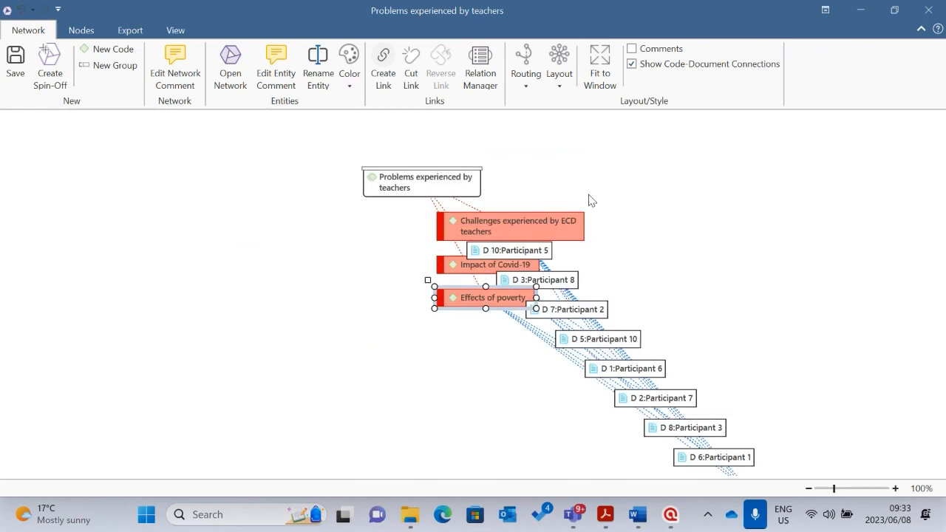
{"action": "left_click", "coordinate": [559, 74]}
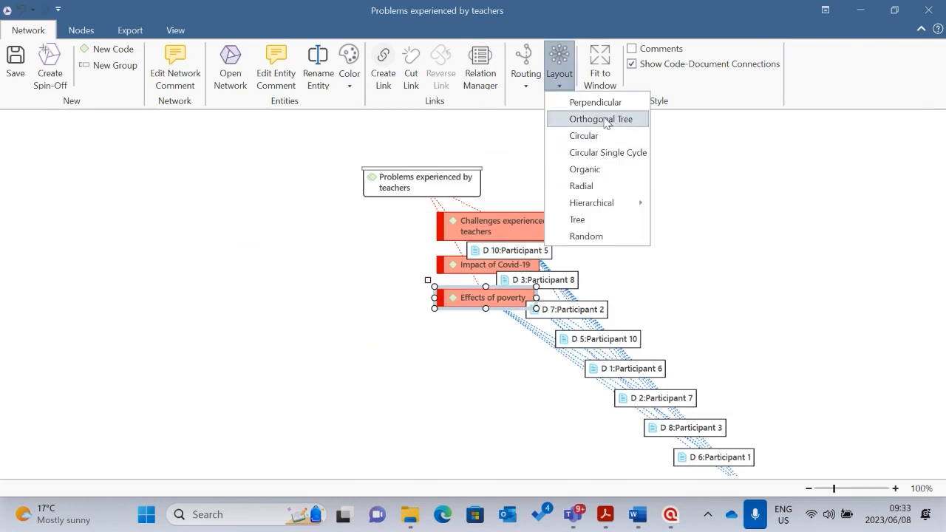
{"action": "left_click", "coordinate": [597, 104]}
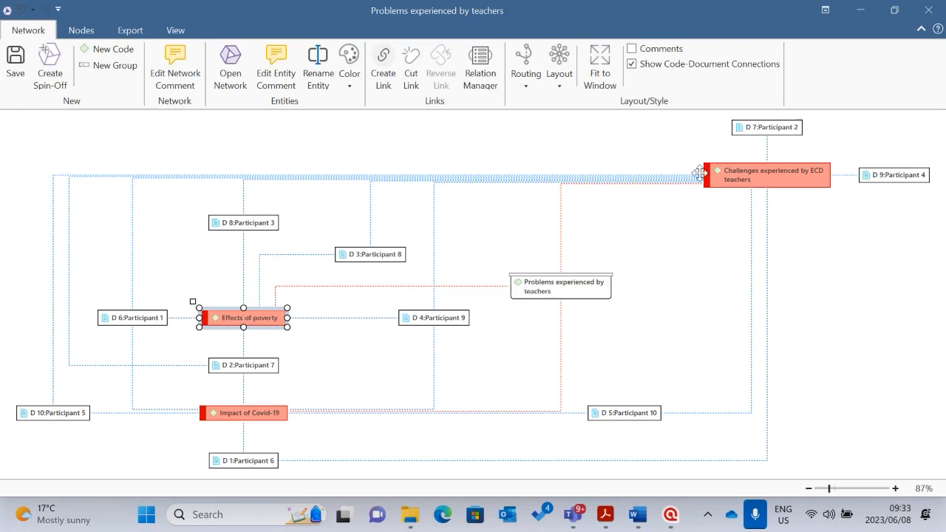
Step: Move the code, group and participant document nodes closer together by hand, and rearrange the network with an automatic layout
{"action": "left_click_drag", "start_coordinate": [710, 176], "coordinate": [526, 164]}
{"action": "left_click_drag", "start_coordinate": [558, 272], "coordinate": [521, 252]}
{"action": "left_click", "coordinate": [120, 278]}
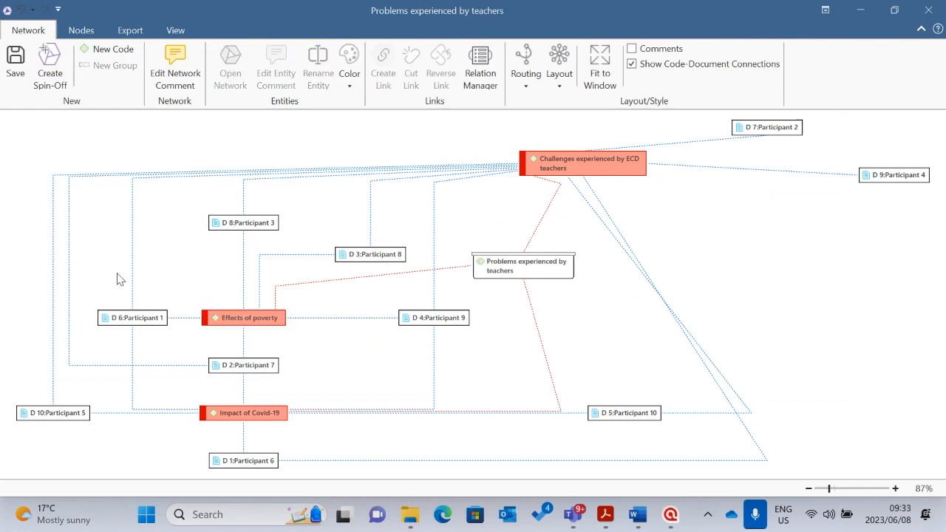
{"action": "left_click_drag", "start_coordinate": [26, 411], "coordinate": [110, 419]}
{"action": "left_click_drag", "start_coordinate": [247, 418], "coordinate": [342, 410]}
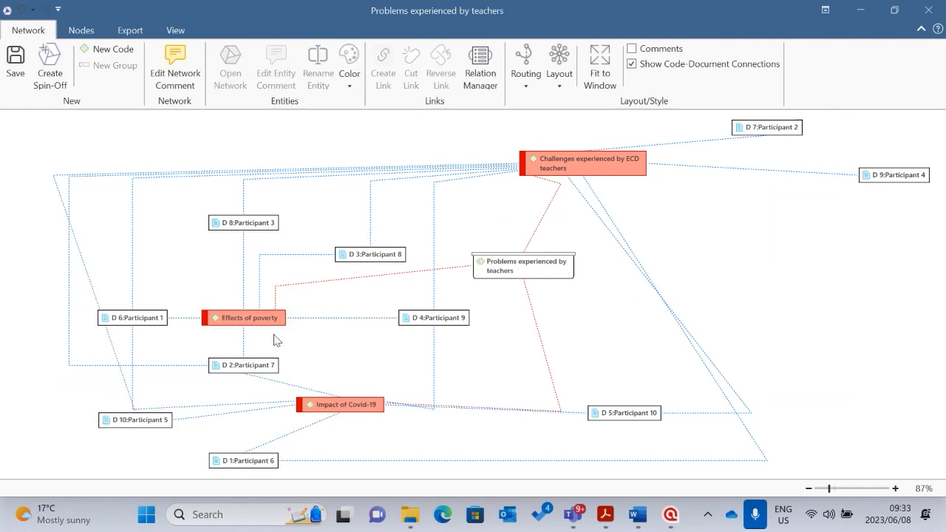
{"action": "left_click_drag", "start_coordinate": [264, 319], "coordinate": [323, 319]}
{"action": "left_click_drag", "start_coordinate": [243, 365], "coordinate": [340, 365]}
{"action": "left_click_drag", "start_coordinate": [146, 316], "coordinate": [208, 322]}
{"action": "left_click_drag", "start_coordinate": [232, 222], "coordinate": [320, 217]}
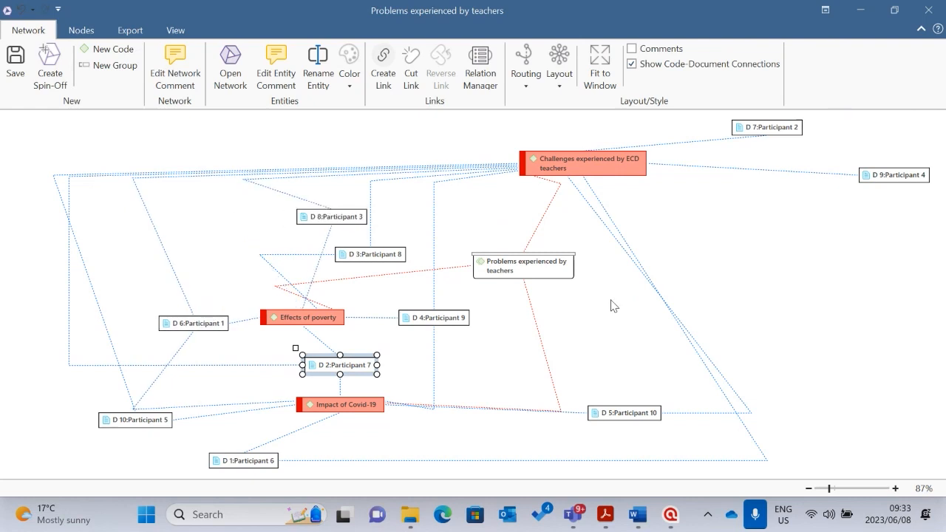
{"action": "left_click_drag", "start_coordinate": [872, 177], "coordinate": [652, 248]}
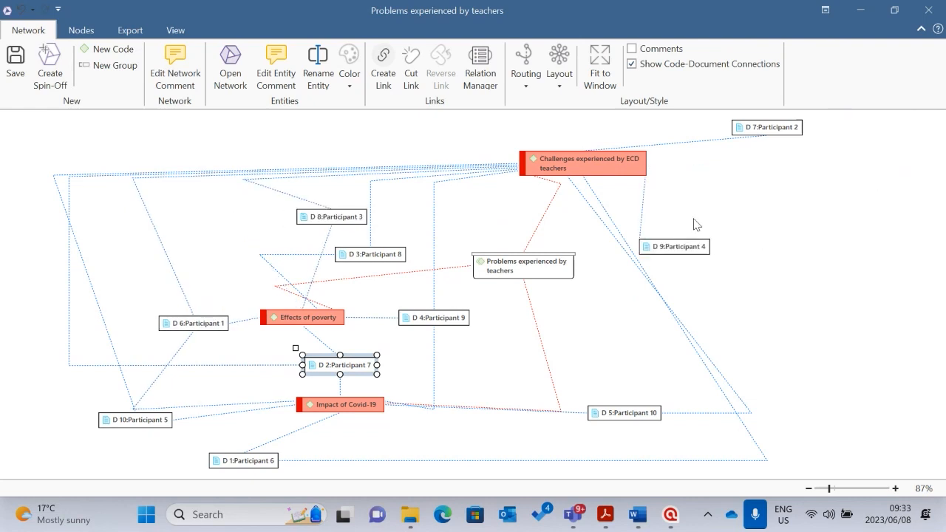
{"action": "left_click", "coordinate": [558, 80]}
{"action": "left_click", "coordinate": [595, 120]}
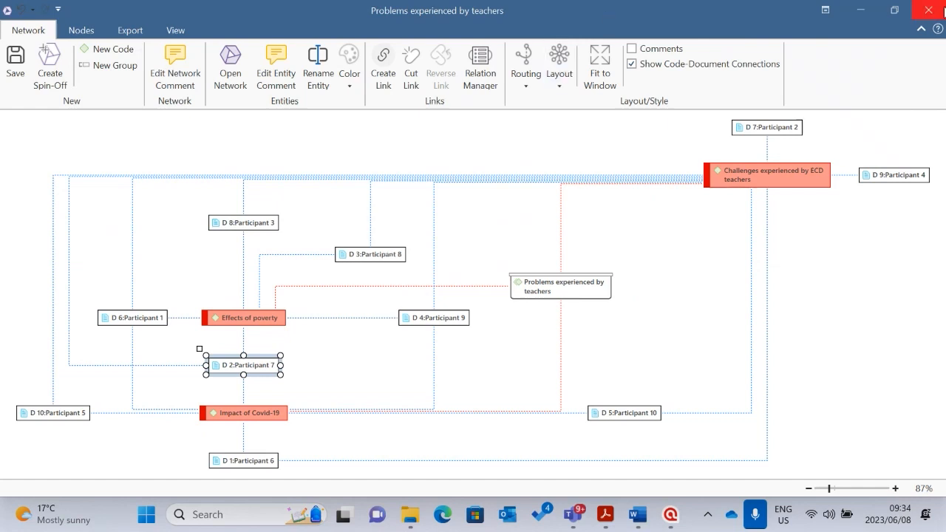
Step: Close the network without saving it and clear the code group filter to list all codes
{"action": "left_click", "coordinate": [928, 10]}
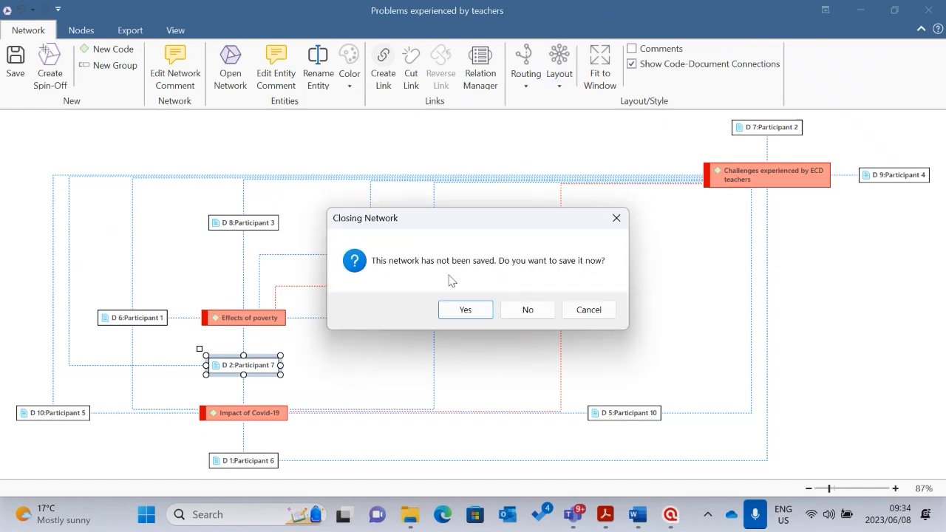
{"action": "left_click", "coordinate": [534, 309]}
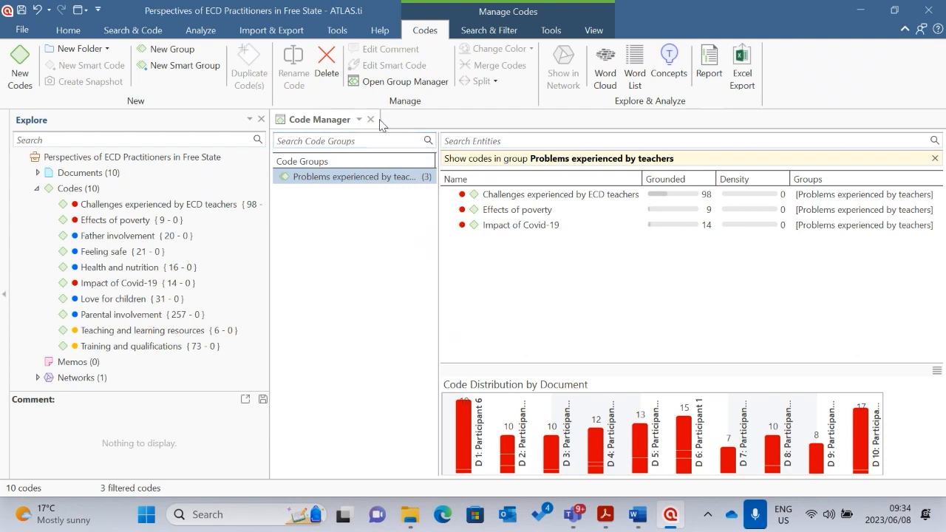
{"action": "left_click", "coordinate": [397, 205]}
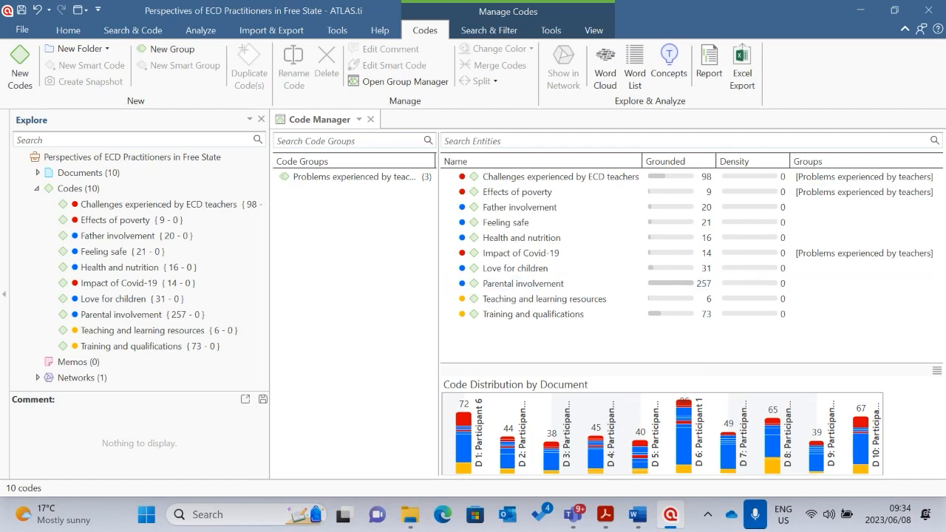
Step: Switch to Adobe Acrobat to view the research training workshop invitation, and return to ATLAS.ti
{"action": "key", "text": "alt+Tab"}
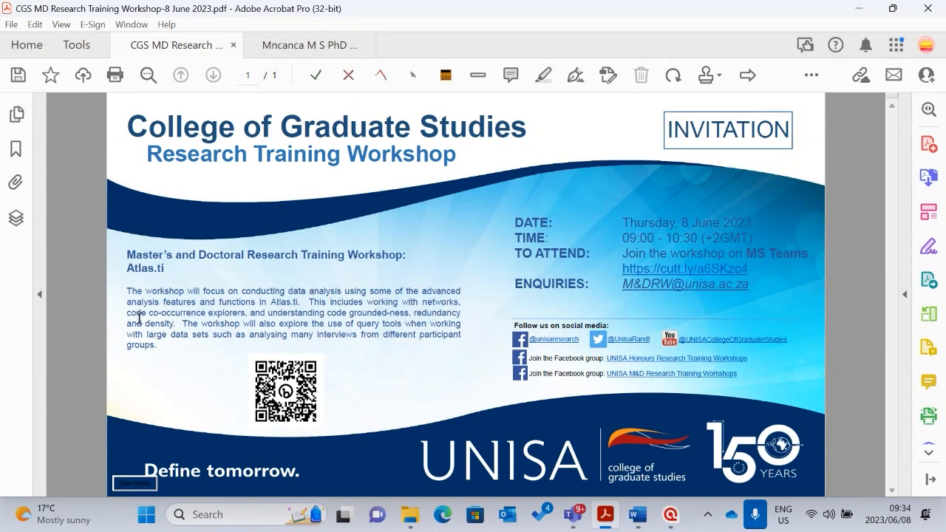
{"action": "left_click", "coordinate": [858, 8]}
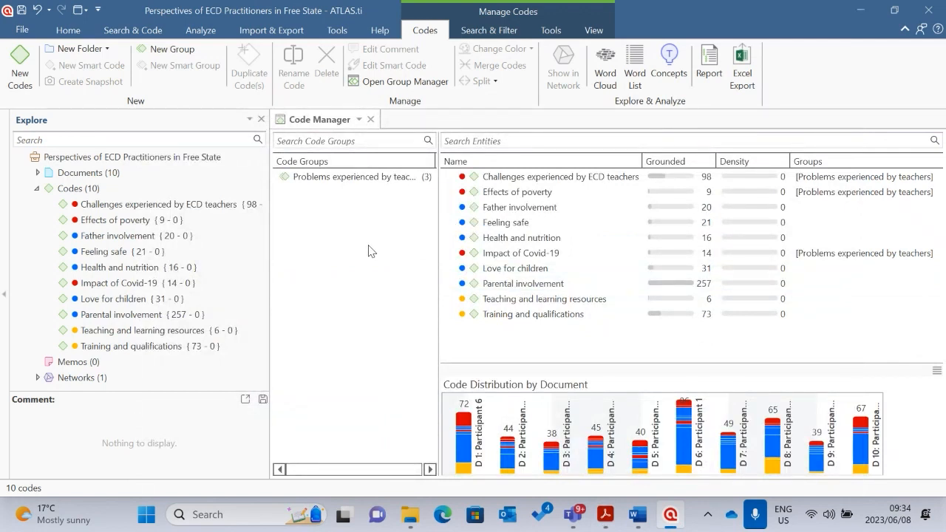
Step: Expand the project's documents, open the "D 1: Participant 6" transcript and widen its text area
{"action": "left_click", "coordinate": [68, 30]}
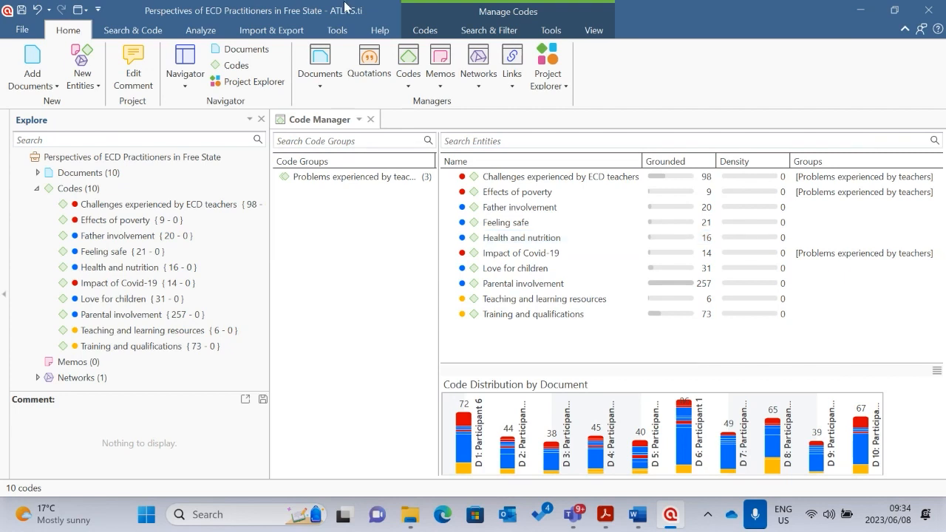
{"action": "left_click", "coordinate": [37, 173]}
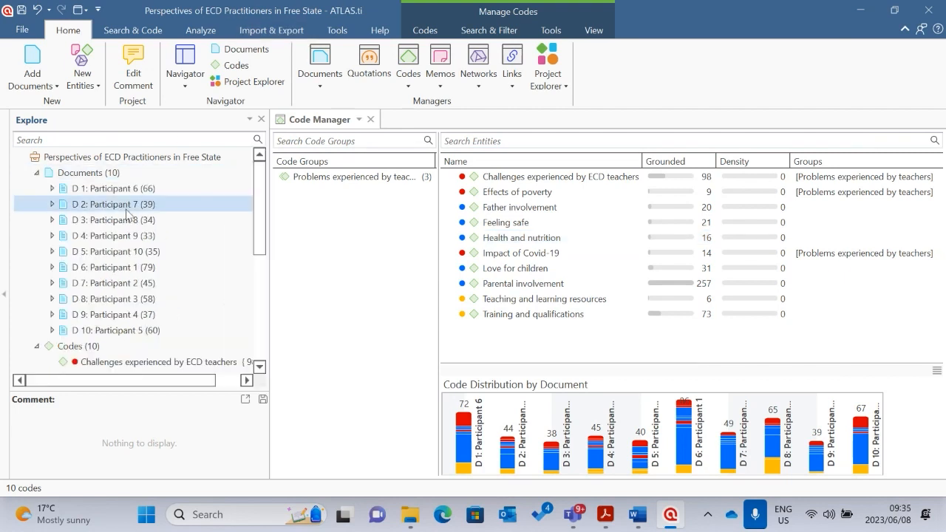
{"action": "left_click", "coordinate": [104, 191]}
{"action": "double_click", "coordinate": [105, 191]}
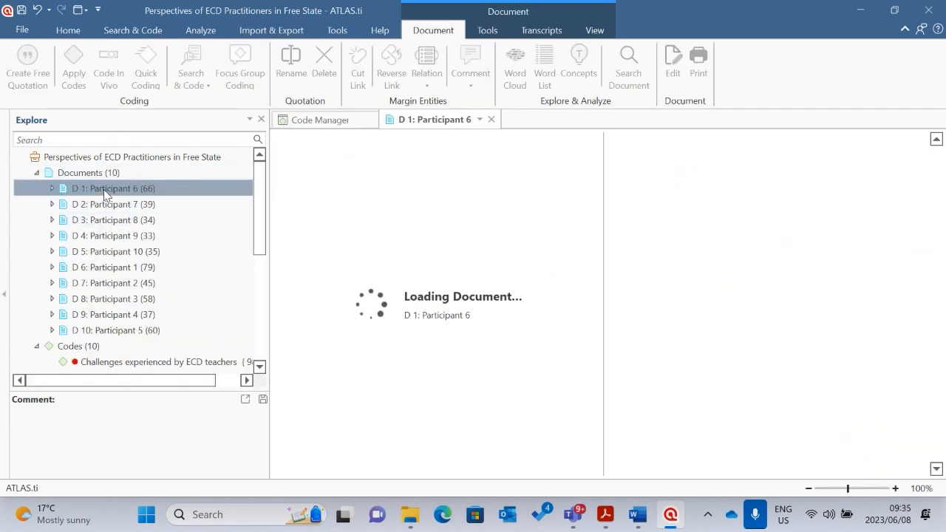
{"action": "left_click_drag", "start_coordinate": [614, 211], "coordinate": [781, 216]}
Step: Read through the Participant 6 transcript from the introduction and biographical section to Section 2 on practitioner quality
{"action": "scroll", "coordinate": [616, 221], "scroll_direction": "down", "scroll_amount": 3}
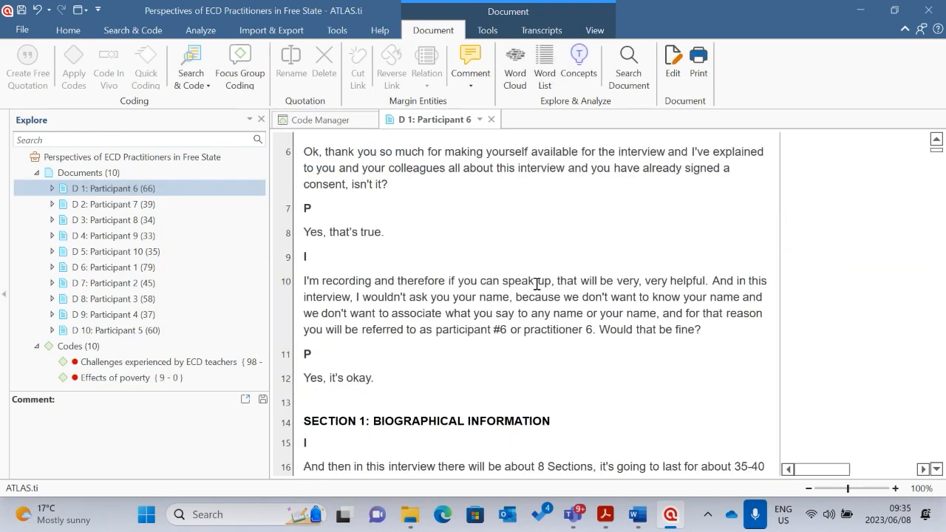
{"action": "scroll", "coordinate": [539, 286], "scroll_direction": "up", "scroll_amount": 1}
{"action": "scroll", "coordinate": [559, 230], "scroll_direction": "up", "scroll_amount": 1}
{"action": "scroll", "coordinate": [480, 230], "scroll_direction": "up", "scroll_amount": 1}
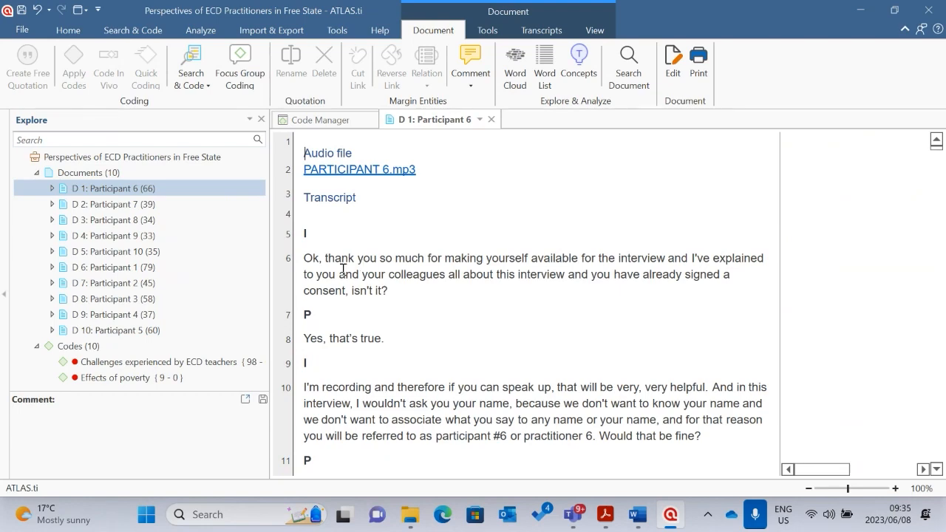
{"action": "scroll", "coordinate": [629, 266], "scroll_direction": "down", "scroll_amount": 3}
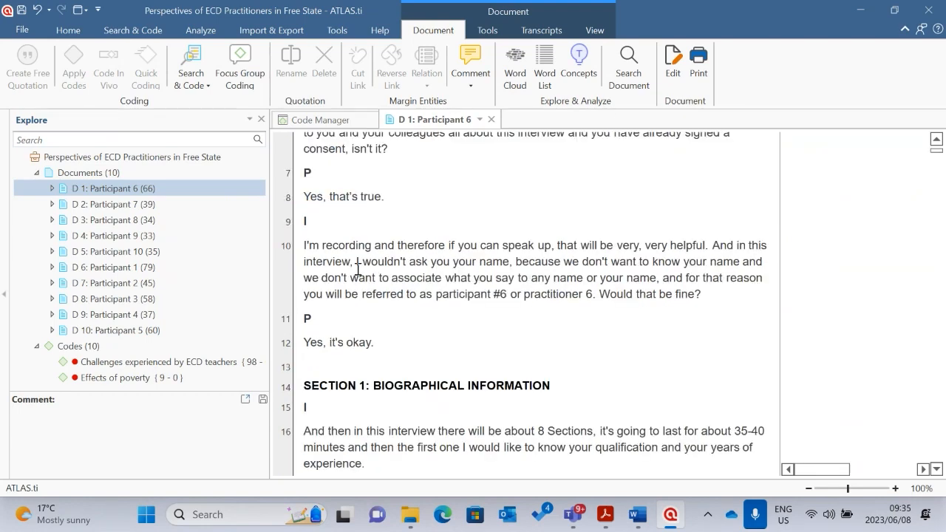
{"action": "scroll", "coordinate": [345, 241], "scroll_direction": "down", "scroll_amount": 5}
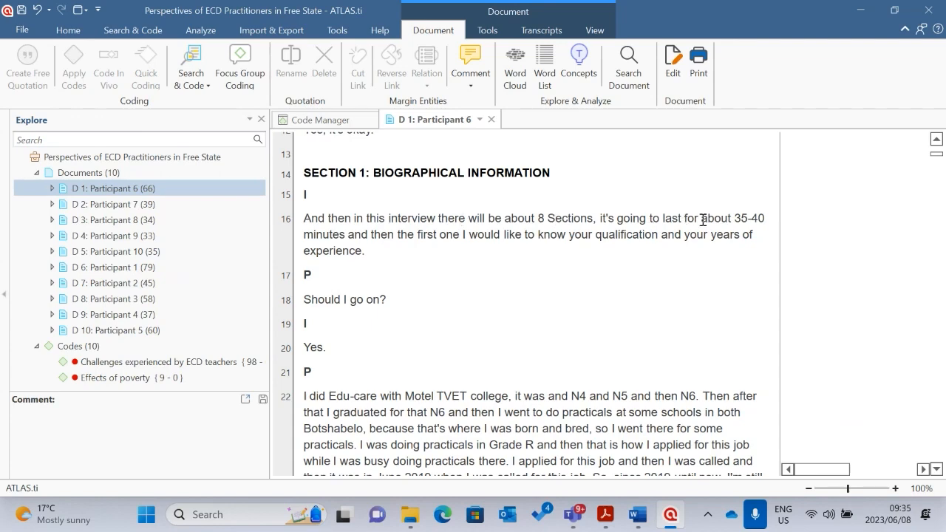
{"action": "scroll", "coordinate": [368, 257], "scroll_direction": "down", "scroll_amount": 2}
{"action": "scroll", "coordinate": [370, 307], "scroll_direction": "down", "scroll_amount": 3}
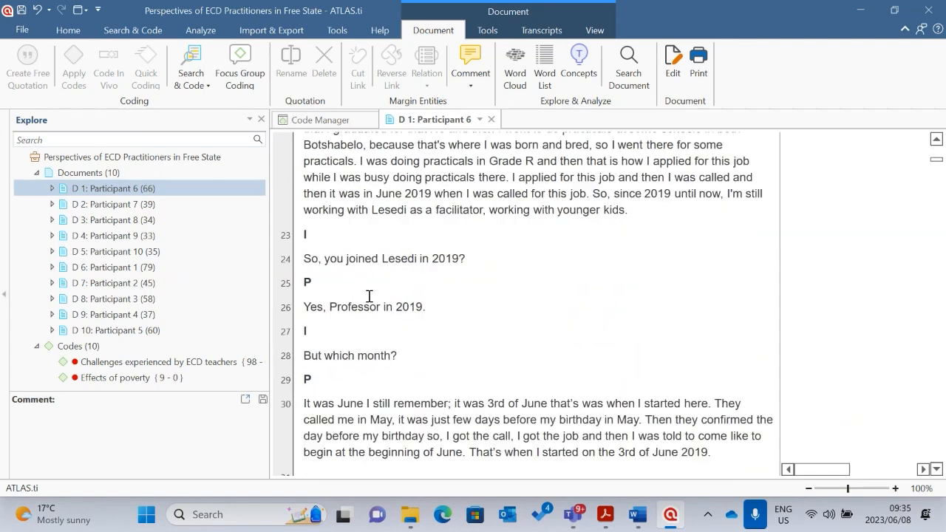
{"action": "scroll", "coordinate": [414, 275], "scroll_direction": "down", "scroll_amount": 2}
{"action": "scroll", "coordinate": [439, 273], "scroll_direction": "up", "scroll_amount": 1}
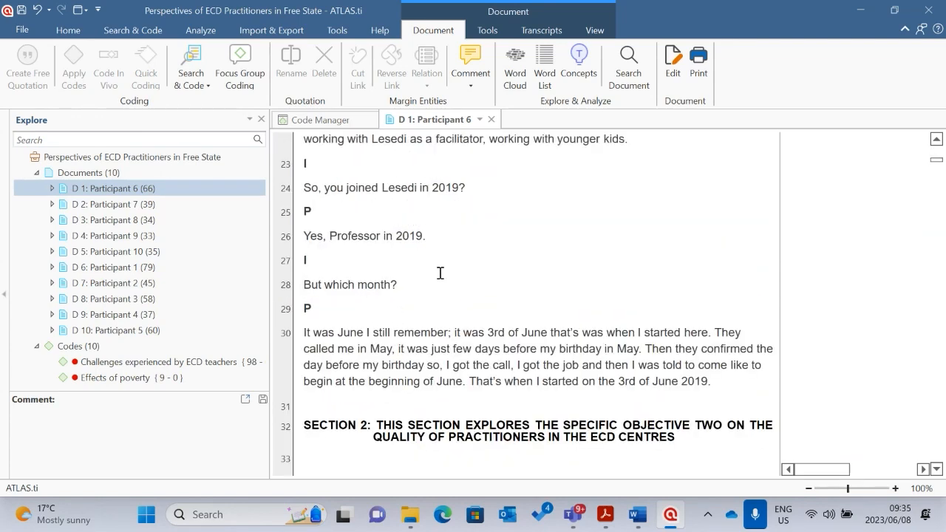
{"action": "scroll", "coordinate": [451, 272], "scroll_direction": "down", "scroll_amount": 3}
{"action": "scroll", "coordinate": [479, 268], "scroll_direction": "down", "scroll_amount": 2}
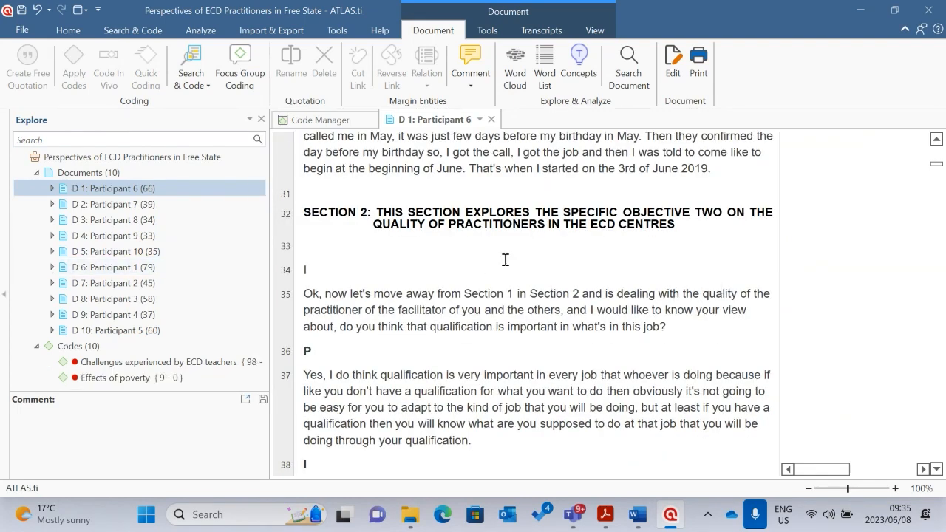
{"action": "scroll", "coordinate": [506, 260], "scroll_direction": "down", "scroll_amount": 2}
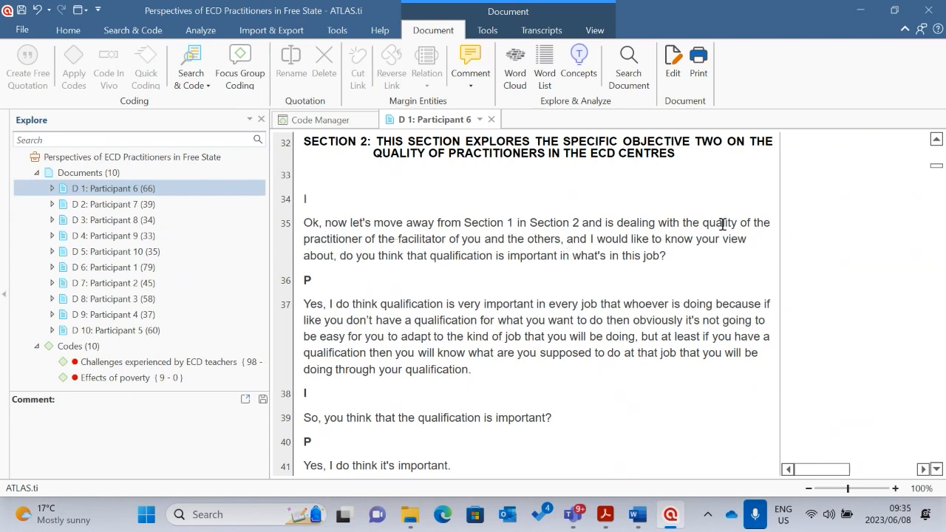
Step: Code the participant's whole answer on qualifications in paragraph 37 with a new code "Quality of training needs attention"
{"action": "scroll", "coordinate": [705, 234], "scroll_direction": "down", "scroll_amount": 2}
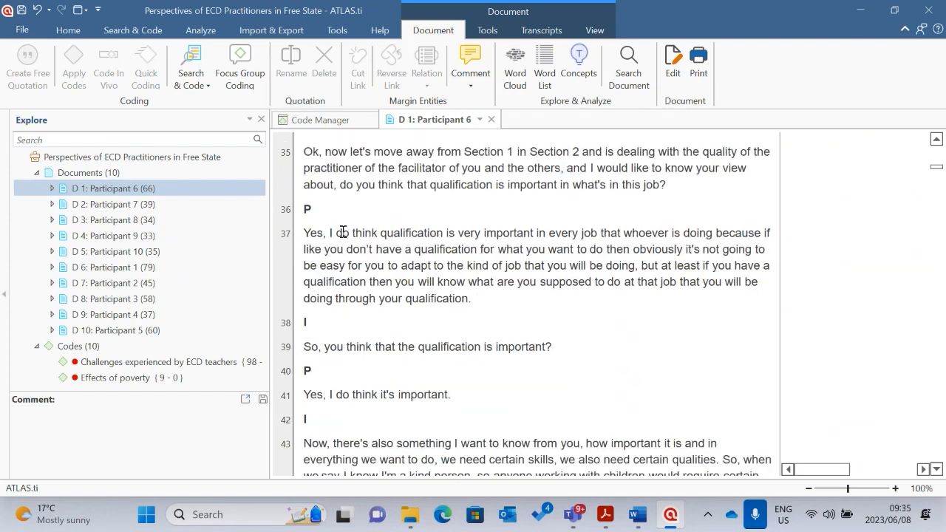
{"action": "left_click_drag", "start_coordinate": [310, 233], "coordinate": [471, 299]}
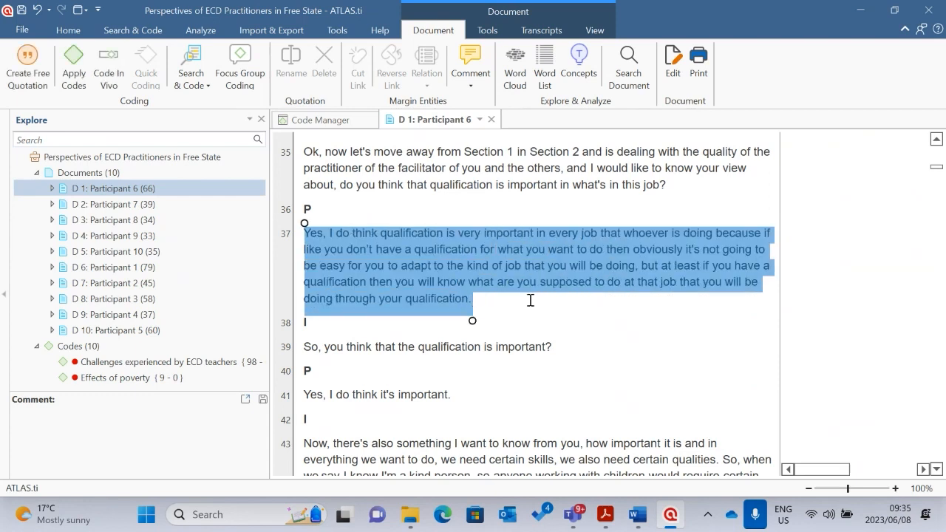
{"action": "right_click", "coordinate": [432, 241]}
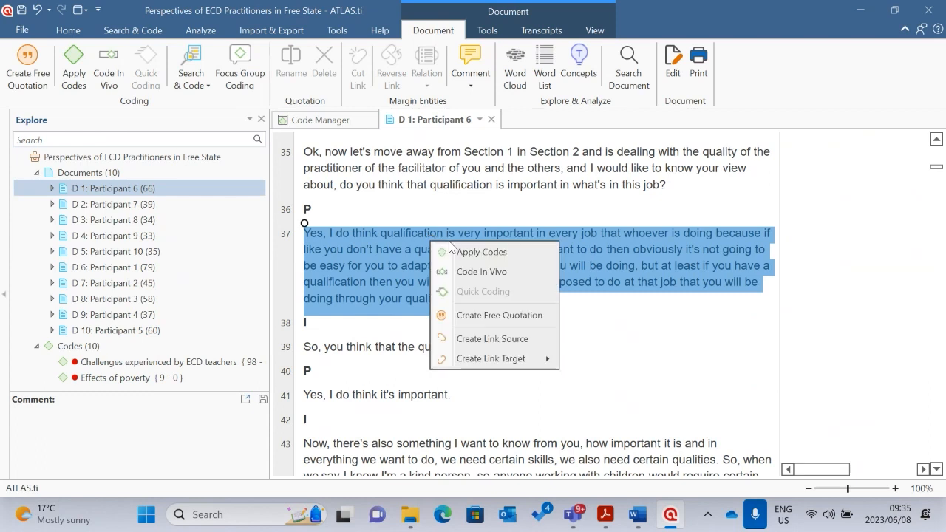
{"action": "left_click", "coordinate": [495, 256]}
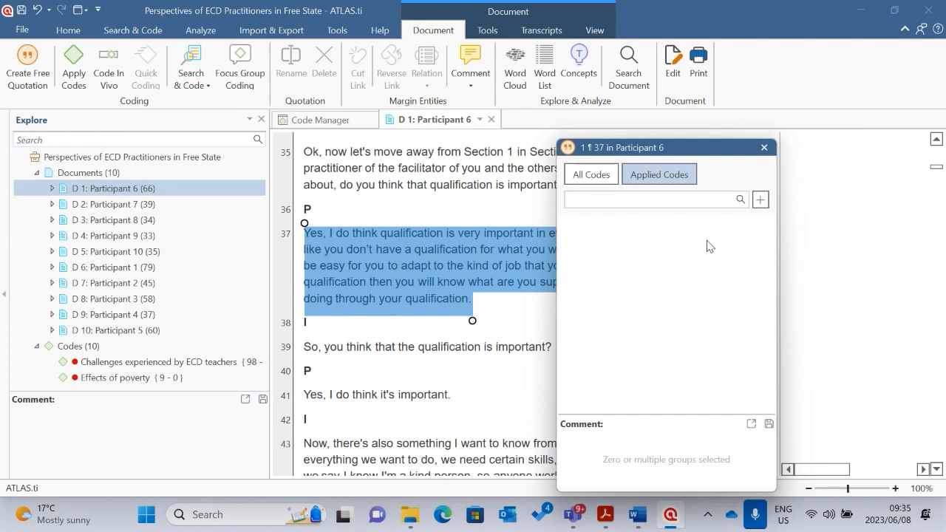
{"action": "type", "text": "Quality of training needs attention"}
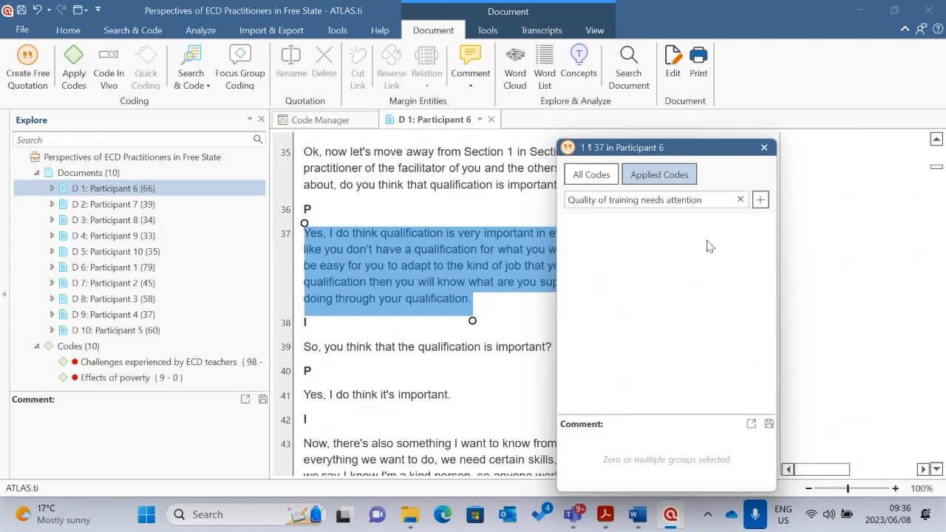
{"action": "left_click", "coordinate": [761, 199]}
{"action": "left_click", "coordinate": [517, 347]}
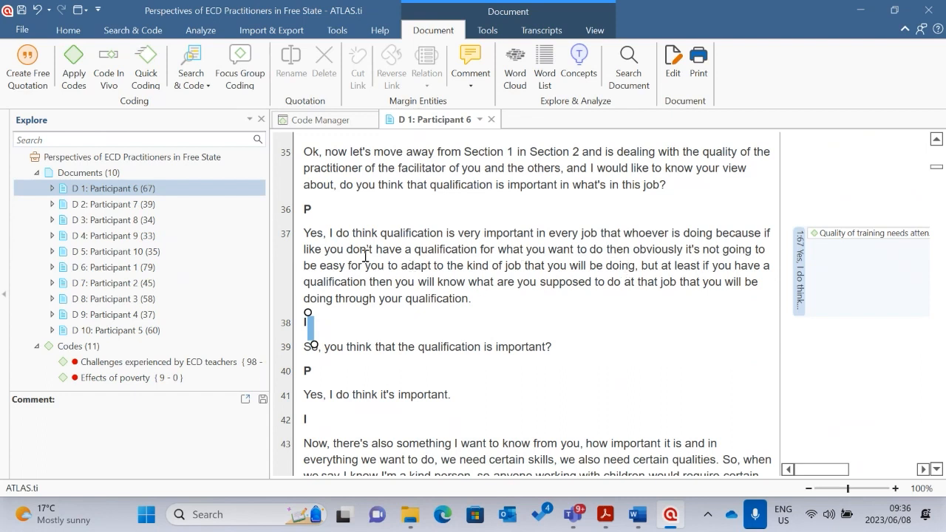
Step: Code the paragraph 37 passage from "qualification for what you want to do" to "you will be doing" with a new code "Need to upgrade qualifications"
{"action": "left_click_drag", "start_coordinate": [374, 250], "coordinate": [637, 267]}
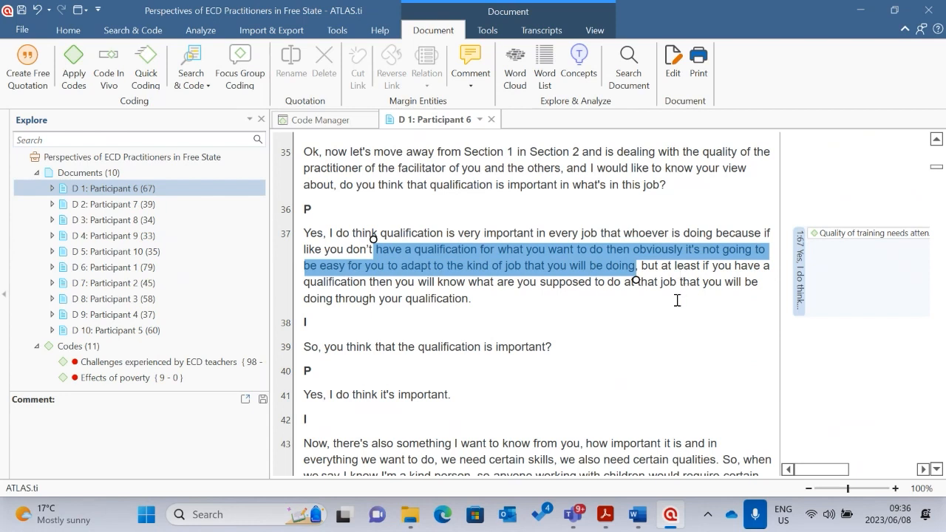
{"action": "left_click", "coordinate": [606, 317]}
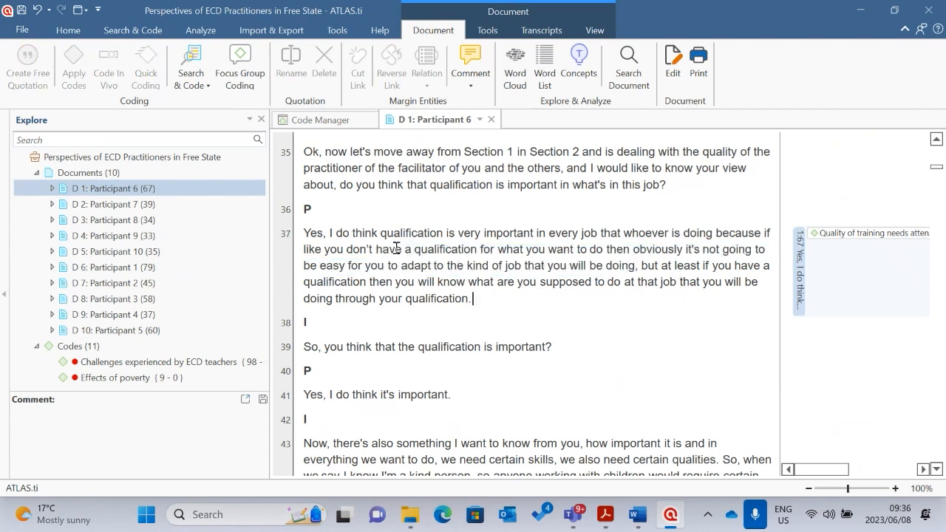
{"action": "left_click_drag", "start_coordinate": [416, 250], "coordinate": [637, 266]}
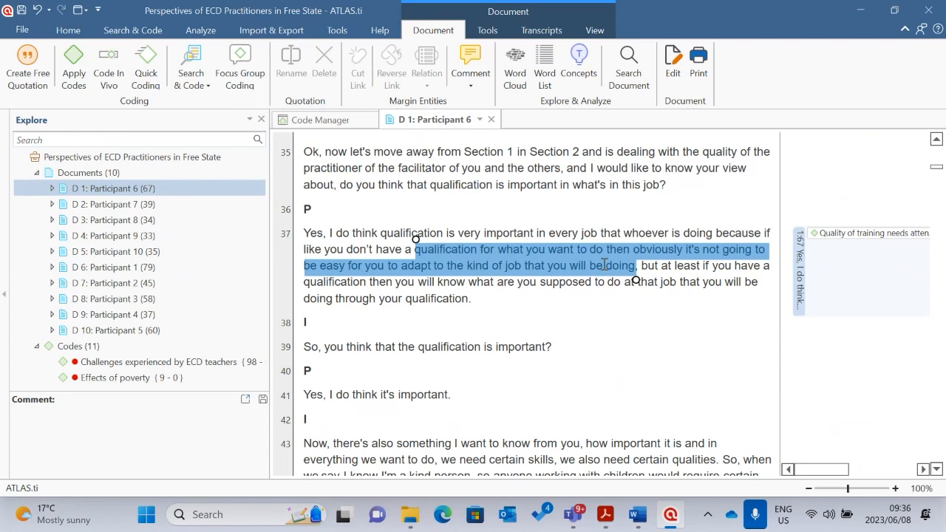
{"action": "right_click", "coordinate": [548, 259]}
{"action": "left_click", "coordinate": [599, 266]}
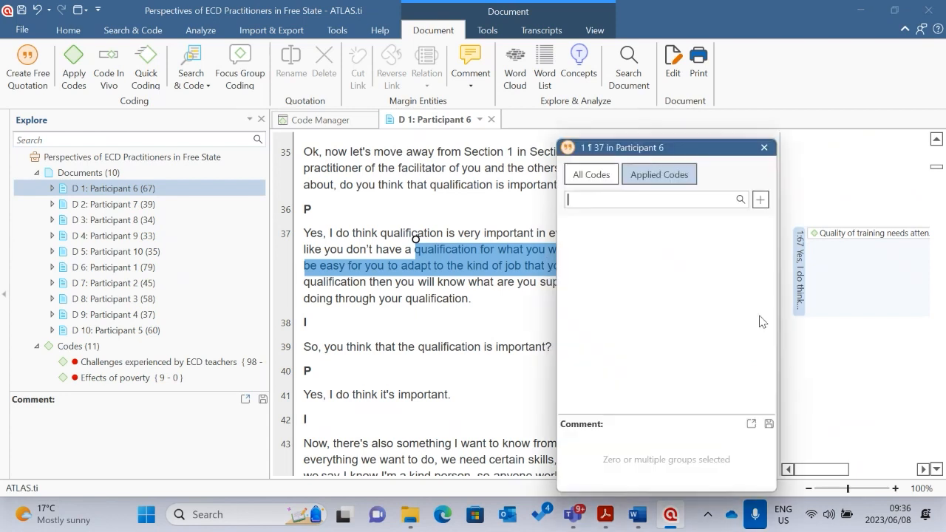
{"action": "type", "text": "Need to upgrade qualifications"}
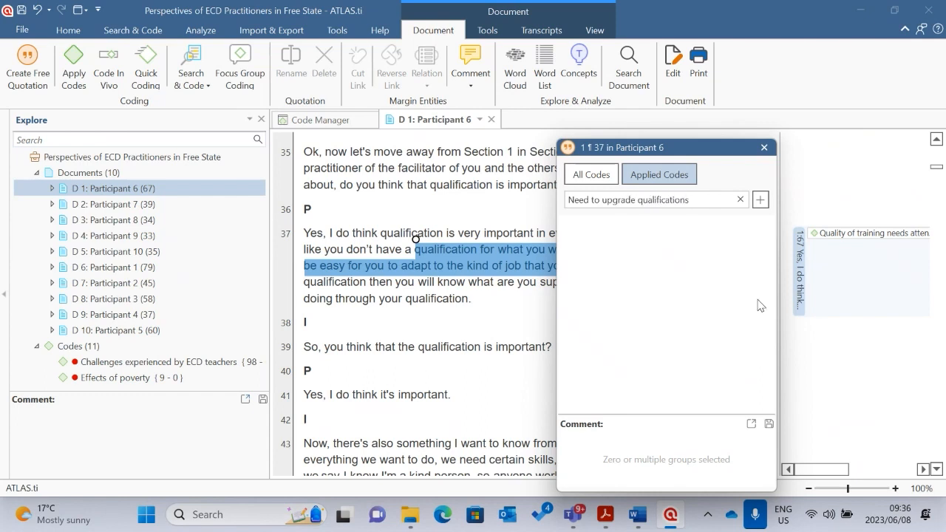
{"action": "left_click", "coordinate": [760, 200]}
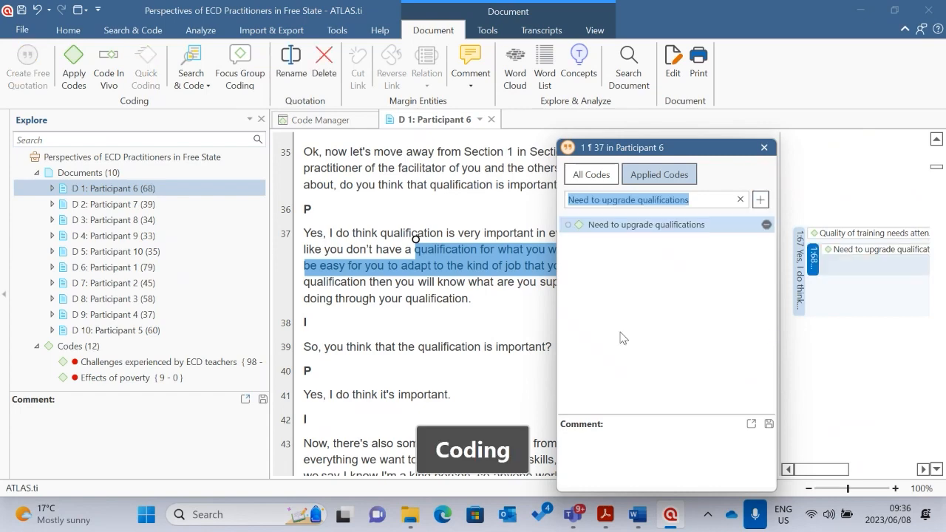
{"action": "left_click", "coordinate": [536, 323]}
Step: Compare the text covered by the "Quality of training needs attention" and "Need to upgrade qualifications" quotations in paragraph 37
{"action": "left_click", "coordinate": [849, 235]}
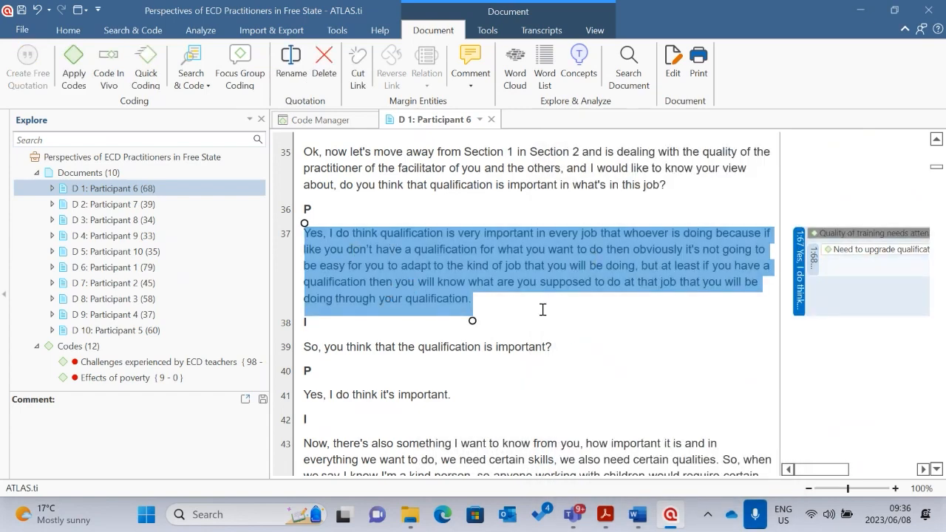
{"action": "left_click", "coordinate": [865, 252]}
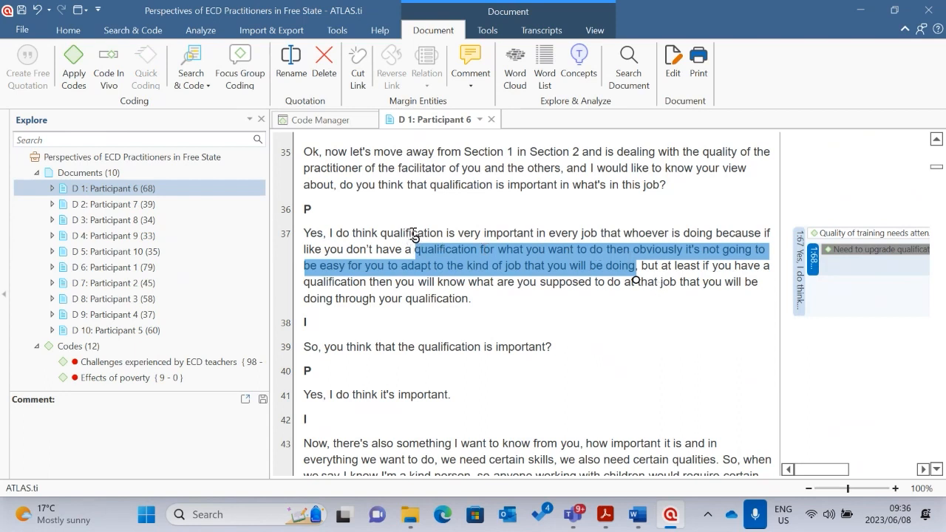
{"action": "left_click", "coordinate": [853, 235]}
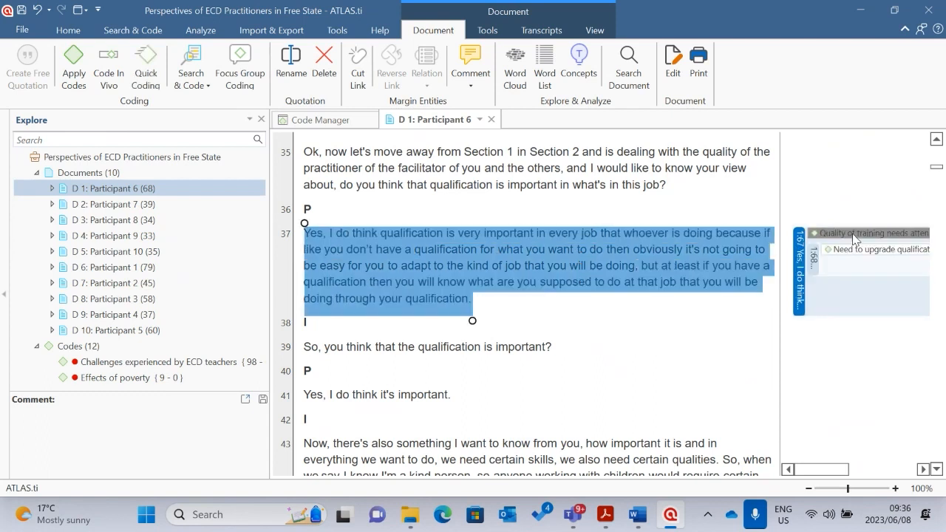
{"action": "left_click", "coordinate": [859, 250]}
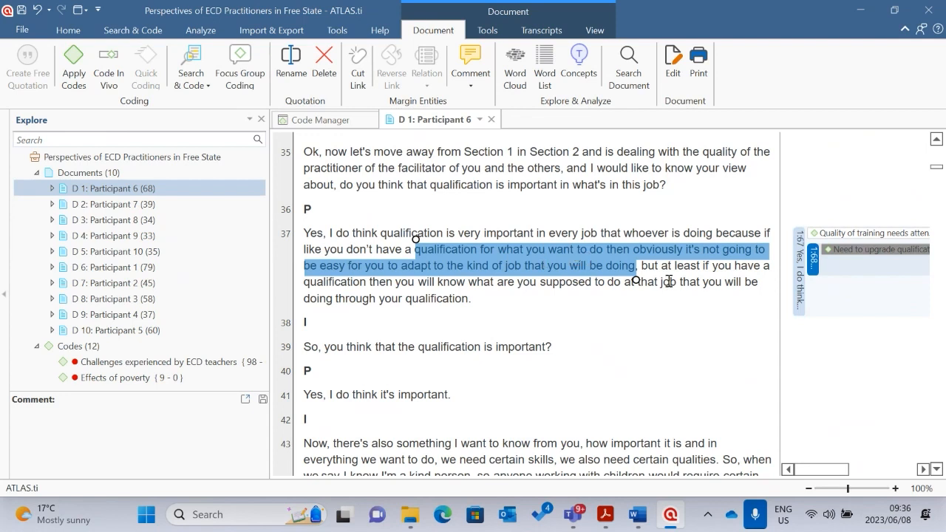
{"action": "left_click", "coordinate": [856, 235]}
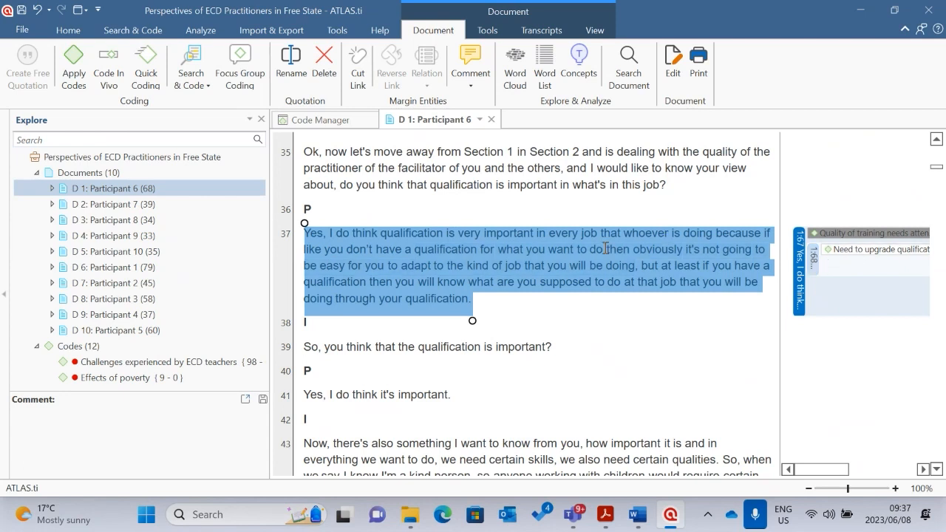
{"action": "left_click", "coordinate": [868, 249]}
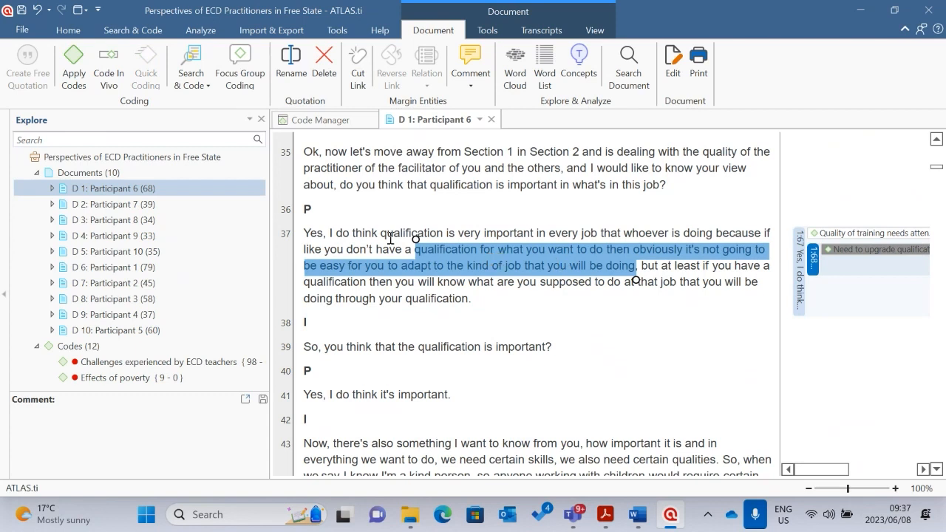
{"action": "left_click", "coordinate": [898, 232]}
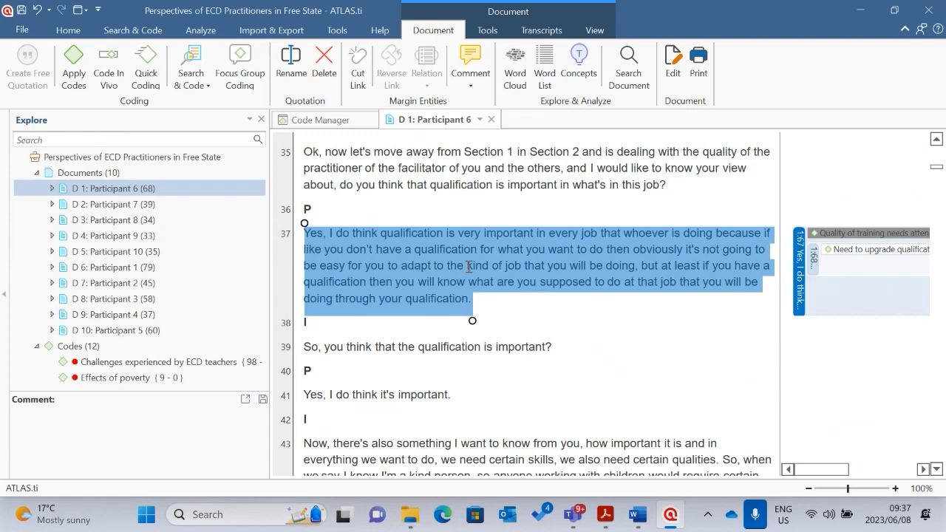
{"action": "left_click", "coordinate": [599, 323]}
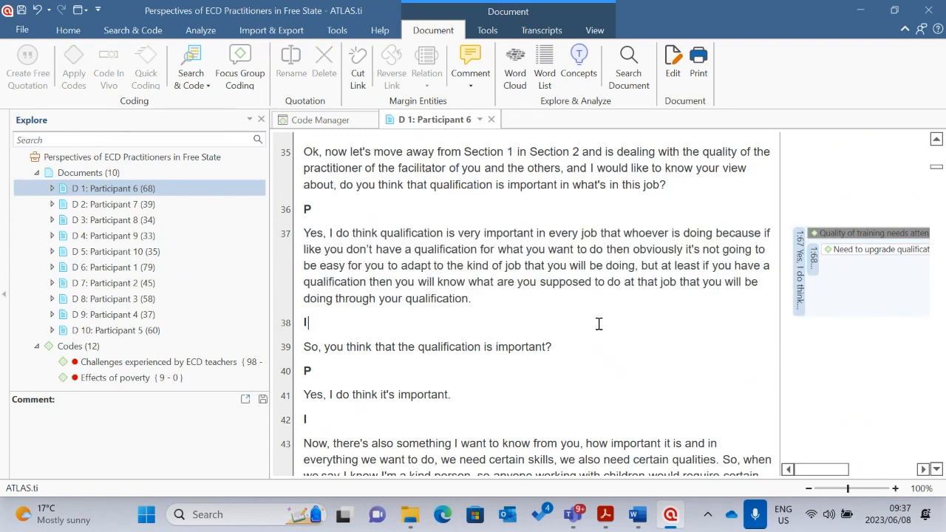
{"action": "left_click", "coordinate": [561, 310]}
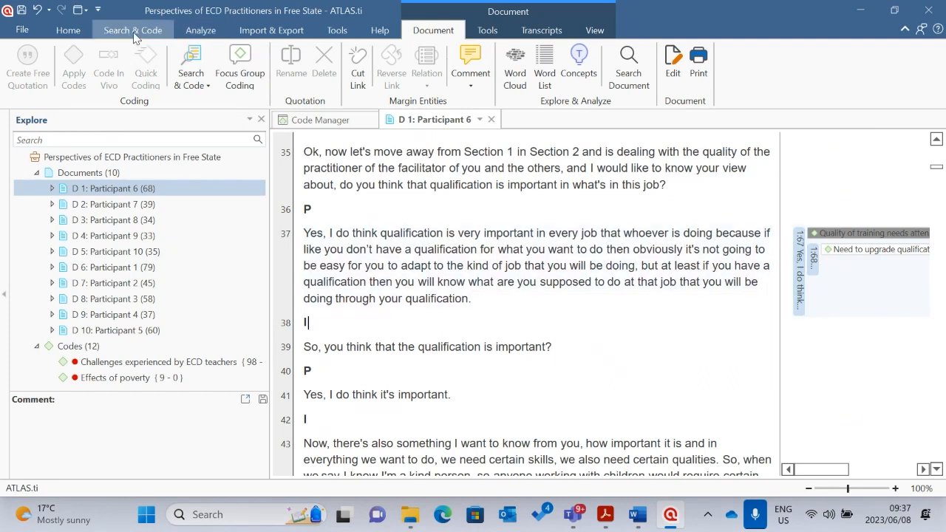
Step: Open the Code Co-Occurrence Table and widen its column and row code lists until the code names are readable
{"action": "left_click", "coordinate": [201, 30]}
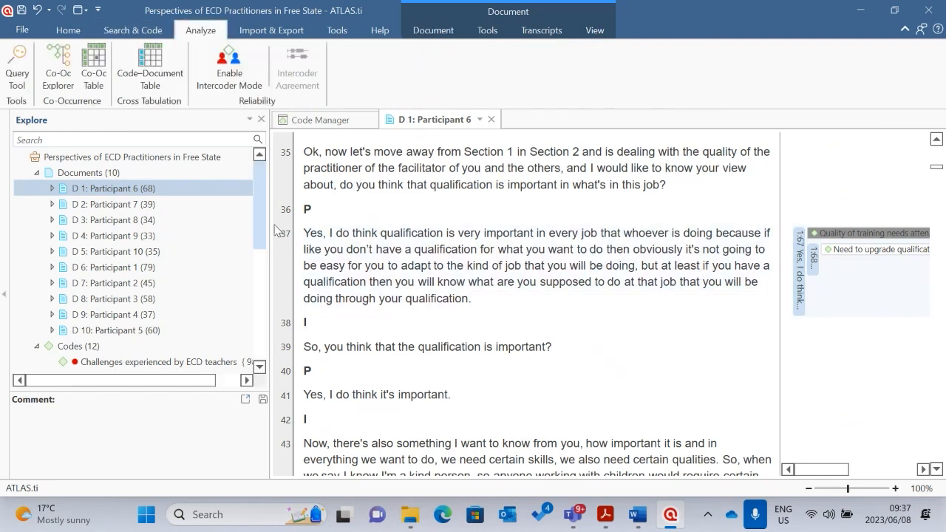
{"action": "left_click", "coordinate": [66, 30]}
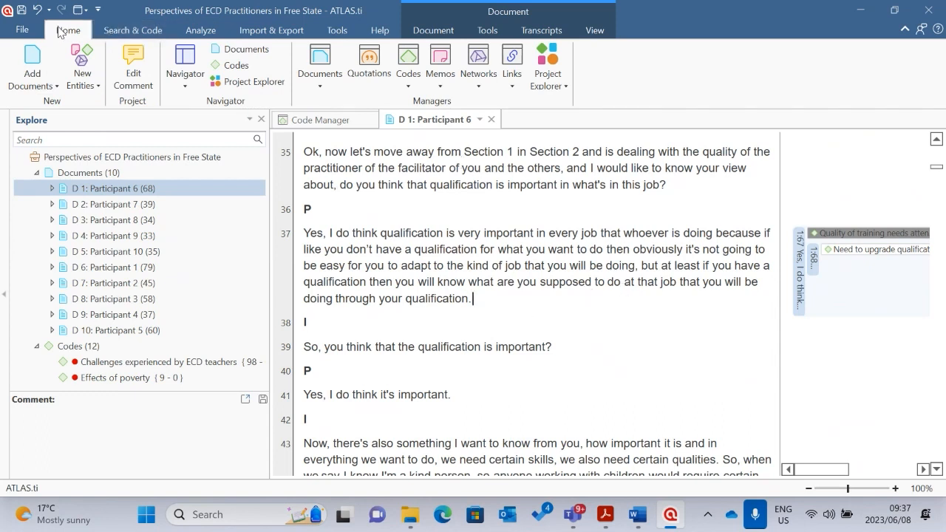
{"action": "left_click", "coordinate": [199, 30]}
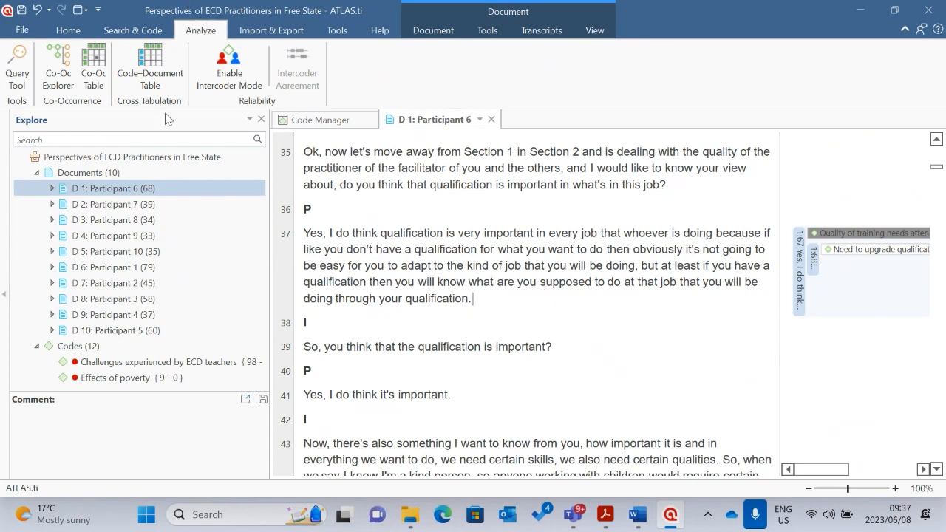
{"action": "left_click", "coordinate": [94, 70]}
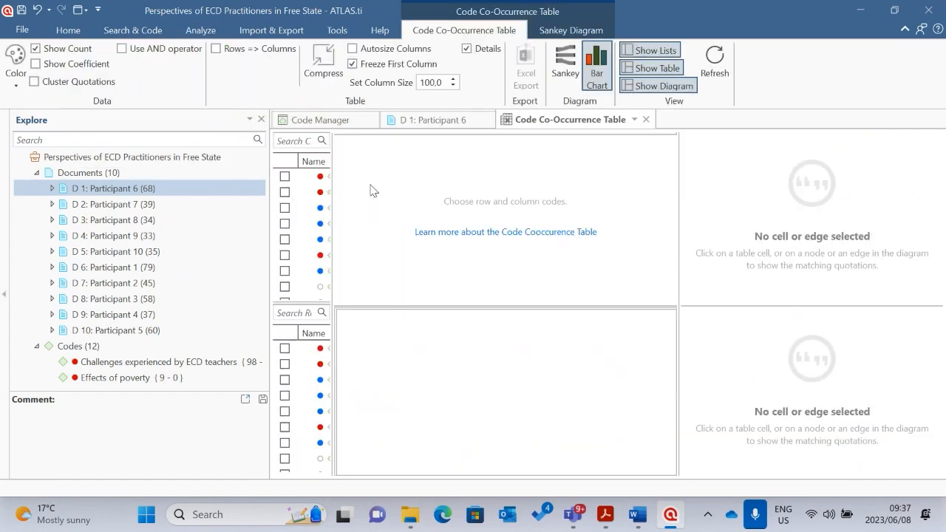
{"action": "left_click_drag", "start_coordinate": [331, 193], "coordinate": [526, 198]}
{"action": "scroll", "coordinate": [374, 247], "scroll_direction": "down", "scroll_amount": 2}
{"action": "scroll", "coordinate": [377, 231], "scroll_direction": "up", "scroll_amount": 2}
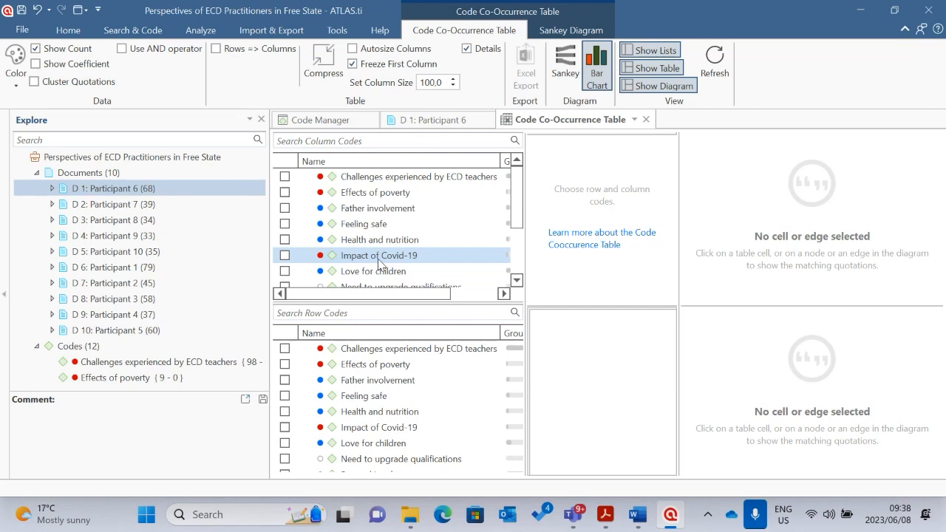
Step: Select all codes, from Challenges experienced by ECD teachers through Training and qualifications, as column codes of the co-occurrence table
{"action": "left_click", "coordinate": [285, 177]}
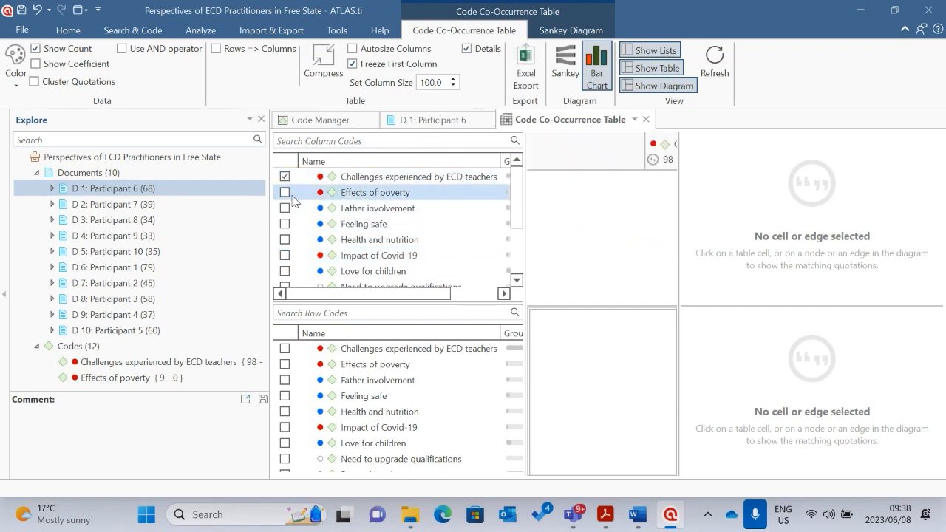
{"action": "left_click", "coordinate": [285, 193]}
{"action": "left_click", "coordinate": [285, 209]}
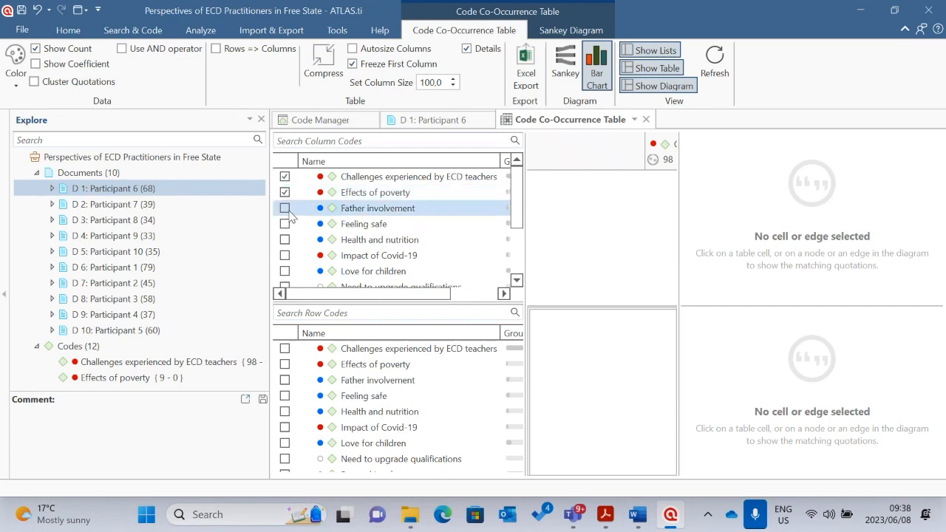
{"action": "left_click", "coordinate": [285, 224]}
{"action": "left_click", "coordinate": [285, 239]}
{"action": "left_click", "coordinate": [285, 256]}
{"action": "left_click", "coordinate": [285, 271]}
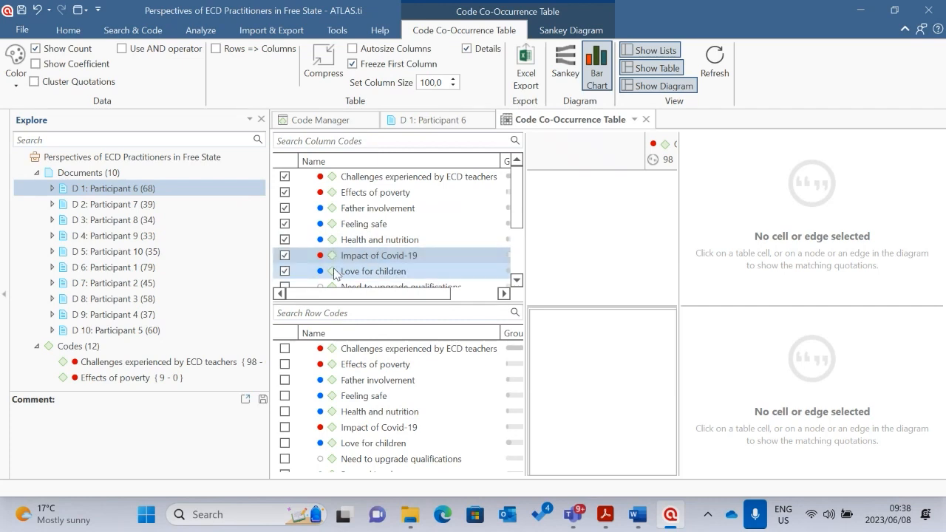
{"action": "scroll", "coordinate": [359, 270], "scroll_direction": "down", "scroll_amount": 2}
{"action": "left_click", "coordinate": [285, 208]}
{"action": "left_click", "coordinate": [284, 224]}
{"action": "left_click", "coordinate": [285, 239]}
{"action": "scroll", "coordinate": [311, 222], "scroll_direction": "up", "scroll_amount": 1}
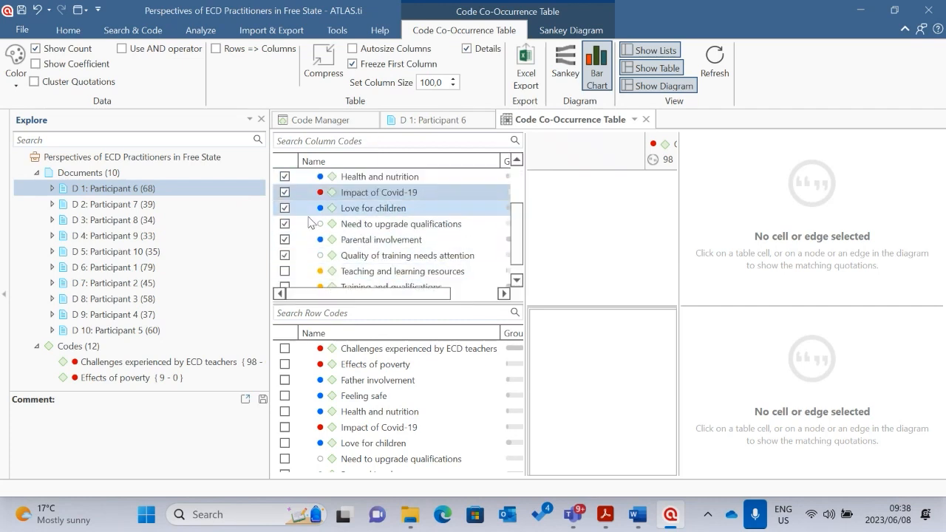
{"action": "left_click", "coordinate": [284, 271]}
{"action": "scroll", "coordinate": [355, 275], "scroll_direction": "down", "scroll_amount": 1}
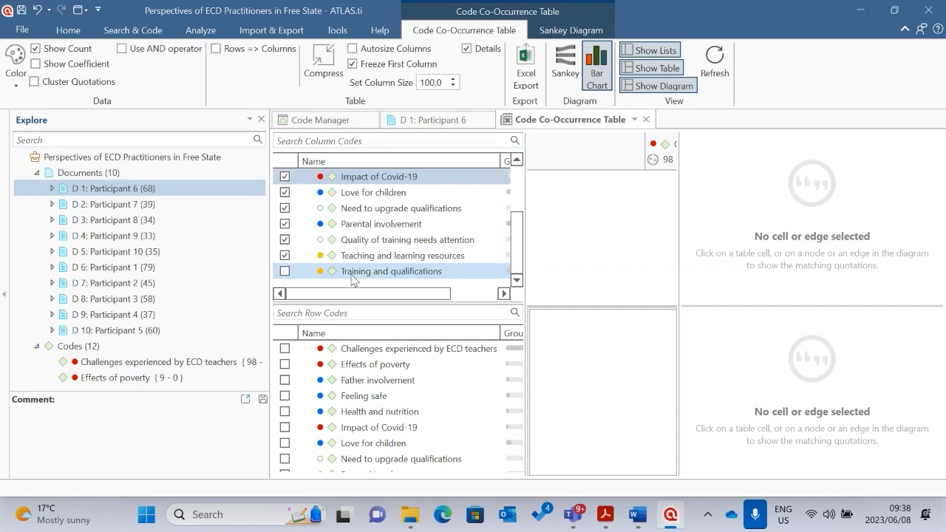
{"action": "left_click", "coordinate": [284, 271]}
{"action": "scroll", "coordinate": [305, 222], "scroll_direction": "up", "scroll_amount": 2}
{"action": "scroll", "coordinate": [311, 233], "scroll_direction": "down", "scroll_amount": 2}
Step: Select all codes, from Challenges experienced by ECD teachers through Training and qualifications, as row codes of the co-occurrence table
{"action": "scroll", "coordinate": [296, 362], "scroll_direction": "down", "scroll_amount": 1}
{"action": "scroll", "coordinate": [294, 359], "scroll_direction": "up", "scroll_amount": 1}
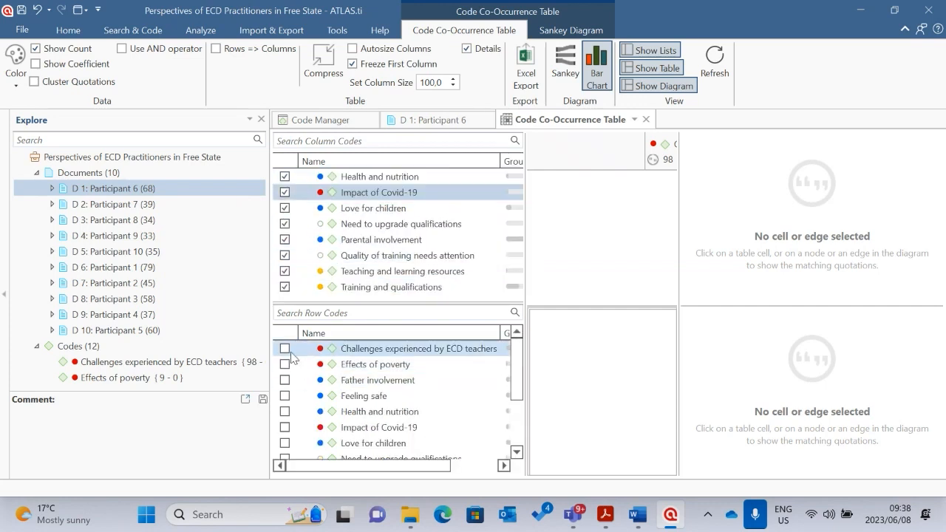
{"action": "left_click", "coordinate": [285, 348]}
{"action": "left_click", "coordinate": [285, 364]}
{"action": "left_click", "coordinate": [285, 380]}
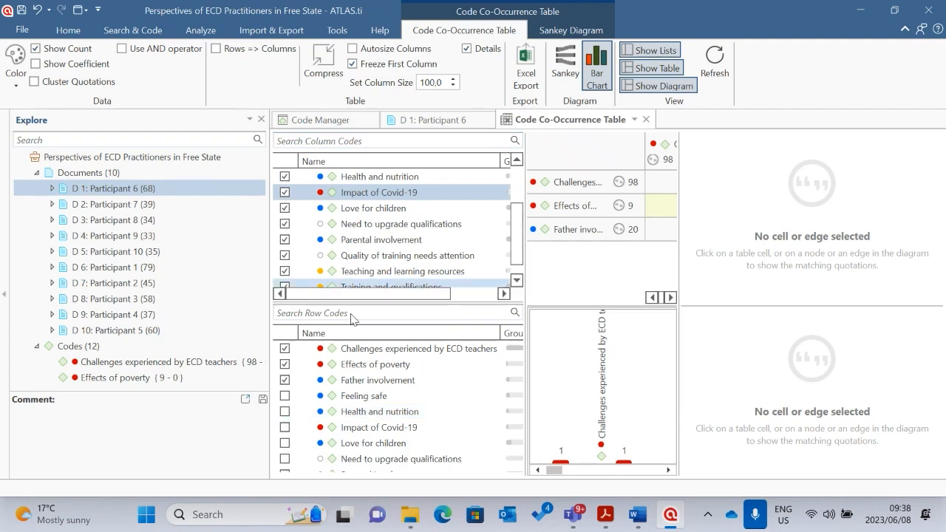
{"action": "left_click", "coordinate": [285, 396]}
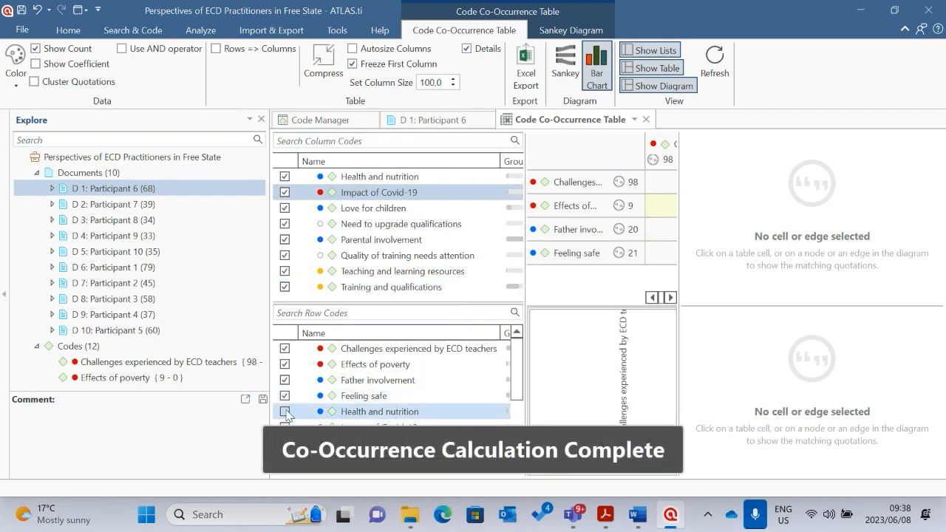
{"action": "left_click", "coordinate": [284, 411]}
{"action": "scroll", "coordinate": [287, 392], "scroll_direction": "down", "scroll_amount": 2}
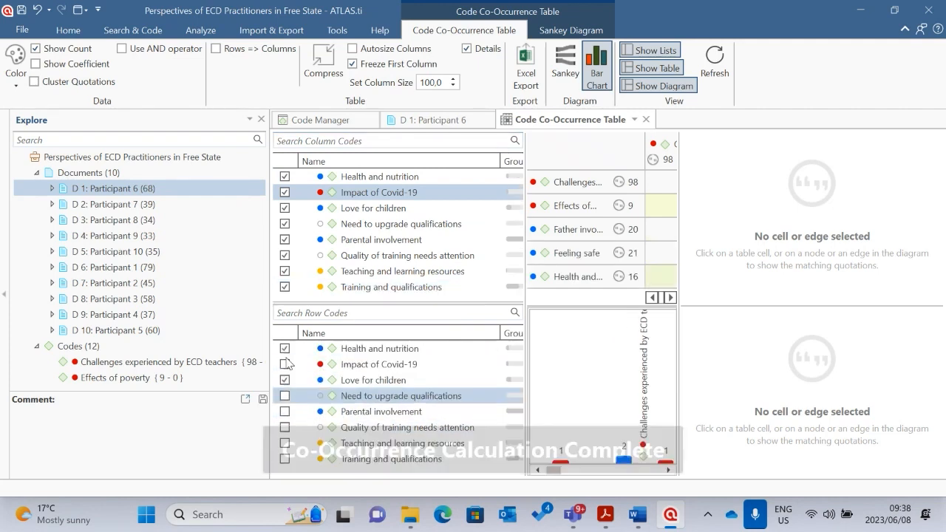
{"action": "left_click", "coordinate": [285, 348]}
{"action": "scroll", "coordinate": [310, 365], "scroll_direction": "up", "scroll_amount": 2}
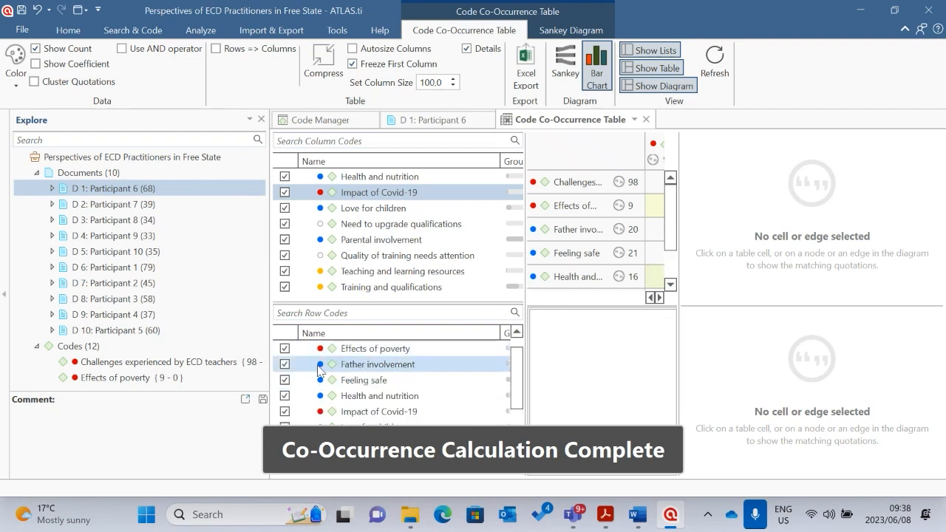
{"action": "scroll", "coordinate": [318, 367], "scroll_direction": "down", "scroll_amount": 2}
{"action": "left_click", "coordinate": [284, 381]}
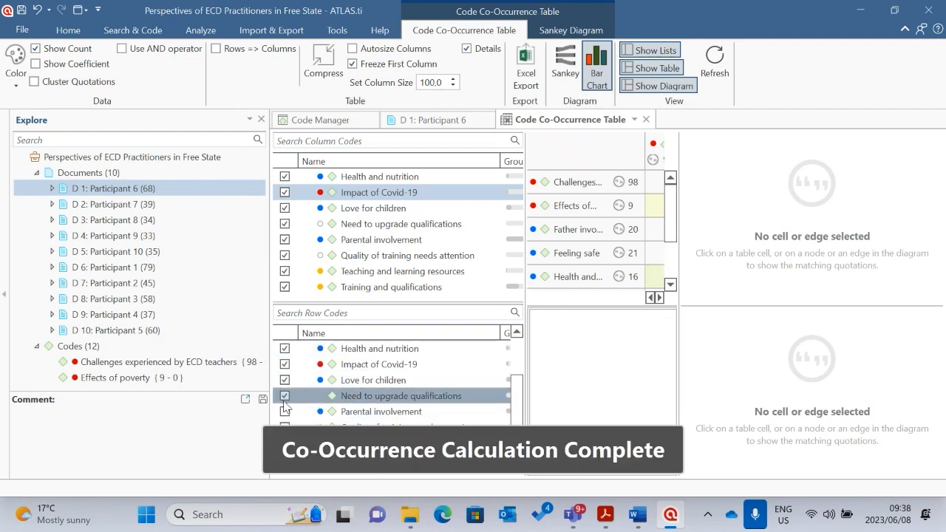
{"action": "scroll", "coordinate": [286, 410], "scroll_direction": "down", "scroll_amount": 1}
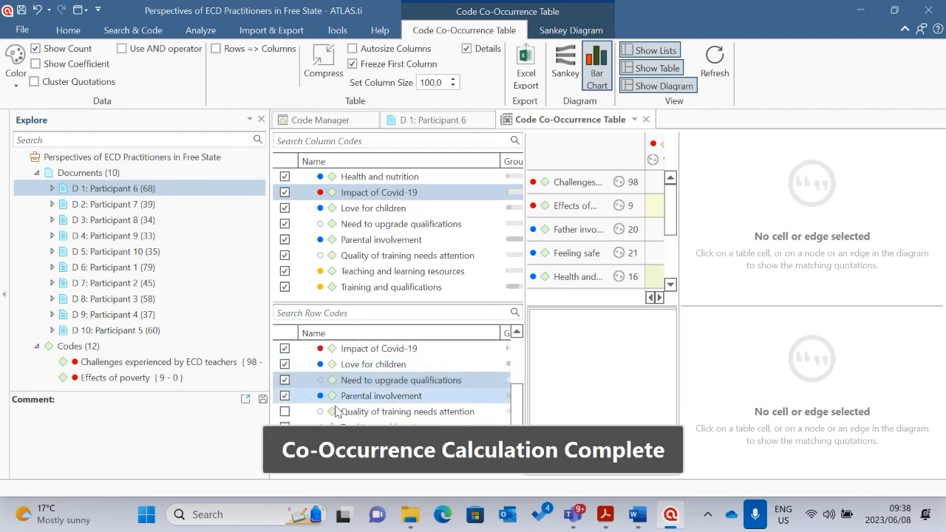
{"action": "left_click", "coordinate": [285, 412]}
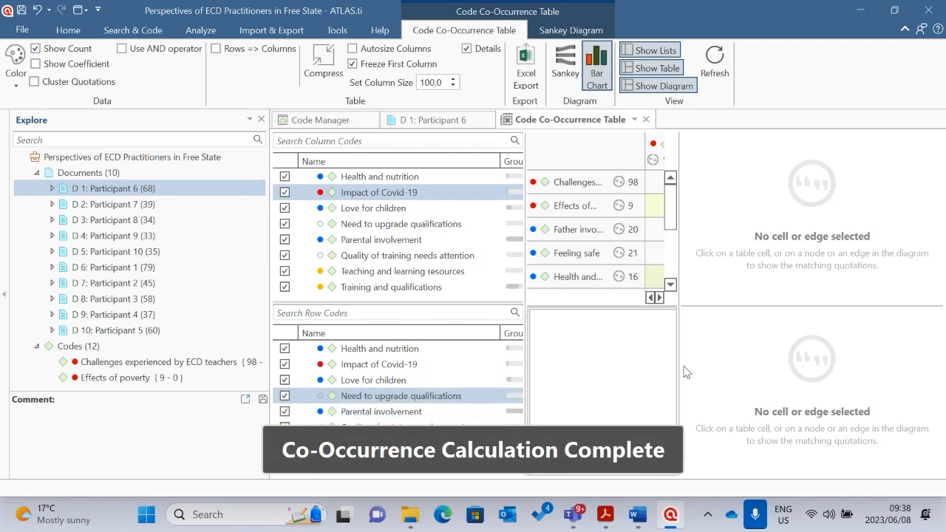
{"action": "scroll", "coordinate": [287, 452], "scroll_direction": "down", "scroll_amount": 1}
{"action": "left_click", "coordinate": [284, 443]}
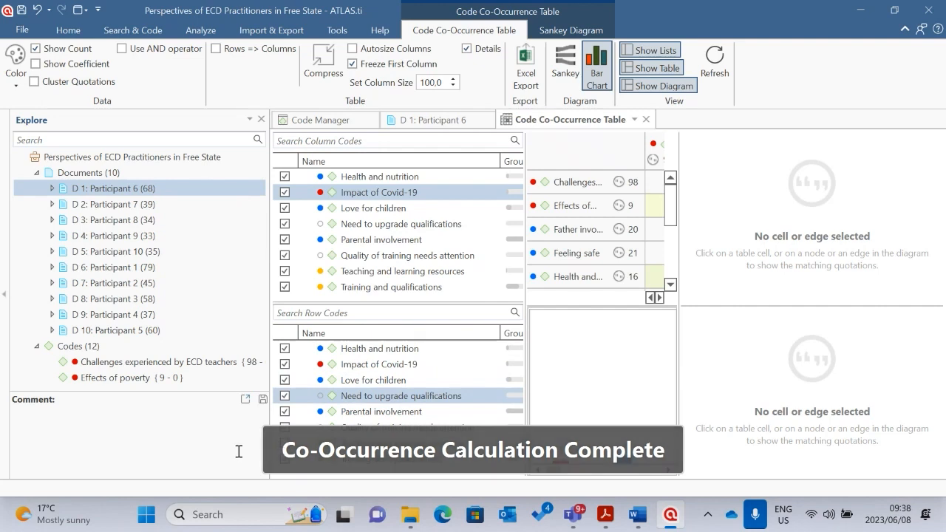
{"action": "left_click", "coordinate": [285, 445]}
{"action": "scroll", "coordinate": [350, 419], "scroll_direction": "down", "scroll_amount": 1}
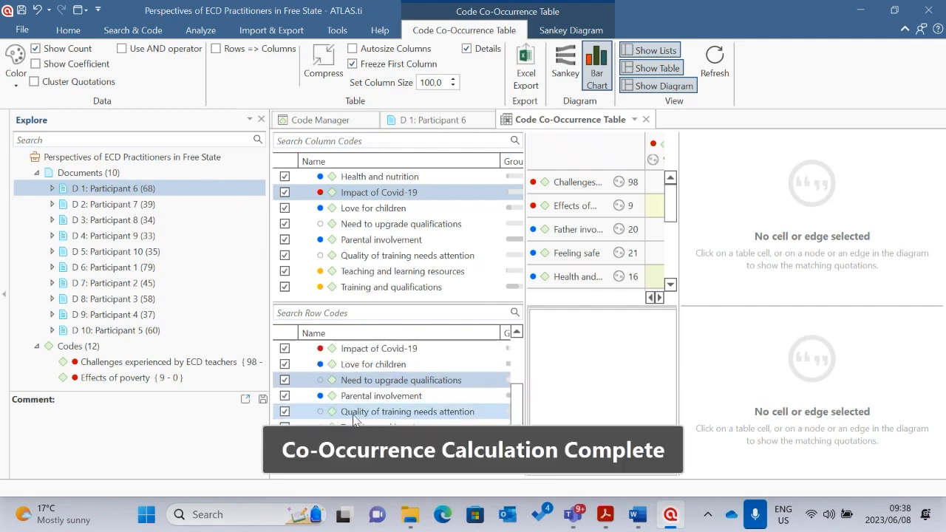
{"action": "scroll", "coordinate": [373, 414], "scroll_direction": "down", "scroll_amount": 3}
{"action": "left_click", "coordinate": [399, 381]}
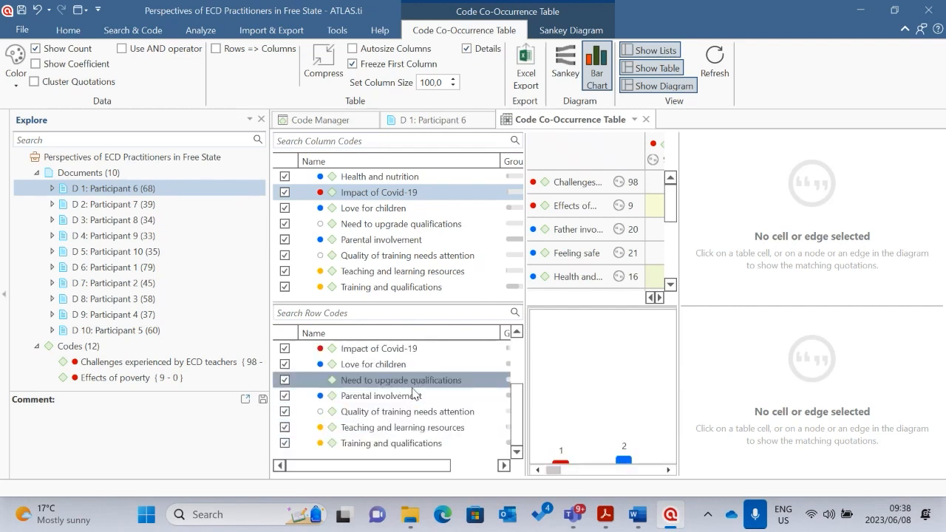
{"action": "scroll", "coordinate": [409, 396], "scroll_direction": "up", "scroll_amount": 2}
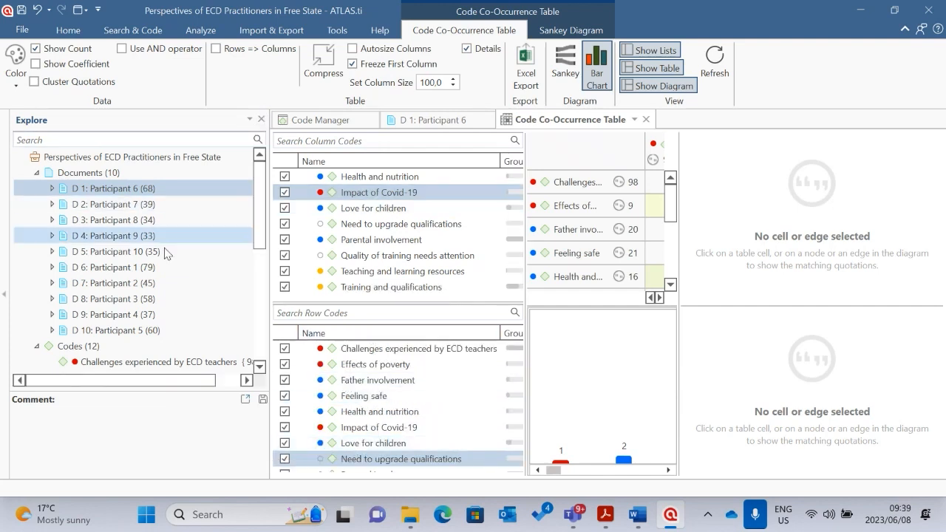
Step: Close the project explorer, hide the bar chart, and shrink the code lists and quotation details to enlarge the co-occurrence table
{"action": "left_click", "coordinate": [262, 120]}
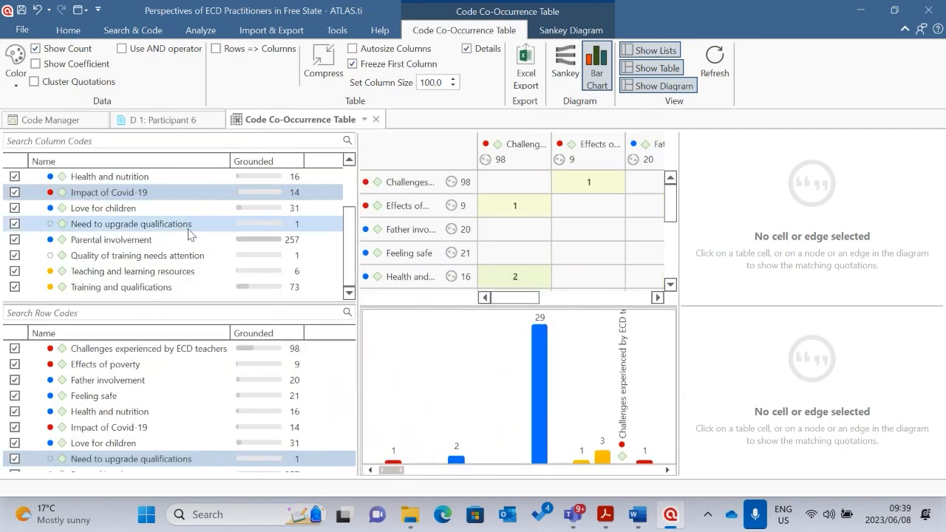
{"action": "left_click_drag", "start_coordinate": [358, 186], "coordinate": [20, 185]}
{"action": "left_click_drag", "start_coordinate": [677, 223], "coordinate": [826, 223]}
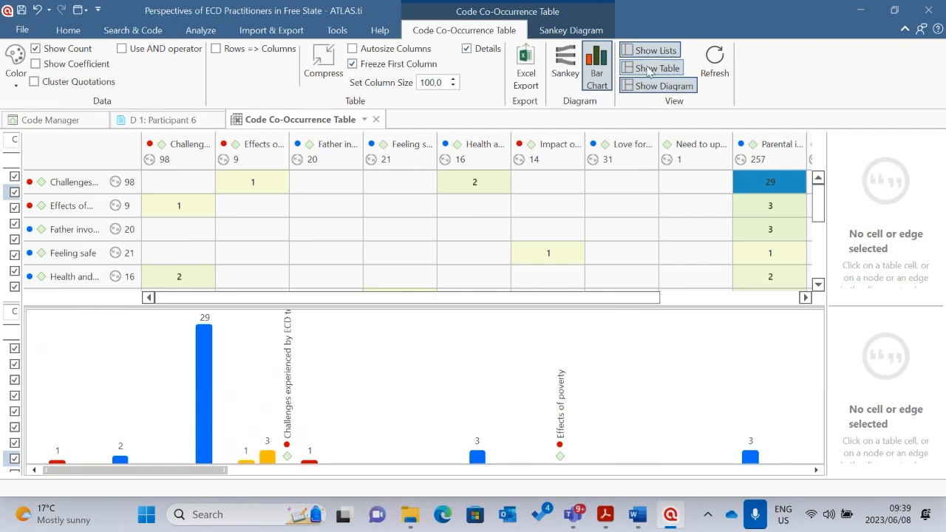
{"action": "left_click", "coordinate": [665, 86]}
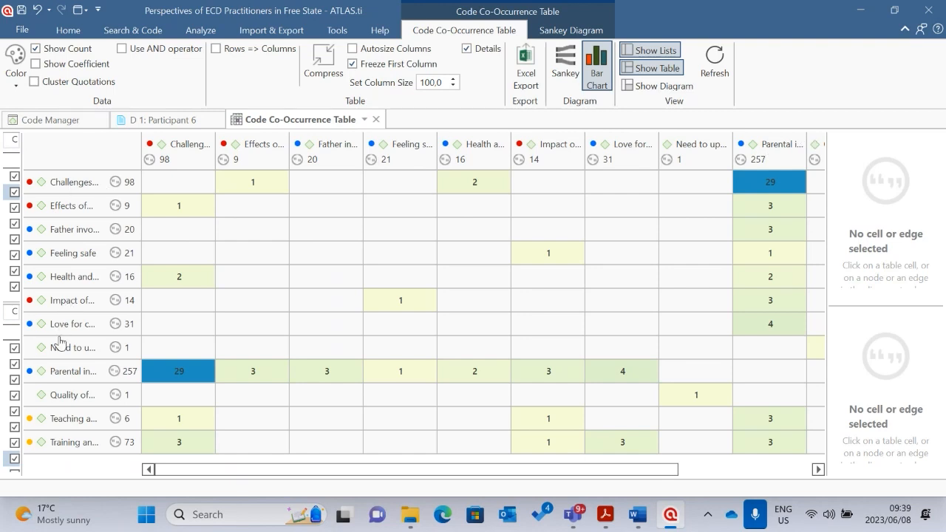
{"action": "left_click_drag", "start_coordinate": [22, 300], "coordinate": [8, 290]}
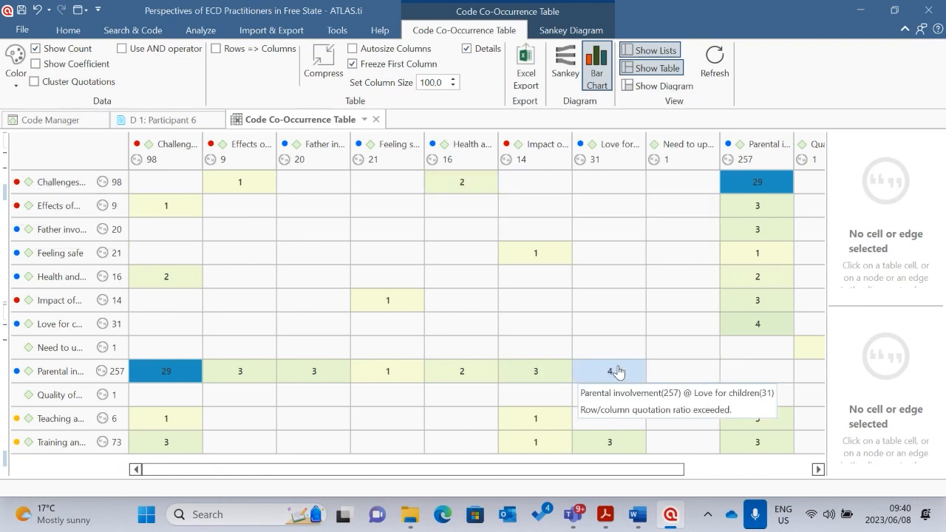
Step: Read the quotations shared by "Challenges experienced by ECD teachers" and "Parental involvement", widening the quotation area for reading and narrowing it again
{"action": "left_click", "coordinate": [761, 190]}
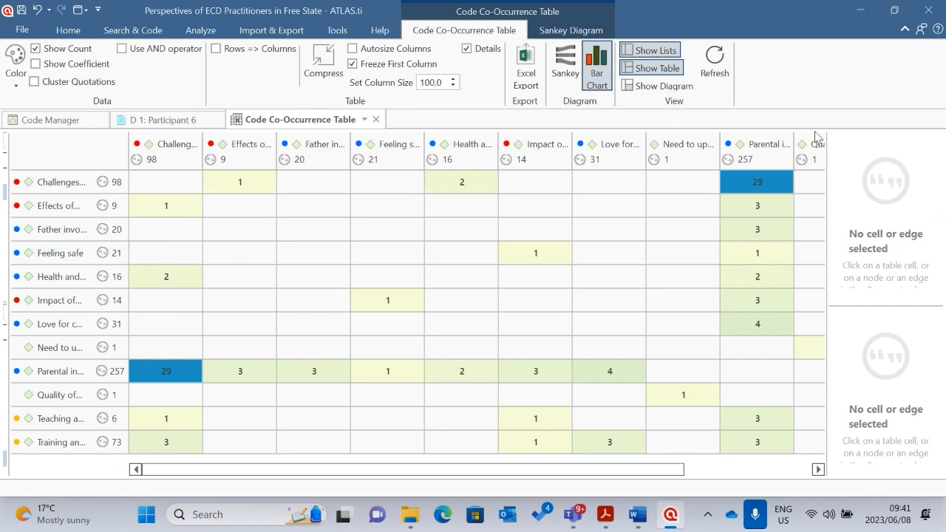
{"action": "left_click", "coordinate": [769, 184]}
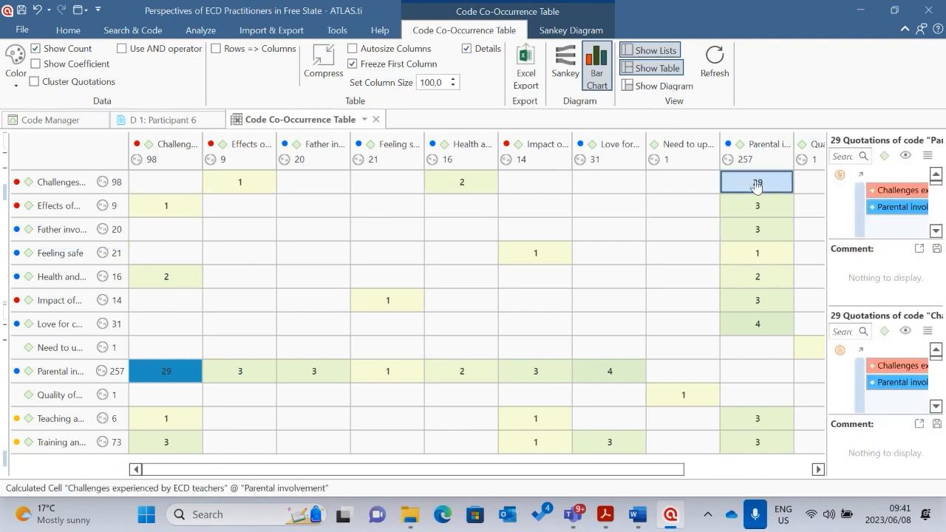
{"action": "left_click_drag", "start_coordinate": [827, 189], "coordinate": [303, 190]}
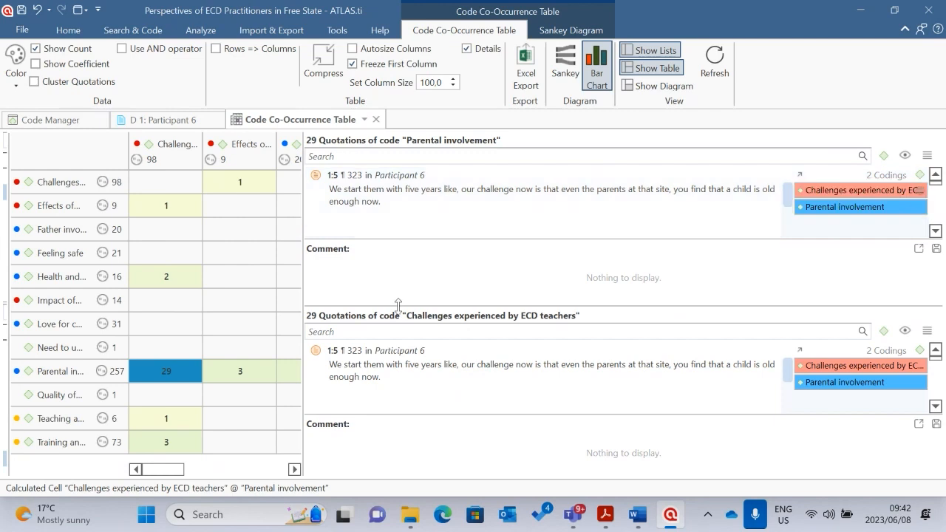
{"action": "scroll", "coordinate": [633, 369], "scroll_direction": "down", "scroll_amount": 1}
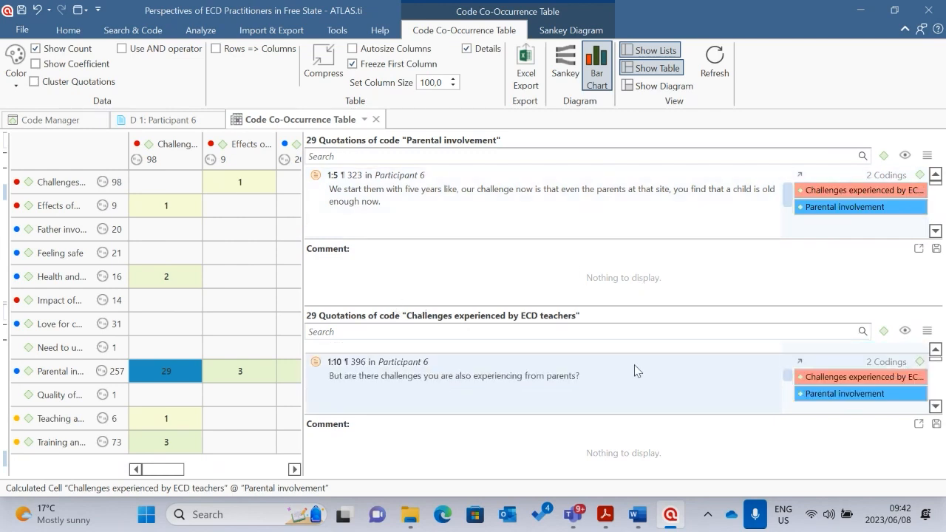
{"action": "scroll", "coordinate": [717, 354], "scroll_direction": "up", "scroll_amount": 1}
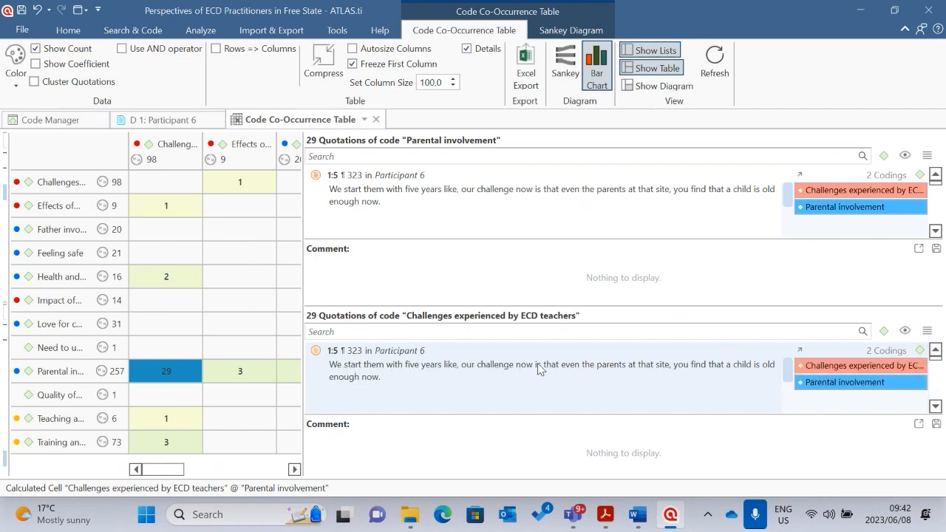
{"action": "scroll", "coordinate": [577, 363], "scroll_direction": "down", "scroll_amount": 1}
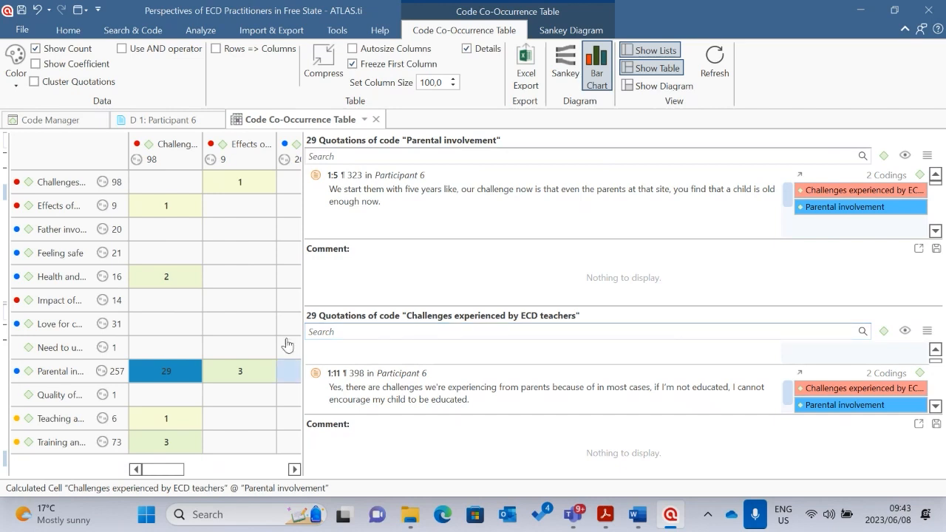
{"action": "left_click_drag", "start_coordinate": [304, 252], "coordinate": [917, 233]}
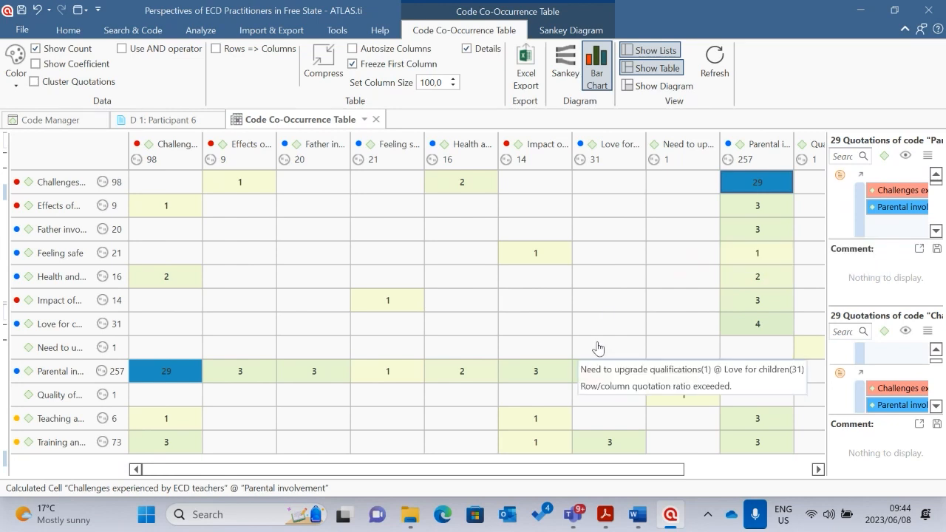
Step: Show the code co-occurrences as a Sankey diagram instead of the bar chart and hide the table
{"action": "left_click", "coordinate": [567, 66]}
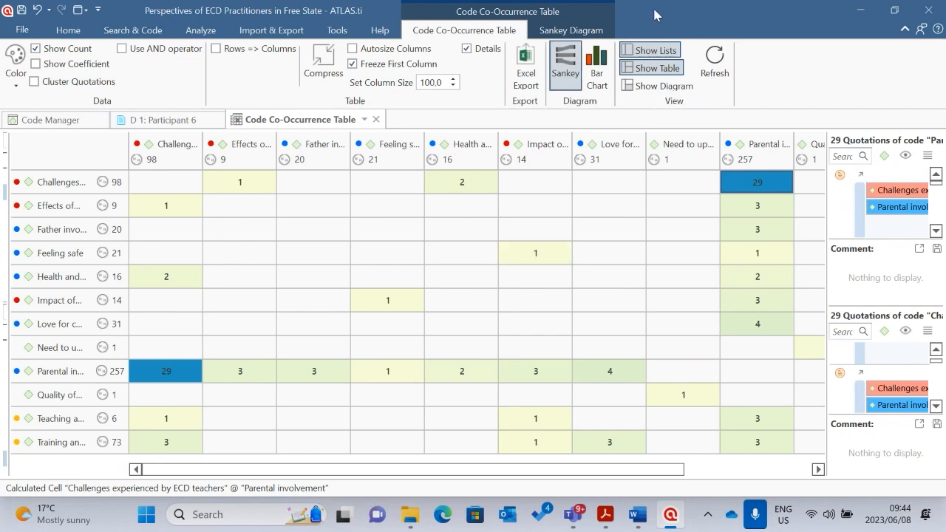
{"action": "left_click", "coordinate": [660, 85]}
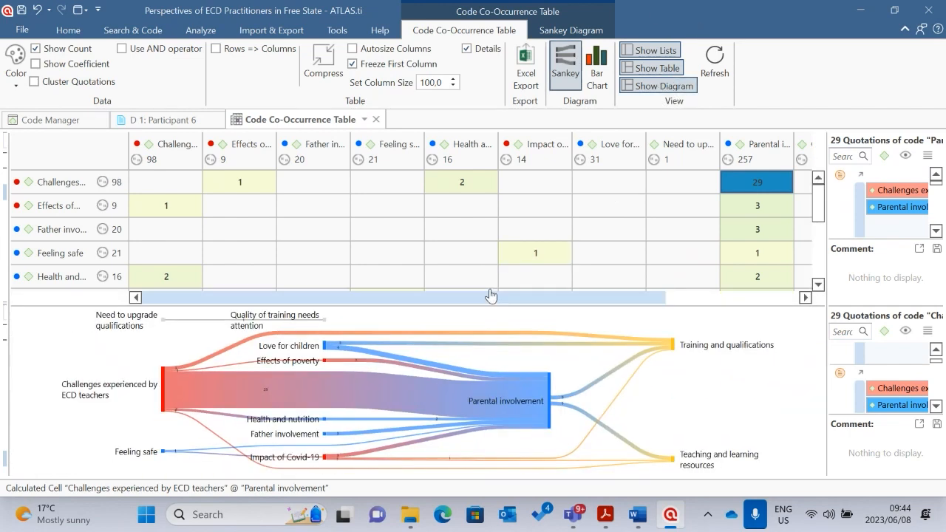
{"action": "left_click", "coordinate": [650, 68]}
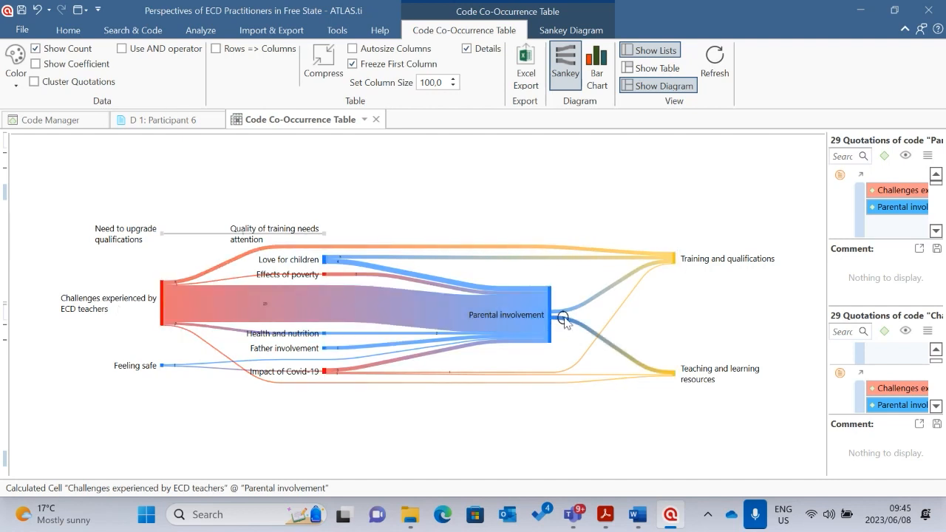
Step: Examine the Sankey links of the "Parental involvement", "Challenges experienced by ECD teachers" and "Love for children" codes
{"action": "mouse_move", "coordinate": [515, 323]}
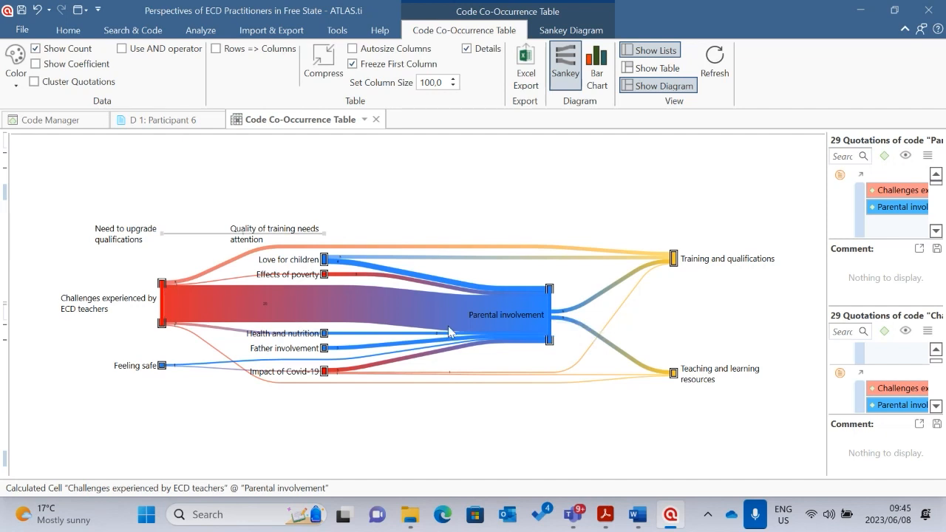
{"action": "left_click", "coordinate": [424, 308]}
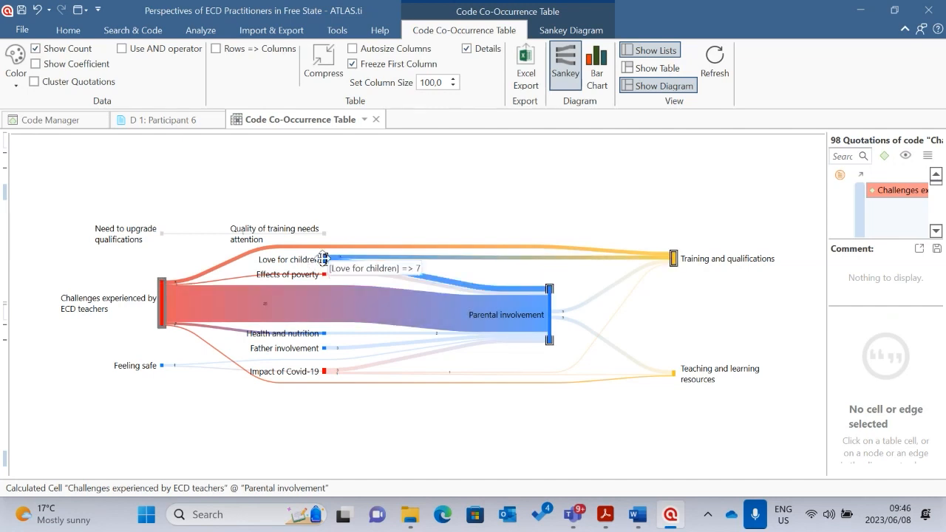
{"action": "left_click", "coordinate": [323, 259]}
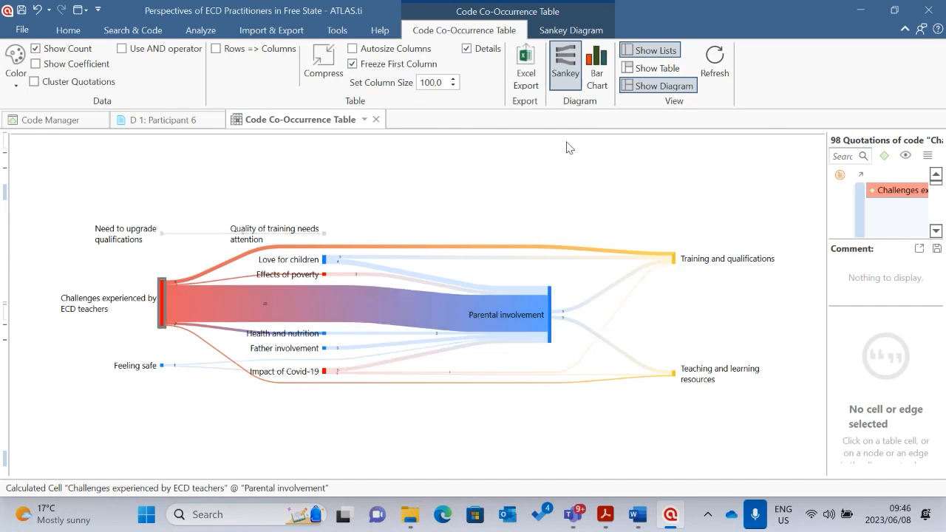
Step: Capture the whole Sankey diagram as a rectangular screenshot with Snipping Tool, and clear the code selection in the diagram
{"action": "left_click", "coordinate": [566, 29]}
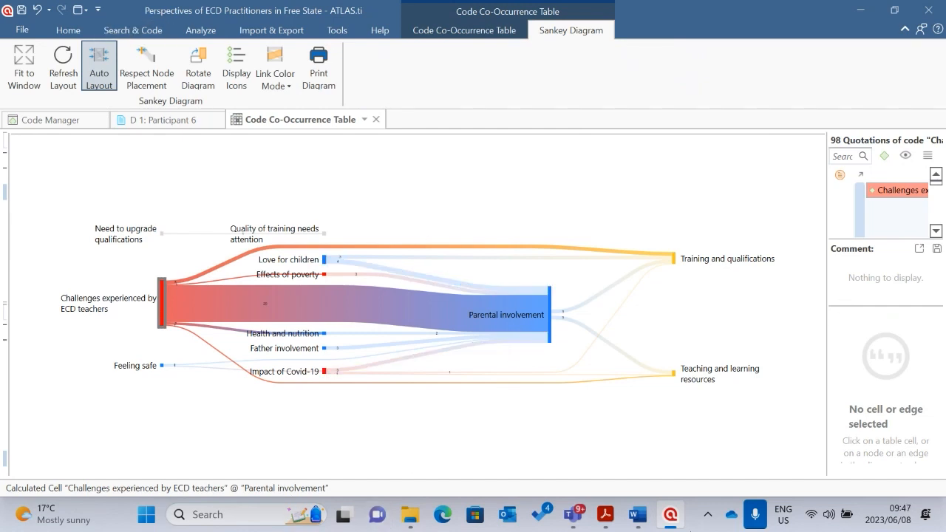
{"action": "left_click", "coordinate": [282, 518]}
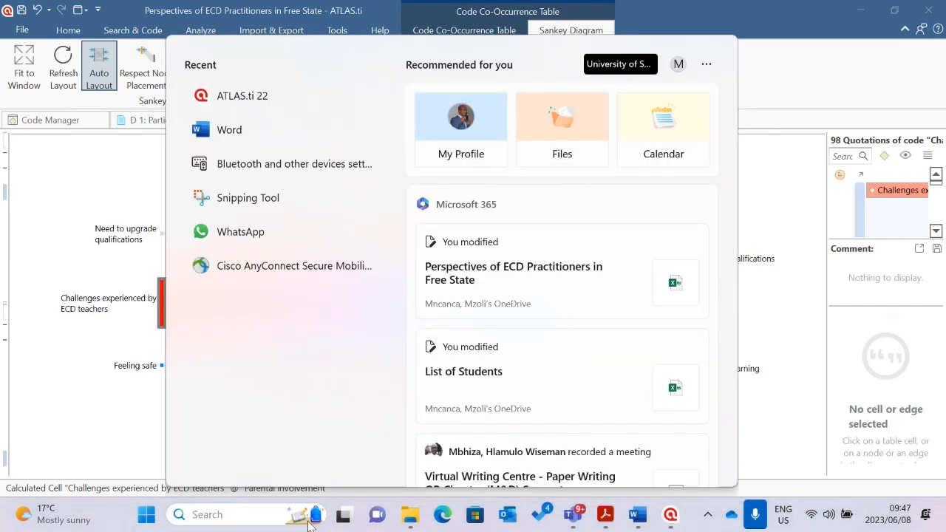
{"action": "type", "text": "snip"}
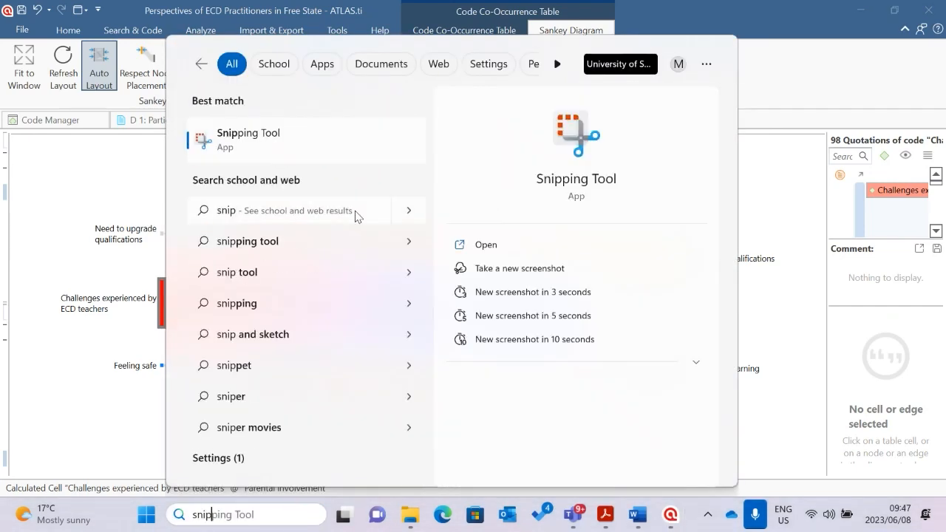
{"action": "left_click", "coordinate": [311, 139]}
{"action": "left_click", "coordinate": [337, 130]}
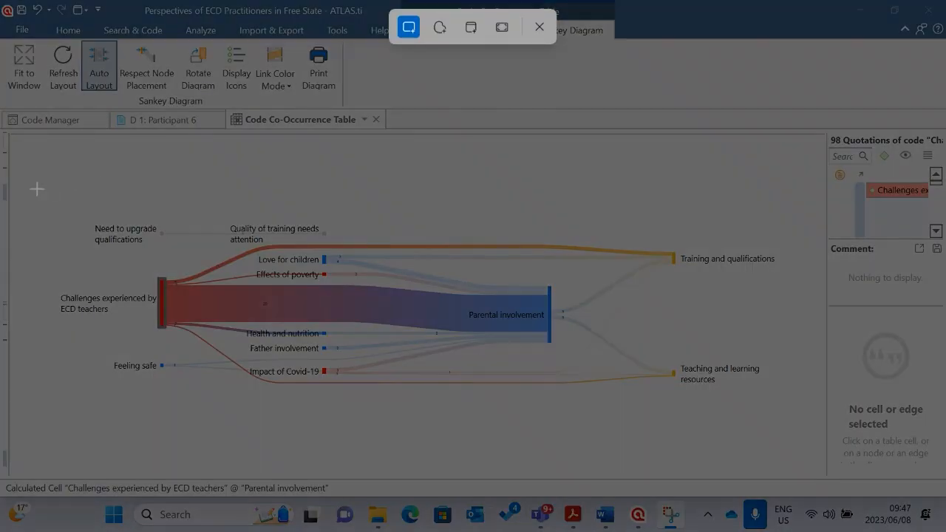
{"action": "left_click_drag", "start_coordinate": [37, 189], "coordinate": [796, 407]}
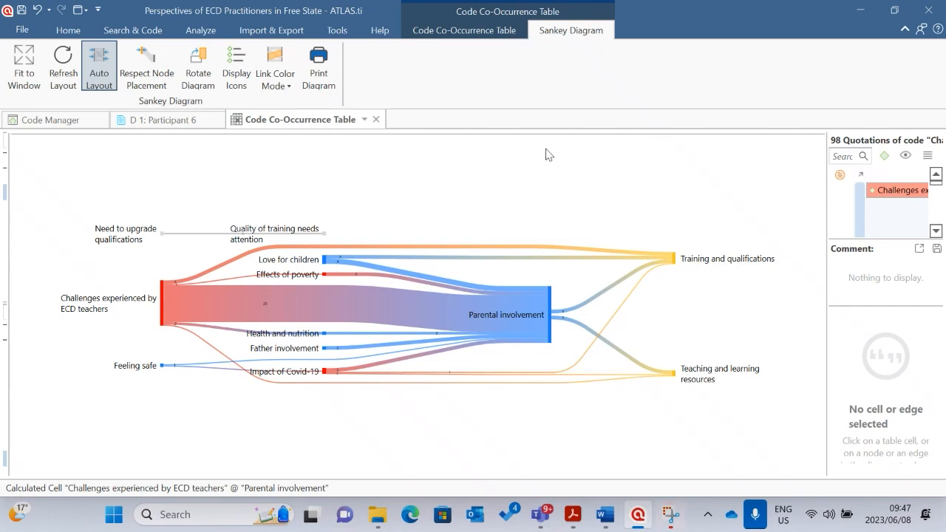
{"action": "left_click", "coordinate": [507, 175]}
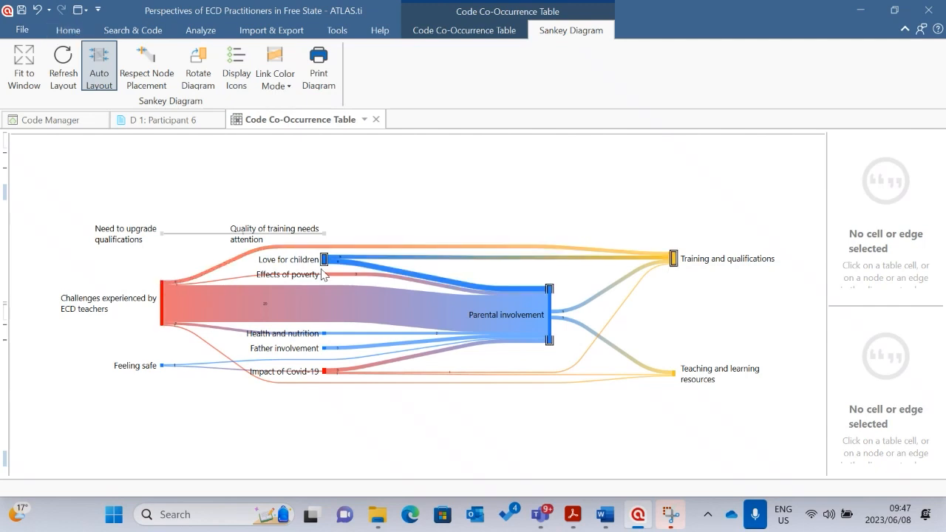
Step: Try the rotated, vertical orientation of the Sankey diagram with its layout options, and return it to horizontal
{"action": "left_click", "coordinate": [204, 74]}
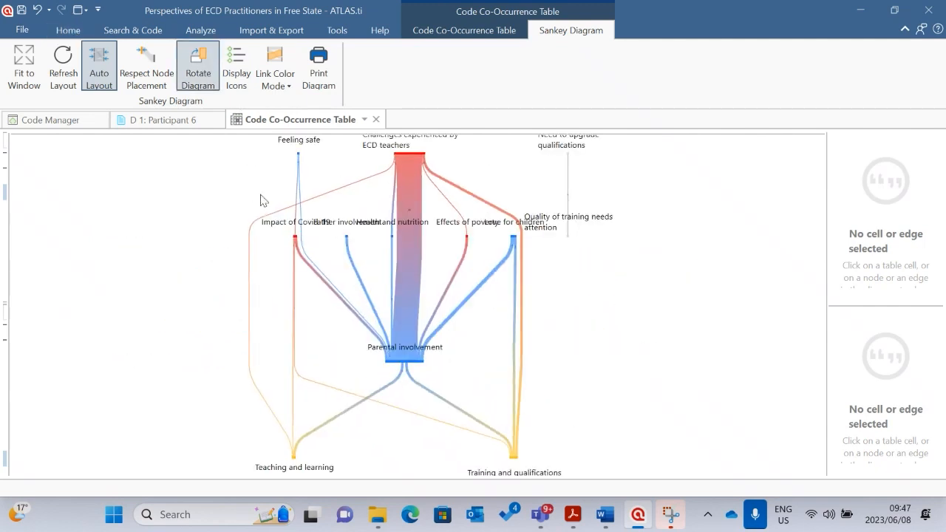
{"action": "left_click", "coordinate": [244, 81]}
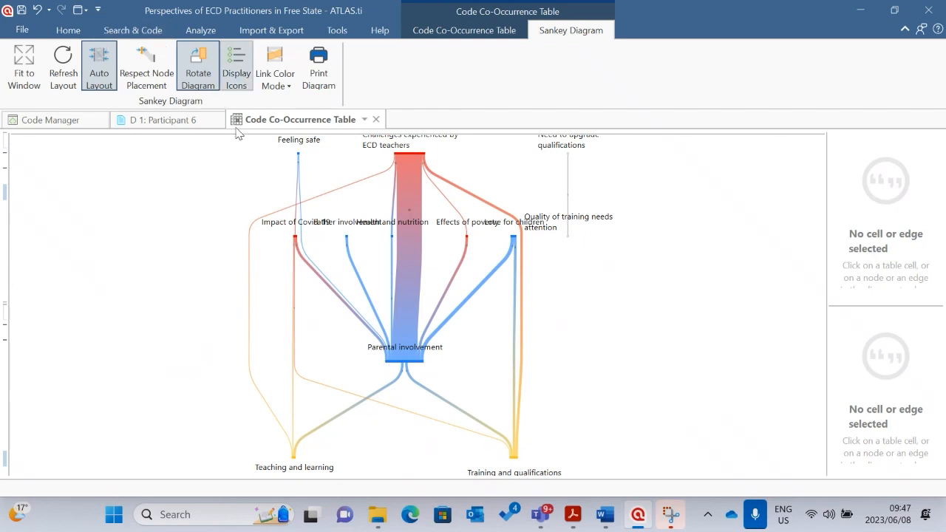
{"action": "left_click", "coordinate": [84, 71]}
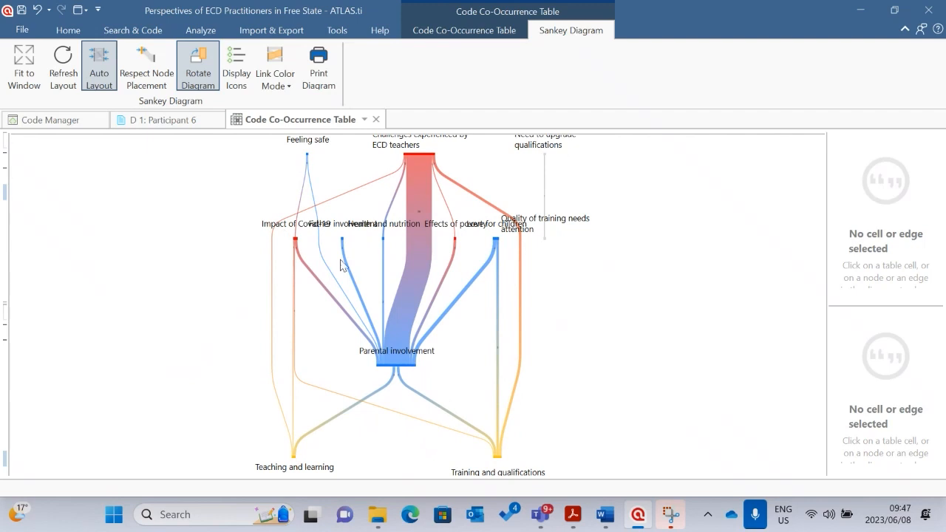
{"action": "left_click", "coordinate": [26, 73]}
{"action": "left_click", "coordinate": [65, 65]}
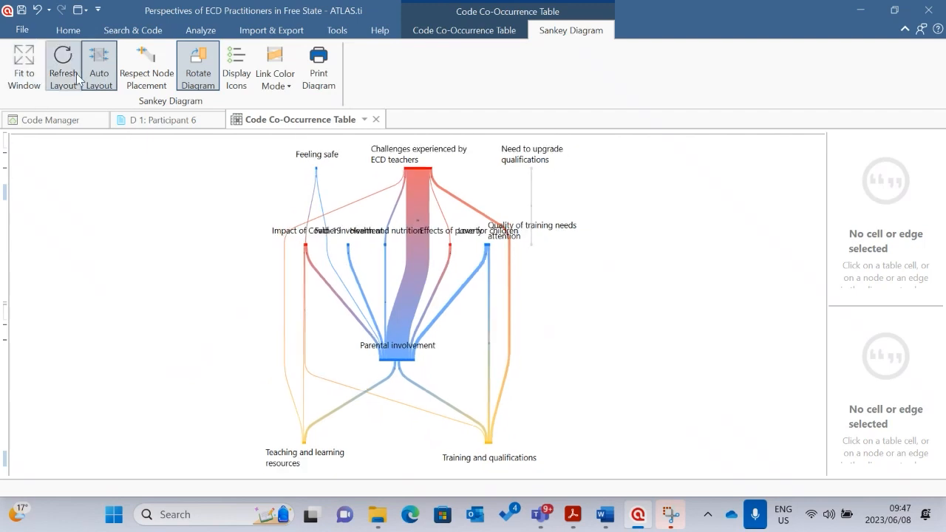
{"action": "left_click", "coordinate": [201, 69]}
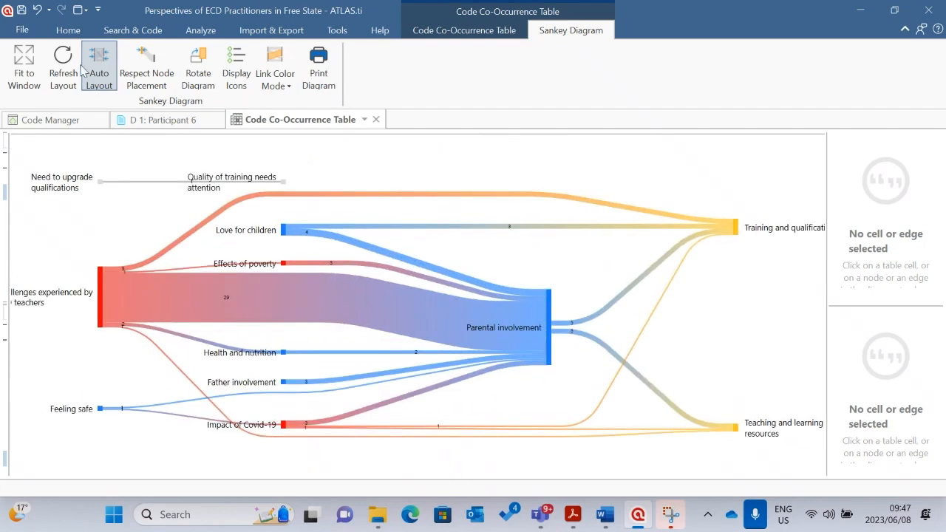
Step: Move the "Parental involvement" node further towards the training codes and fit the Sankey diagram to the window
{"action": "left_click", "coordinate": [24, 70]}
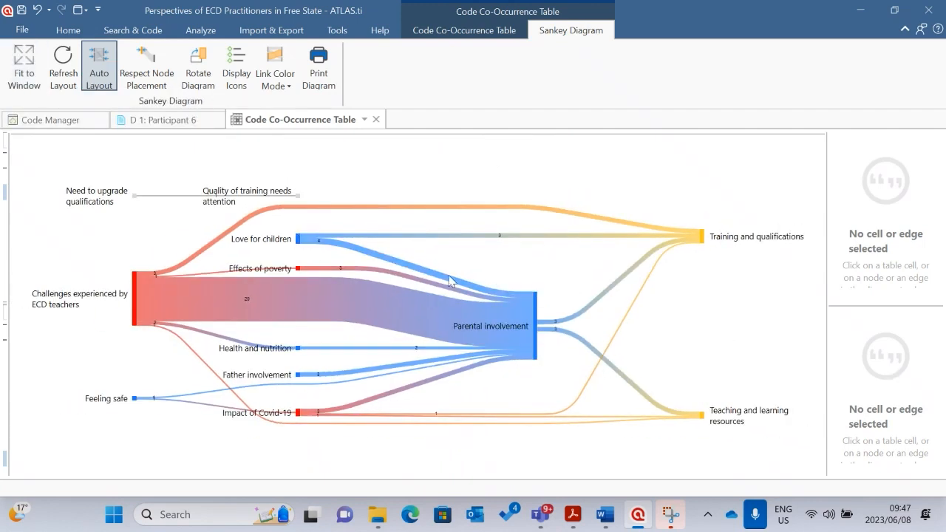
{"action": "left_click_drag", "start_coordinate": [526, 327], "coordinate": [751, 323]}
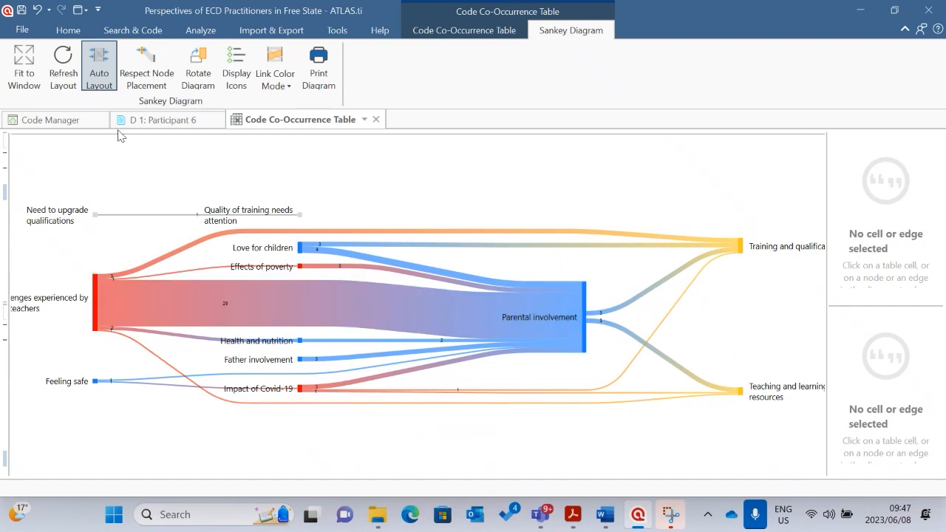
{"action": "left_click", "coordinate": [23, 65]}
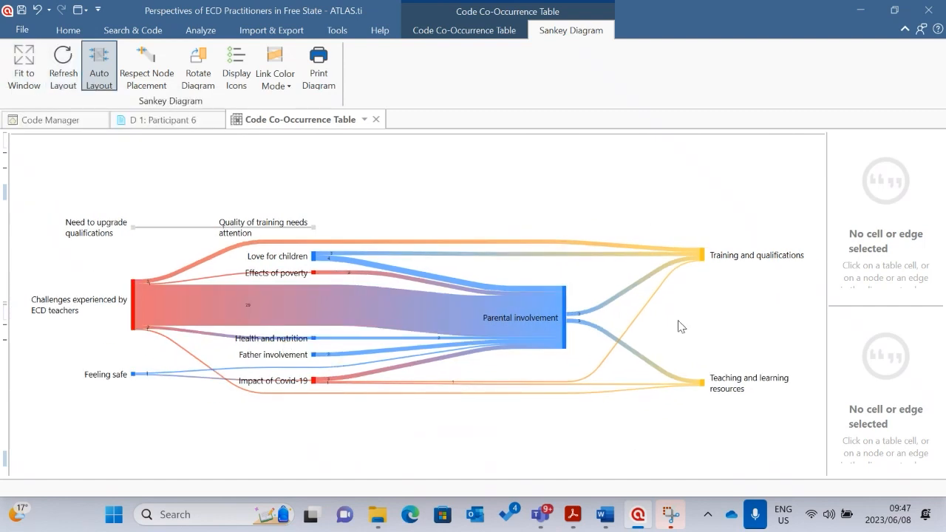
Step: Try moving the "Training and qualifications" and "Teaching and learning resources" nodes closer to "Parental involvement", and refresh the layout
{"action": "left_click_drag", "start_coordinate": [703, 255], "coordinate": [591, 252]}
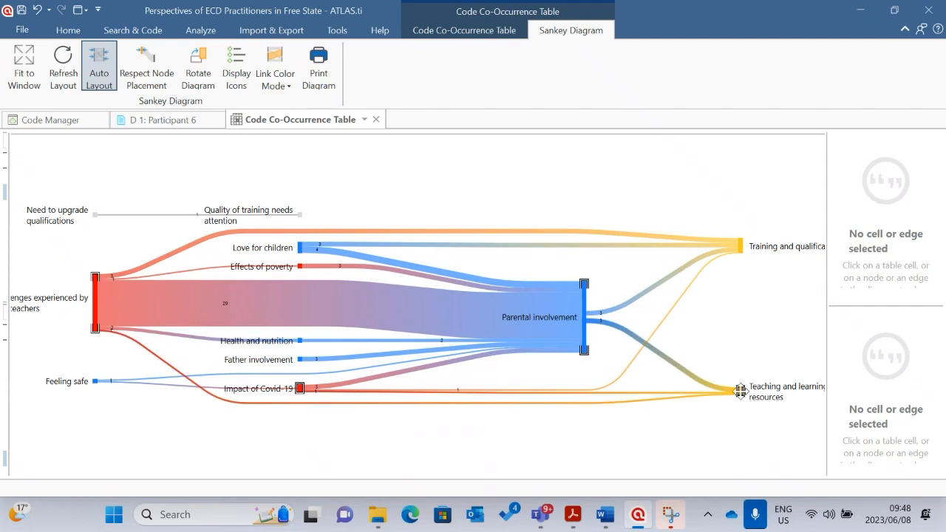
{"action": "left_click_drag", "start_coordinate": [741, 391], "coordinate": [623, 382]}
{"action": "left_click", "coordinate": [63, 70]}
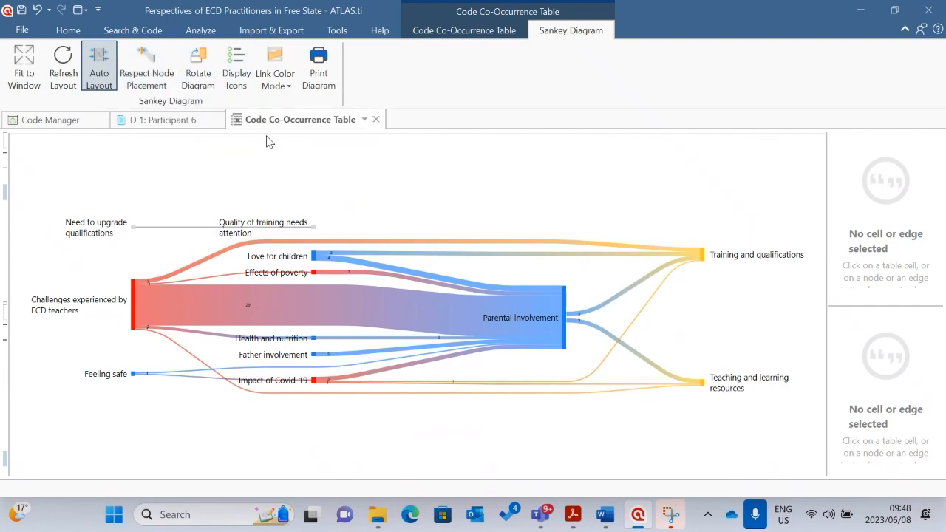
Step: Display the code icons on the nodes of the Sankey diagram
{"action": "left_click", "coordinate": [236, 65]}
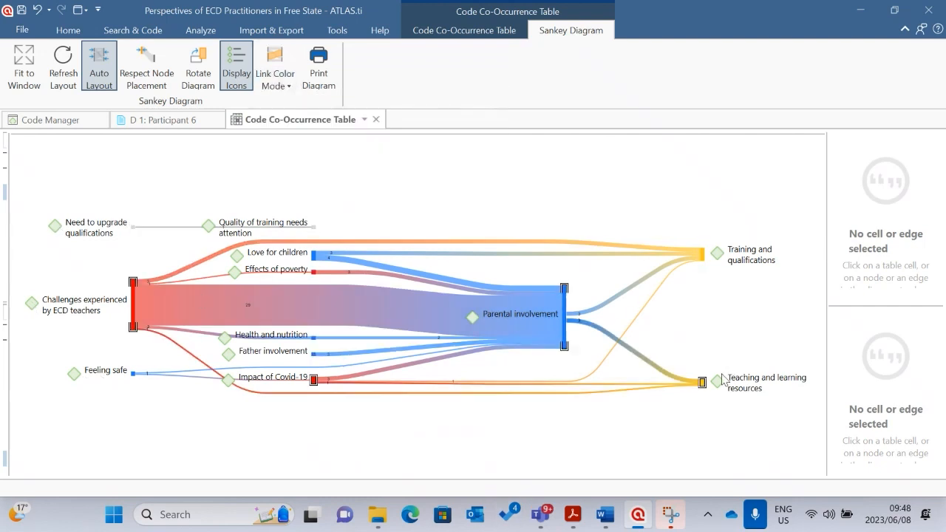
{"action": "left_click", "coordinate": [231, 67]}
{"action": "left_click", "coordinate": [231, 66]}
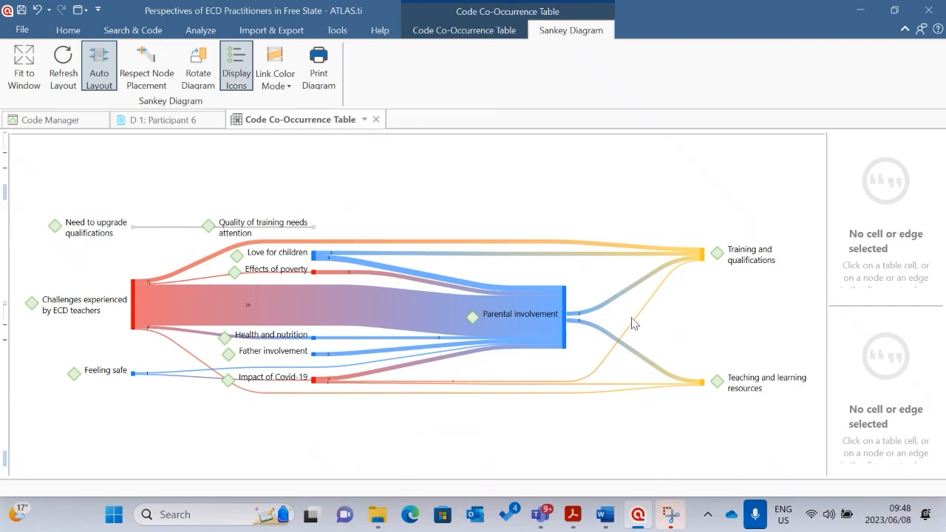
Step: Show the co-occurrence table with the Sankey diagram, view the table alone, and bring the diagram back below it
{"action": "left_click", "coordinate": [463, 31]}
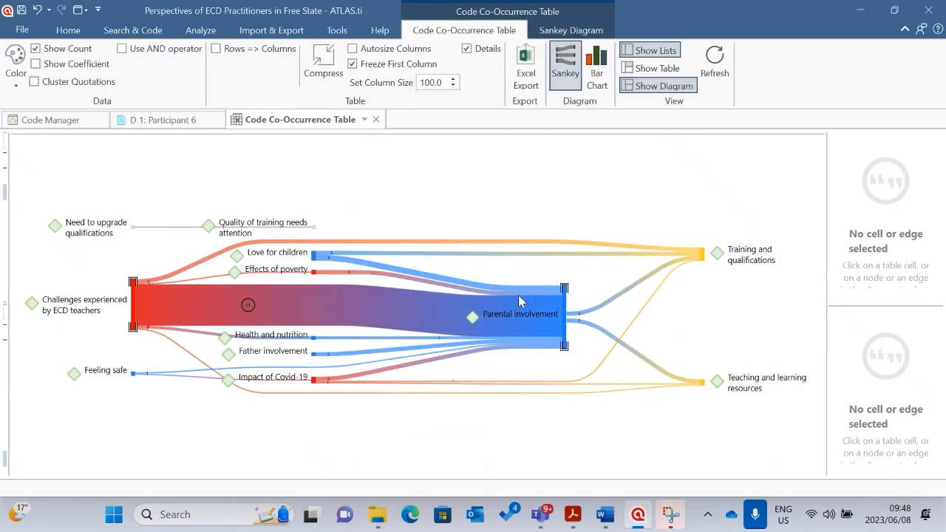
{"action": "left_click", "coordinate": [650, 68]}
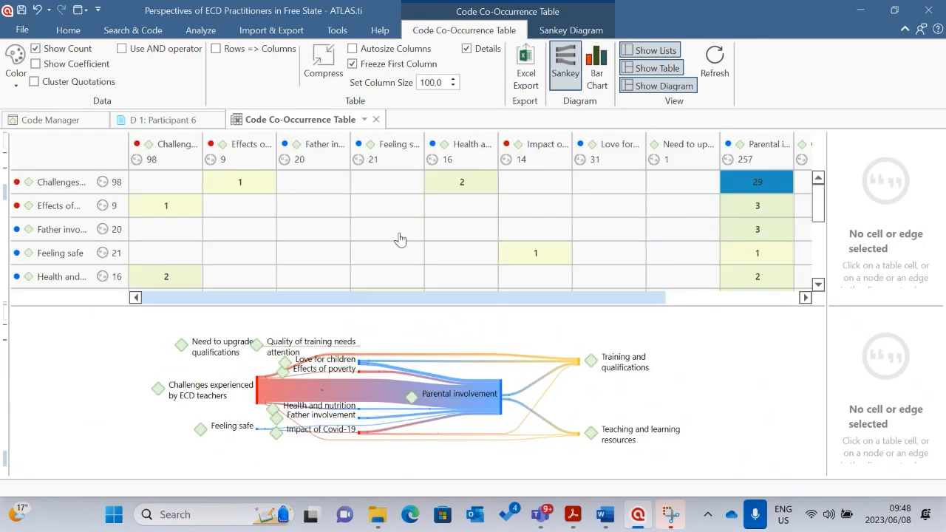
{"action": "left_click", "coordinate": [657, 86]}
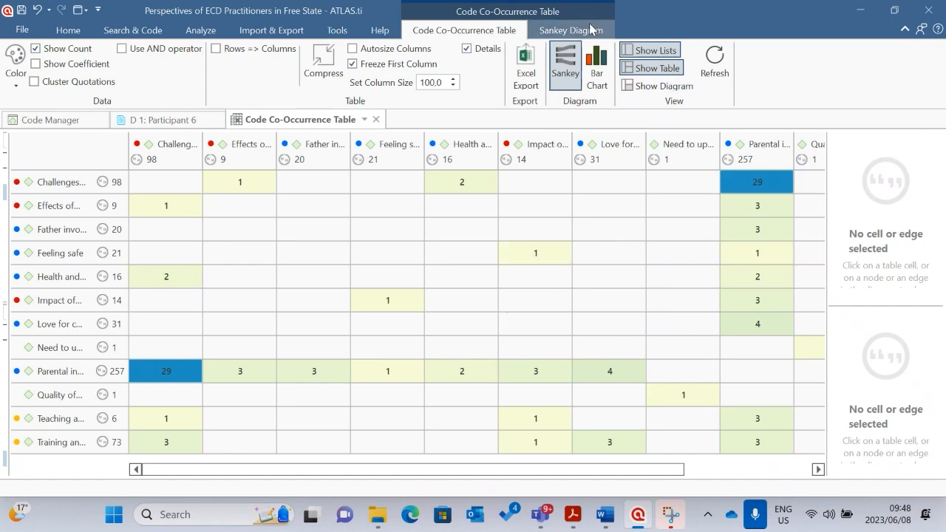
{"action": "left_click", "coordinate": [566, 61]}
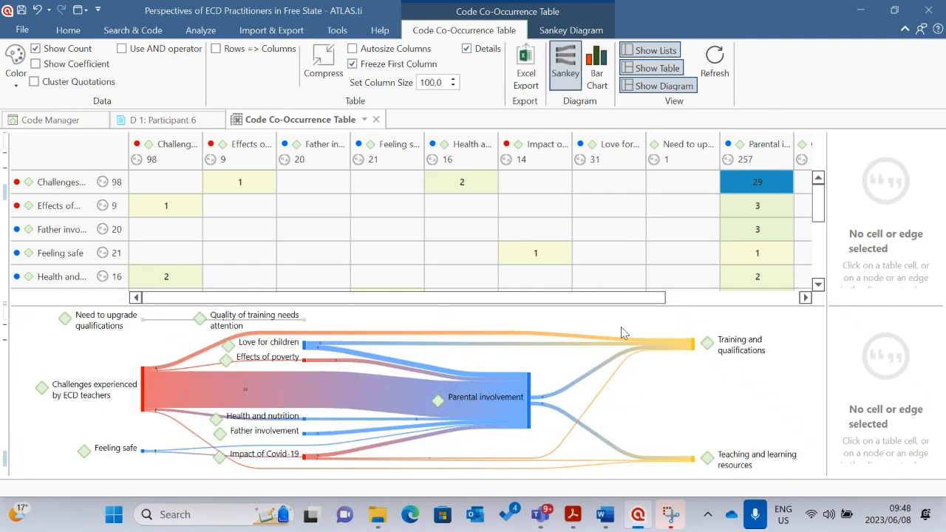
Step: View the code co-occurrences as a bar chart, with and without the table, and return to the table alone
{"action": "left_click", "coordinate": [596, 77]}
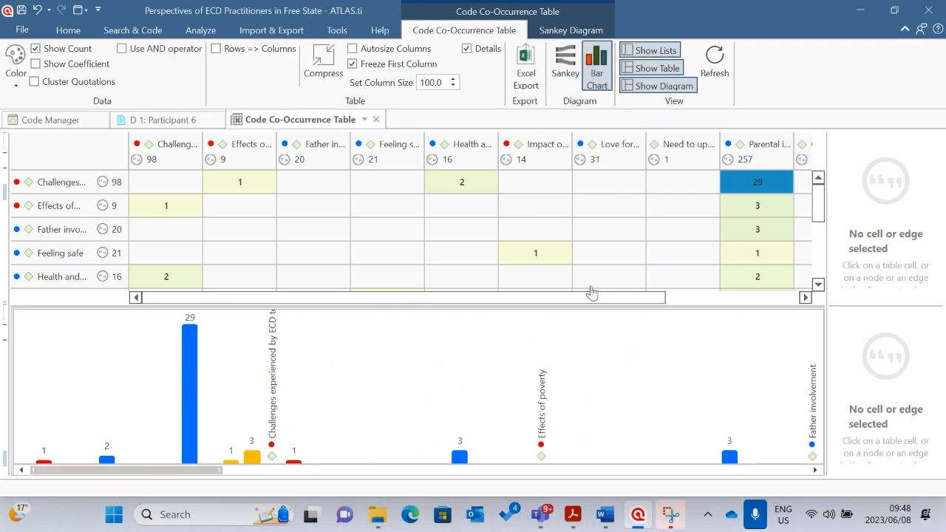
{"action": "left_click", "coordinate": [658, 68]}
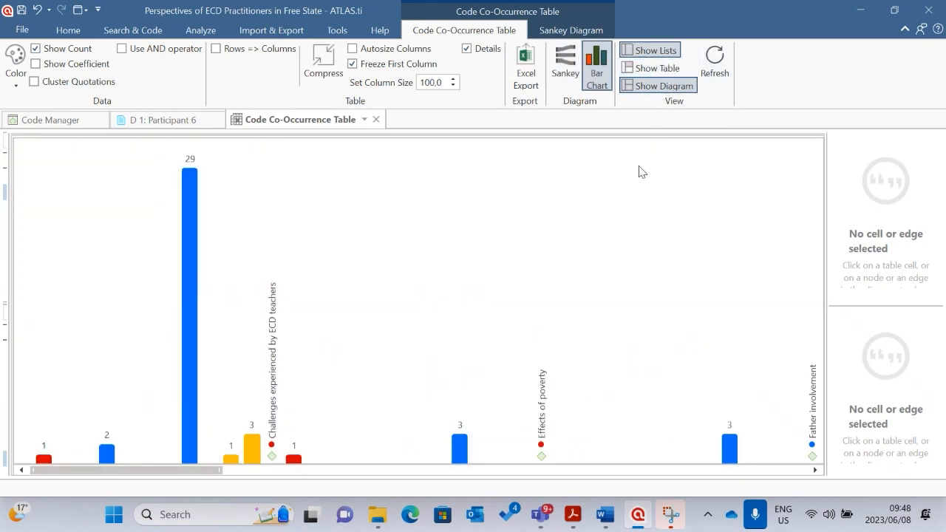
{"action": "left_click", "coordinate": [656, 67]}
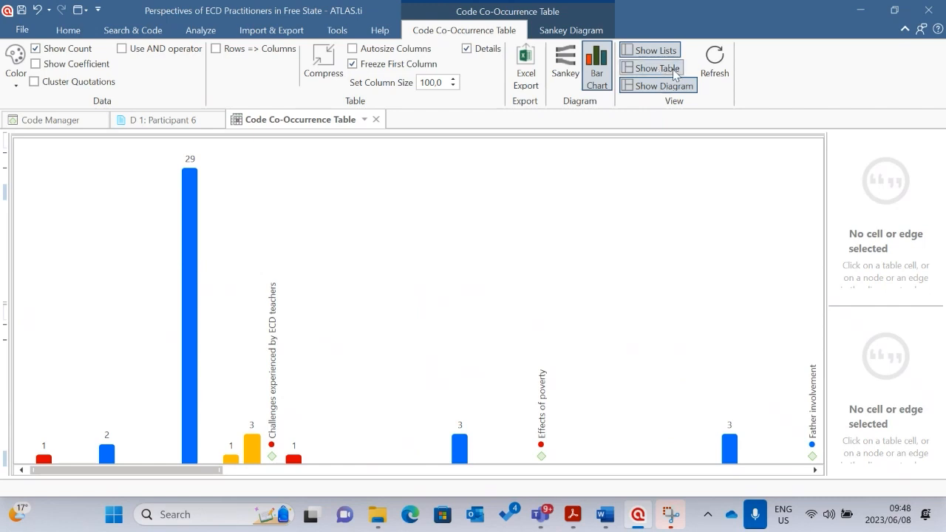
{"action": "left_click", "coordinate": [658, 87]}
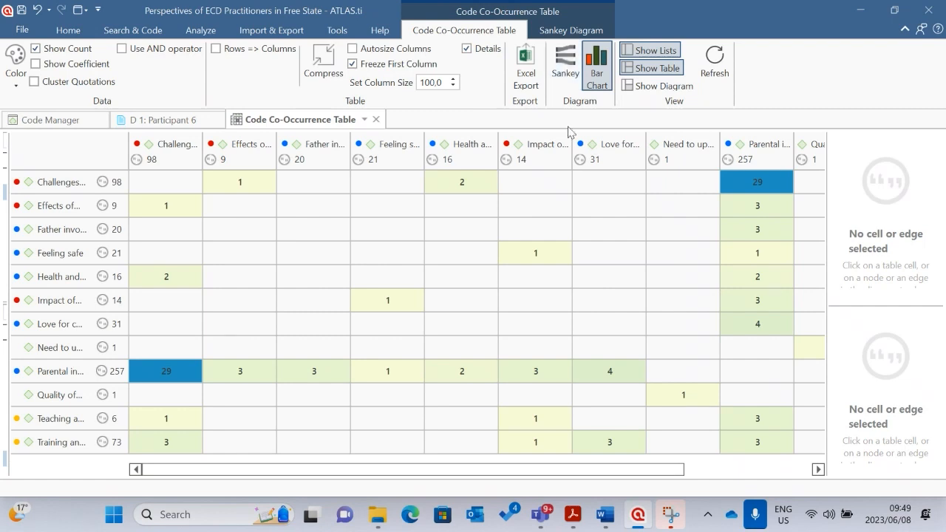
Step: Set the diagram type back to Sankey, view it alongside the table, and hide the diagram
{"action": "left_click", "coordinate": [569, 68]}
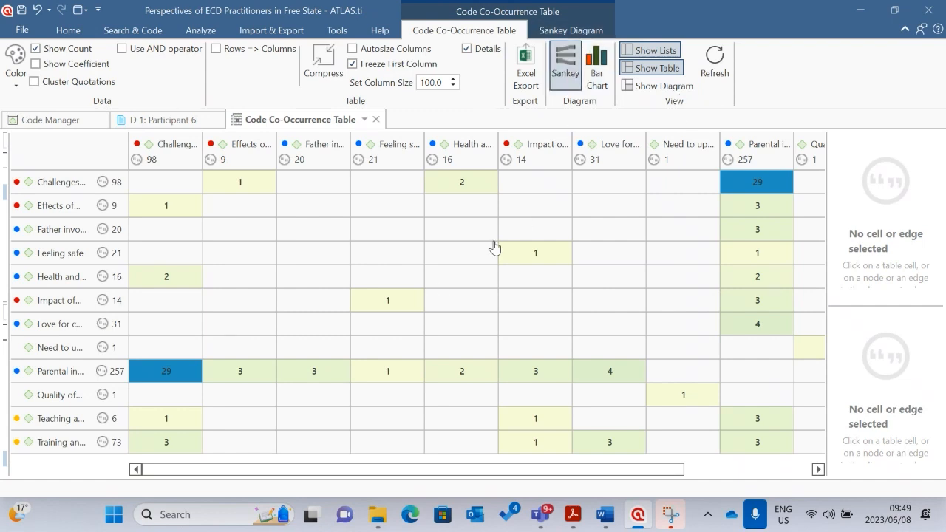
{"action": "left_click", "coordinate": [643, 86]}
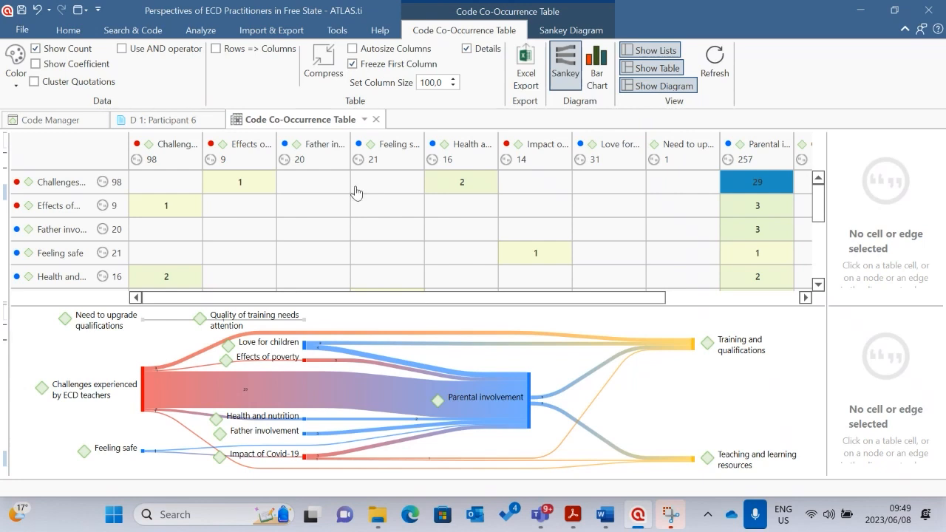
{"action": "left_click", "coordinate": [670, 85]}
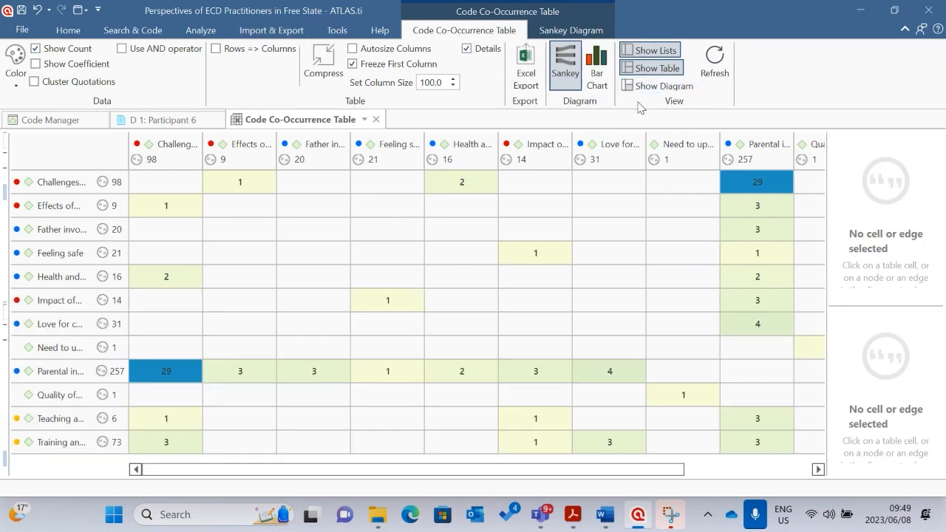
Step: View the co-occurrence coefficients in the table, hide them again, and close the Code Co-Occurrence Table
{"action": "left_click", "coordinate": [35, 65]}
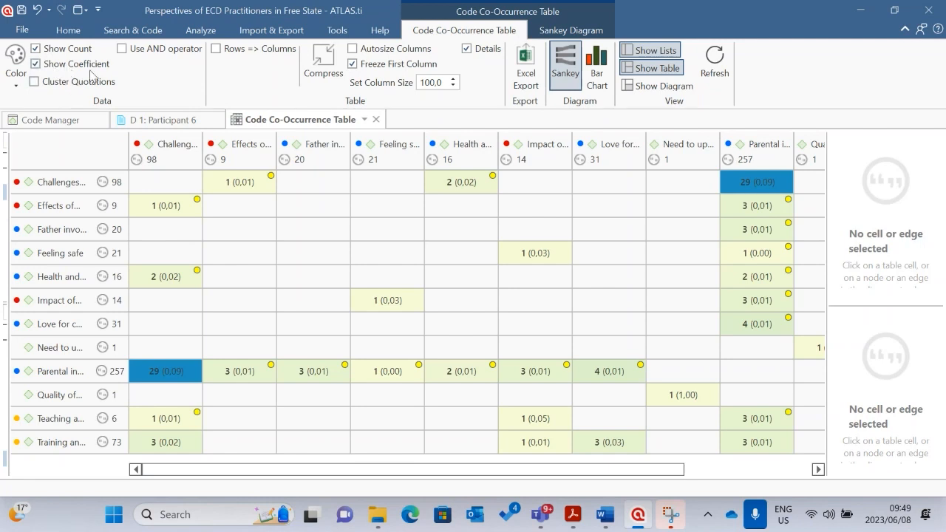
{"action": "left_click", "coordinate": [37, 64]}
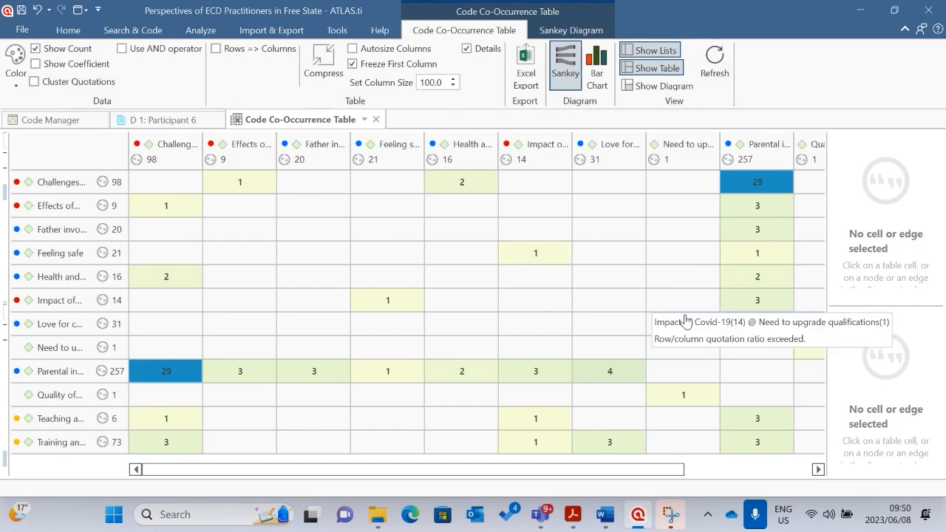
{"action": "left_click", "coordinate": [376, 120]}
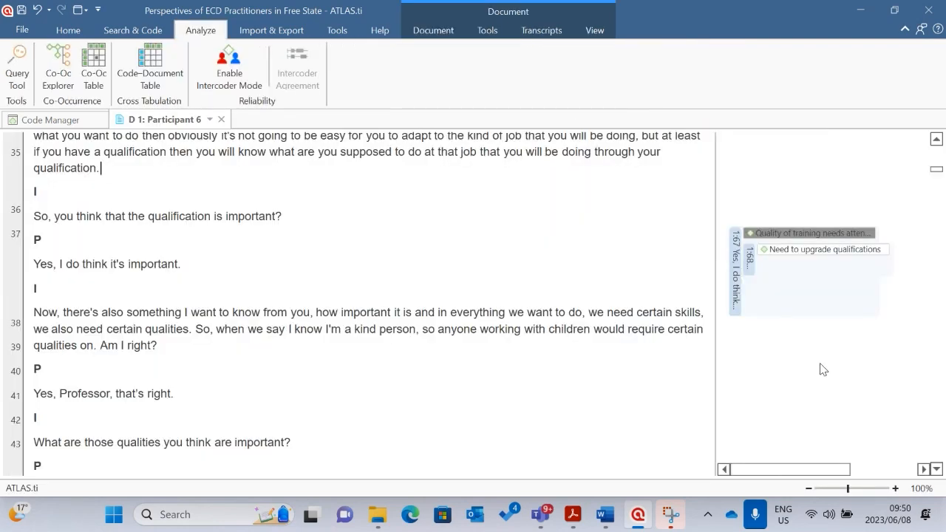
{"action": "left_click", "coordinate": [68, 30]}
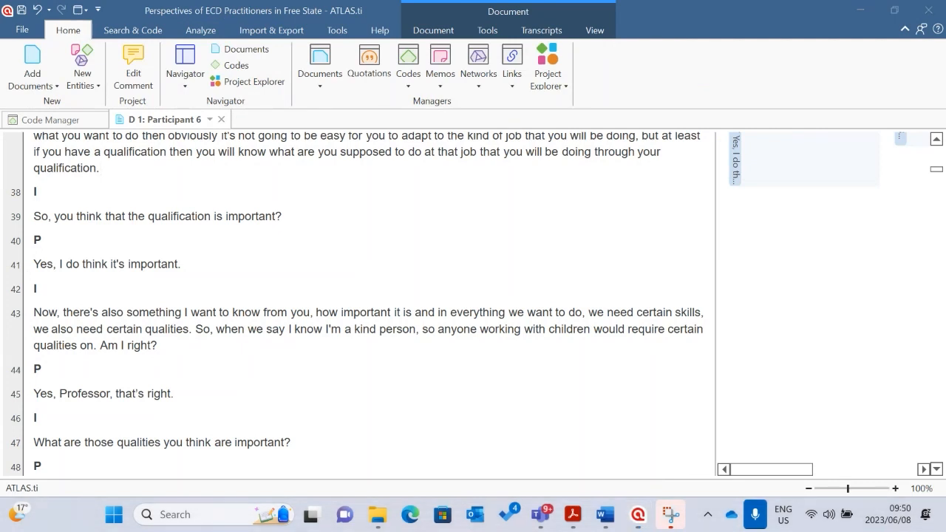
Step: Switch to Adobe Acrobat to read the research training workshop invitation, and return to ATLAS.ti
{"action": "key", "text": "alt+Tab"}
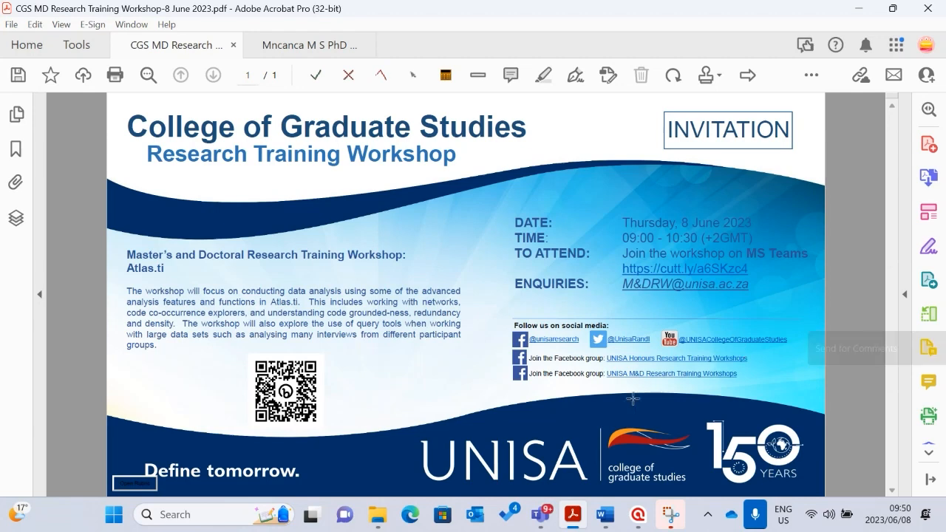
{"action": "left_click", "coordinate": [857, 9]}
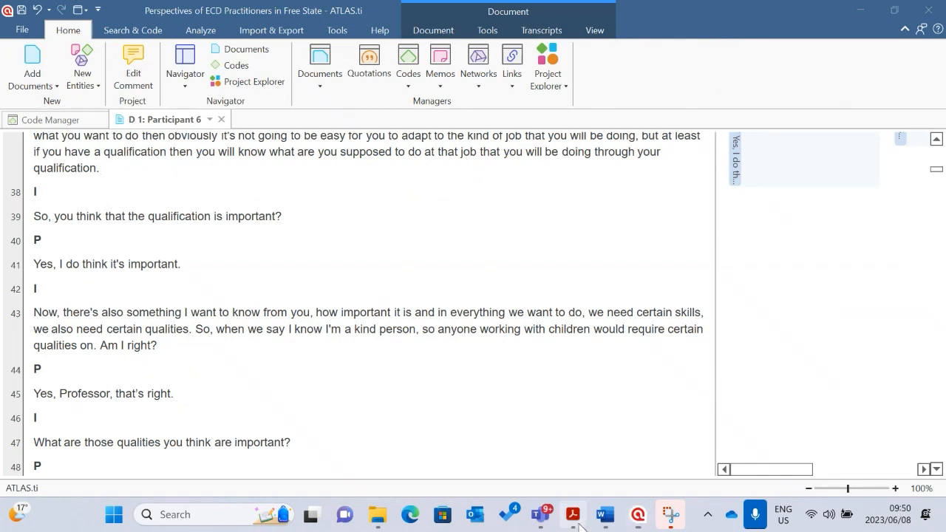
{"action": "mouse_move", "coordinate": [569, 510]}
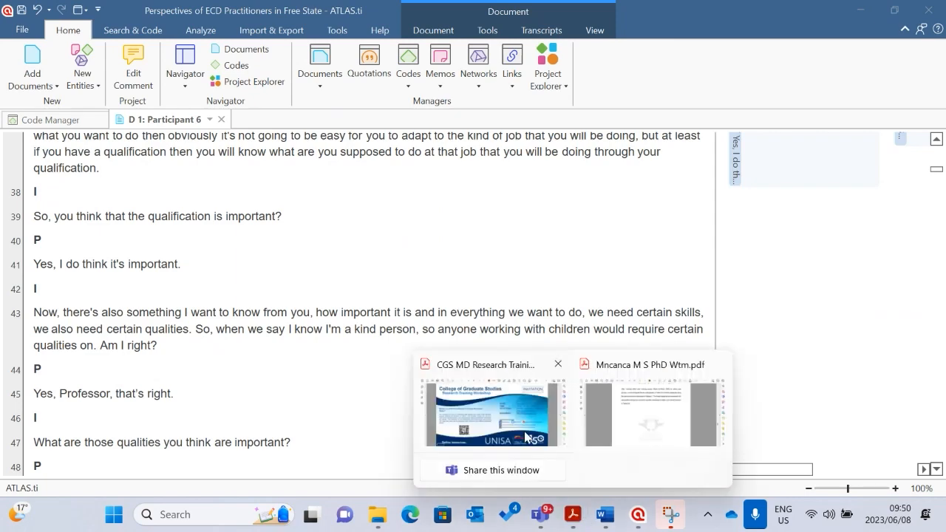
{"action": "left_click", "coordinate": [528, 437]}
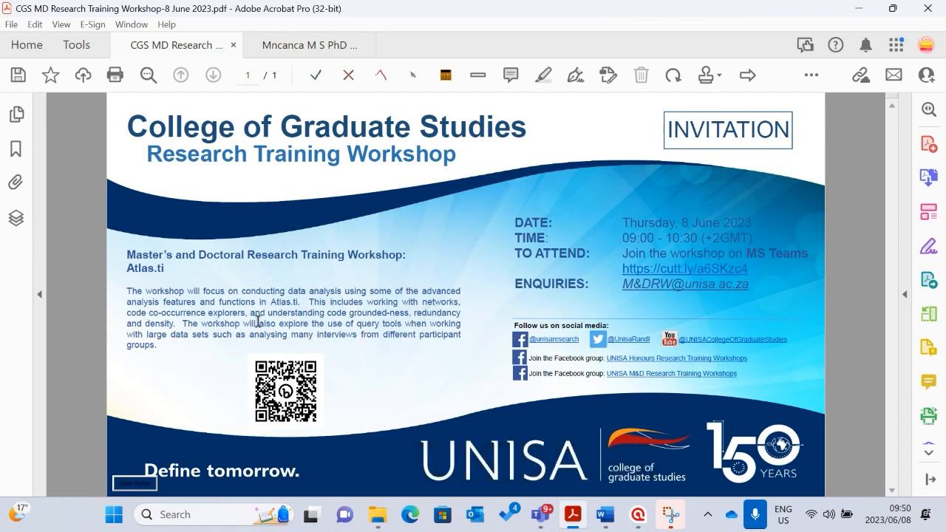
{"action": "left_click", "coordinate": [858, 8]}
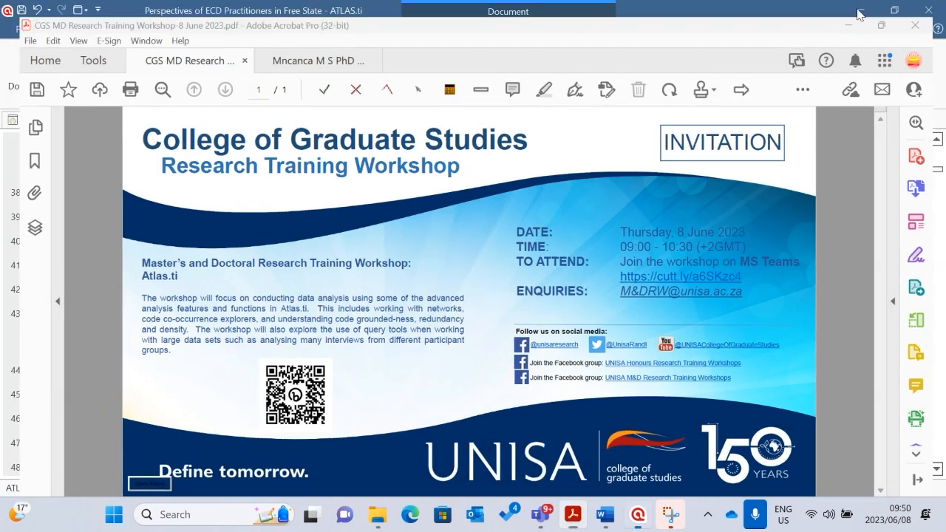
Step: Return to the "Participant 6" interview transcript and close it
{"action": "scroll", "coordinate": [61, 147], "scroll_direction": "up", "scroll_amount": 3}
{"action": "left_click", "coordinate": [73, 124]}
{"action": "left_click", "coordinate": [164, 119]}
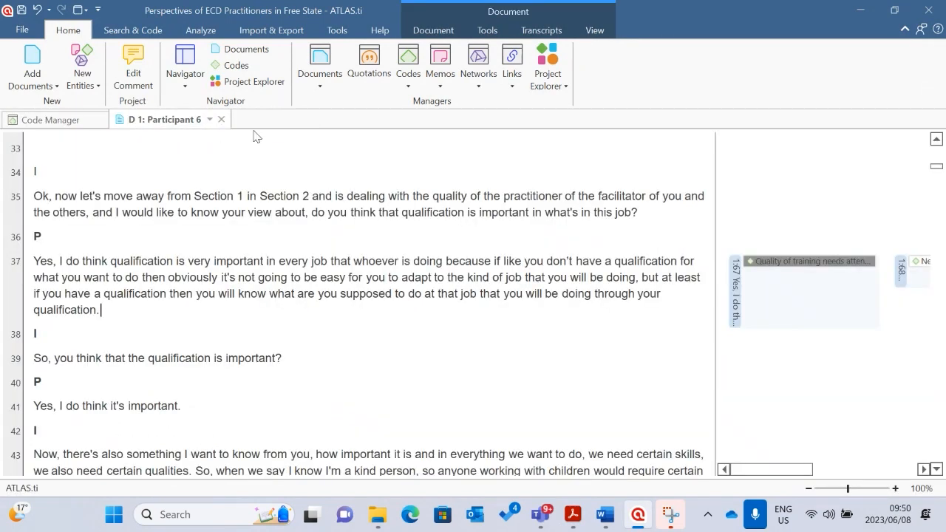
{"action": "left_click", "coordinate": [222, 120]}
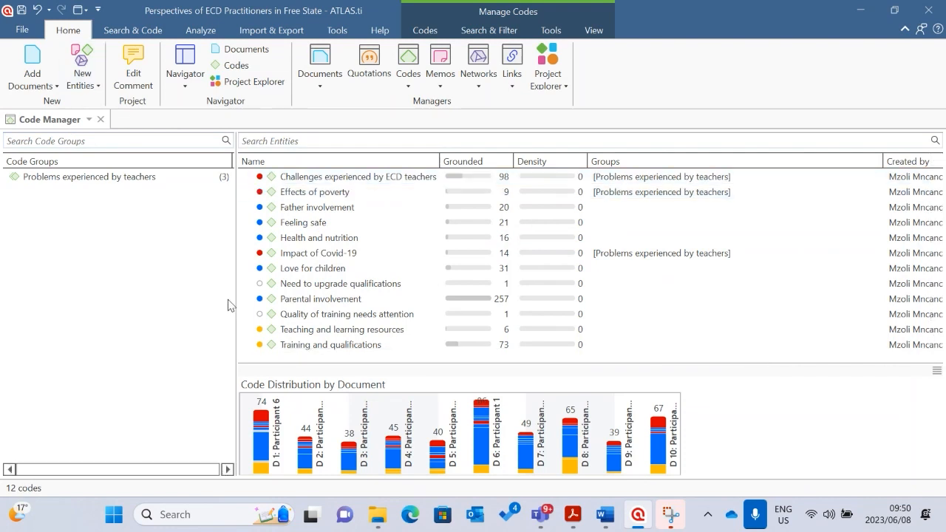
Step: Open the Project Explorer and close the Code Manager to show the project overview
{"action": "left_click", "coordinate": [251, 82]}
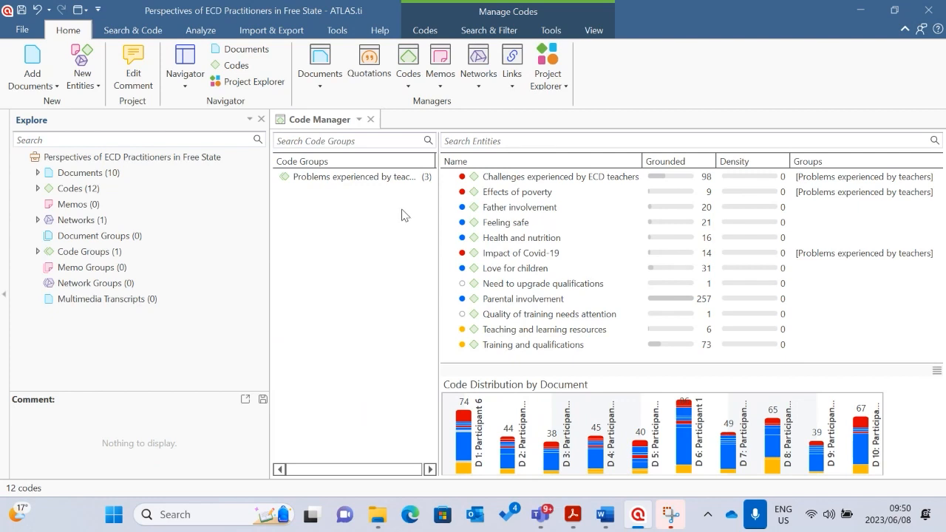
{"action": "left_click", "coordinate": [371, 119]}
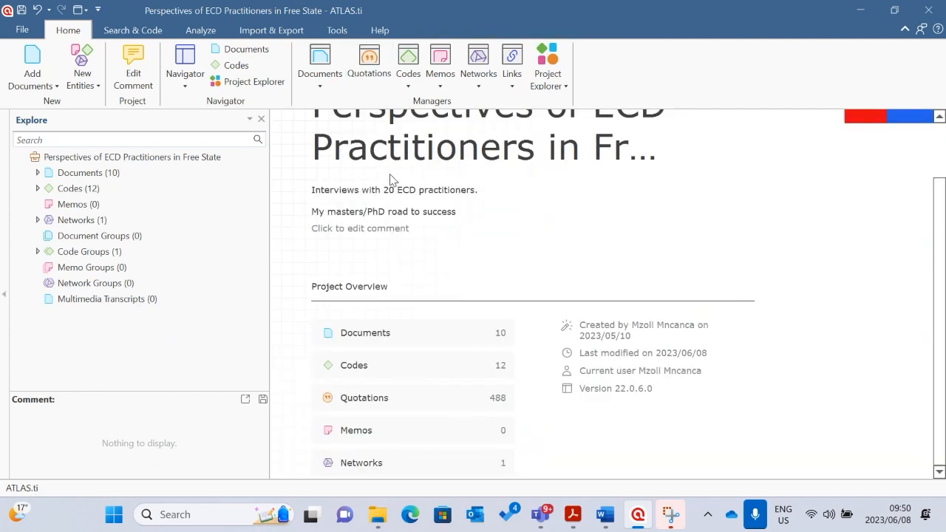
{"action": "scroll", "coordinate": [390, 179], "scroll_direction": "up", "scroll_amount": 2}
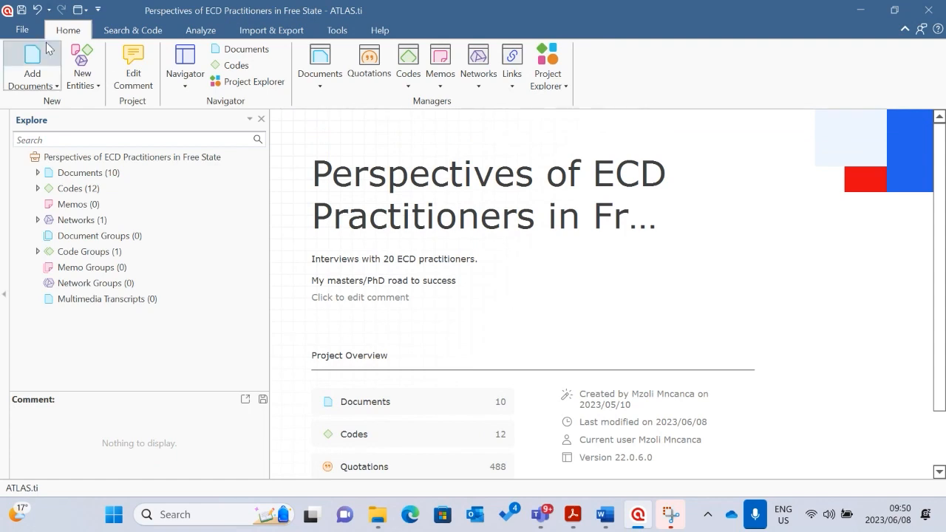
Step: Reopen the Code Manager and examine how "Parental involvement" and "Challenges experienced by ECD teachers" are grounded across the documents
{"action": "left_click", "coordinate": [408, 86]}
{"action": "left_click", "coordinate": [431, 103]}
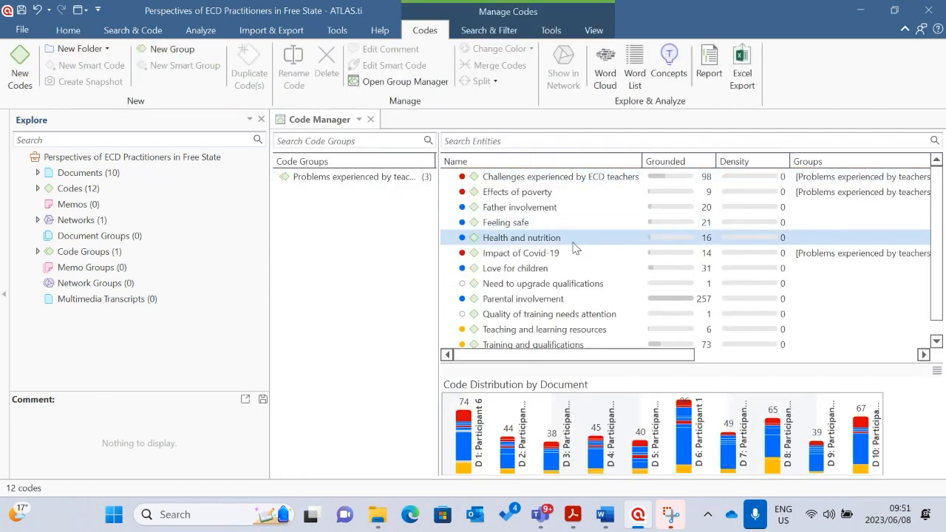
{"action": "left_click", "coordinate": [699, 223]}
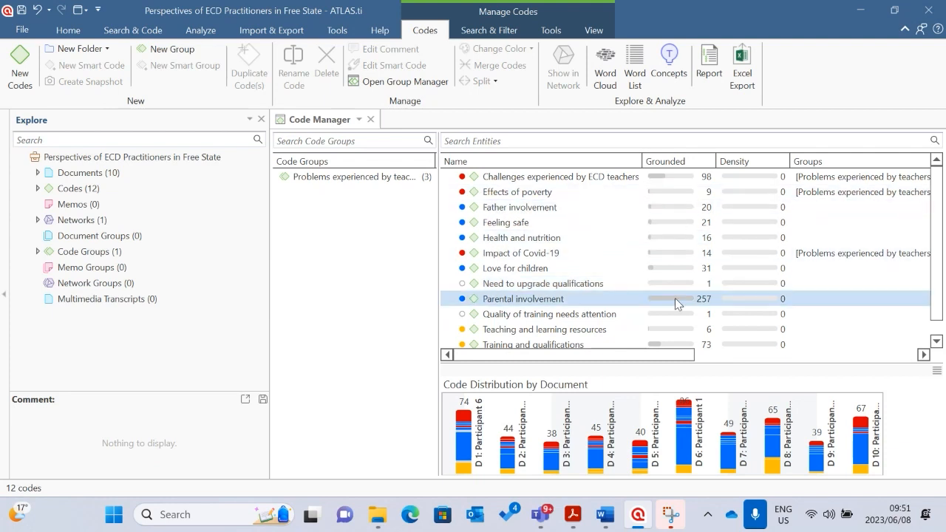
{"action": "left_click", "coordinate": [575, 303]}
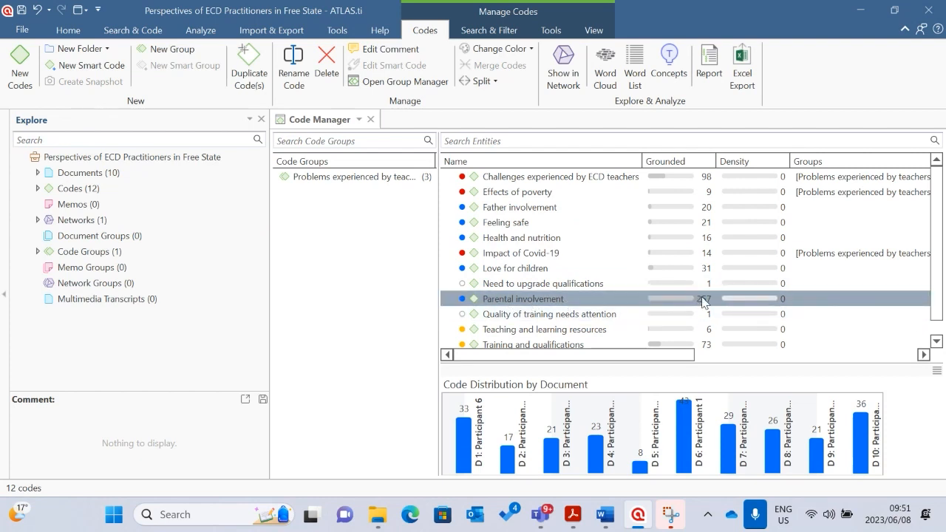
{"action": "left_click", "coordinate": [706, 179]}
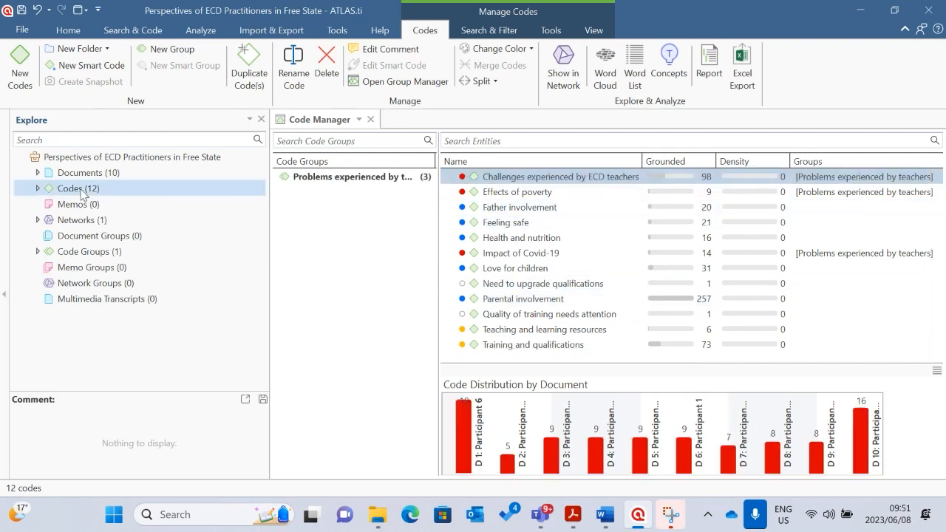
Step: Compare the groundedness and density of the remaining codes, including "Love for children" and "Training and qualifications"
{"action": "left_click", "coordinate": [677, 300]}
{"action": "left_click", "coordinate": [711, 222], "text": "ctrl"}
{"action": "left_click", "coordinate": [702, 177]}
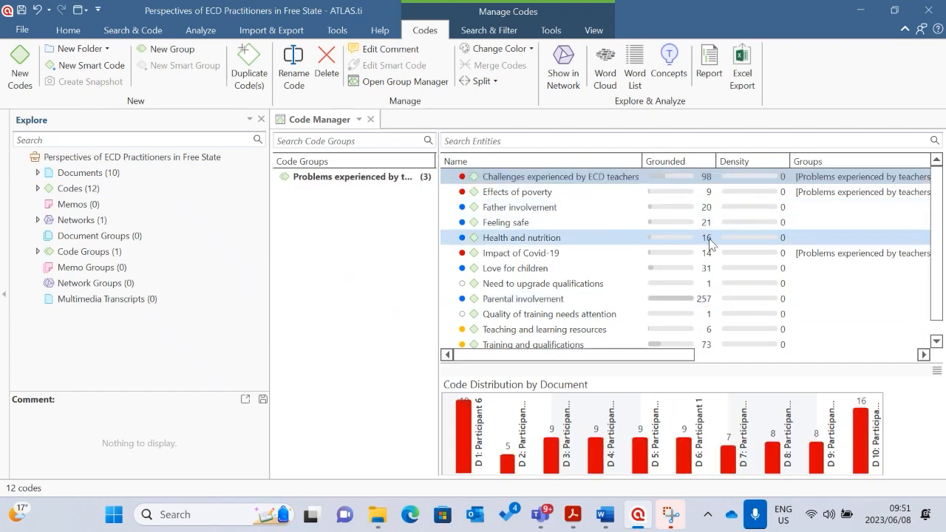
{"action": "left_click", "coordinate": [702, 268]}
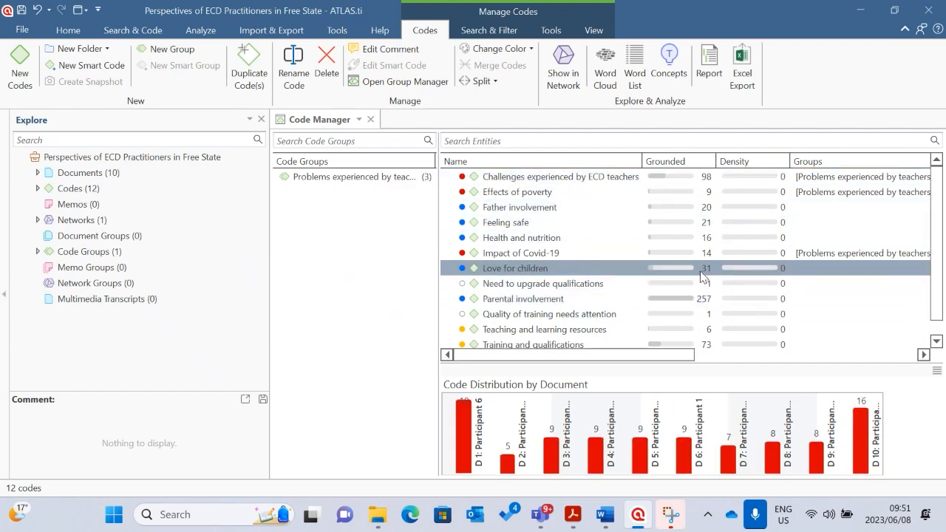
{"action": "left_click", "coordinate": [674, 343]}
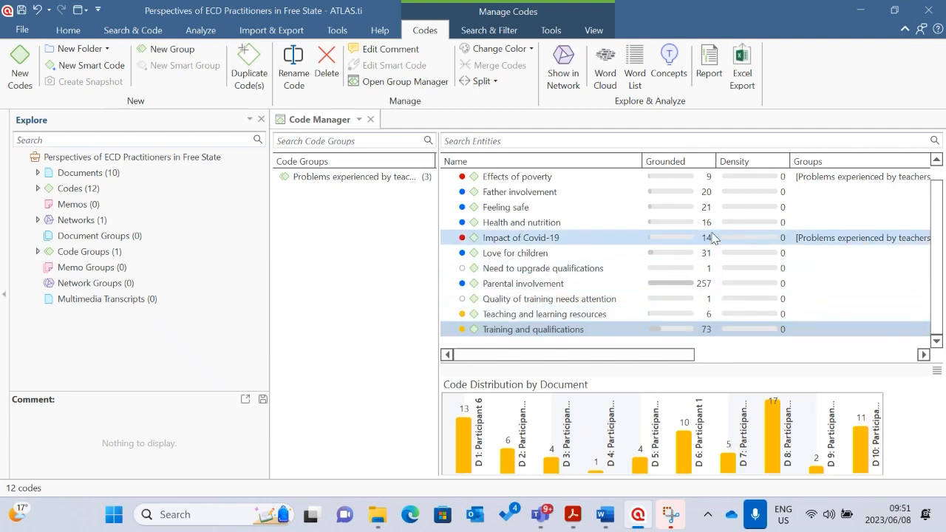
{"action": "scroll", "coordinate": [651, 270], "scroll_direction": "up", "scroll_amount": 1}
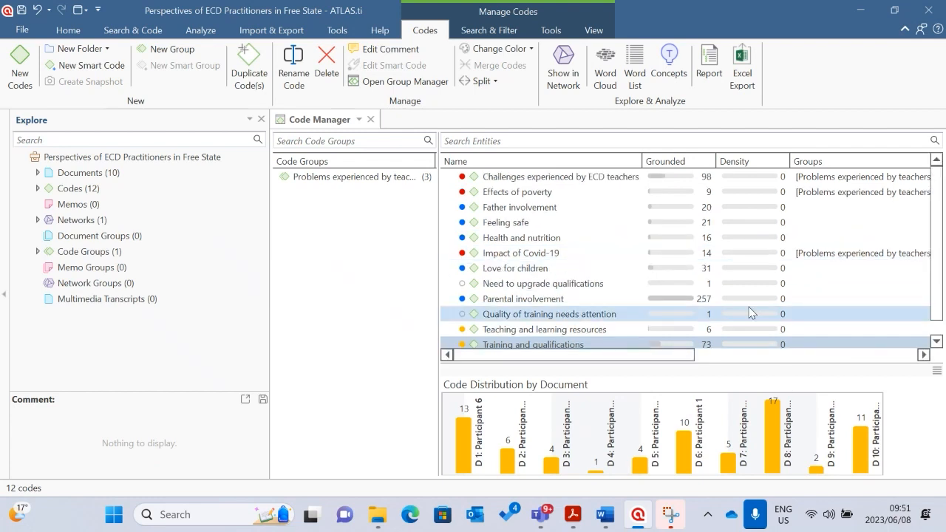
Step: Compare the groundedness and document distribution of the codes "Need to upgrade qualifications" and "Quality of training needs attention"
{"action": "left_click", "coordinate": [629, 283]}
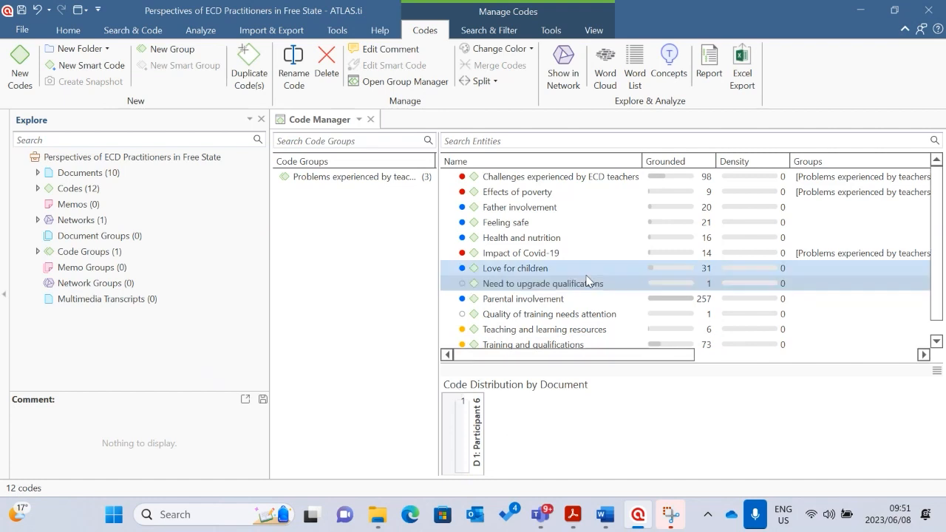
{"action": "left_click", "coordinate": [625, 315]}
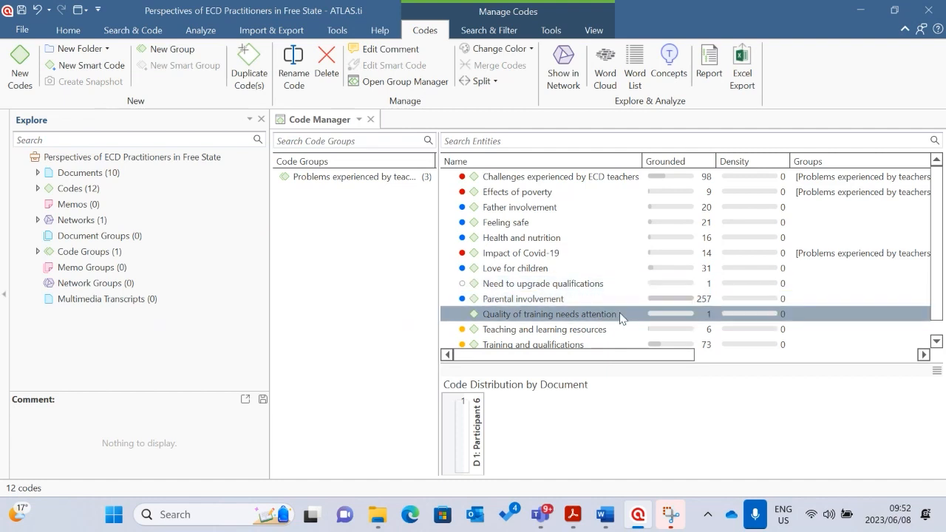
{"action": "left_click", "coordinate": [611, 286]}
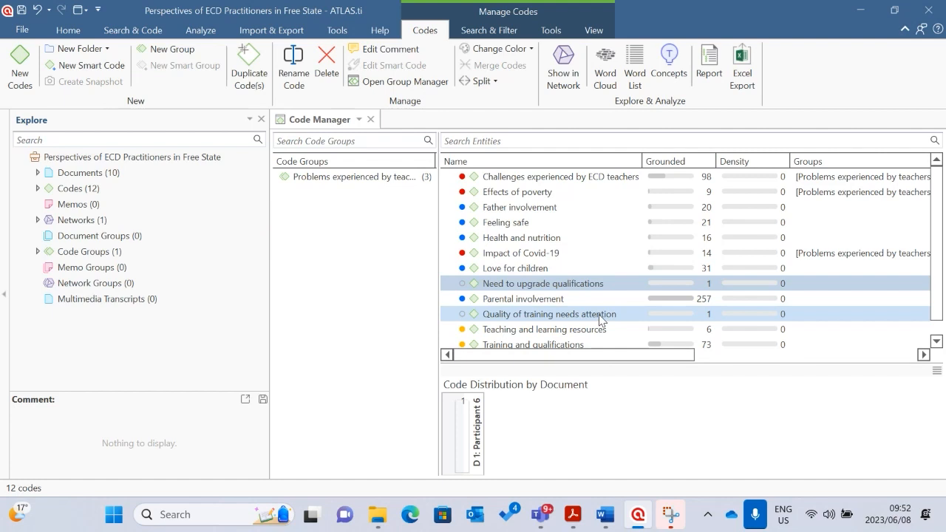
{"action": "left_click", "coordinate": [686, 319]}
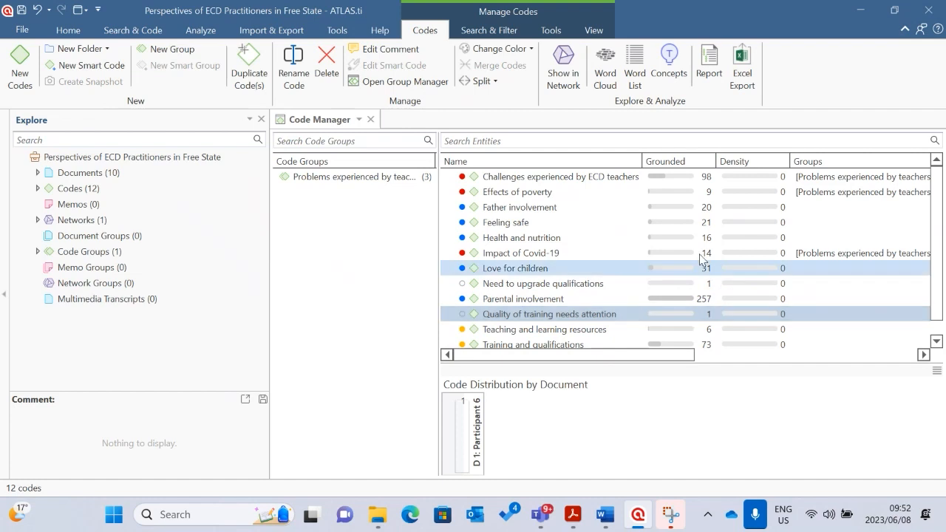
{"action": "left_click", "coordinate": [642, 284]}
{"action": "left_click", "coordinate": [600, 318]}
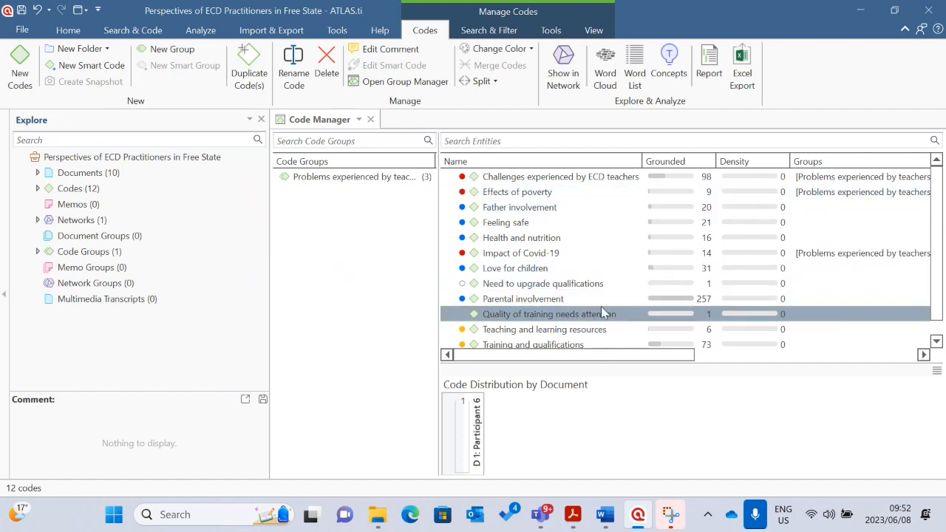
{"action": "left_click", "coordinate": [604, 285]}
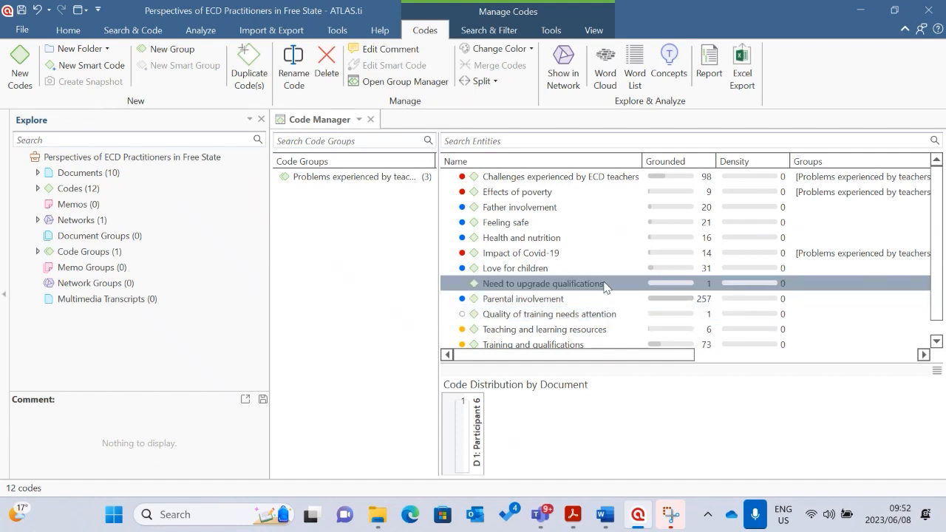
Step: Check the delete option for "Need to upgrade qualifications" and the merge option for that code together with "Love for children"
{"action": "right_click", "coordinate": [605, 285]}
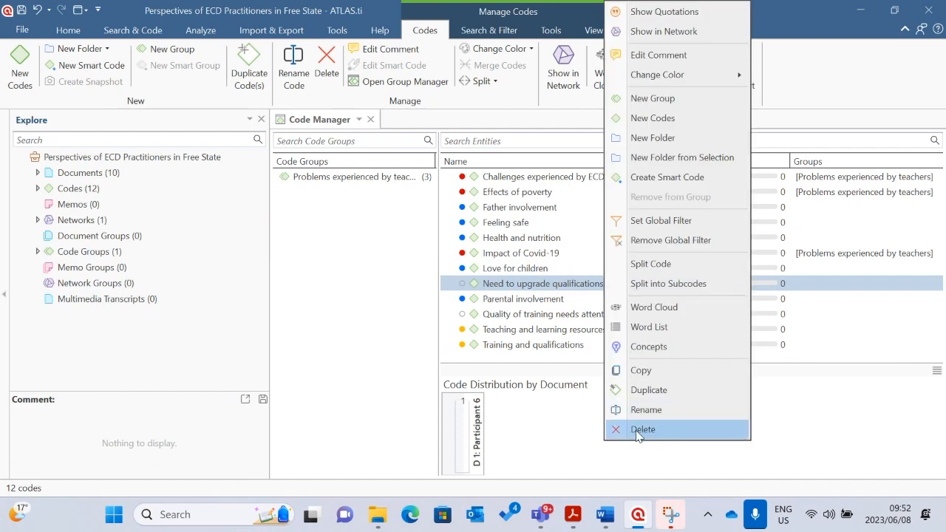
{"action": "left_click", "coordinate": [574, 382]}
{"action": "left_click", "coordinate": [618, 319]}
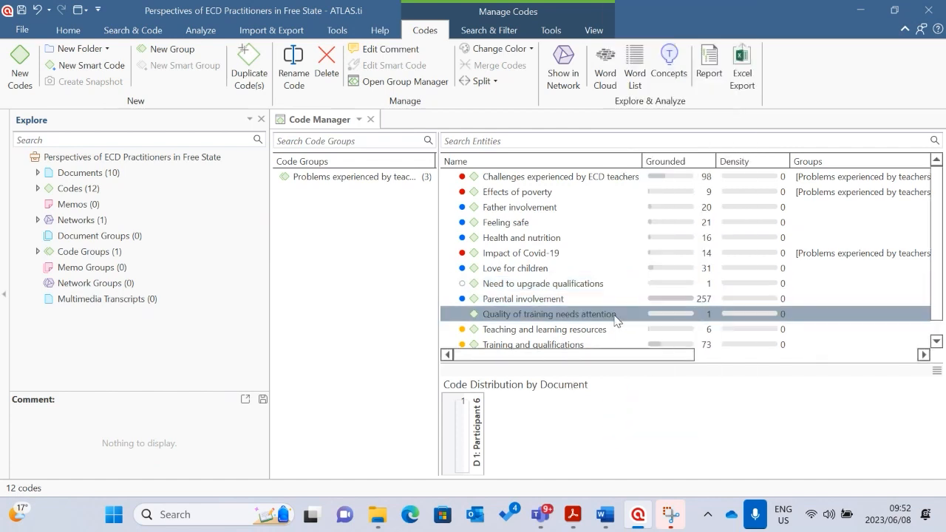
{"action": "left_click", "coordinate": [616, 287]}
{"action": "left_click", "coordinate": [624, 316]}
{"action": "left_click", "coordinate": [605, 286]}
{"action": "left_click", "coordinate": [670, 271]}
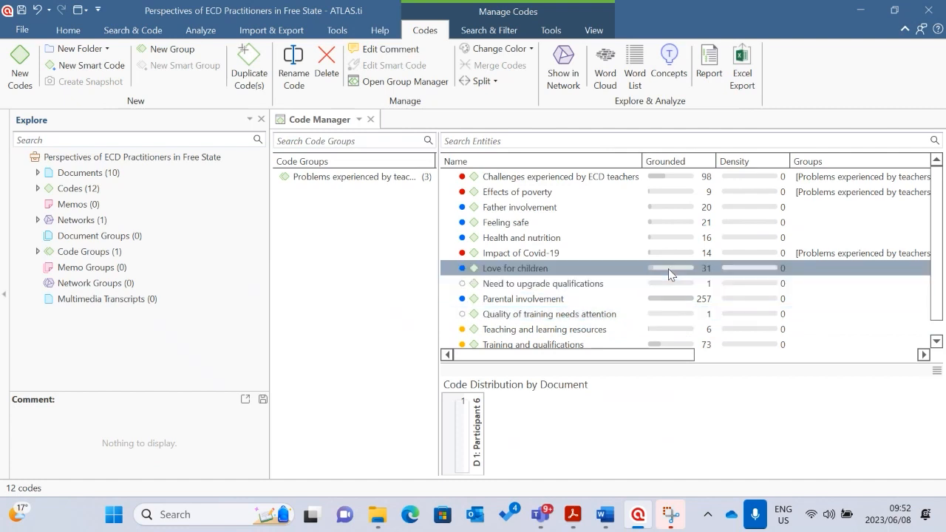
{"action": "left_click", "coordinate": [614, 285]}
{"action": "left_click", "coordinate": [604, 268]}
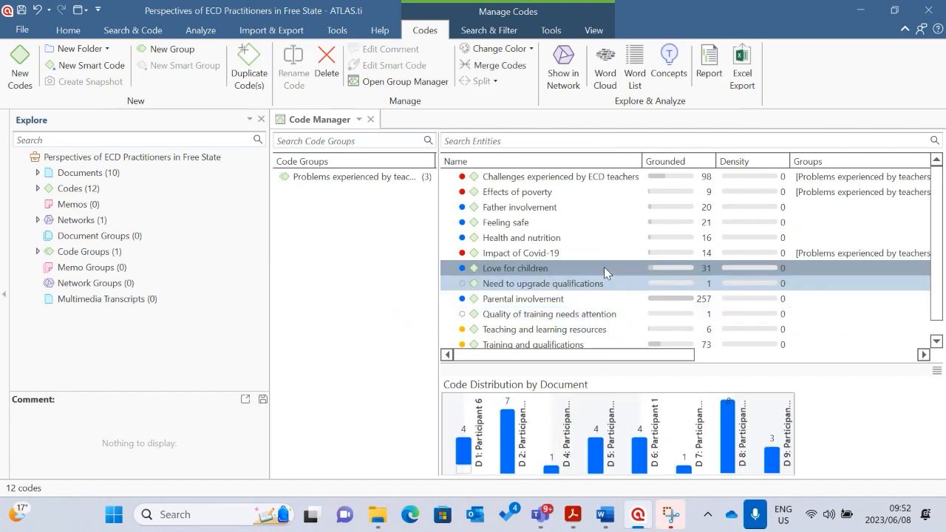
{"action": "right_click", "coordinate": [602, 268]}
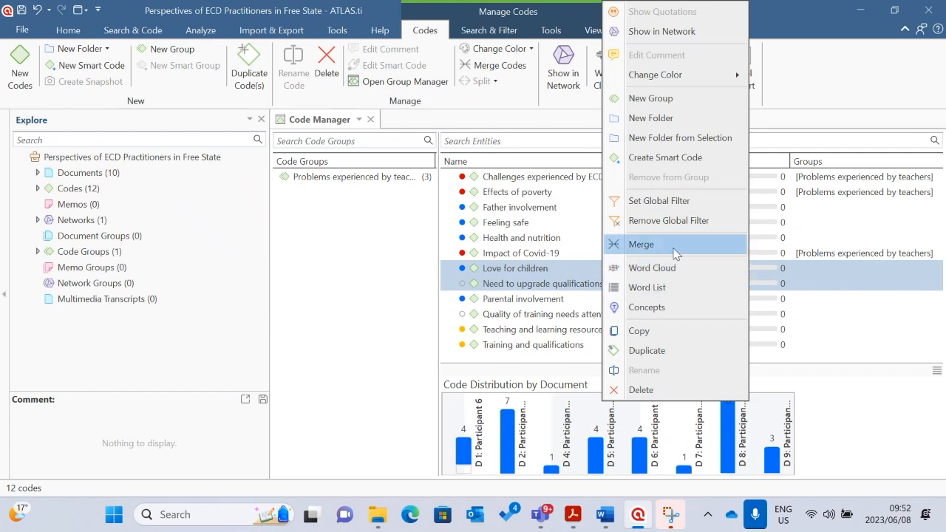
{"action": "left_click", "coordinate": [854, 332]}
Step: Review groundedness and density throughout the code list, comparing "Effects of poverty" with "Challenges experienced by ECD teachers"
{"action": "scroll", "coordinate": [701, 285], "scroll_direction": "down", "scroll_amount": 1}
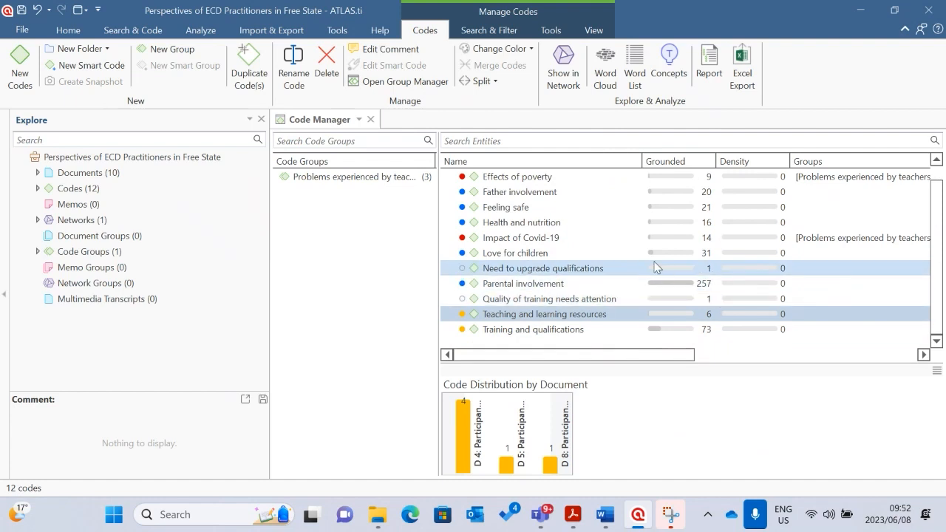
{"action": "left_click", "coordinate": [707, 299]}
{"action": "scroll", "coordinate": [703, 297], "scroll_direction": "up", "scroll_amount": 1}
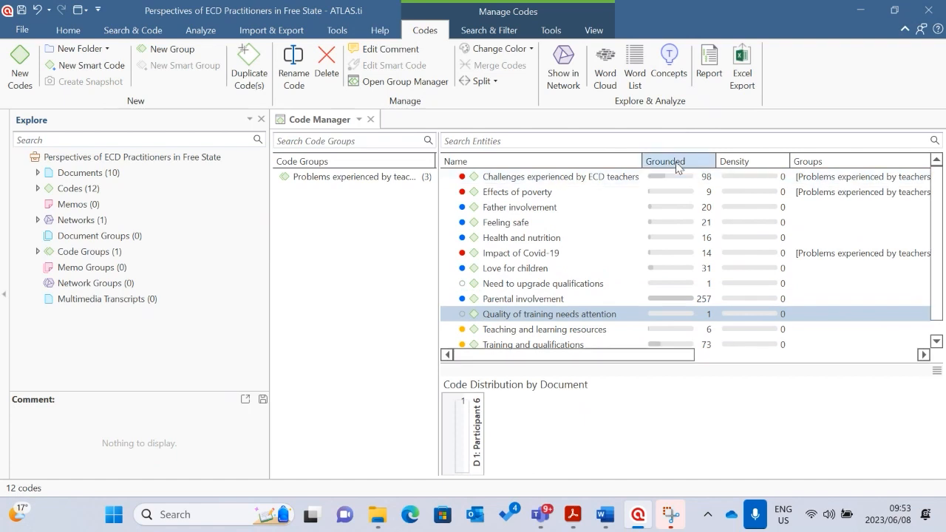
{"action": "scroll", "coordinate": [813, 270], "scroll_direction": "down", "scroll_amount": 1}
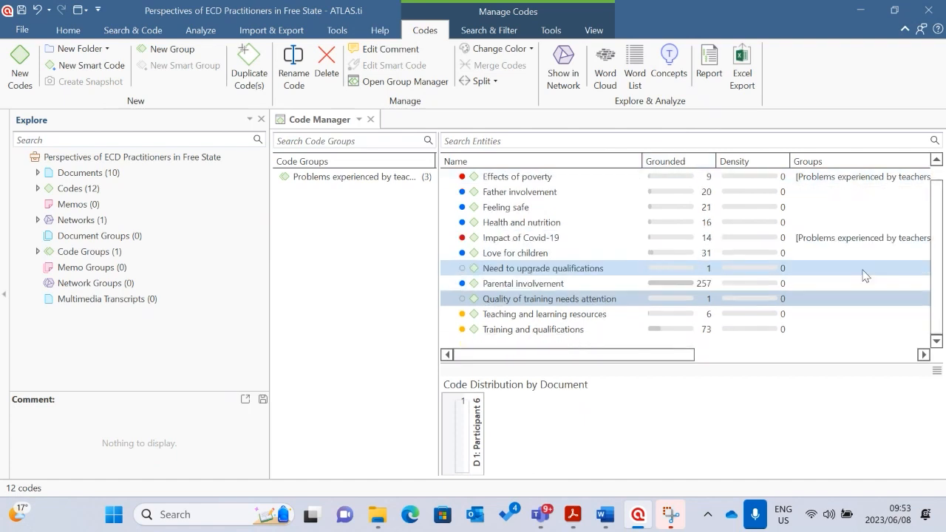
{"action": "scroll", "coordinate": [772, 215], "scroll_direction": "up", "scroll_amount": 1}
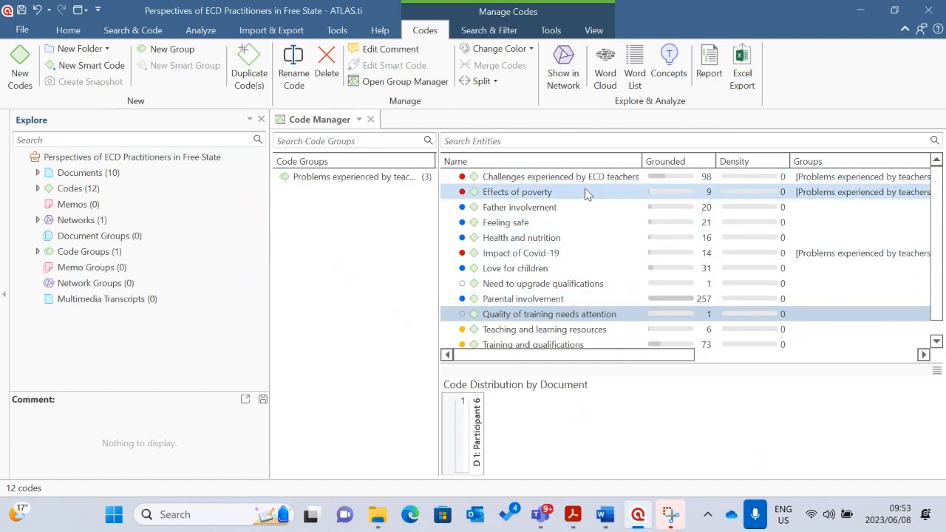
{"action": "left_click", "coordinate": [507, 197]}
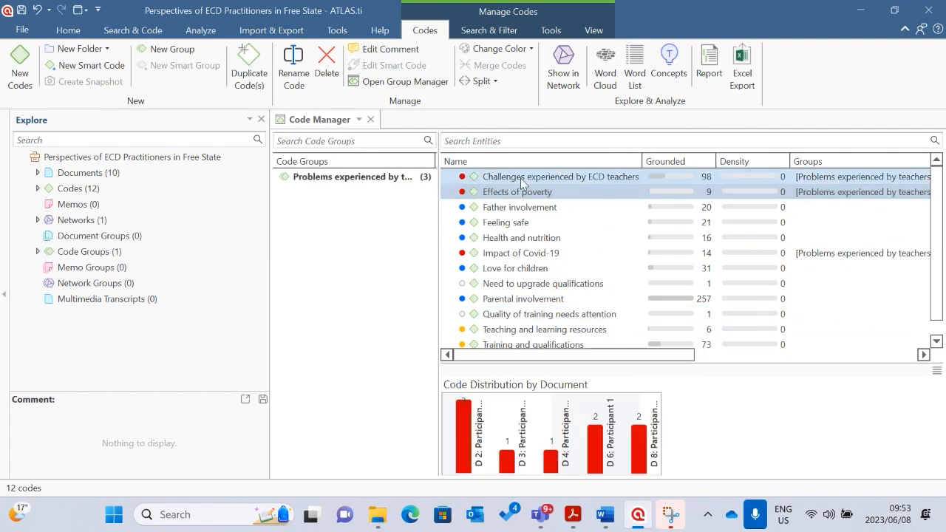
{"action": "left_click", "coordinate": [529, 179]}
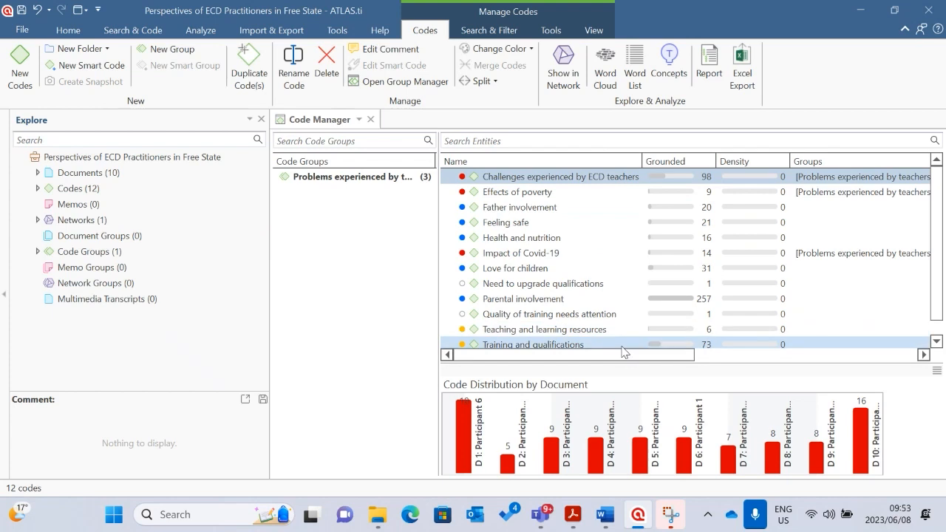
{"action": "left_click", "coordinate": [538, 193]}
{"action": "left_click", "coordinate": [540, 179]}
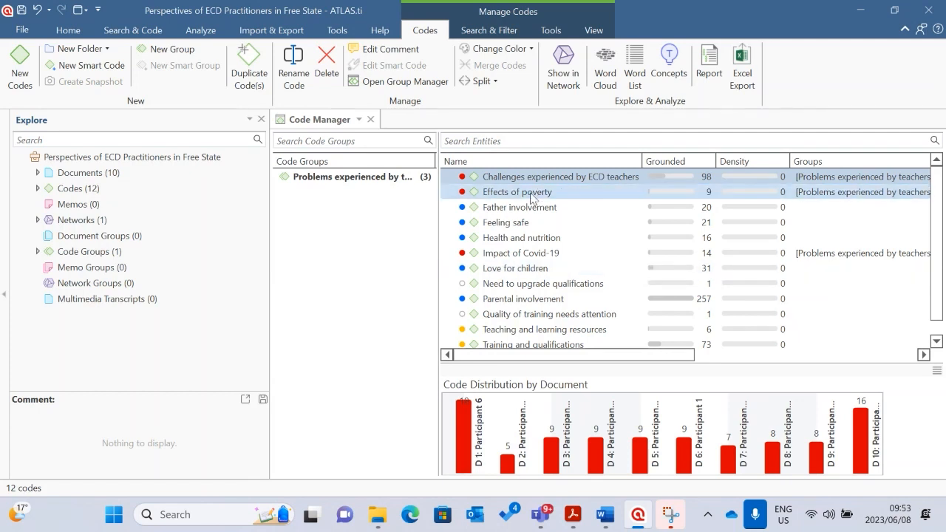
Step: Link "Effects of poverty" to "Challenges experienced by ECD teachers" with a new asymmetric relation type named "Related"
{"action": "left_click", "coordinate": [539, 193]}
{"action": "left_click_drag", "start_coordinate": [540, 196], "coordinate": [557, 183]}
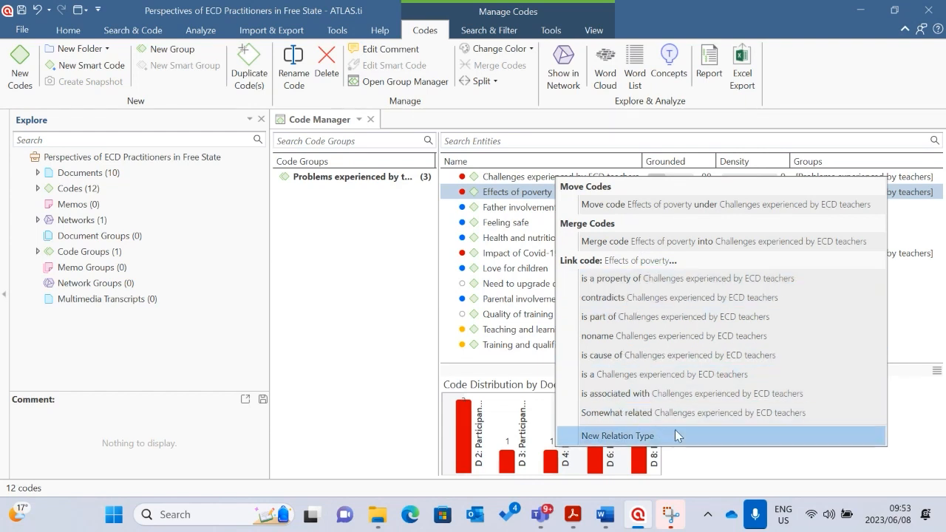
{"action": "left_click", "coordinate": [628, 436]}
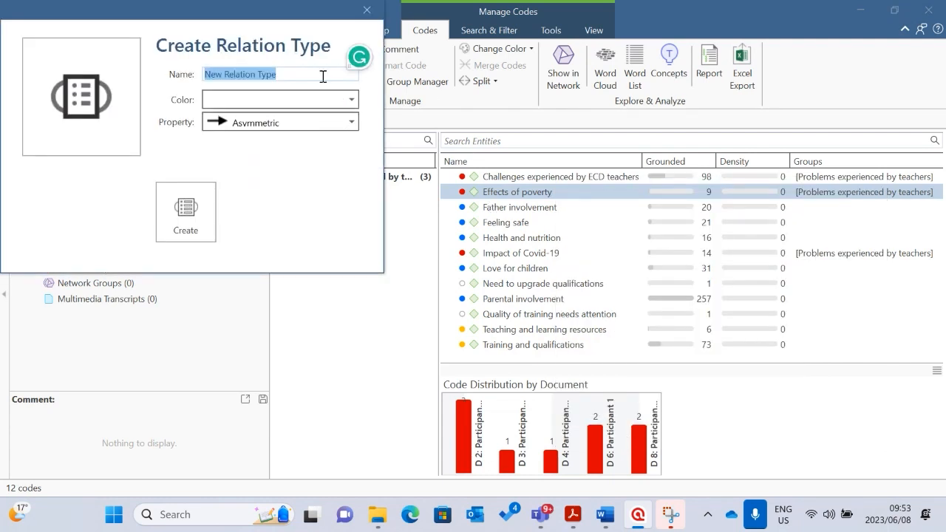
{"action": "type", "text": "Realted"}
{"action": "key", "text": "Left"}
{"action": "key", "text": "Left"}
{"action": "key", "text": "BackSpace"}
{"action": "type", "text": "l"}
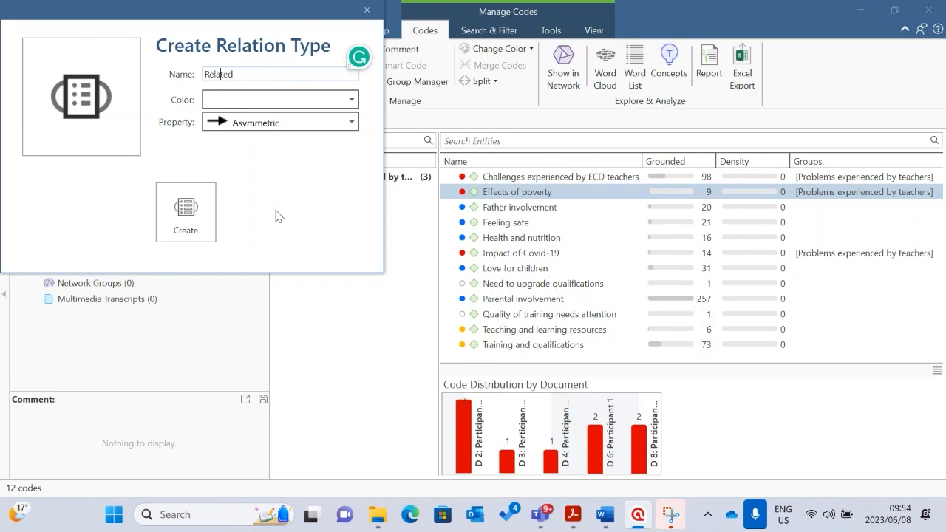
{"action": "left_click", "coordinate": [184, 225]}
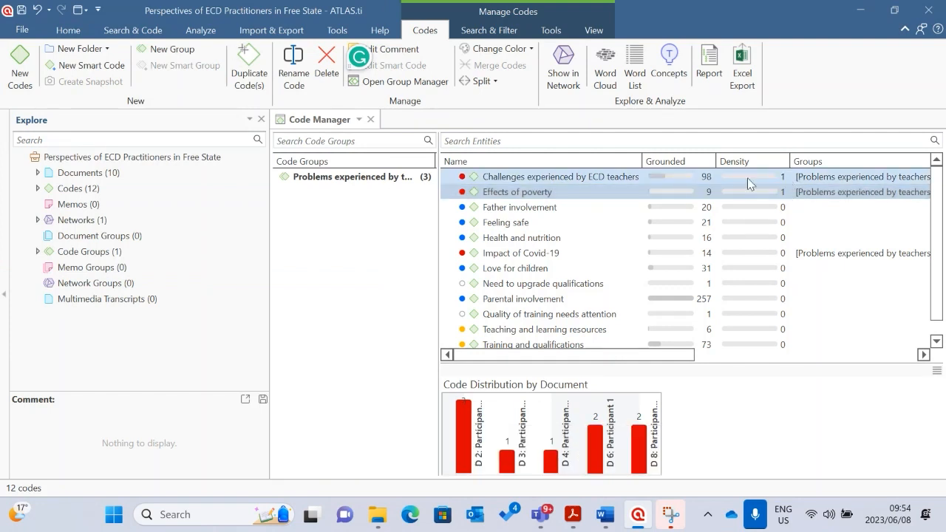
Step: Link "Health and nutrition" to "Effects of poverty" as "is a property of" and to "Challenges experienced by ECD teachers" as "is associated with"
{"action": "left_click", "coordinate": [544, 242]}
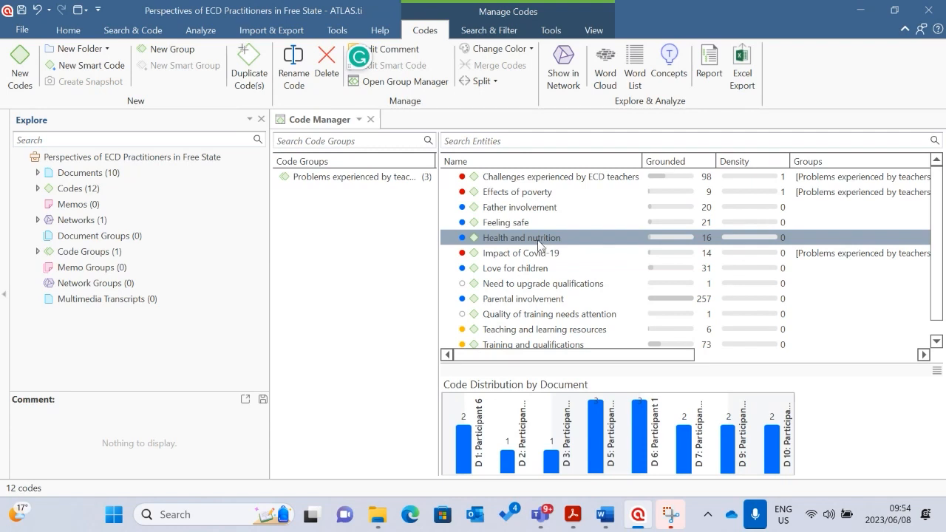
{"action": "left_click_drag", "start_coordinate": [539, 241], "coordinate": [545, 195]}
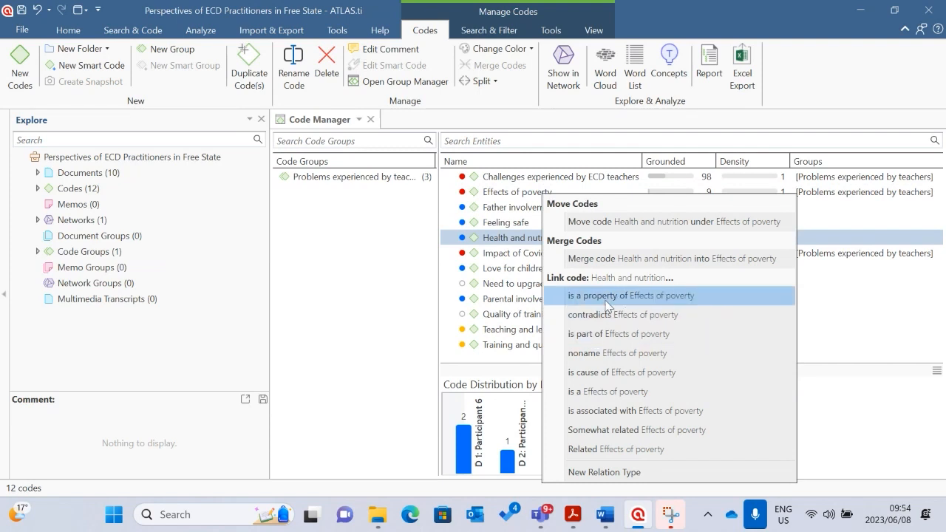
{"action": "left_click", "coordinate": [611, 296]}
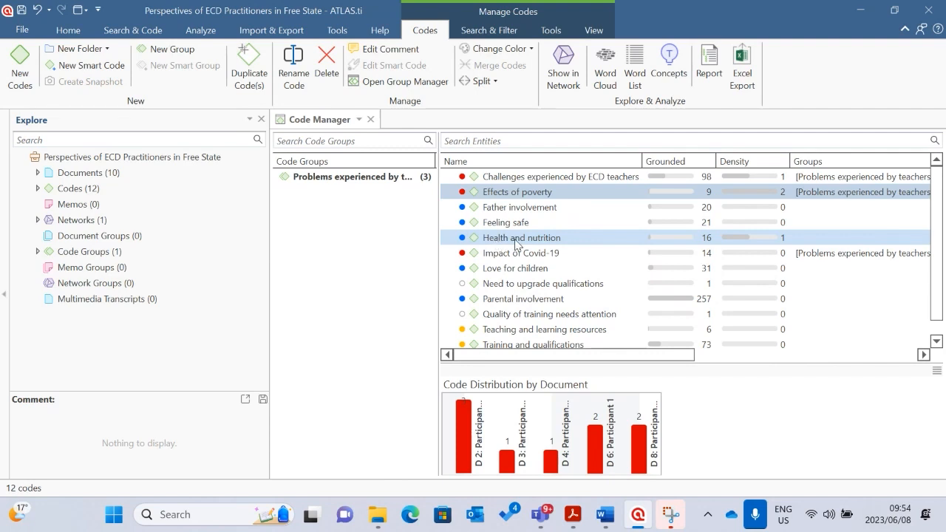
{"action": "left_click_drag", "start_coordinate": [519, 244], "coordinate": [592, 181]}
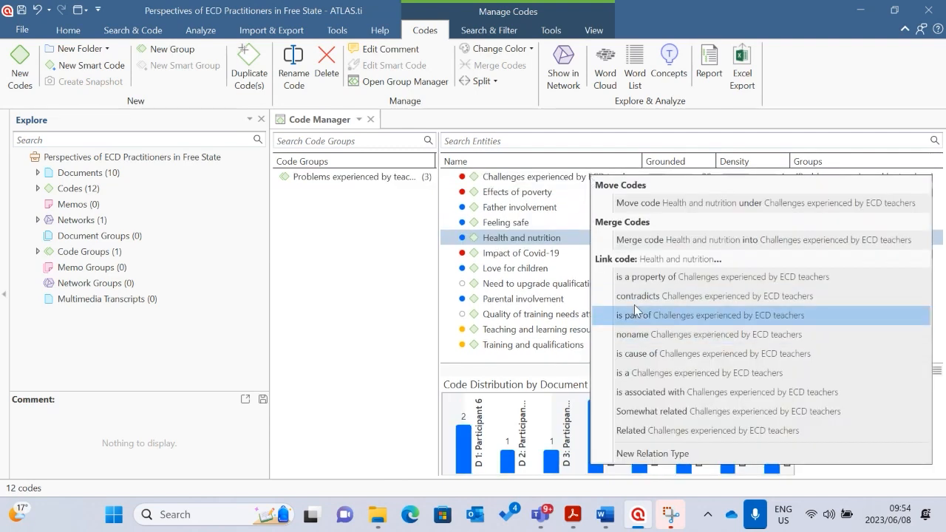
{"action": "left_click", "coordinate": [661, 392]}
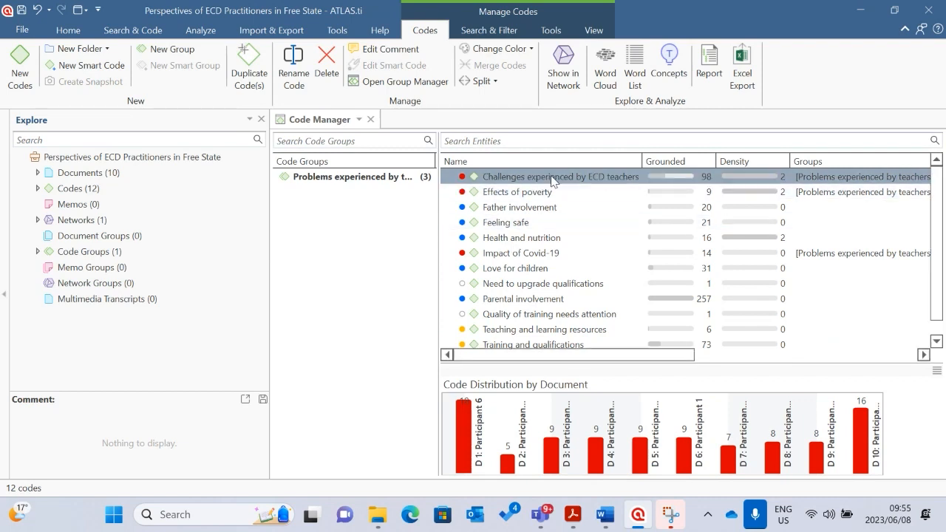
Step: Open the network of the code "Challenges experienced by ECD teachers" to display its linked codes
{"action": "left_click", "coordinate": [563, 68]}
{"action": "left_click", "coordinate": [519, 108]}
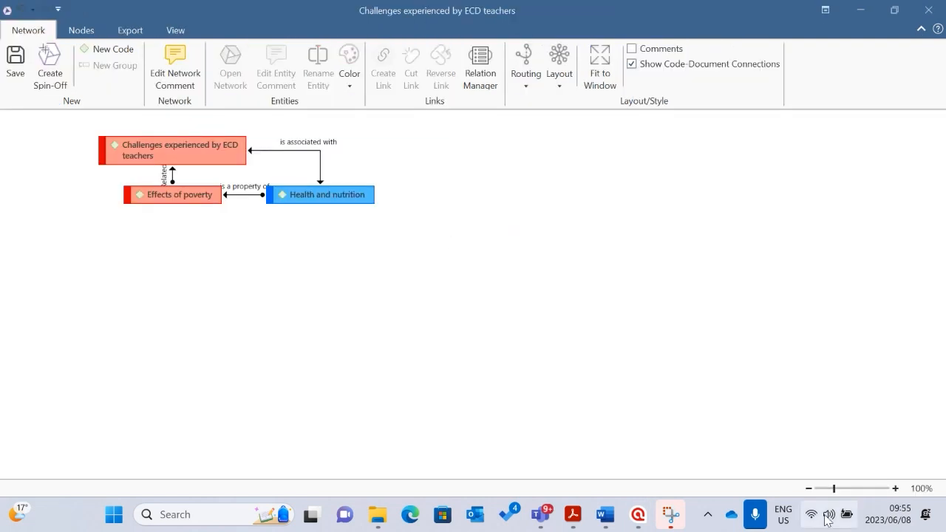
{"action": "left_click", "coordinate": [895, 488]}
{"action": "scroll", "coordinate": [517, 347], "scroll_direction": "up", "scroll_amount": 2}
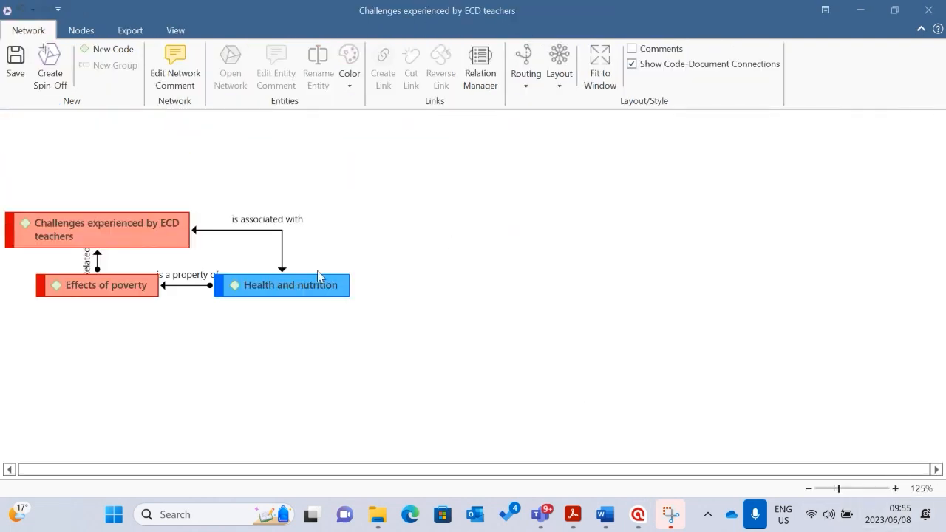
Step: Move the "Health and nutrition" and "Effects of poverty" nodes farther apart and route the network's links at right angles
{"action": "left_click_drag", "start_coordinate": [273, 289], "coordinate": [312, 298]}
{"action": "left_click_drag", "start_coordinate": [114, 287], "coordinate": [112, 318]}
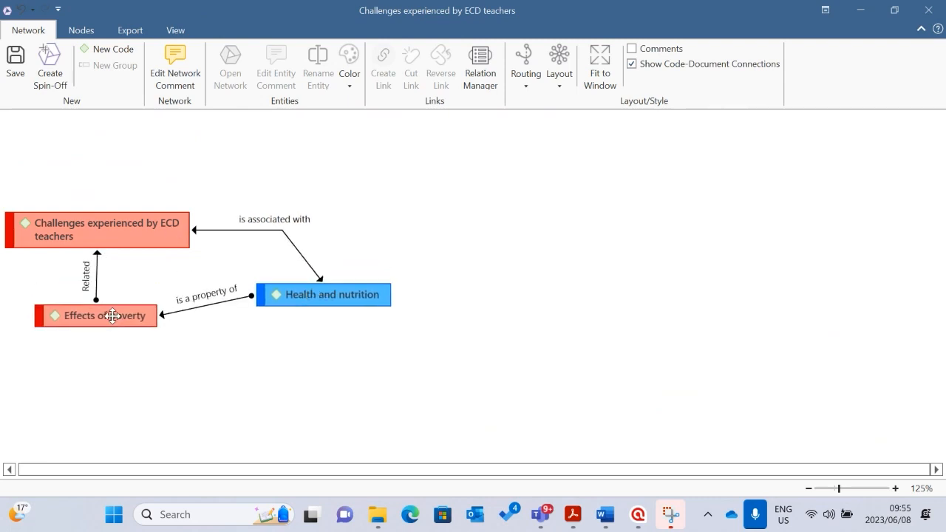
{"action": "left_click", "coordinate": [522, 80]}
{"action": "left_click", "coordinate": [570, 104]}
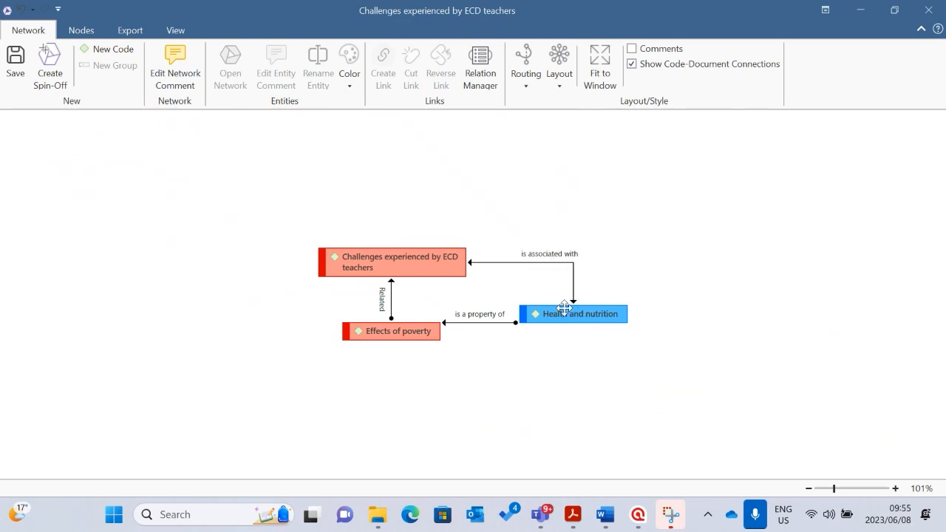
Step: Examine the relation between "Challenges experienced by ECD teachers" and "Health and nutrition" in the network
{"action": "left_click", "coordinate": [373, 256]}
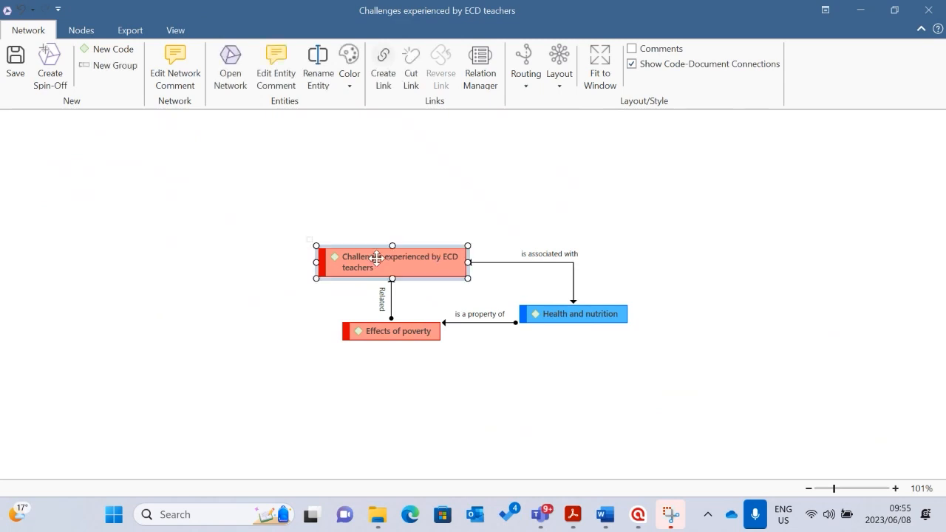
{"action": "left_click", "coordinate": [588, 317]}
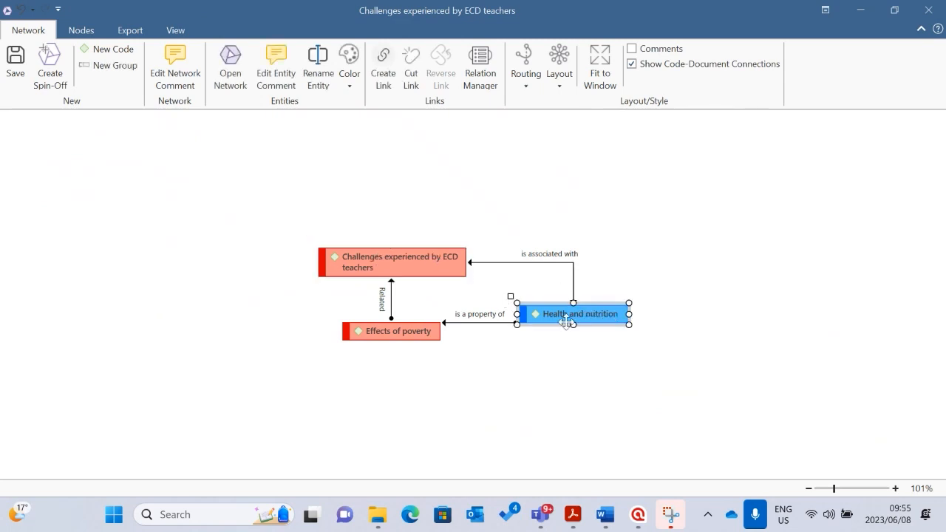
{"action": "left_click", "coordinate": [366, 256]}
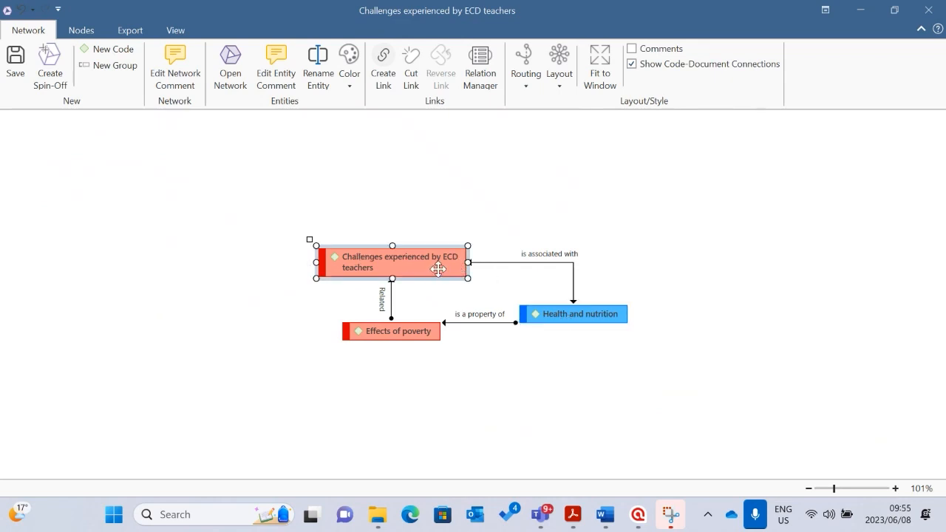
{"action": "left_click", "coordinate": [597, 313]}
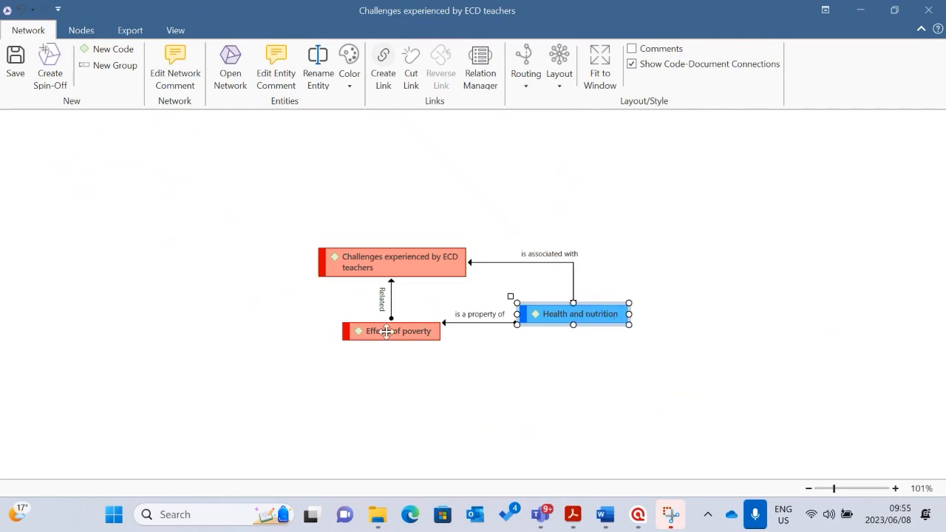
{"action": "left_click_drag", "start_coordinate": [377, 334], "coordinate": [380, 332]}
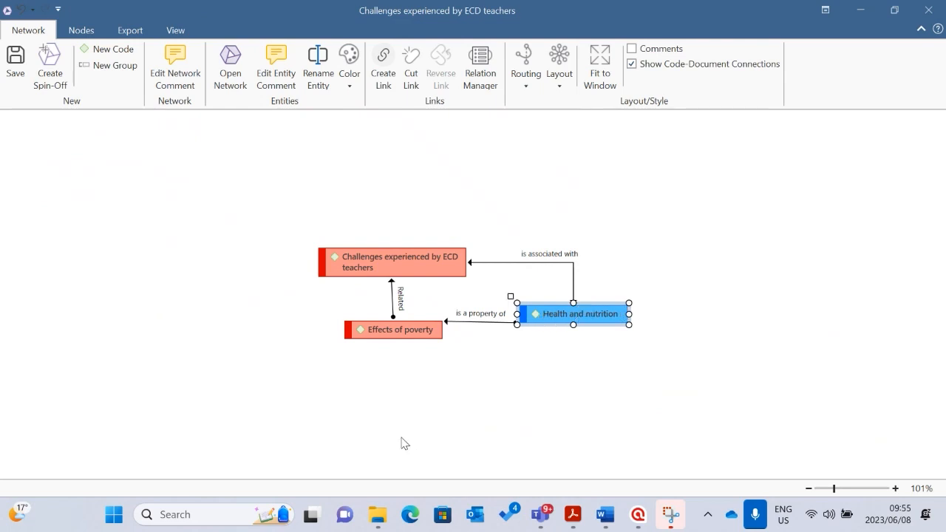
{"action": "left_click", "coordinate": [392, 330]}
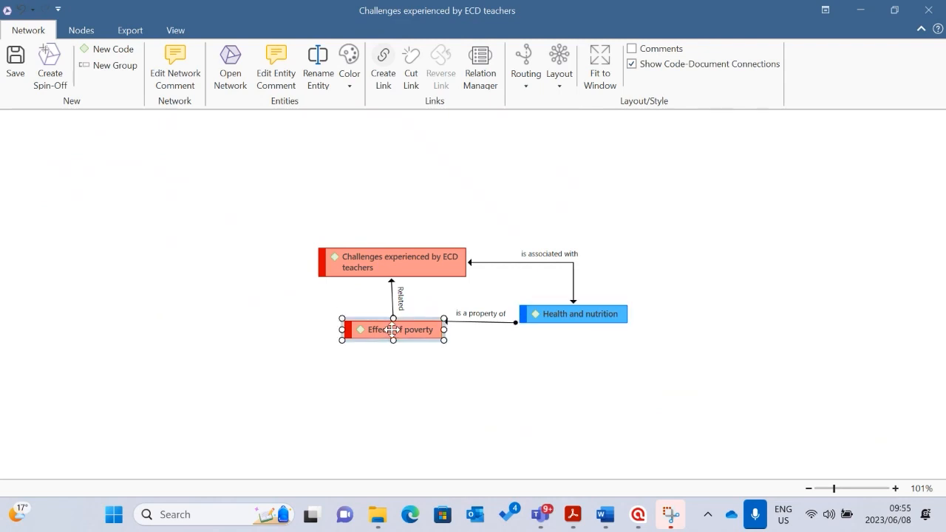
{"action": "left_click", "coordinate": [373, 259]}
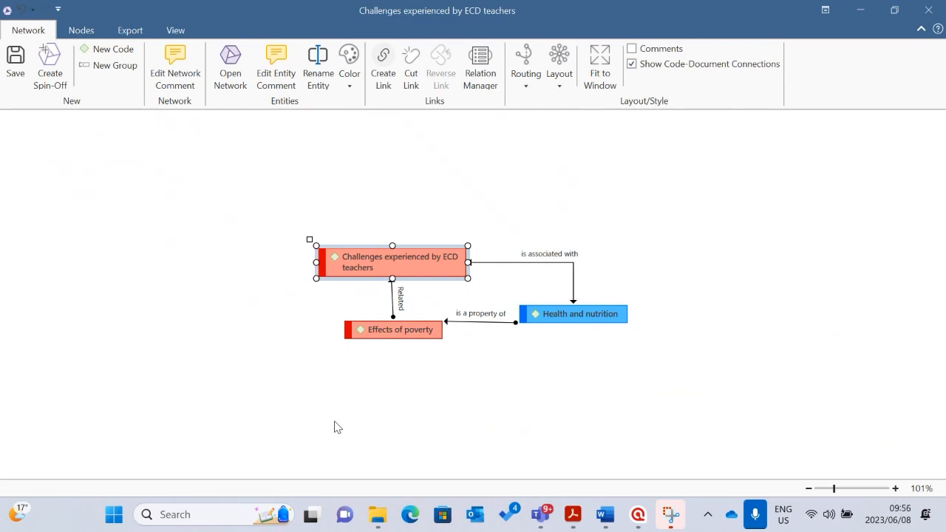
{"action": "left_click", "coordinate": [509, 381]}
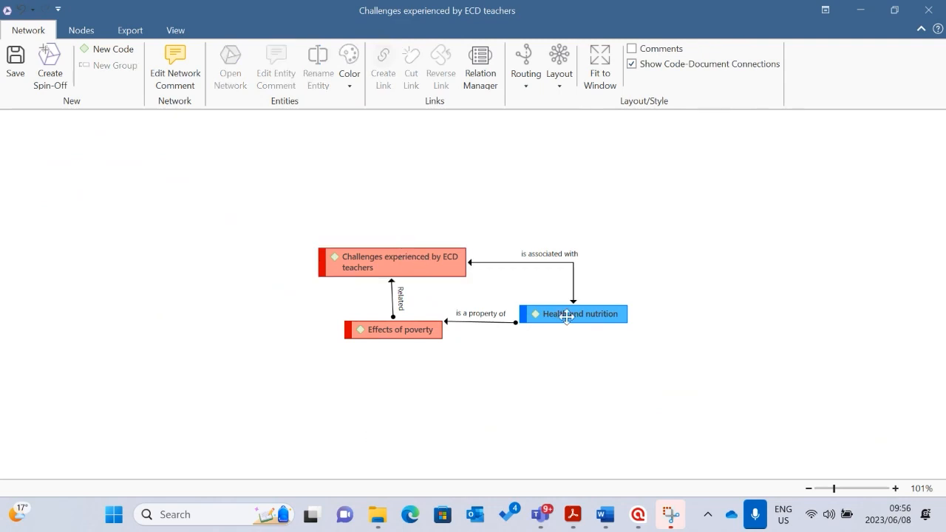
{"action": "left_click_drag", "start_coordinate": [403, 329], "coordinate": [396, 330]}
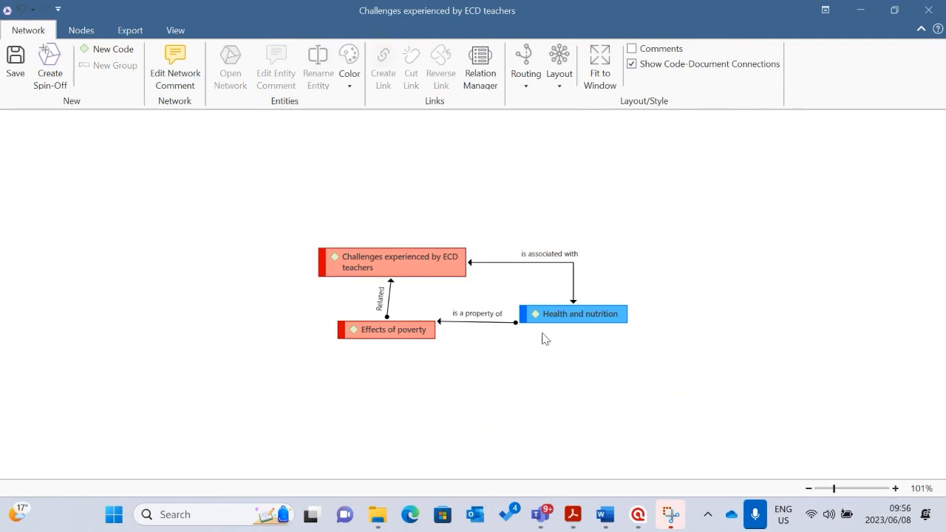
Step: Add the neighbouring quotations of the "Health and nutrition" code to the network
{"action": "right_click", "coordinate": [578, 314]}
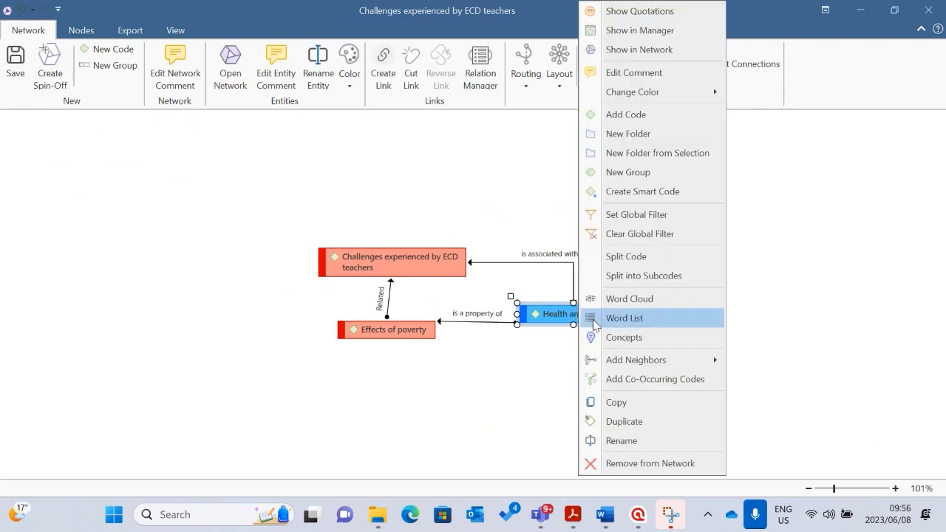
{"action": "left_click", "coordinate": [559, 315]}
{"action": "right_click", "coordinate": [556, 314]}
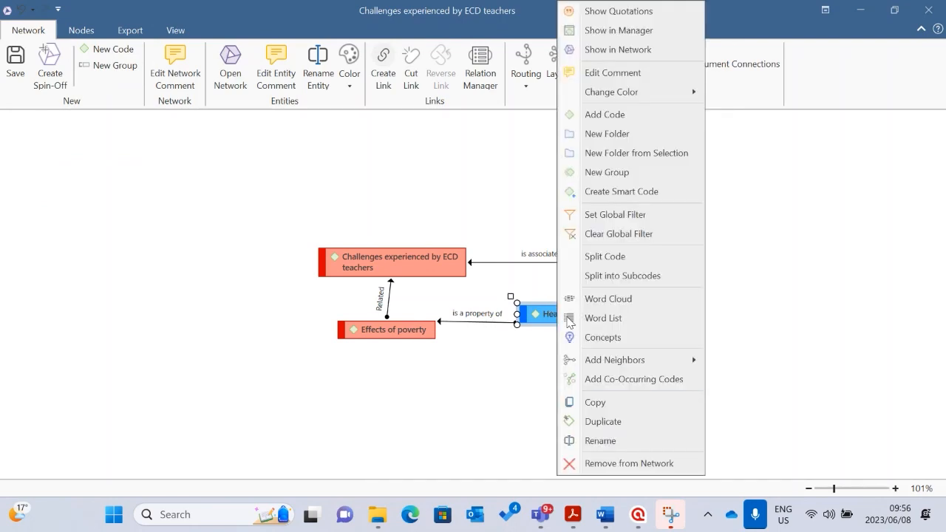
{"action": "mouse_move", "coordinate": [662, 357]}
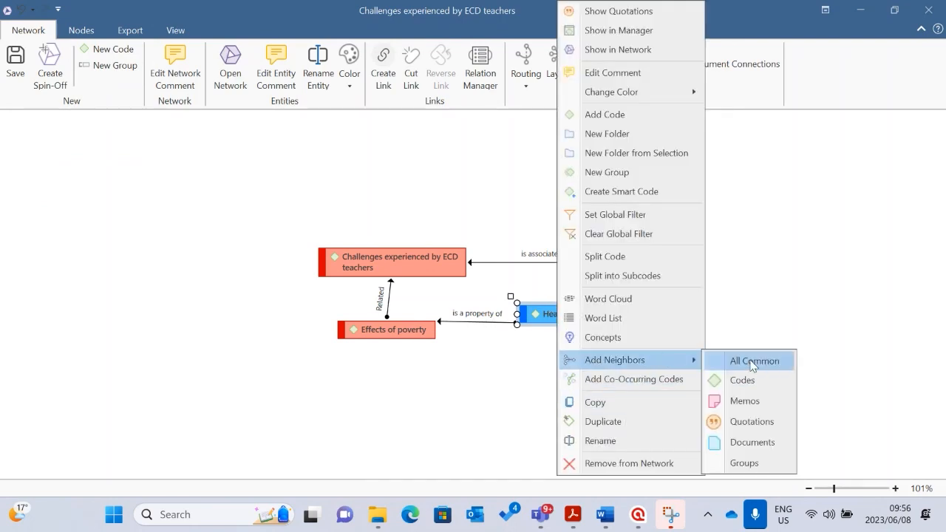
{"action": "left_click", "coordinate": [751, 422]}
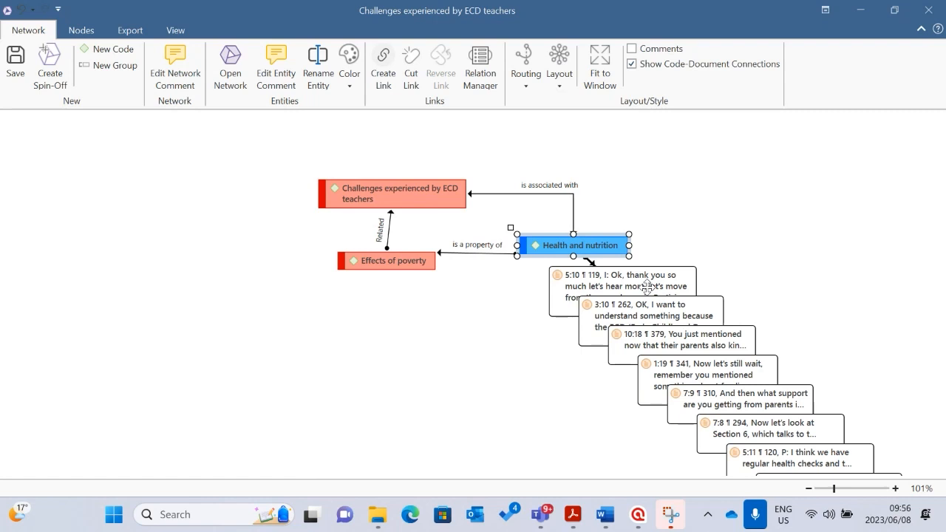
Step: Remove quotations 5:10, 3:10, 7:9 and 5:11 from the network
{"action": "left_click", "coordinate": [626, 294]}
{"action": "left_click", "coordinate": [707, 320], "text": "ctrl"}
{"action": "left_click", "coordinate": [767, 409], "text": "ctrl"}
{"action": "left_click", "coordinate": [805, 454], "text": "ctrl"}
{"action": "key", "text": "Delete"}
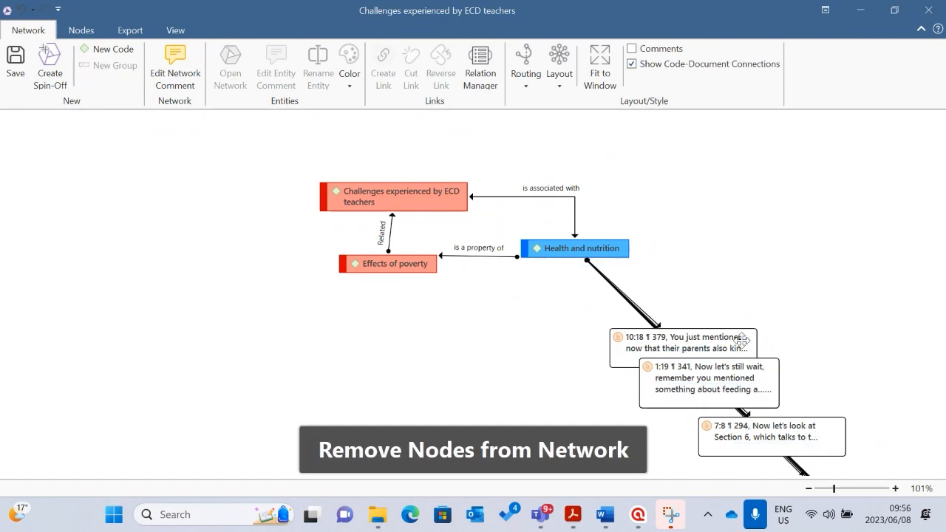
Step: Remove five more quotations, including 1:19, from the chain below "Health and nutrition"
{"action": "left_click_drag", "start_coordinate": [768, 265], "coordinate": [317, 152]}
{"action": "left_click", "coordinate": [789, 333]}
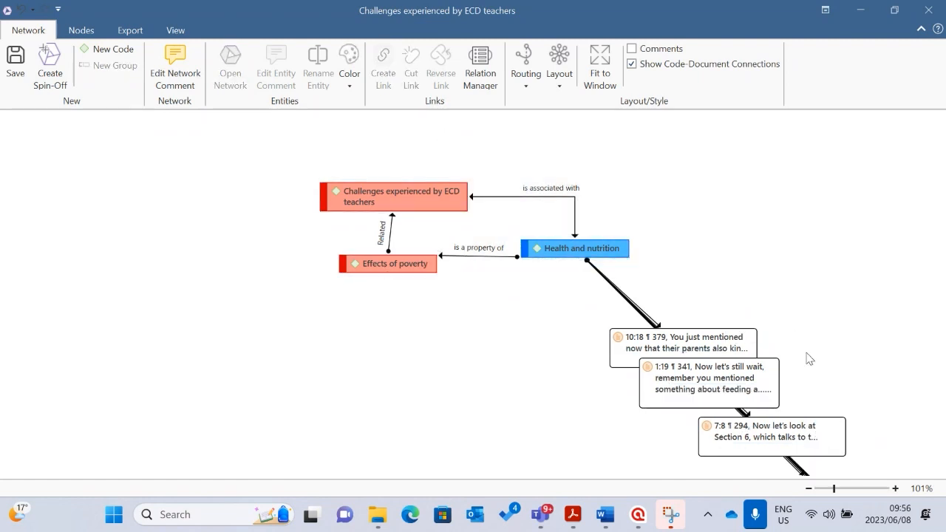
{"action": "left_click", "coordinate": [808, 487]}
{"action": "left_click", "coordinate": [809, 488]}
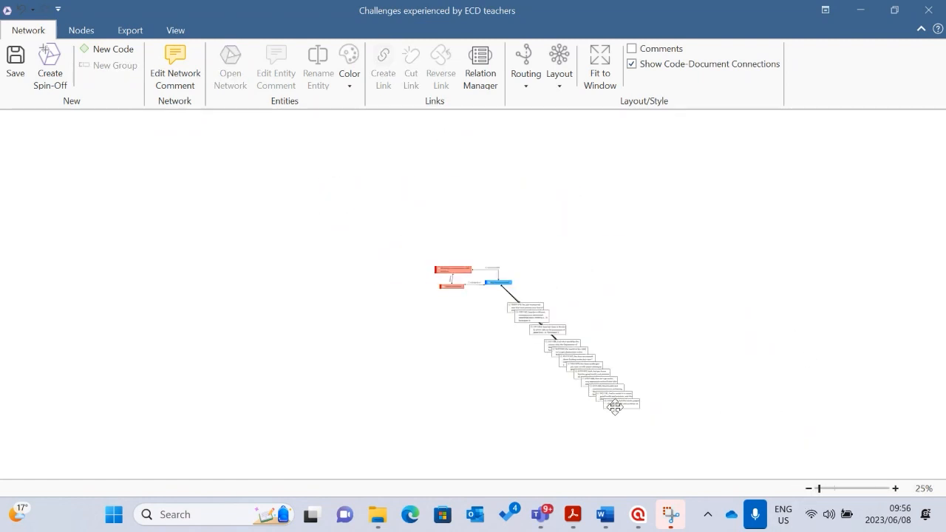
{"action": "left_click_drag", "start_coordinate": [609, 379], "coordinate": [536, 324]}
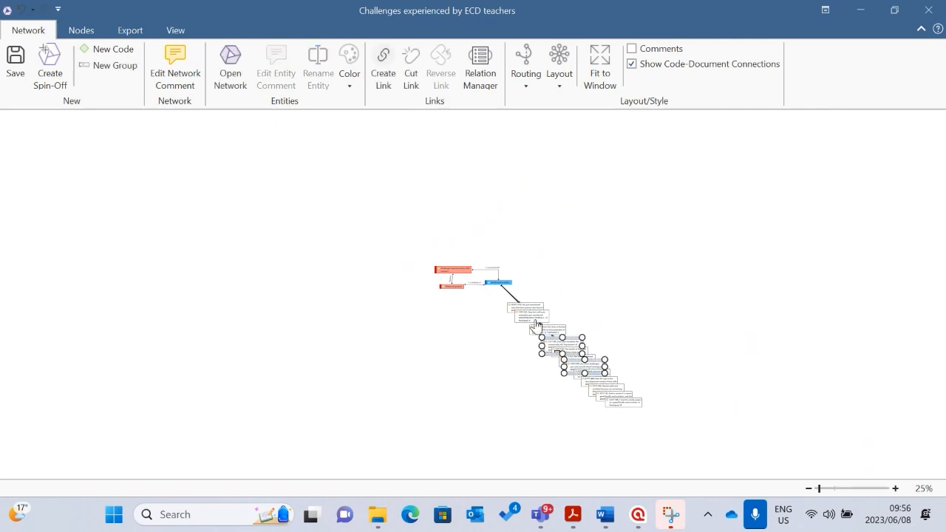
{"action": "left_click", "coordinate": [535, 320], "text": "ctrl"}
{"action": "left_click", "coordinate": [619, 402], "text": "ctrl"}
{"action": "left_click", "coordinate": [594, 384], "text": "ctrl"}
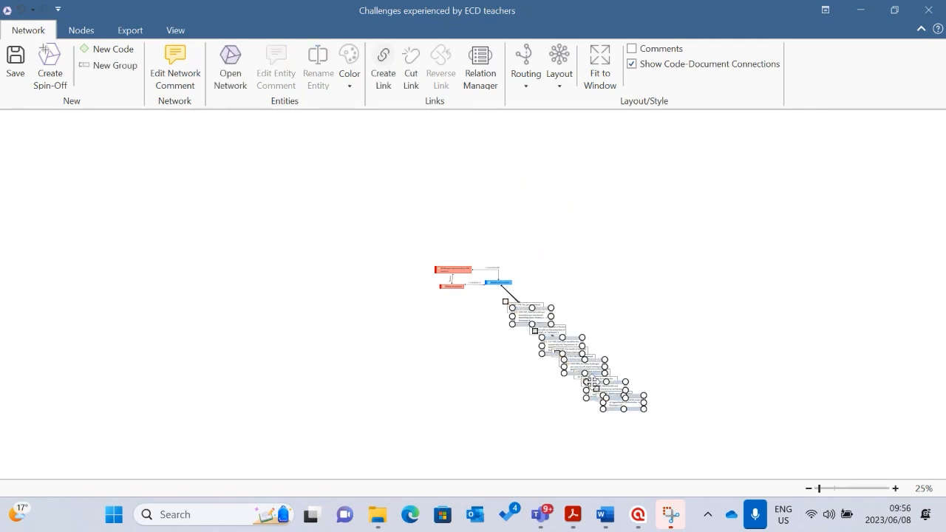
{"action": "key", "text": "Delete"}
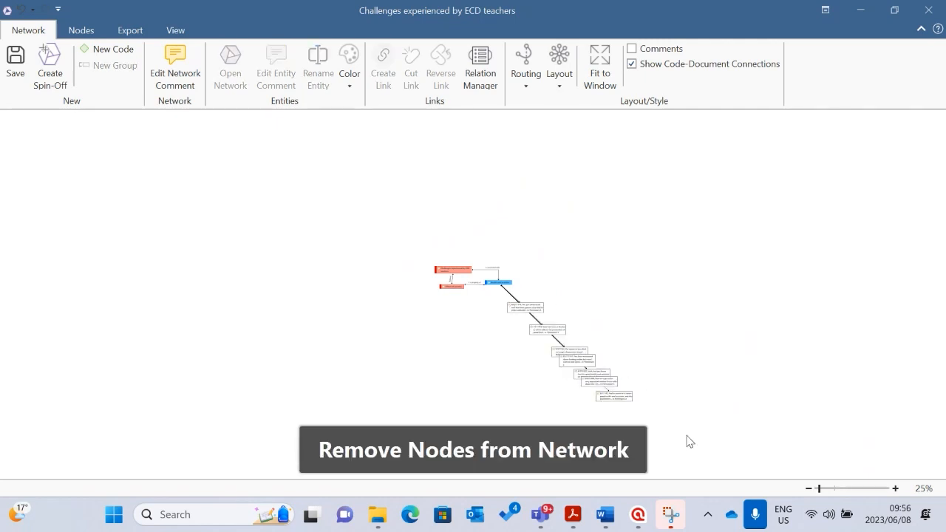
Step: Remove the remaining quotations from the network except 9:10 and 6:12
{"action": "left_click", "coordinate": [618, 397]}
{"action": "left_click", "coordinate": [589, 381], "text": "ctrl"}
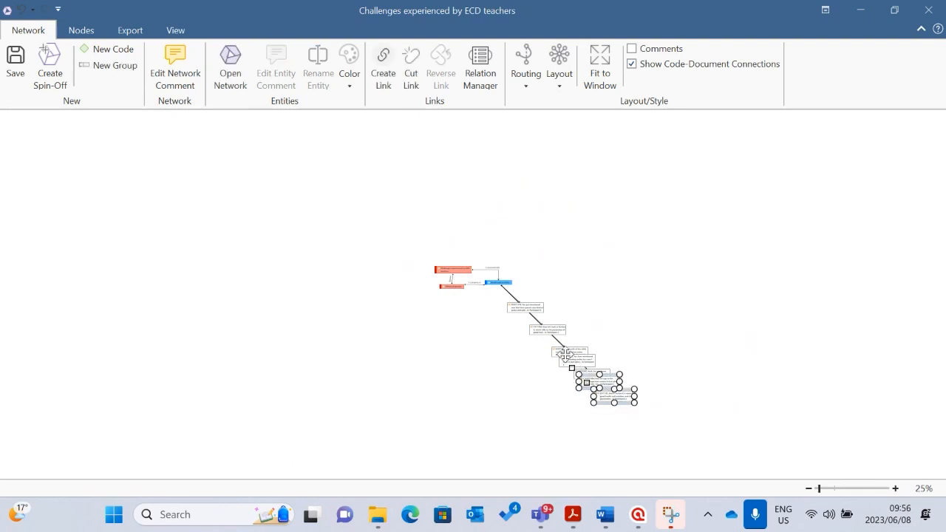
{"action": "left_click", "coordinate": [566, 356], "text": "ctrl"}
{"action": "left_click", "coordinate": [538, 330], "text": "ctrl"}
{"action": "left_click", "coordinate": [523, 309], "text": "ctrl"}
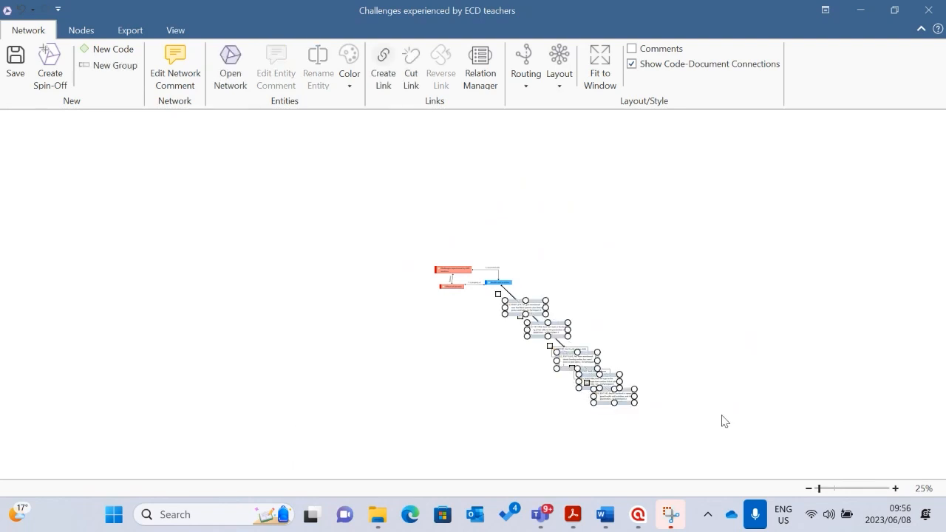
{"action": "key", "text": "Delete"}
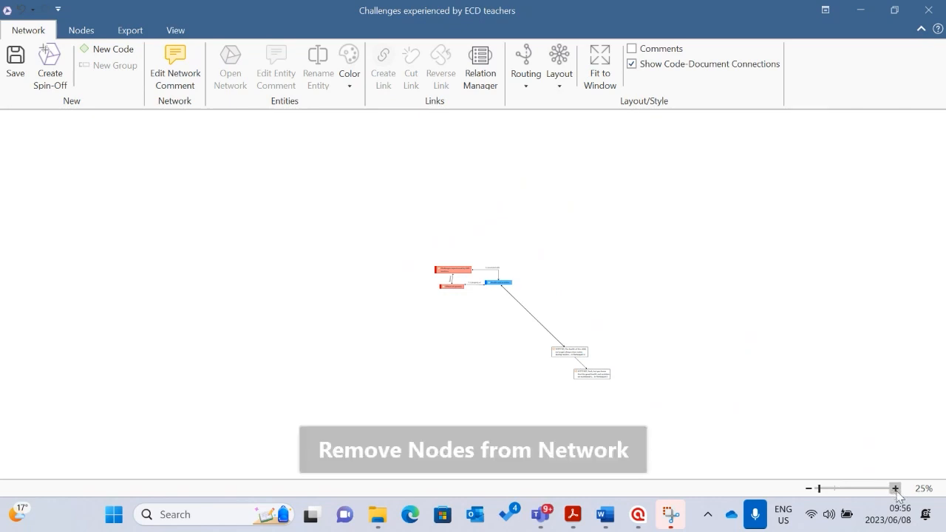
Step: Route the network's links at right angles and arrange the codes and two quotations in the Perpendicular layout
{"action": "left_click", "coordinate": [895, 489]}
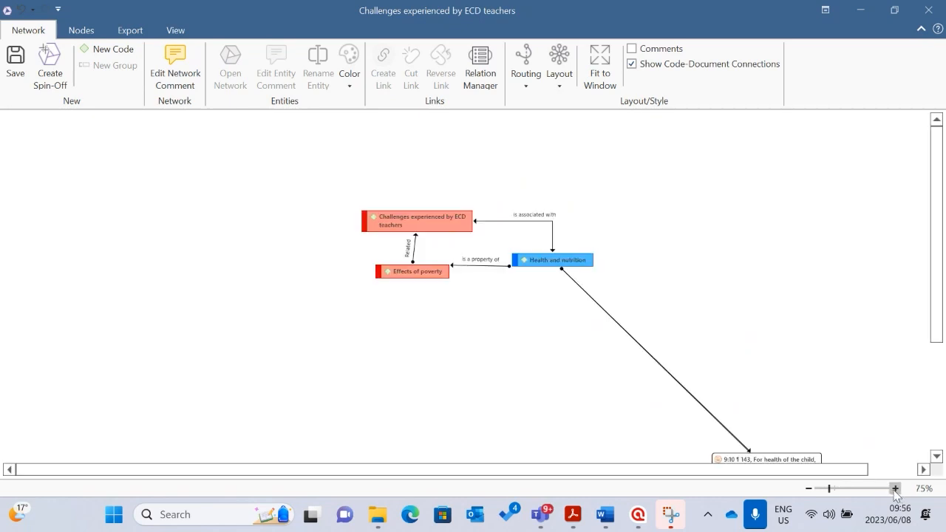
{"action": "left_click", "coordinate": [527, 85]}
{"action": "left_click", "coordinate": [555, 97]}
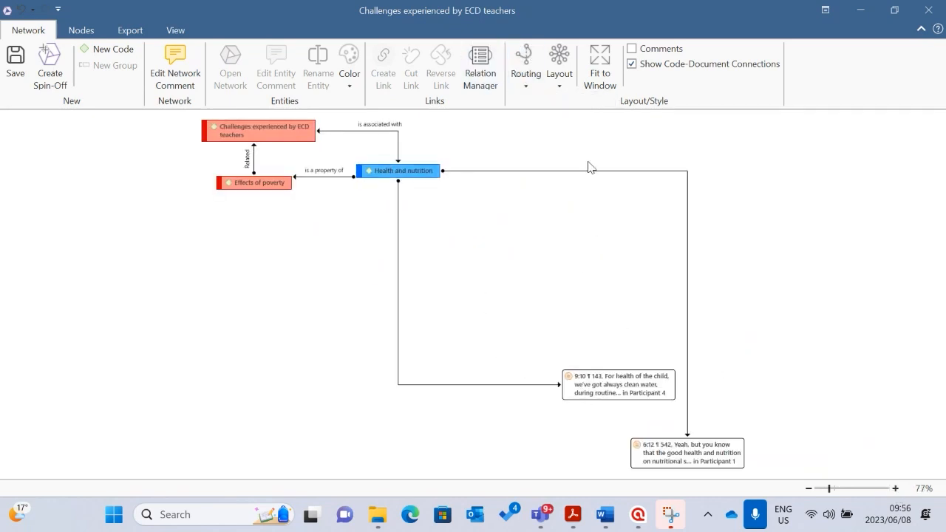
{"action": "left_click_drag", "start_coordinate": [620, 384], "coordinate": [284, 227]}
{"action": "left_click_drag", "start_coordinate": [729, 447], "coordinate": [468, 220]}
{"action": "left_click", "coordinate": [567, 89]}
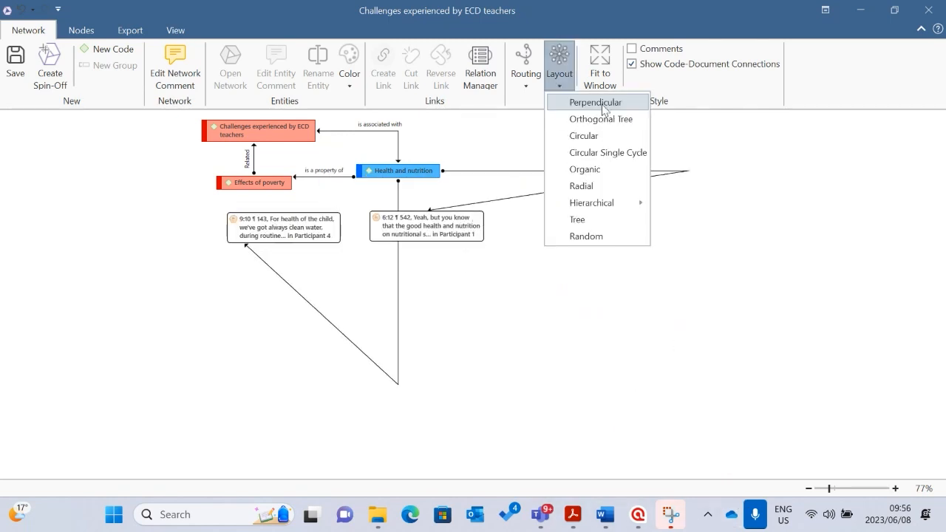
{"action": "left_click", "coordinate": [587, 101]}
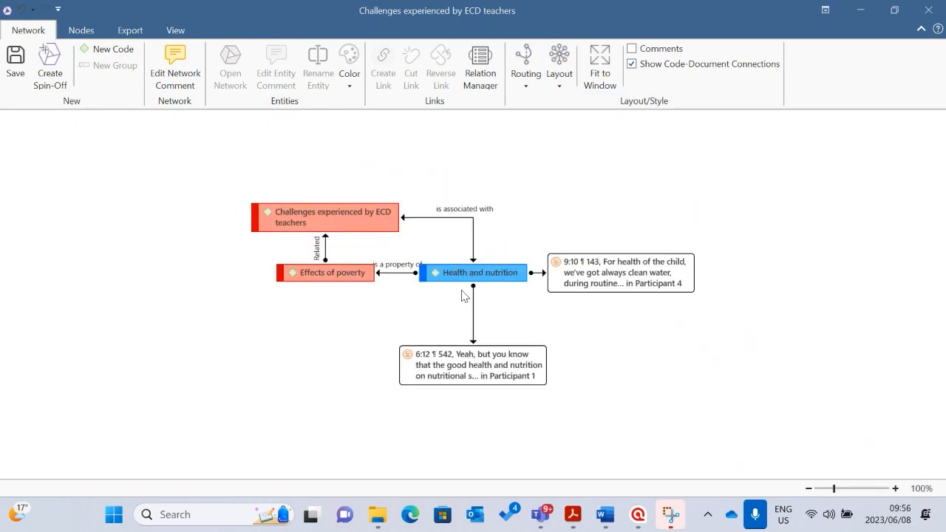
Step: Turn on the preview for quotations 9:10 and 6:12 so their nodes show the full text
{"action": "left_click", "coordinate": [591, 272]}
{"action": "right_click", "coordinate": [592, 272]}
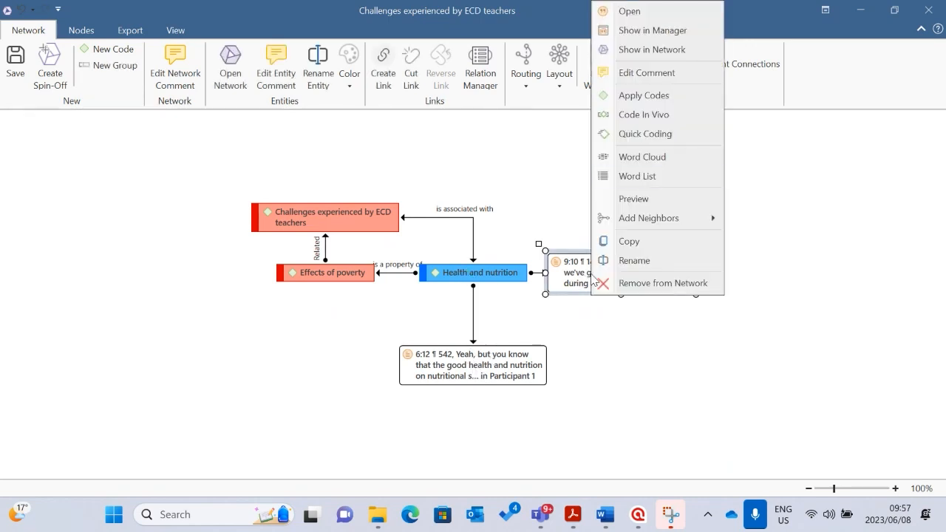
{"action": "left_click", "coordinate": [644, 199]}
{"action": "left_click", "coordinate": [471, 364]}
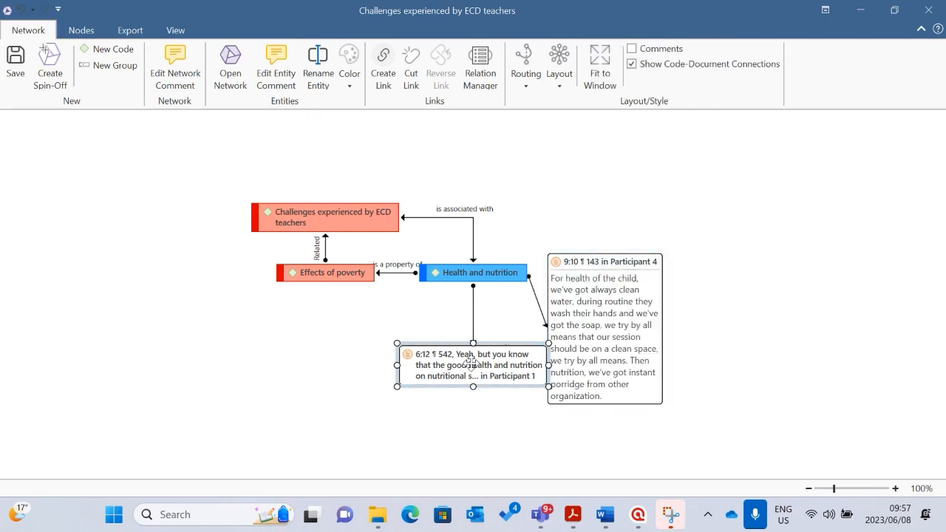
{"action": "right_click", "coordinate": [471, 363]}
{"action": "left_click", "coordinate": [527, 260]}
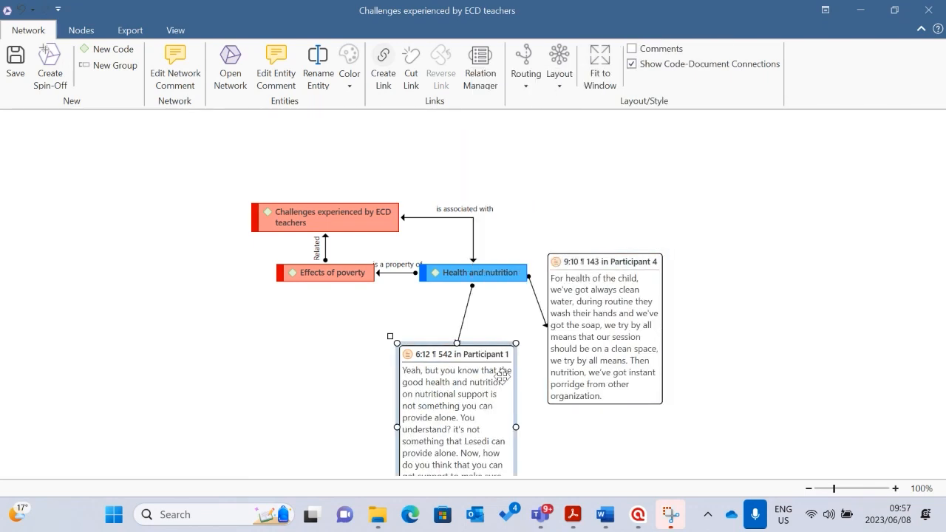
Step: Try the Perpendicular layout on the expanded quotations, and arrange the network in the Radial layout
{"action": "left_click", "coordinate": [558, 74]}
{"action": "left_click", "coordinate": [564, 99]}
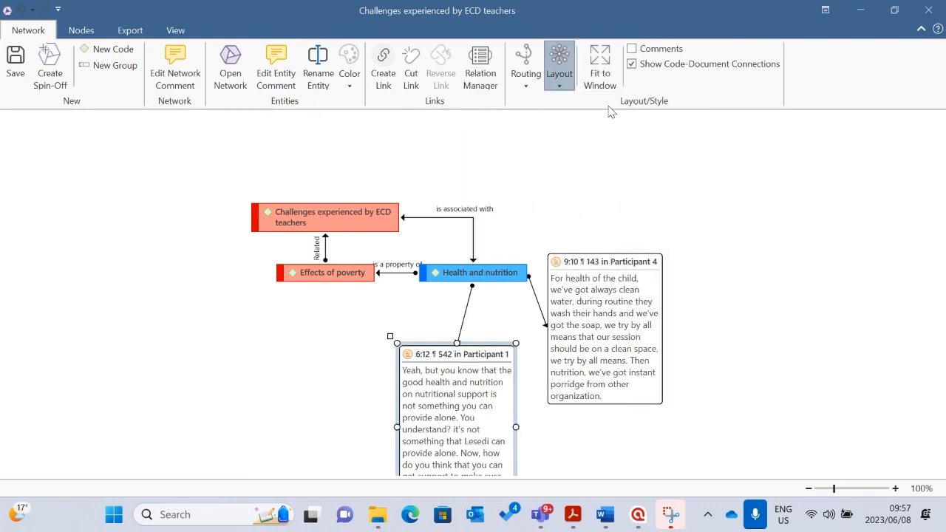
{"action": "left_click_drag", "start_coordinate": [478, 400], "coordinate": [477, 330]}
{"action": "left_click", "coordinate": [562, 81]}
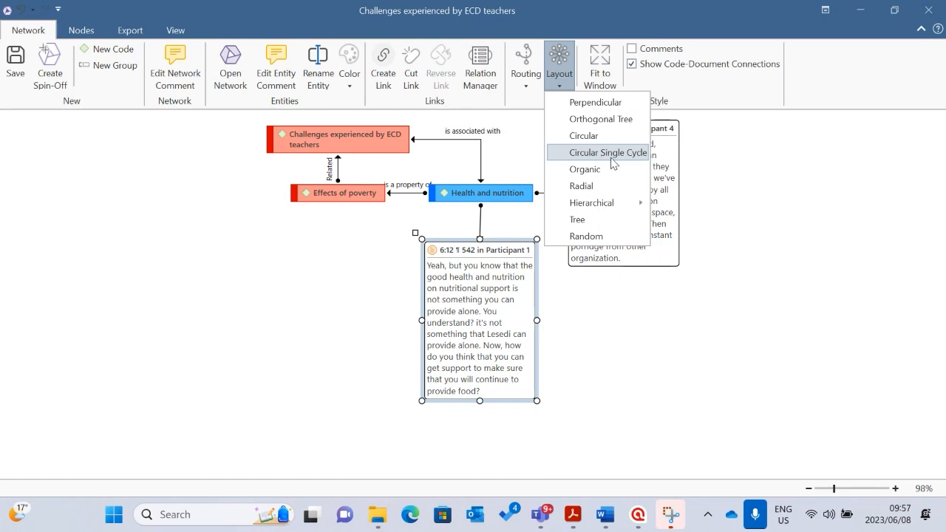
{"action": "left_click", "coordinate": [588, 186]}
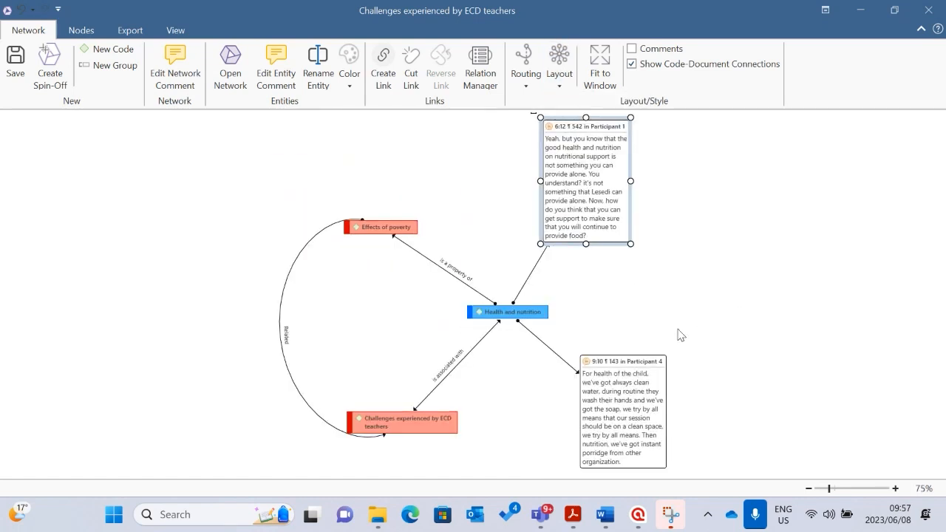
{"action": "left_click", "coordinate": [791, 260]}
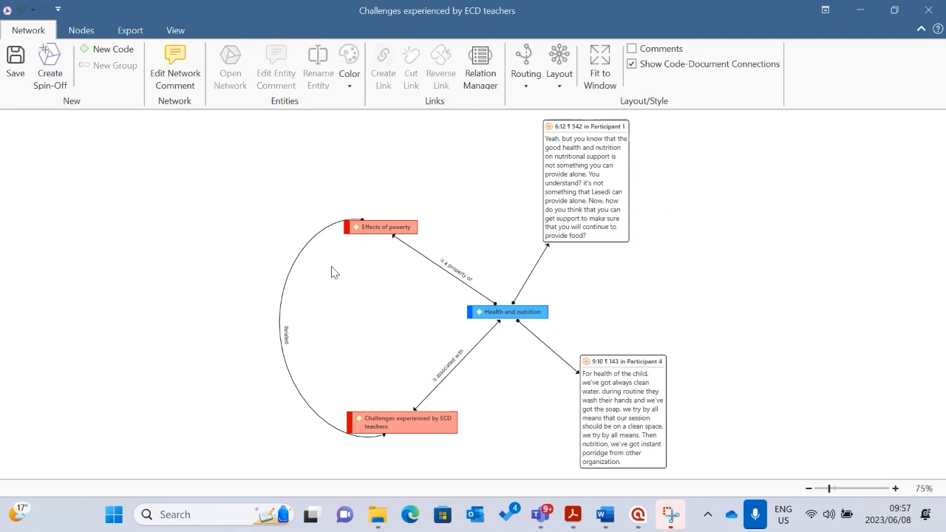
Step: Link quotation 9:10 to the code "Challenges experienced by ECD teachers" in the network
{"action": "left_click", "coordinate": [130, 30]}
{"action": "left_click", "coordinate": [51, 34]}
{"action": "left_click", "coordinate": [576, 202]}
{"action": "left_click", "coordinate": [655, 394]}
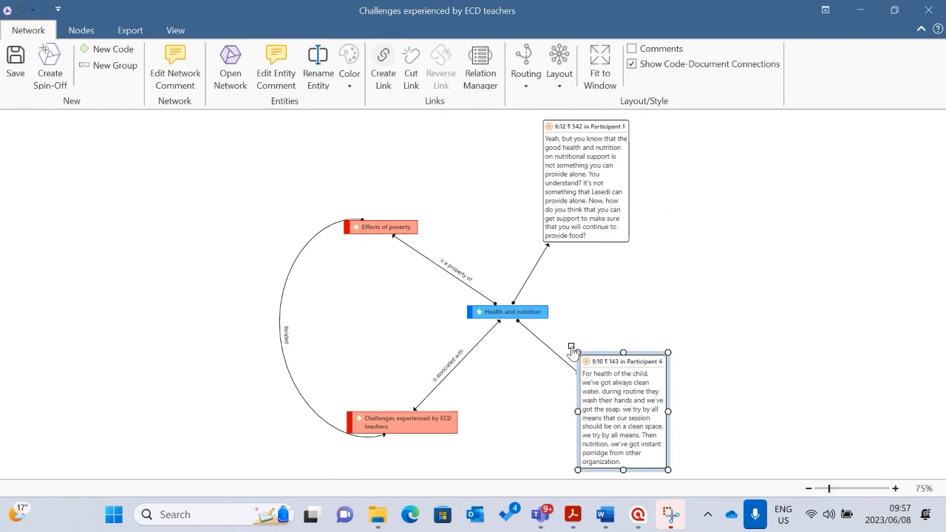
{"action": "left_click_drag", "start_coordinate": [572, 353], "coordinate": [447, 426]}
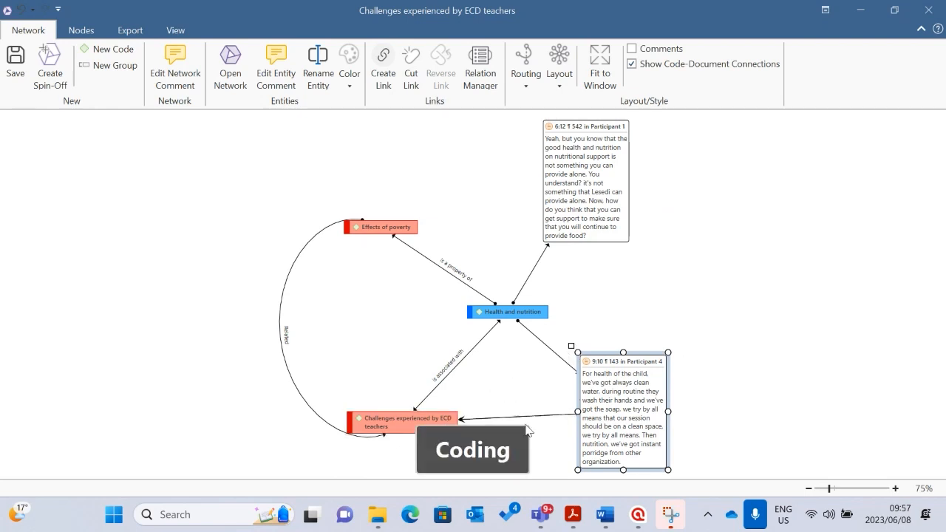
{"action": "left_click", "coordinate": [879, 399]}
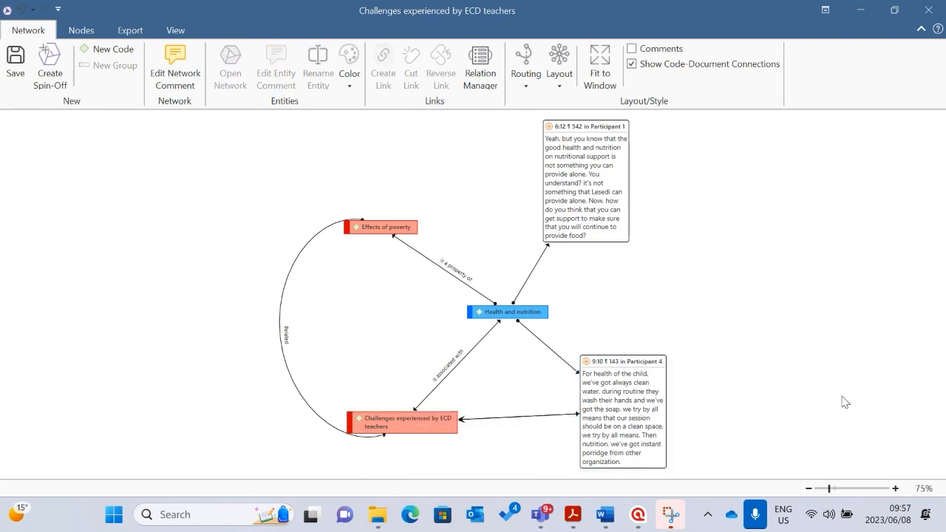
Step: Link quotation 9:10 to quotation 6:12 with the relation "explains"
{"action": "left_click", "coordinate": [641, 392]}
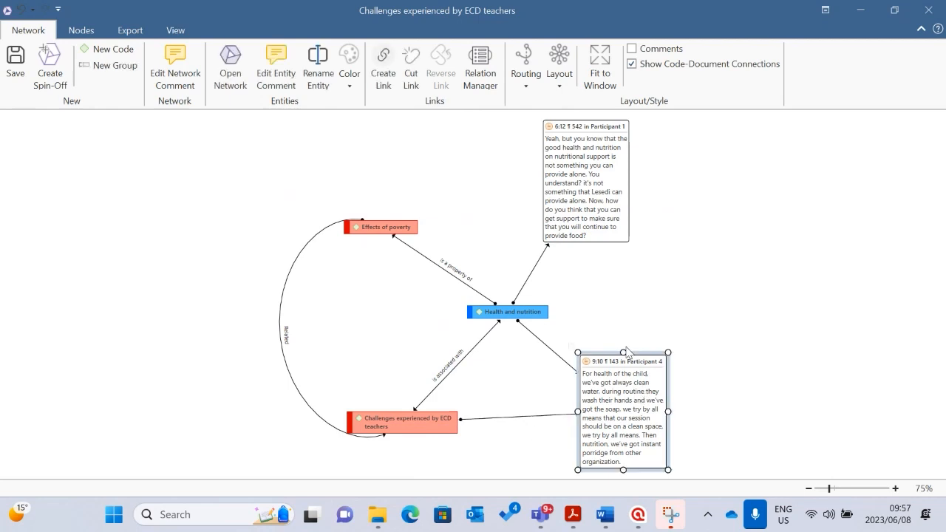
{"action": "left_click_drag", "start_coordinate": [573, 346], "coordinate": [586, 181]}
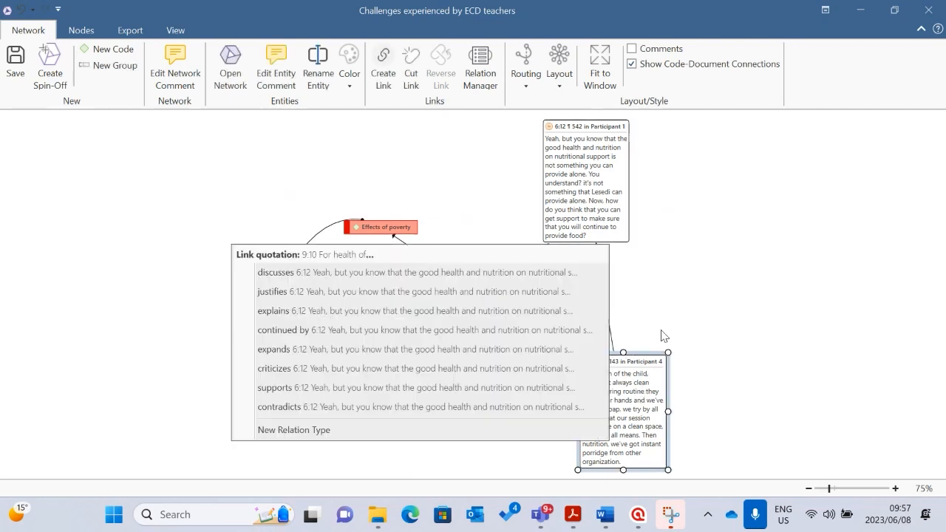
{"action": "left_click", "coordinate": [307, 313]}
{"action": "left_click", "coordinate": [581, 218]}
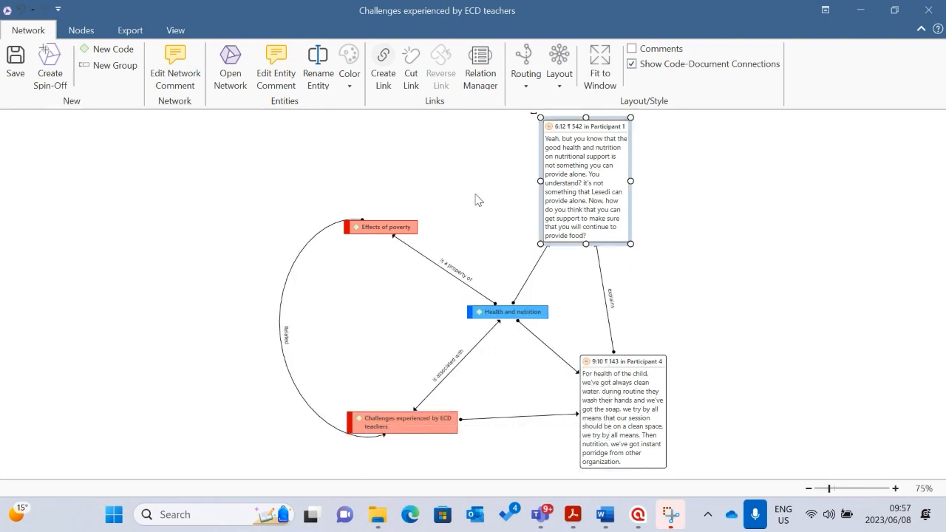
Step: Link quotation 6:12 to the code "Effects of poverty" in the network
{"action": "left_click_drag", "start_coordinate": [533, 125], "coordinate": [396, 238]}
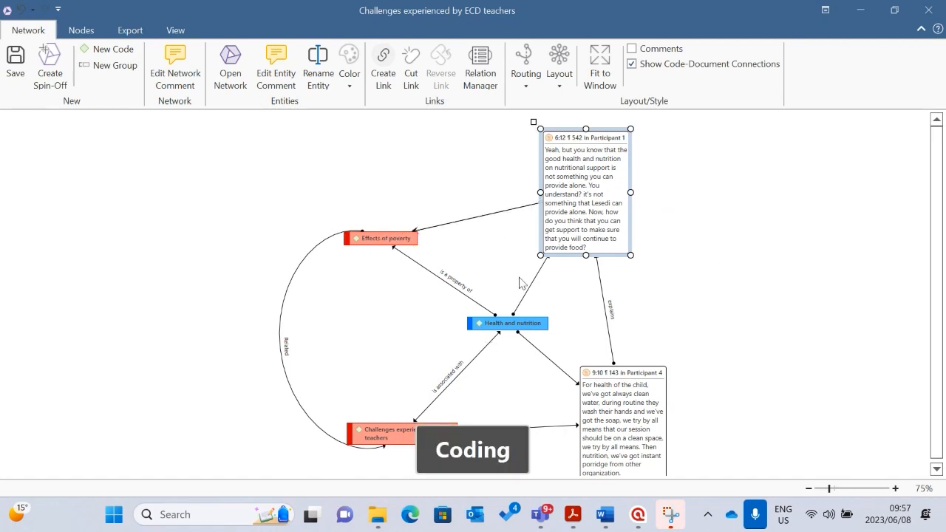
{"action": "left_click", "coordinate": [821, 319]}
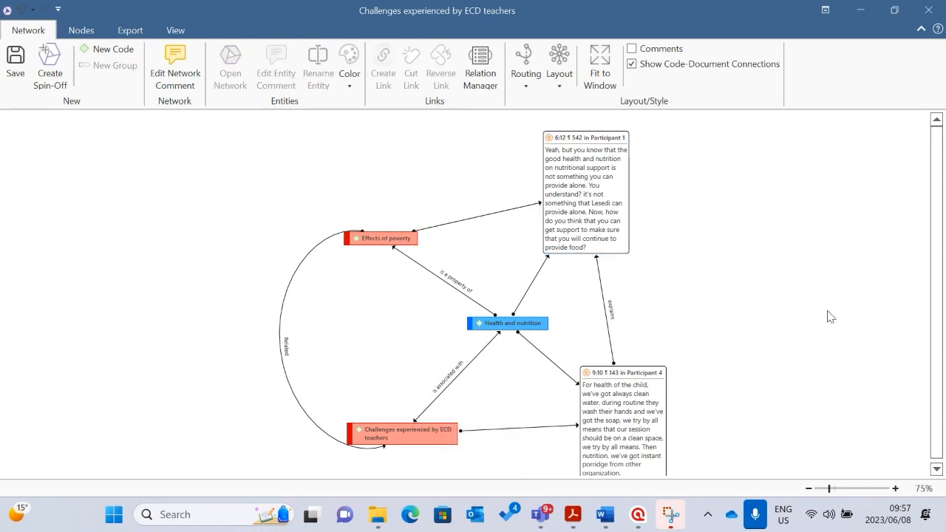
Step: Try the Perpendicular layout on the network and move the "Effects of poverty" node farther away from "Health and nutrition"
{"action": "left_click", "coordinate": [560, 78]}
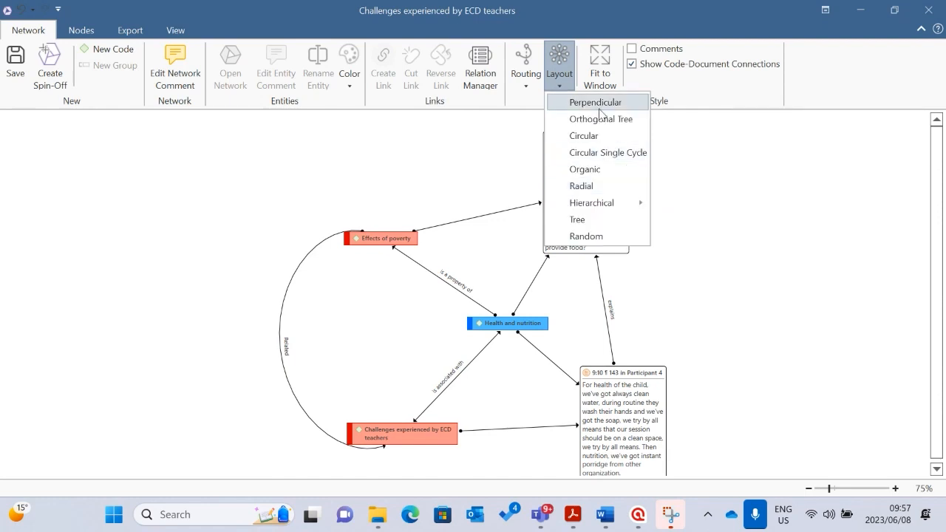
{"action": "left_click", "coordinate": [596, 103]}
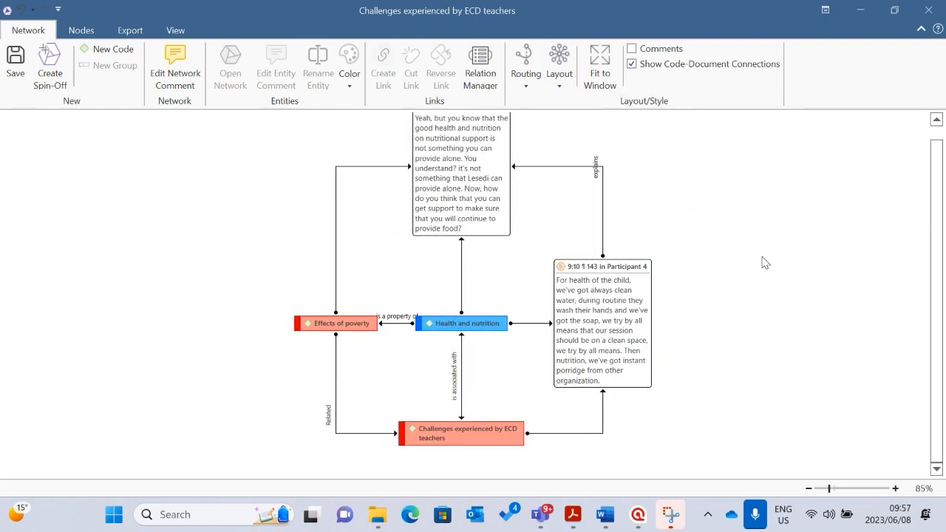
{"action": "left_click_drag", "start_coordinate": [325, 323], "coordinate": [291, 321]}
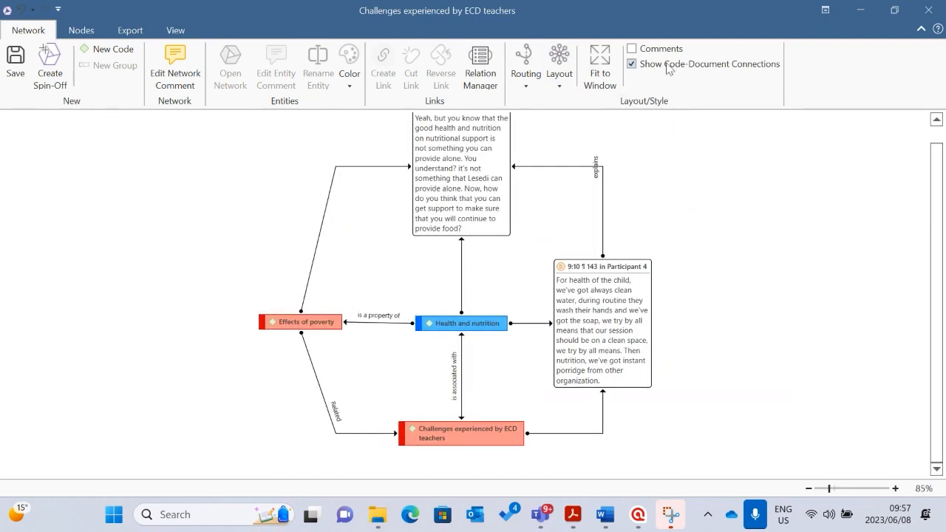
Step: Arrange the network in the Orthogonal Tree layout and look over the rearranged nodes
{"action": "left_click", "coordinate": [560, 74]}
{"action": "left_click", "coordinate": [581, 119]}
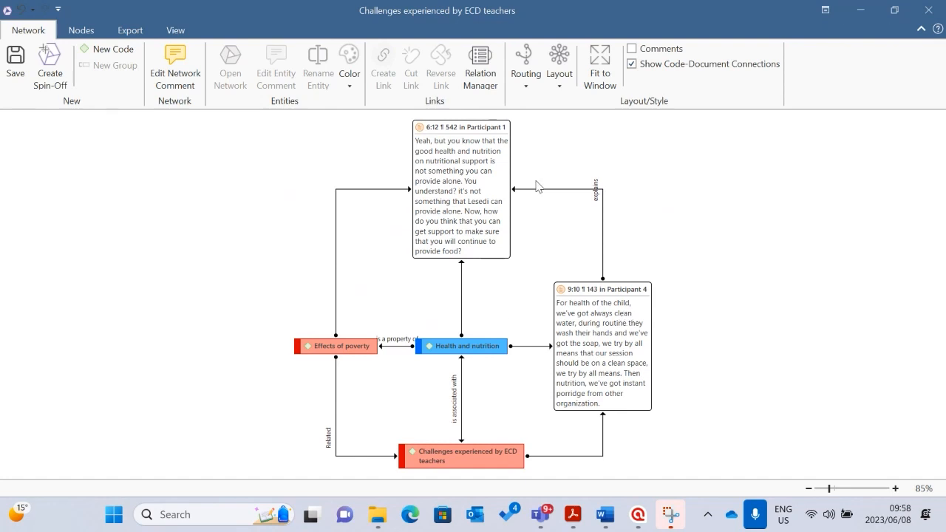
{"action": "scroll", "coordinate": [664, 210], "scroll_direction": "down", "scroll_amount": 1}
{"action": "scroll", "coordinate": [505, 276], "scroll_direction": "up", "scroll_amount": 2}
Step: Close the network and save it in the project
{"action": "left_click", "coordinate": [937, 10]}
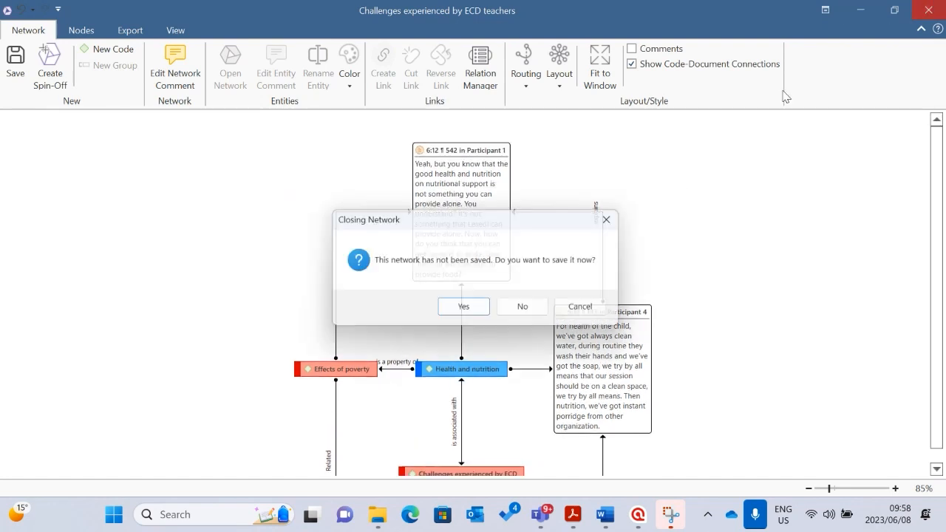
{"action": "left_click", "coordinate": [466, 312]}
{"action": "left_click", "coordinate": [458, 307]}
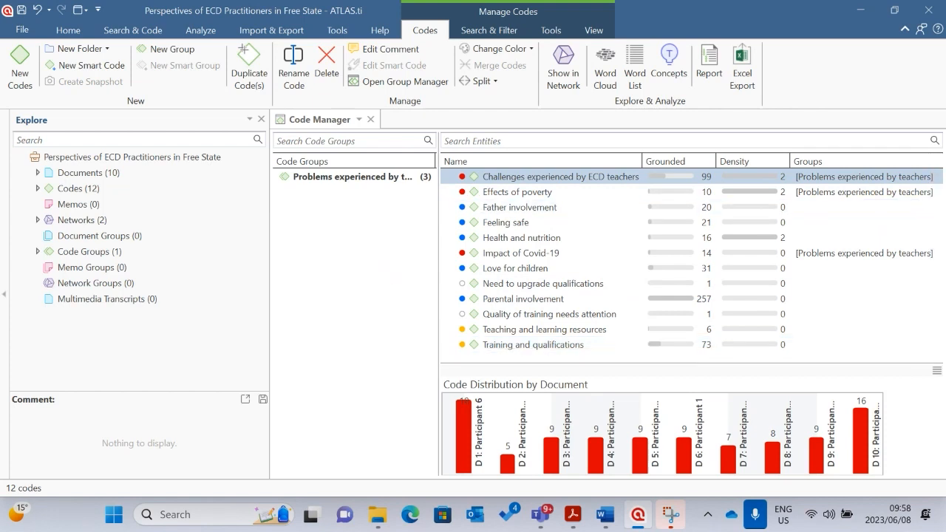
Step: Review the topics in the workshop invitation PDF in Adobe Acrobat and return to the Code Manager in ATLAS.ti
{"action": "key", "text": "alt+Tab"}
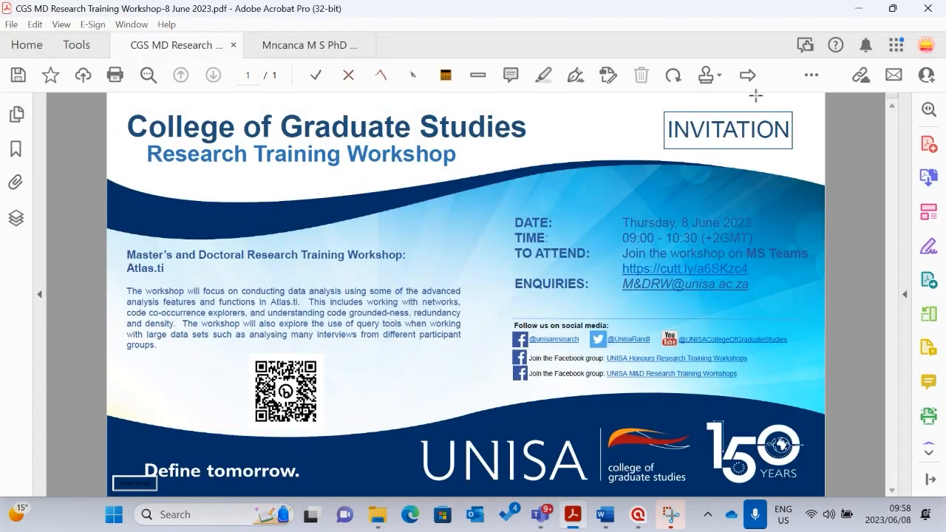
{"action": "left_click", "coordinate": [871, 15]}
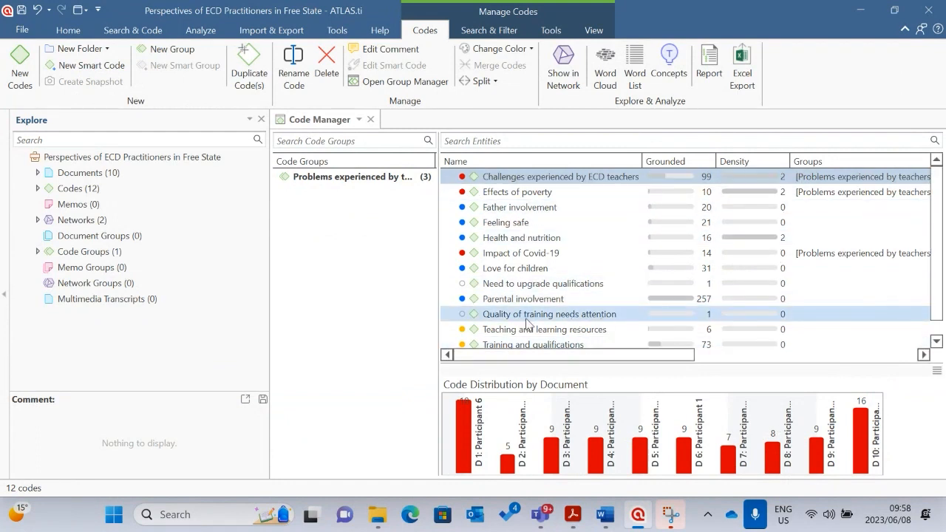
{"action": "scroll", "coordinate": [570, 297], "scroll_direction": "down", "scroll_amount": 1}
{"action": "scroll", "coordinate": [621, 292], "scroll_direction": "up", "scroll_amount": 1}
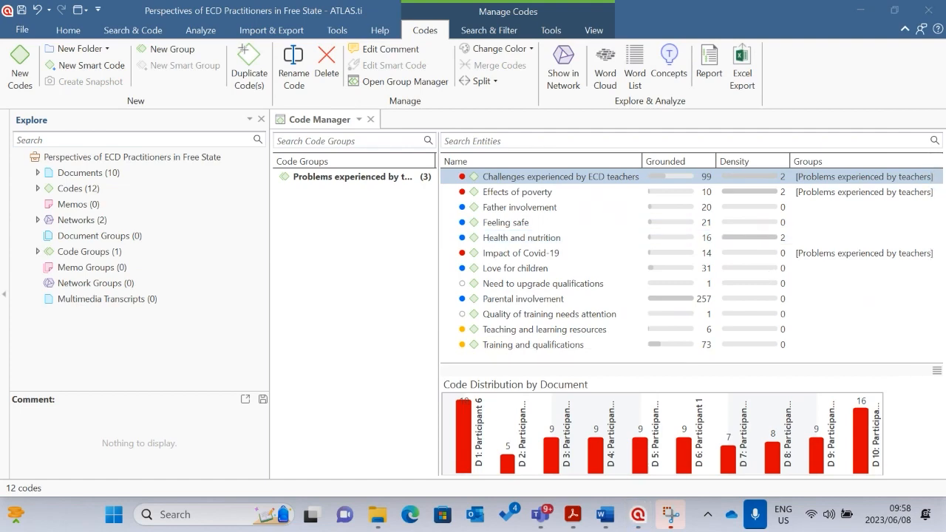
{"action": "left_click", "coordinate": [862, 10]}
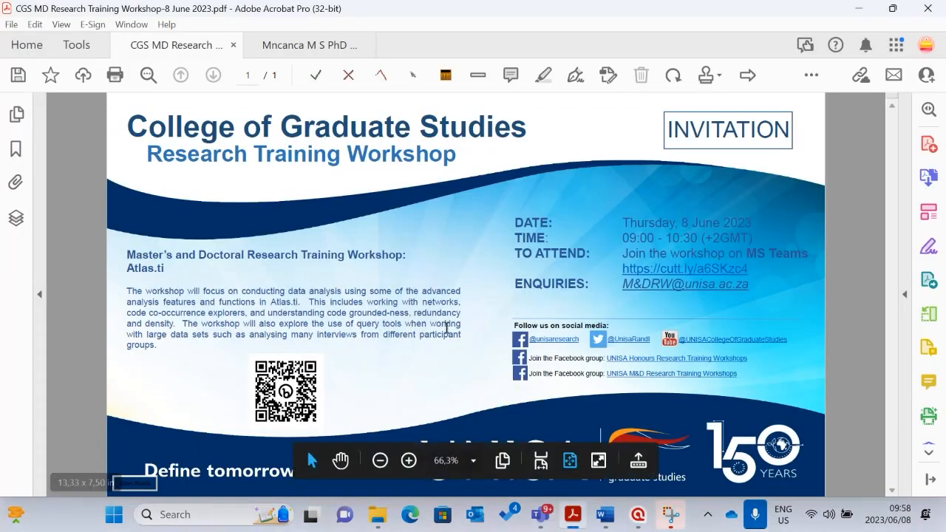
{"action": "left_click", "coordinate": [863, 9]}
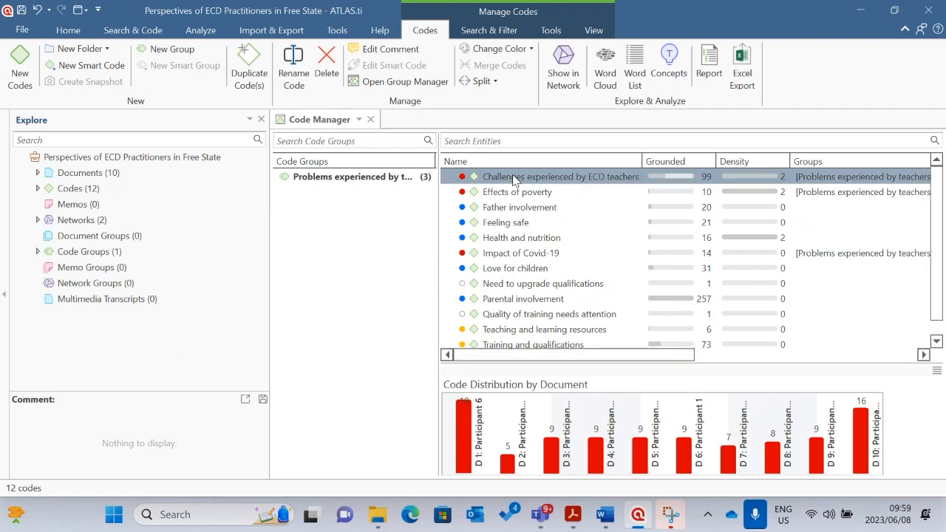
Step: Open the document D 1: Participant 6 and go to the coded answer on qualifications in Section 2
{"action": "left_click", "coordinate": [38, 172]}
{"action": "left_click", "coordinate": [131, 190]}
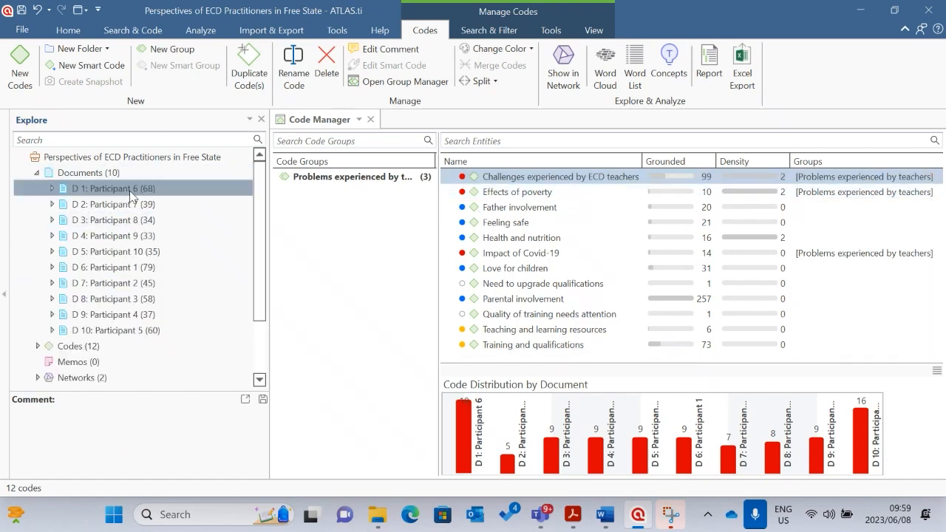
{"action": "double_click", "coordinate": [131, 191]}
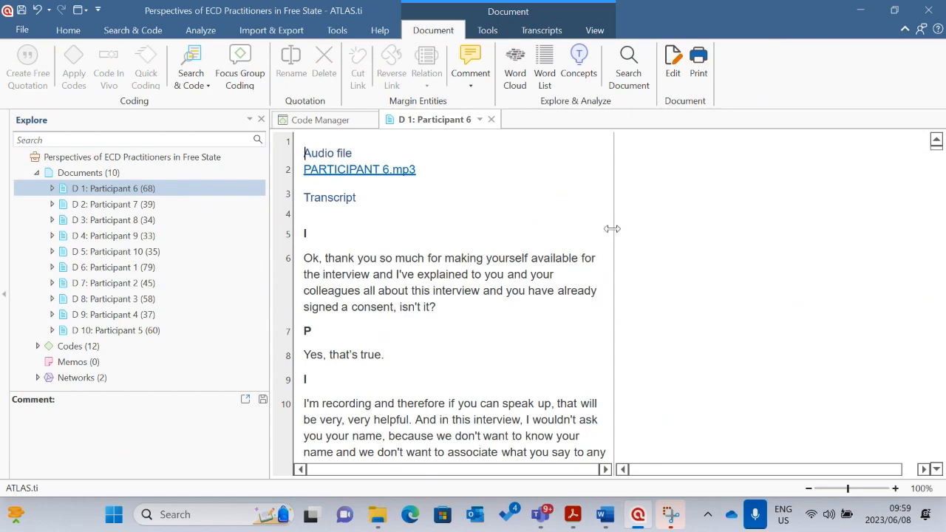
{"action": "scroll", "coordinate": [842, 273], "scroll_direction": "down", "scroll_amount": 12}
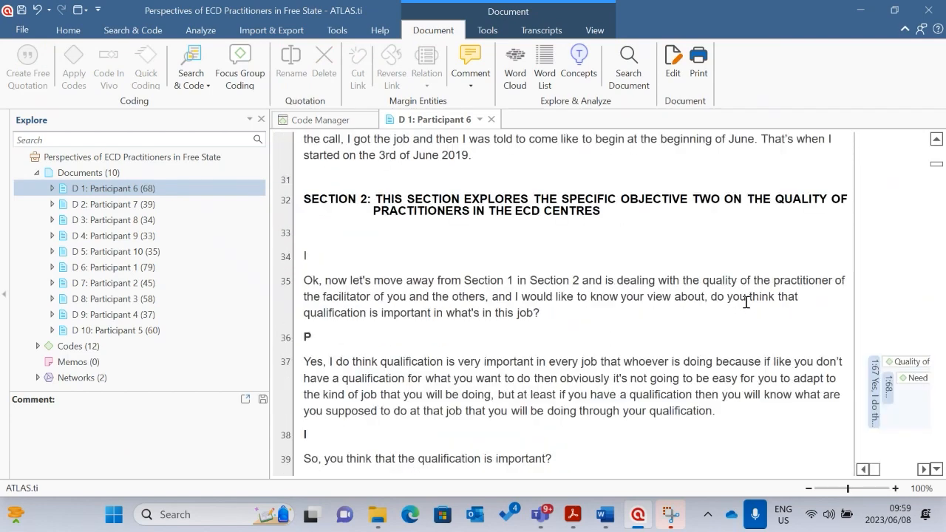
{"action": "scroll", "coordinate": [838, 295], "scroll_direction": "up", "scroll_amount": 3}
Step: Compare the overlapping text of quotations 1:67 and 1:68 in paragraph 37 by highlighting each coding in turn
{"action": "left_click", "coordinate": [910, 256]}
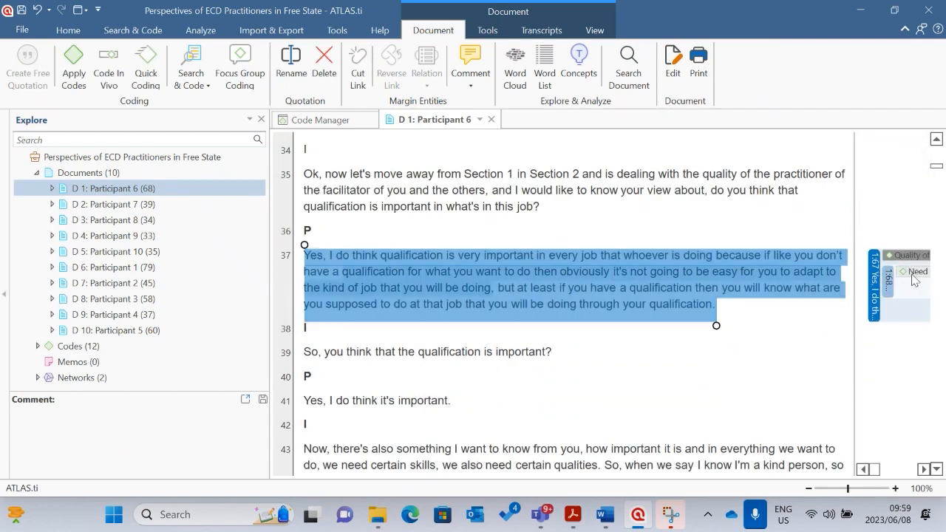
{"action": "left_click", "coordinate": [915, 273]}
{"action": "left_click", "coordinate": [906, 257]}
{"action": "left_click", "coordinate": [919, 274]}
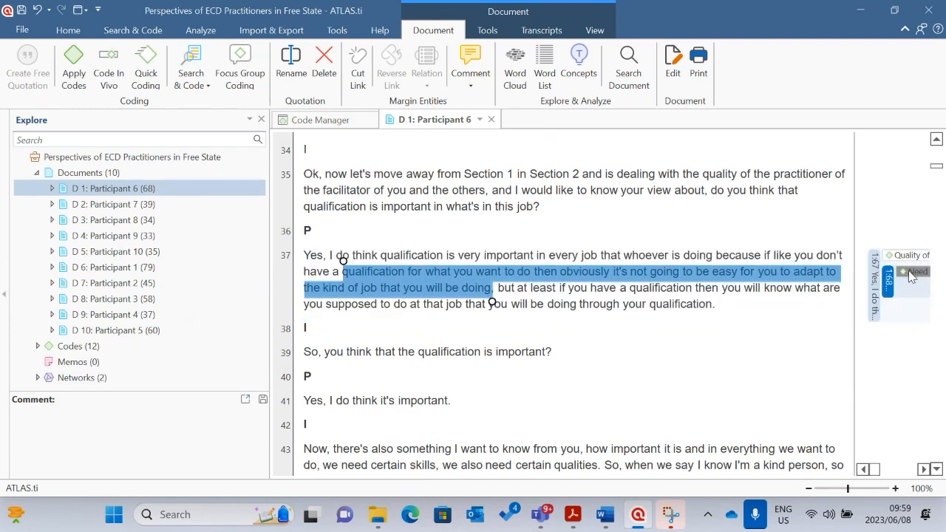
{"action": "left_click", "coordinate": [907, 256]}
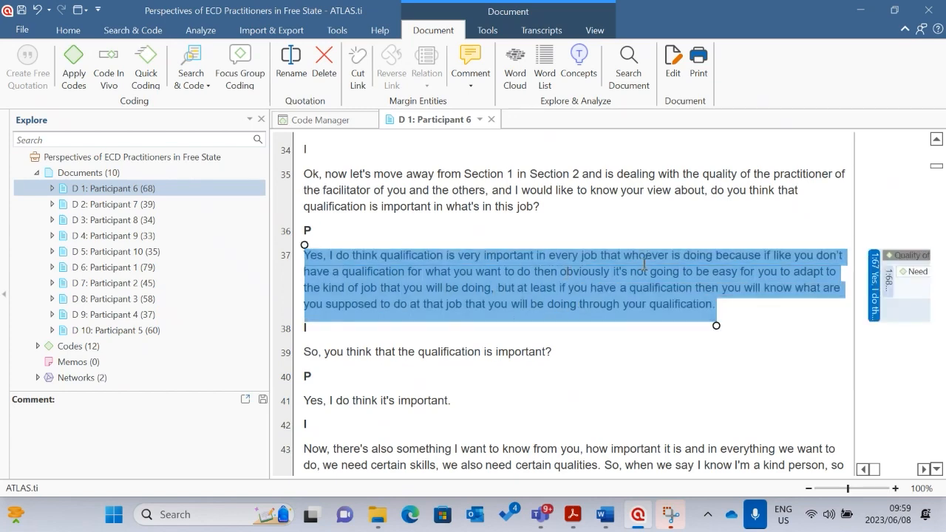
{"action": "left_click", "coordinate": [665, 210]}
{"action": "left_click", "coordinate": [681, 230]}
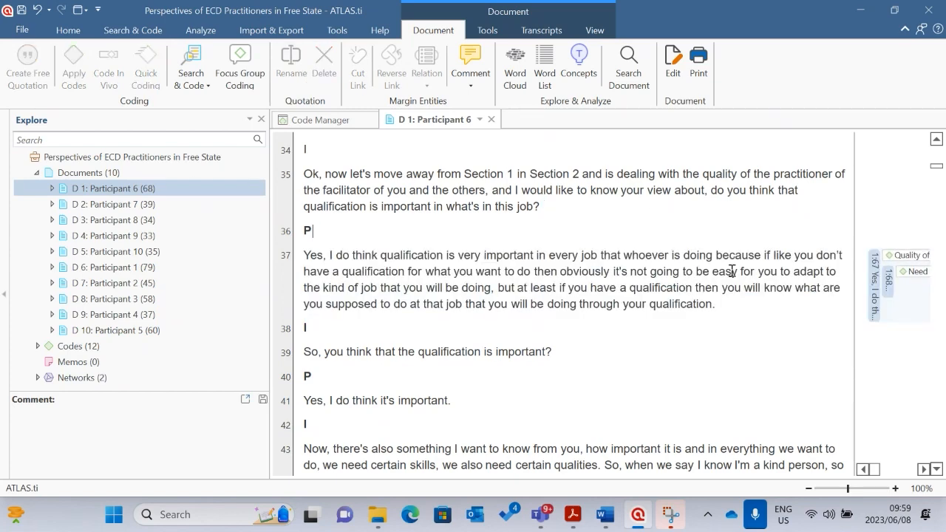
{"action": "left_click", "coordinate": [909, 258]}
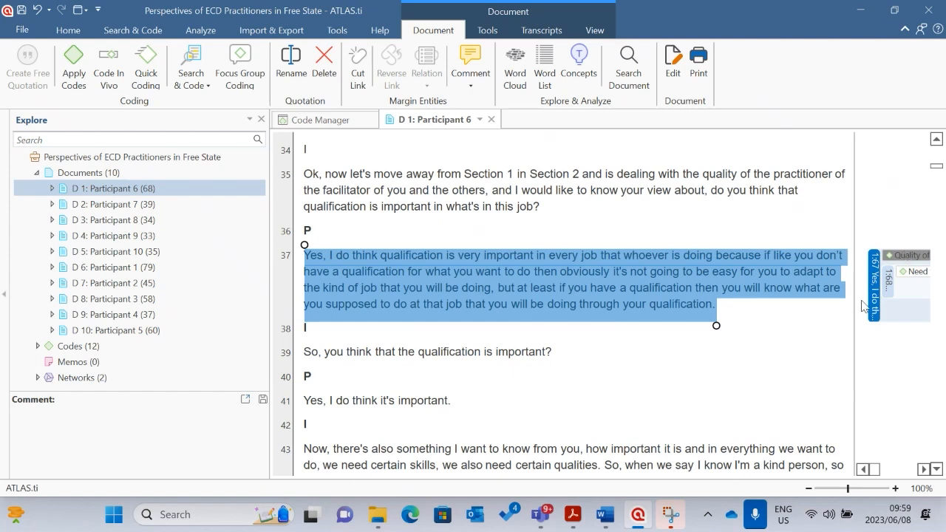
{"action": "left_click", "coordinate": [735, 391]}
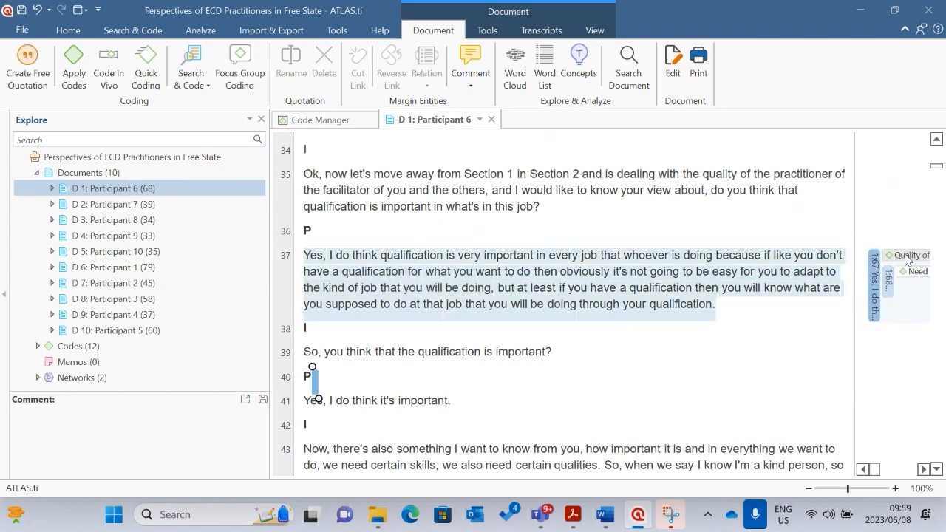
{"action": "left_click", "coordinate": [745, 368]}
{"action": "left_click", "coordinate": [890, 288]}
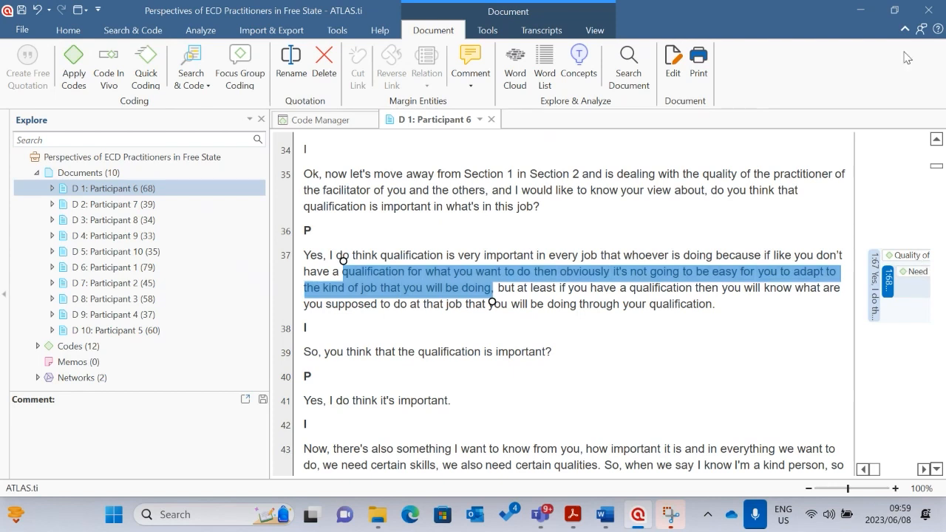
{"action": "left_click", "coordinate": [887, 21]}
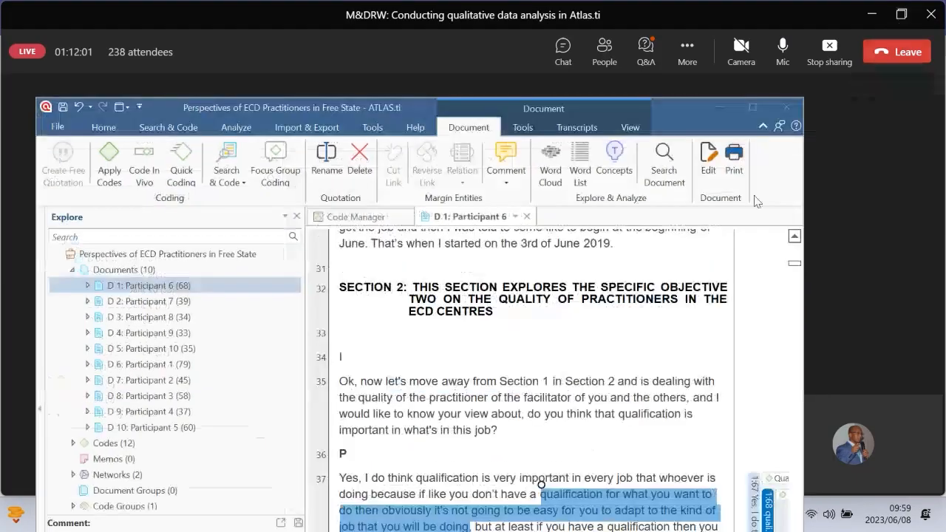
{"action": "left_click", "coordinate": [785, 103]}
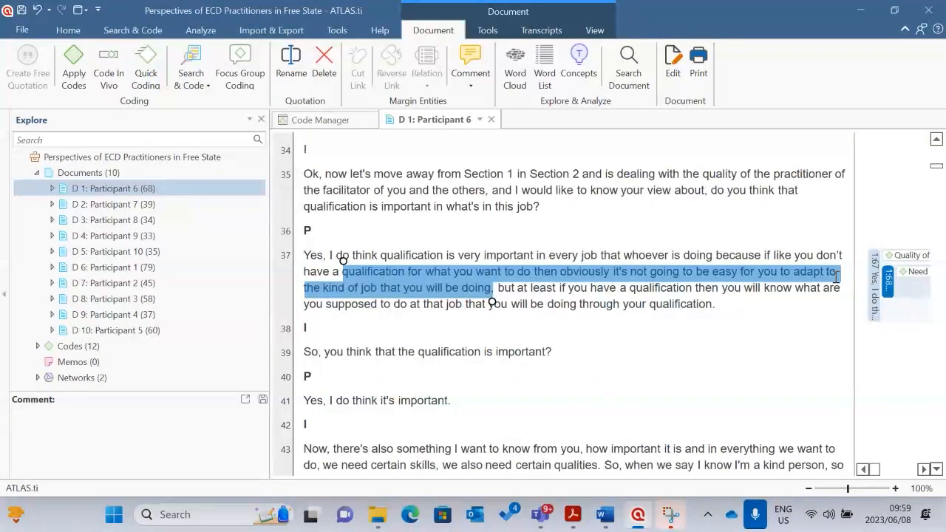
{"action": "left_click", "coordinate": [730, 311]}
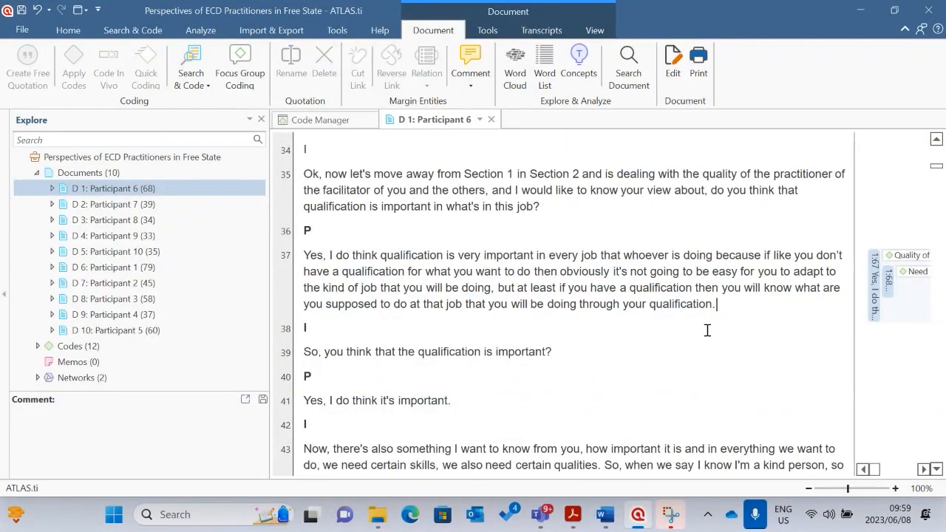
Step: Open the ATLAS.ti 22 user manual and maximize its help window
{"action": "left_click", "coordinate": [68, 30]}
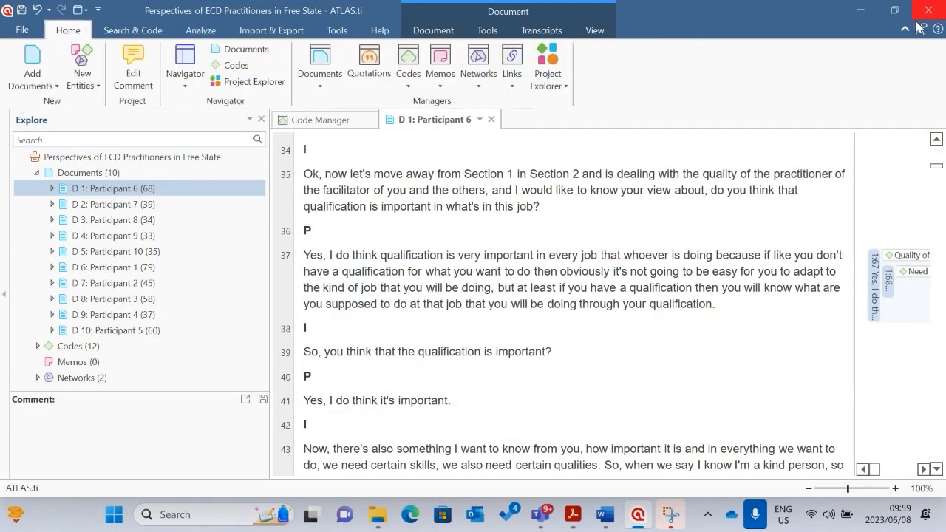
{"action": "left_click", "coordinate": [937, 31]}
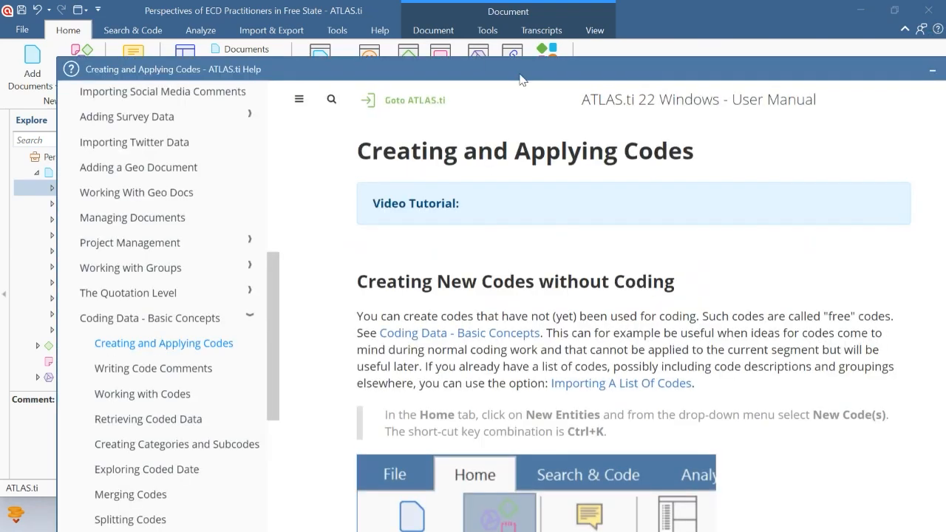
{"action": "left_click_drag", "start_coordinate": [520, 79], "coordinate": [253, 79]}
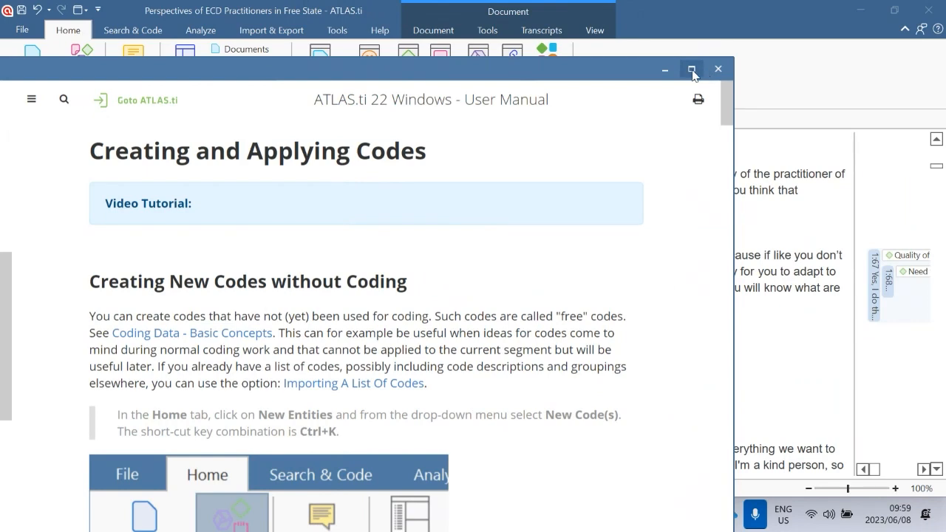
{"action": "left_click", "coordinate": [692, 71]}
Step: Search the user manual for "redundant", read the "Finding Redundant Codings" page, and close the help
{"action": "left_click", "coordinate": [270, 39]}
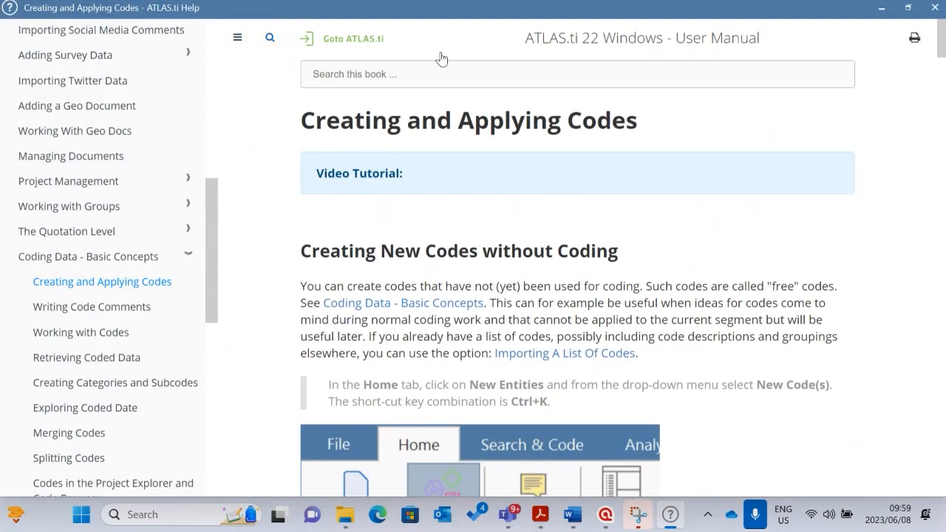
{"action": "type", "text": "redun"}
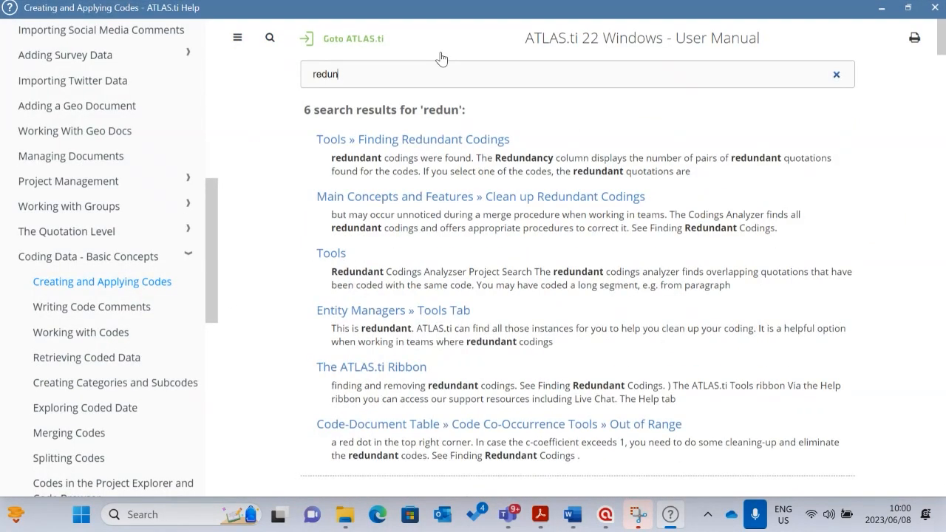
{"action": "type", "text": "dant"}
{"action": "left_click", "coordinate": [455, 147]}
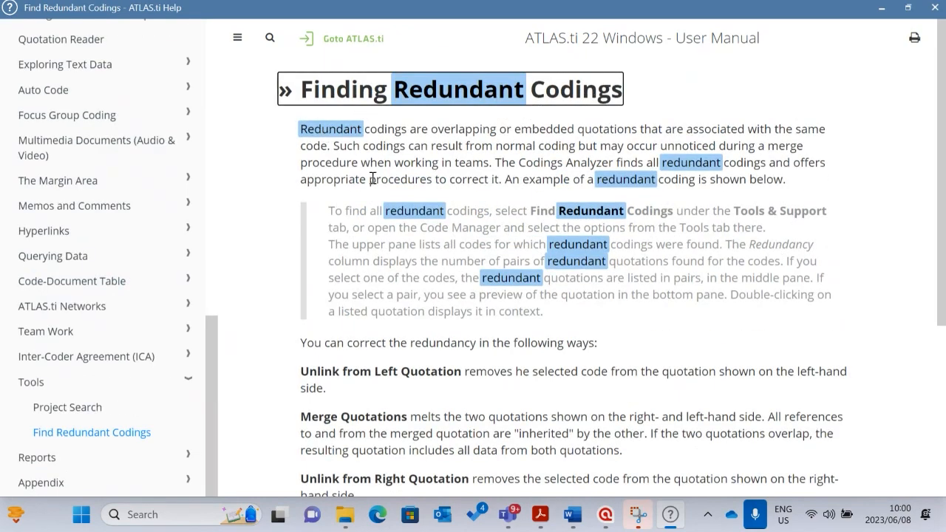
{"action": "scroll", "coordinate": [537, 186], "scroll_direction": "down", "scroll_amount": 4}
{"action": "scroll", "coordinate": [518, 184], "scroll_direction": "up", "scroll_amount": 4}
{"action": "left_click", "coordinate": [929, 8]}
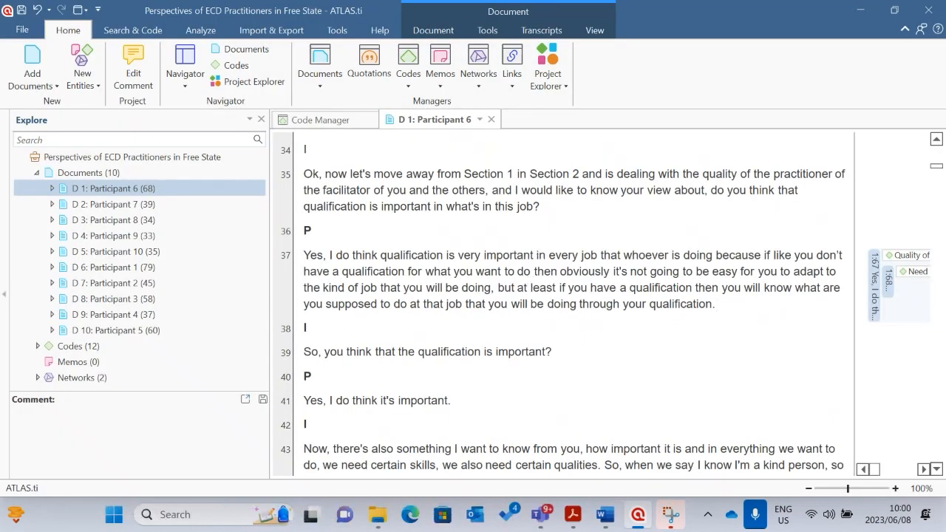
Step: Check the workshop description in the invitation PDF in Adobe Acrobat again and return to the Participant 6 transcript in ATLAS.ti
{"action": "key", "text": "alt+Tab"}
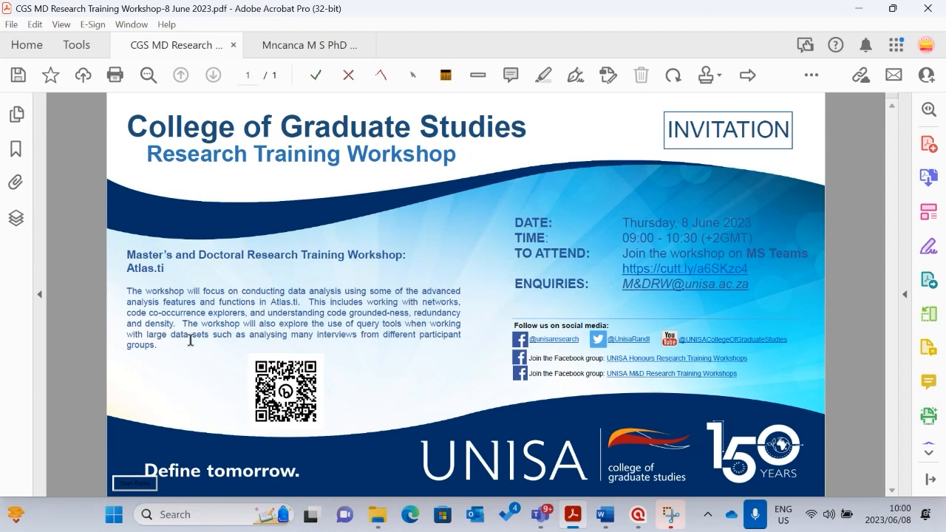
{"action": "left_click", "coordinate": [858, 7]}
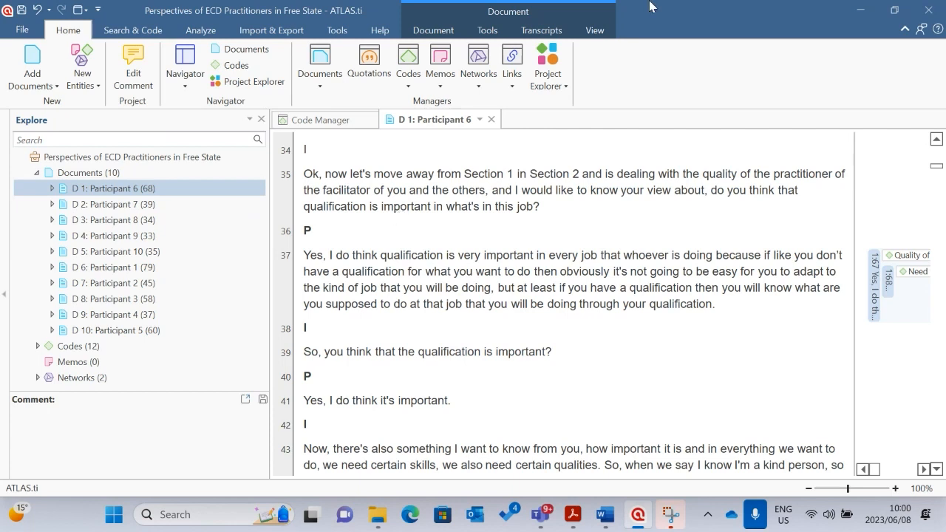
Step: Close the Perspectives of ECD Practitioners in Free State project, saving its changes
{"action": "left_click", "coordinate": [23, 31]}
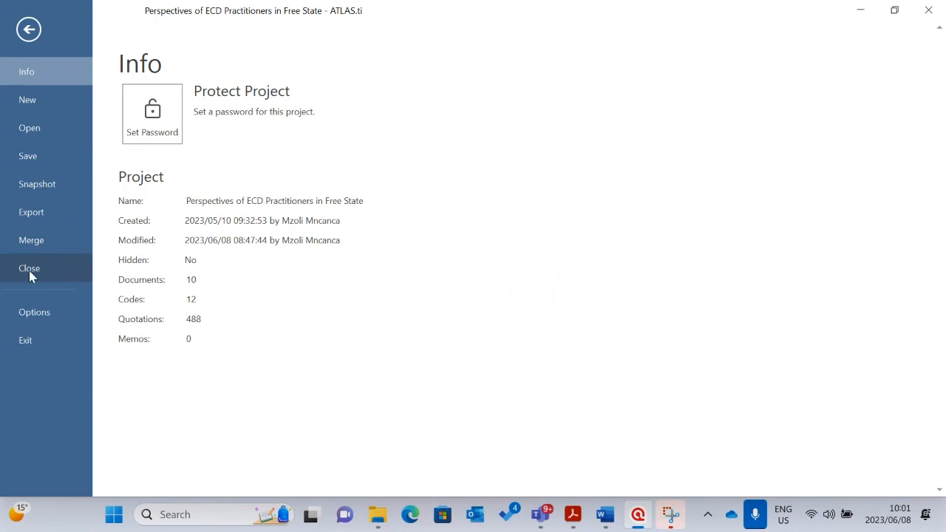
{"action": "left_click", "coordinate": [28, 30]}
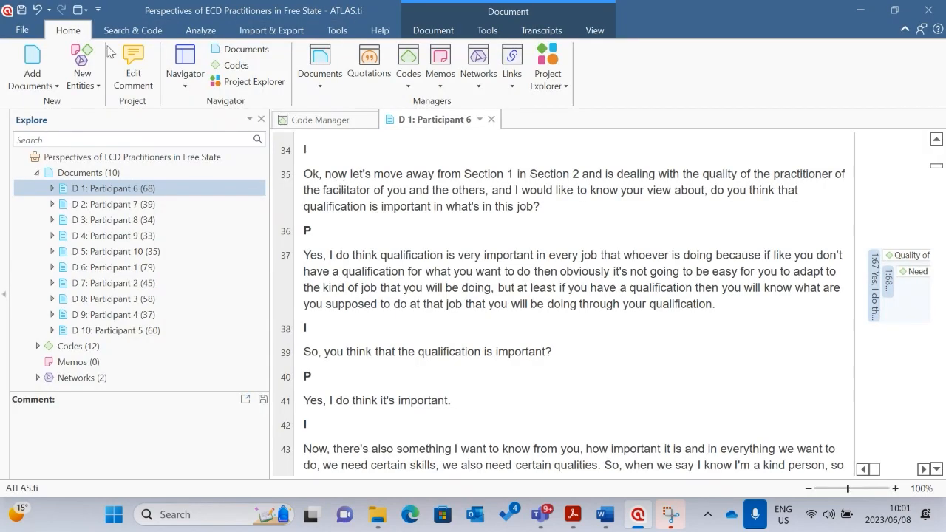
{"action": "left_click", "coordinate": [24, 31]}
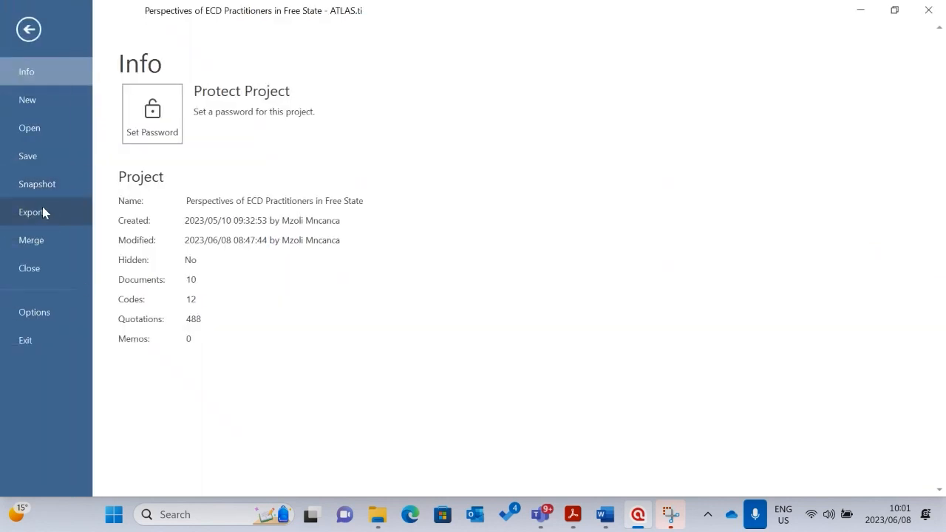
{"action": "left_click", "coordinate": [42, 269]}
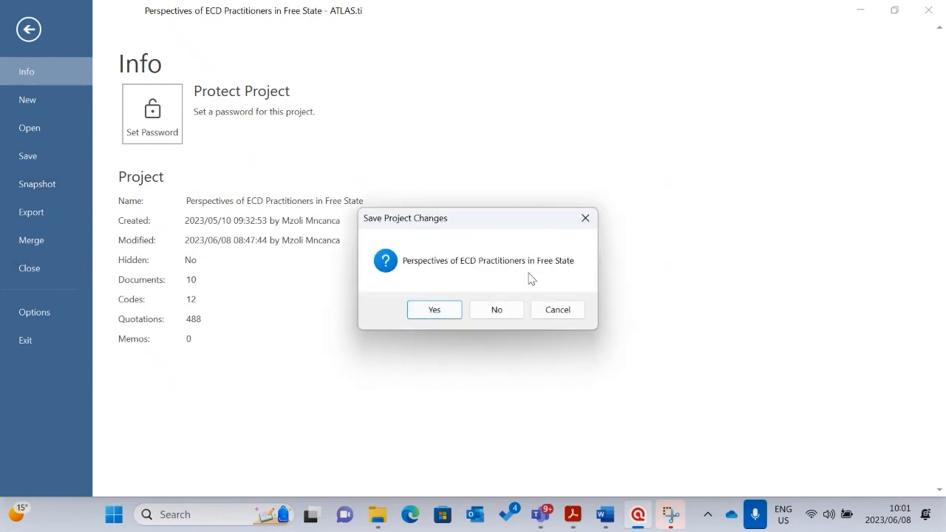
{"action": "left_click", "coordinate": [431, 310]}
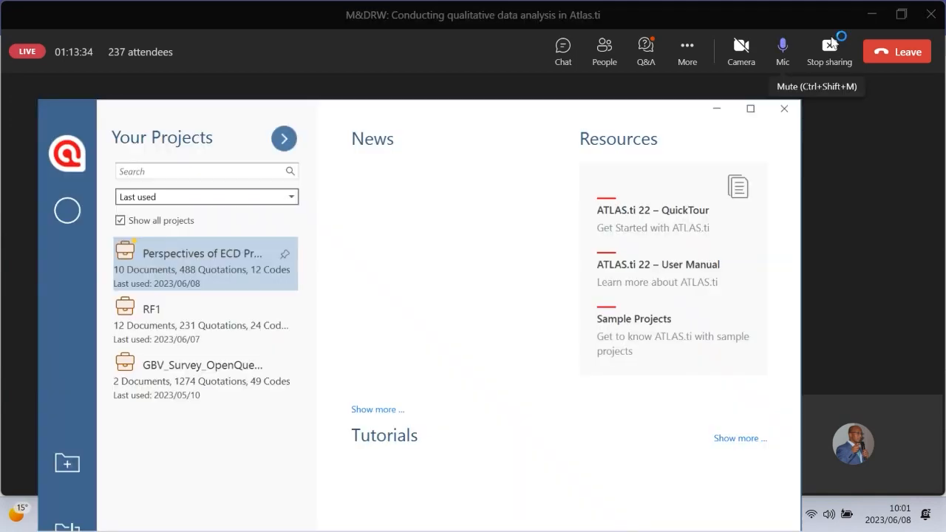
Step: Open the GBV_Survey_OpenQuestions snapshot project, list its documents, and close the project again
{"action": "left_click", "coordinate": [753, 108]}
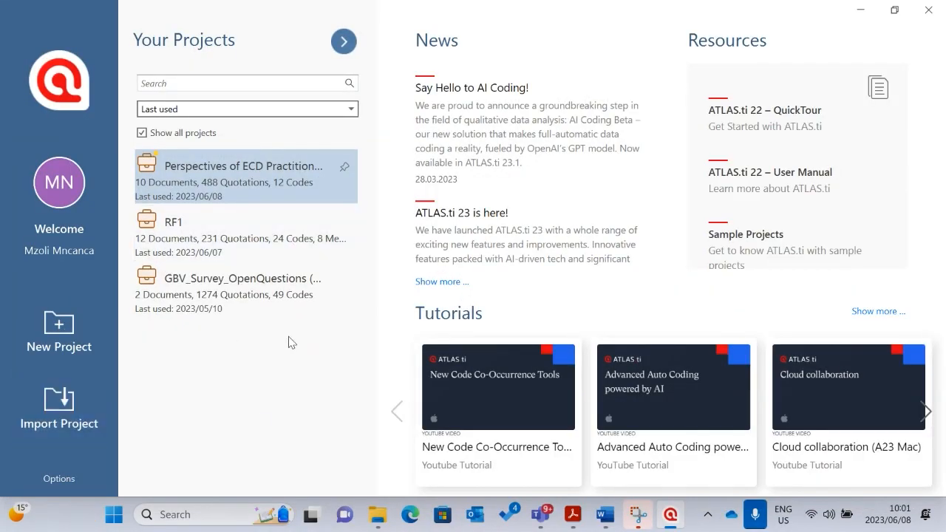
{"action": "left_click", "coordinate": [213, 290]}
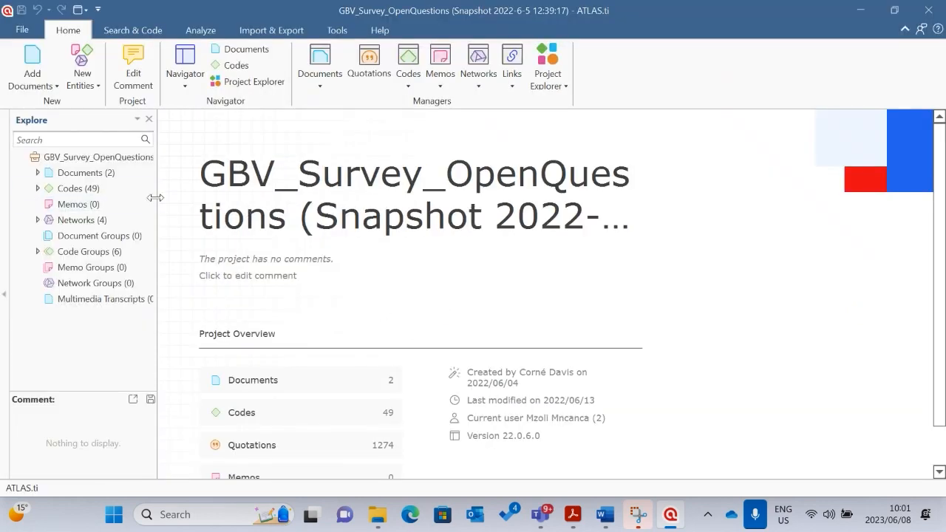
{"action": "left_click", "coordinate": [37, 173]}
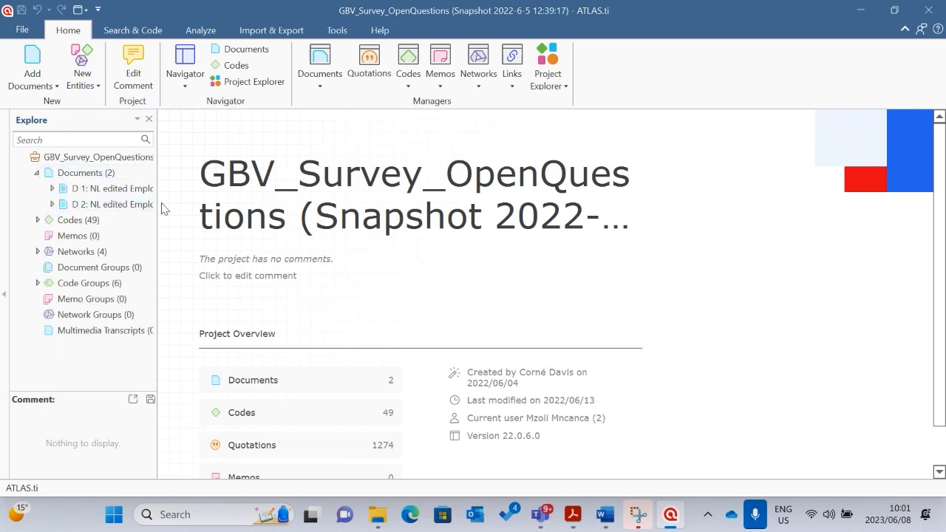
{"action": "left_click_drag", "start_coordinate": [158, 198], "coordinate": [196, 198]}
{"action": "left_click", "coordinate": [25, 30]}
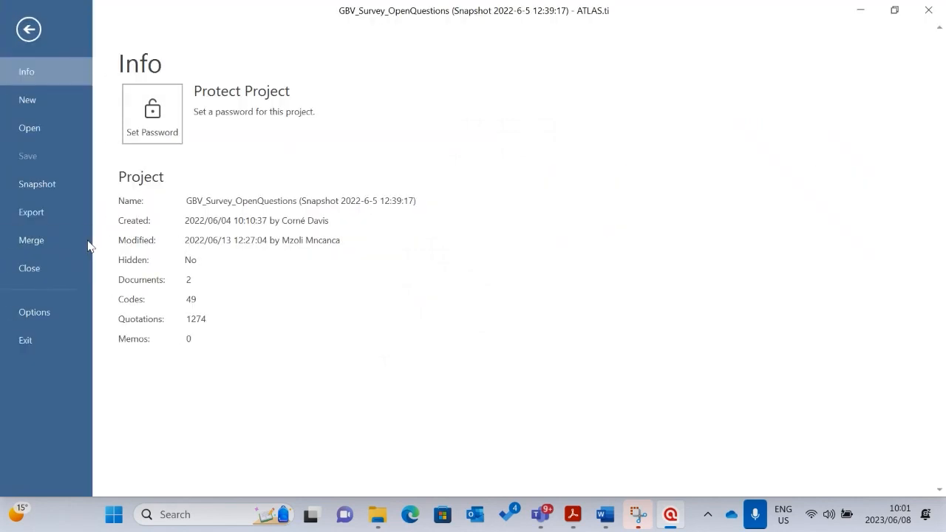
{"action": "left_click", "coordinate": [36, 269]}
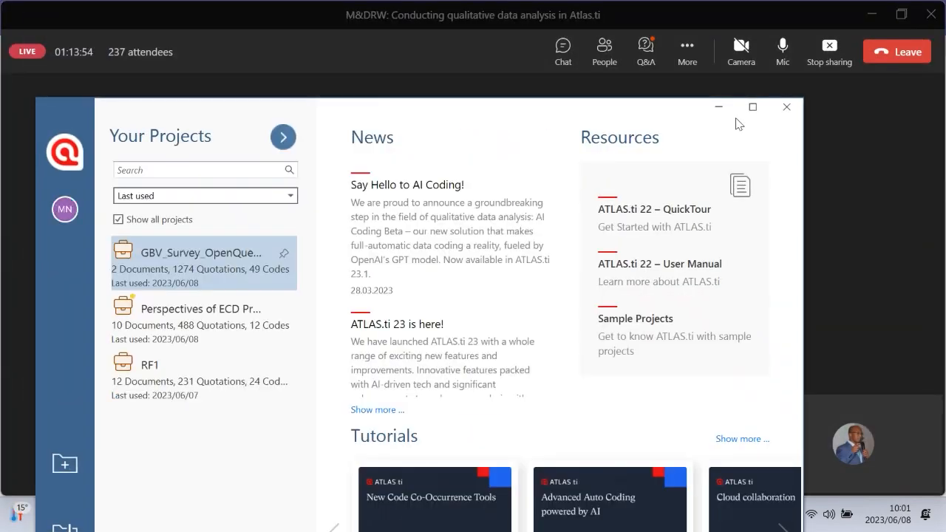
Step: Reopen the Perspectives of ECD Practitioners project, expand its documents and codes, and widen the explorer to show full code names
{"action": "left_click", "coordinate": [752, 107]}
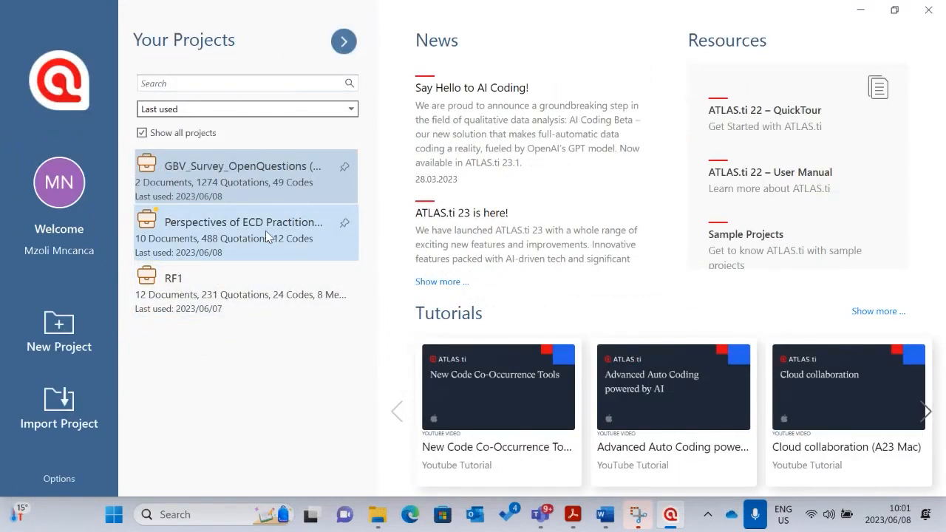
{"action": "left_click", "coordinate": [207, 232]}
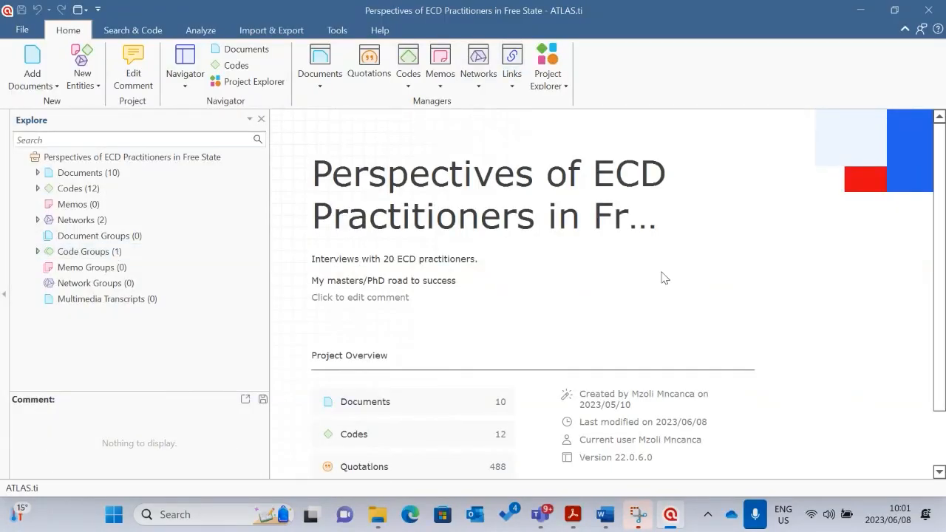
{"action": "left_click", "coordinate": [37, 173]}
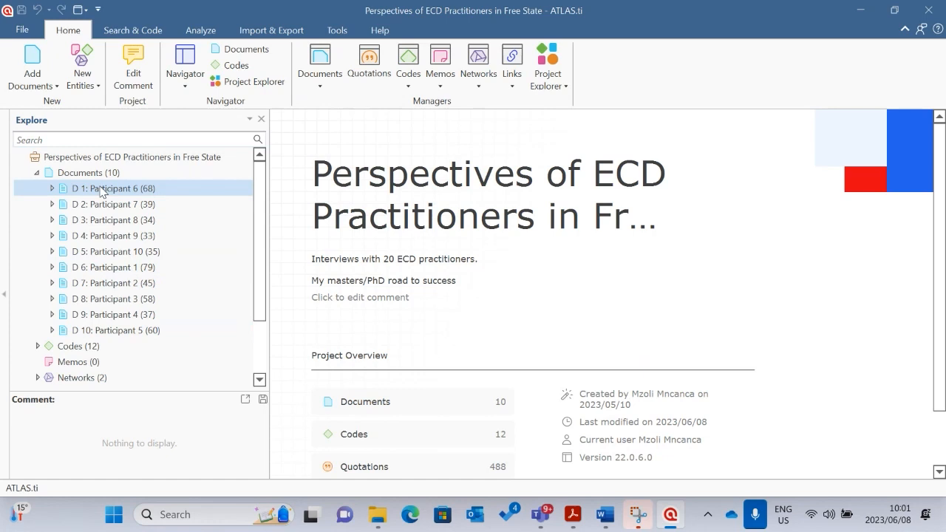
{"action": "left_click", "coordinate": [37, 346]}
{"action": "scroll", "coordinate": [115, 349], "scroll_direction": "down", "scroll_amount": 2}
{"action": "scroll", "coordinate": [115, 349], "scroll_direction": "down", "scroll_amount": 2}
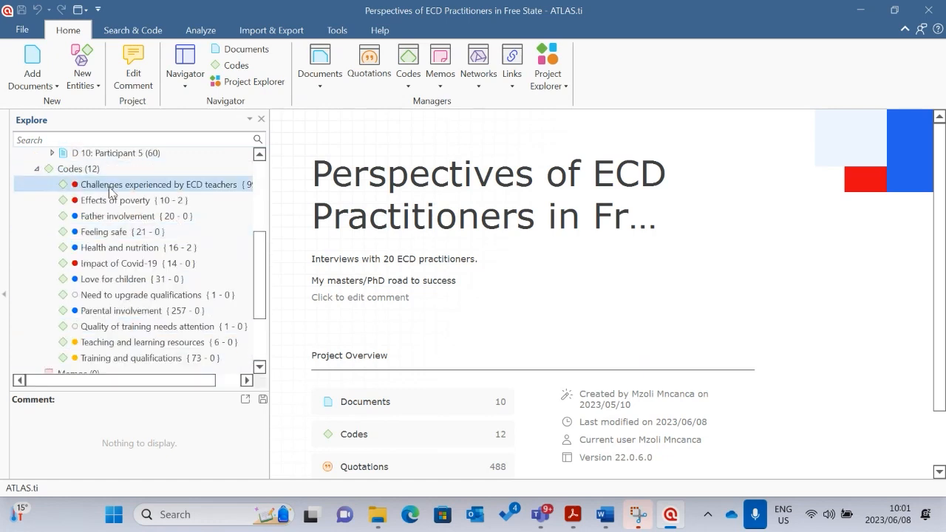
{"action": "left_click_drag", "start_coordinate": [268, 190], "coordinate": [444, 194]}
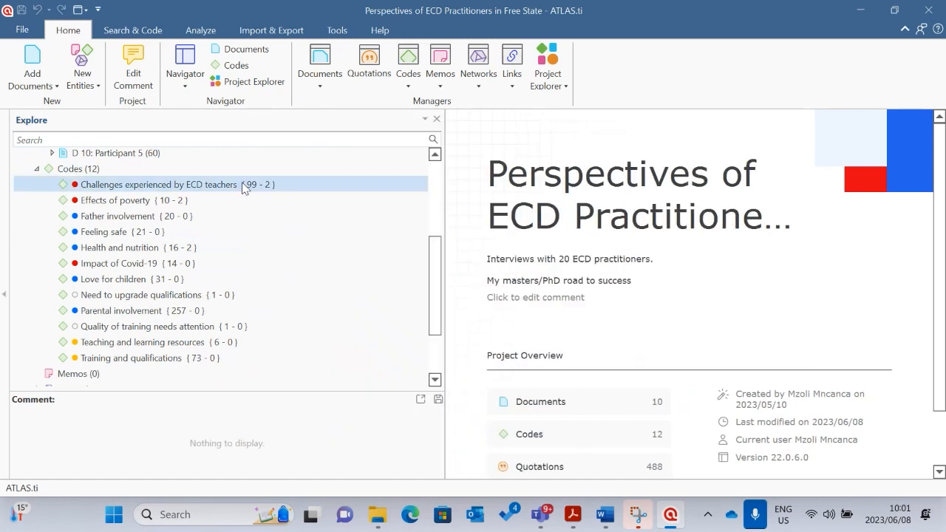
Step: Highlight the codes Challenges experienced by ECD teachers, Effects of poverty, and Health and nutrition in turn to compare them
{"action": "left_click", "coordinate": [199, 188]}
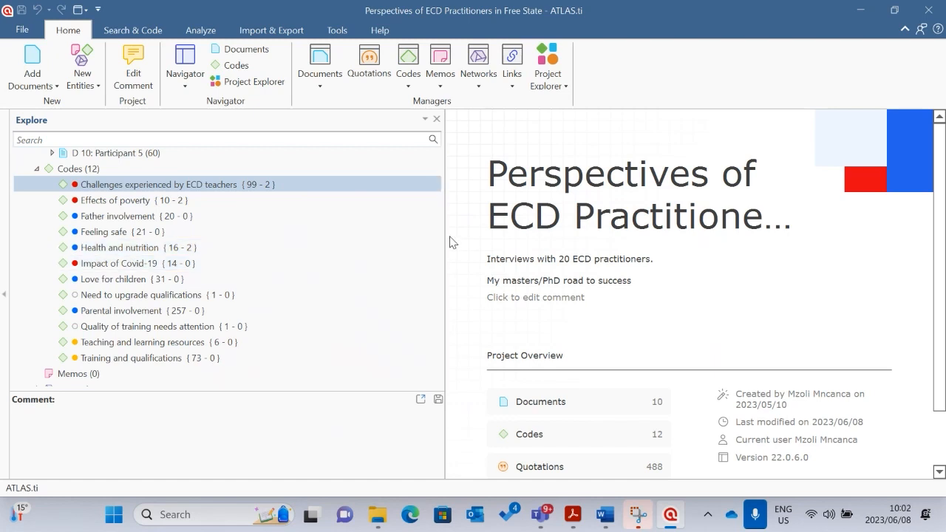
{"action": "left_click_drag", "start_coordinate": [446, 233], "coordinate": [350, 229]}
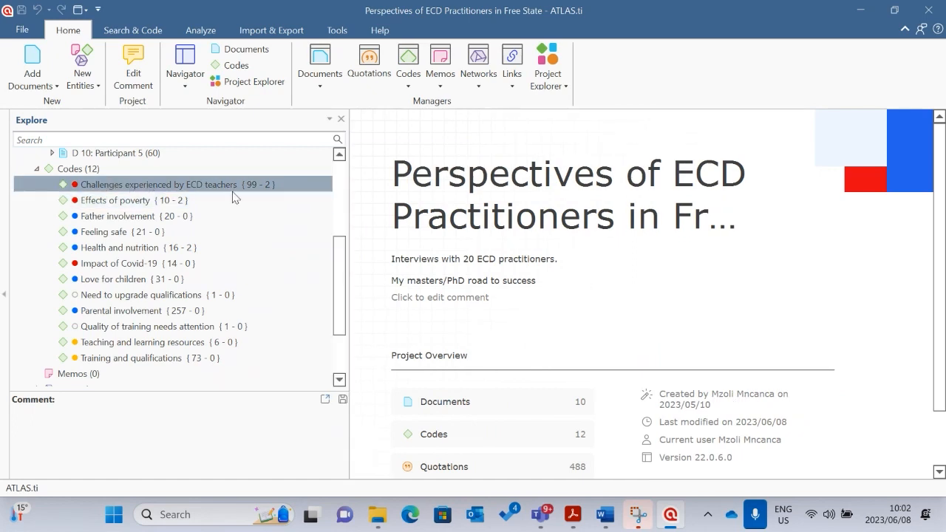
{"action": "left_click", "coordinate": [136, 202]}
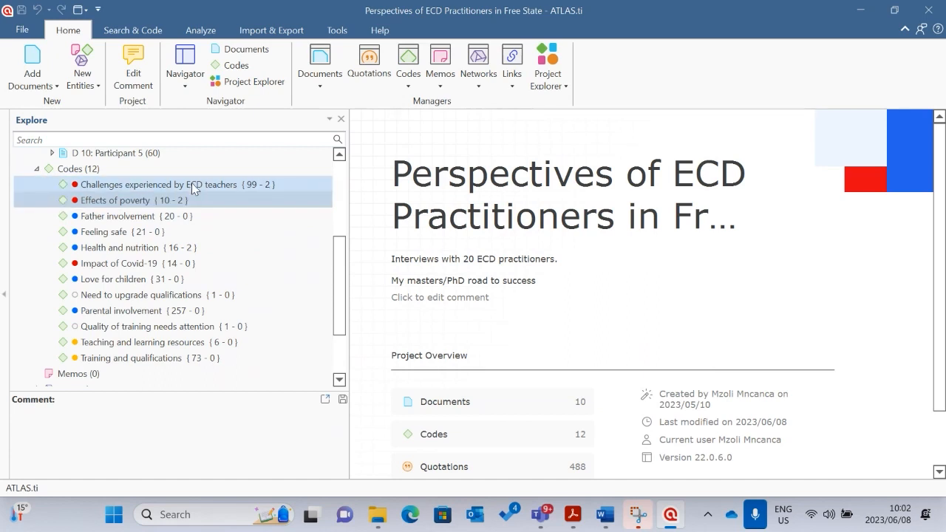
{"action": "left_click", "coordinate": [178, 198]}
{"action": "left_click", "coordinate": [116, 206]}
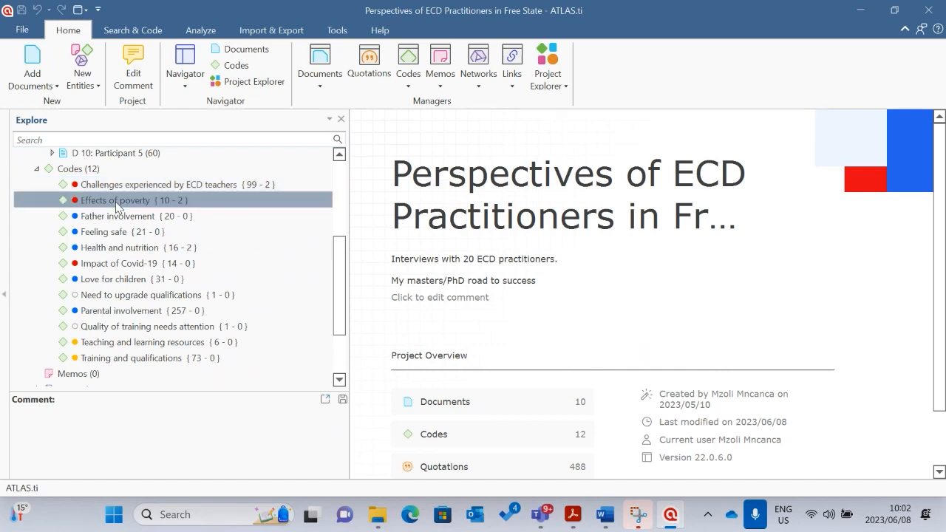
{"action": "left_click", "coordinate": [141, 247]}
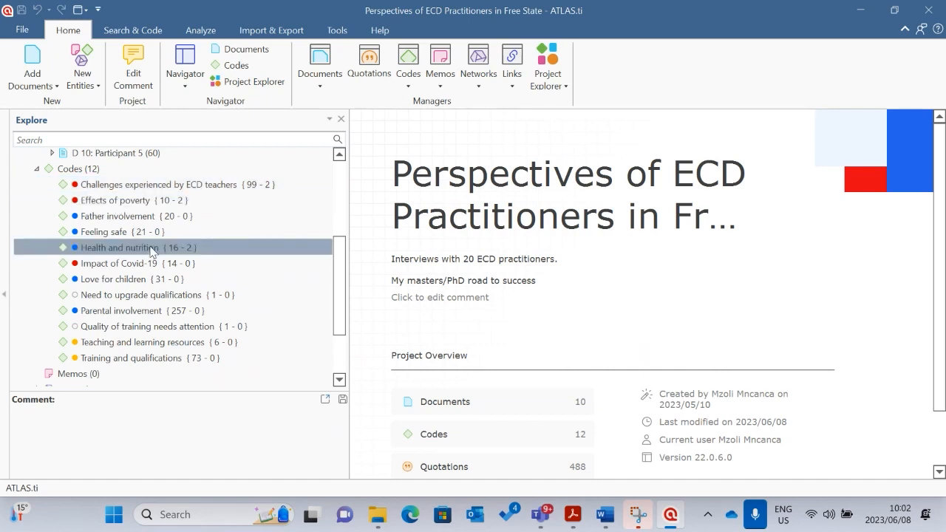
Step: Open the Query Tool and add an AND operator to the query term
{"action": "left_click", "coordinate": [201, 29]}
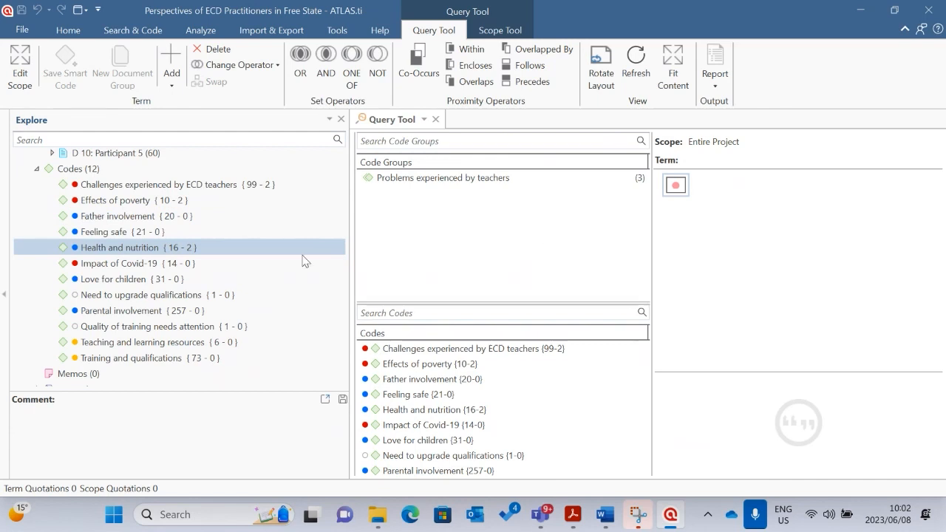
{"action": "left_click", "coordinate": [126, 201], "text": "ctrl"}
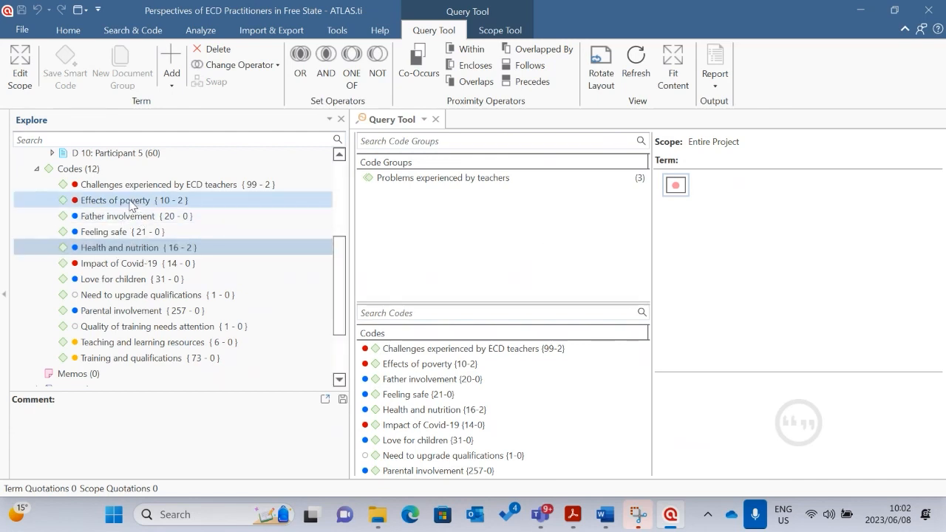
{"action": "left_click", "coordinate": [142, 250]}
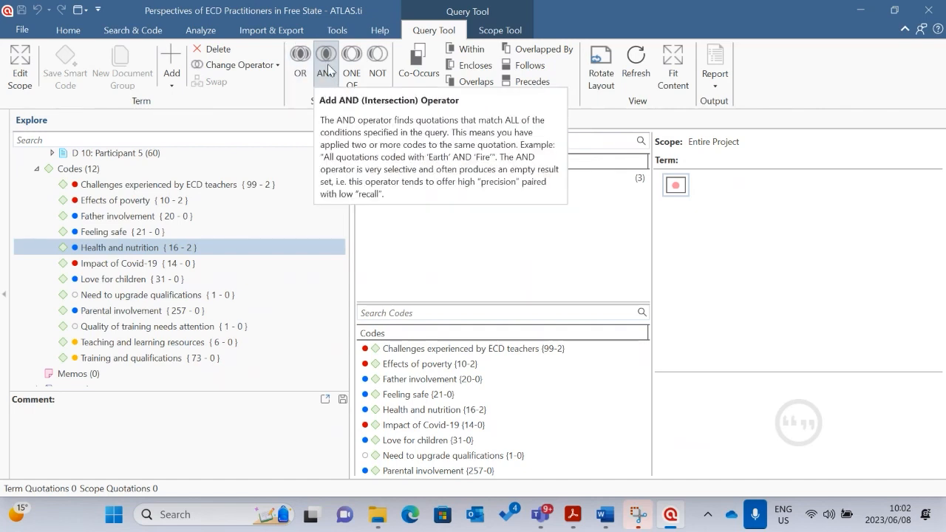
{"action": "left_click", "coordinate": [150, 203]}
{"action": "left_click", "coordinate": [169, 248]}
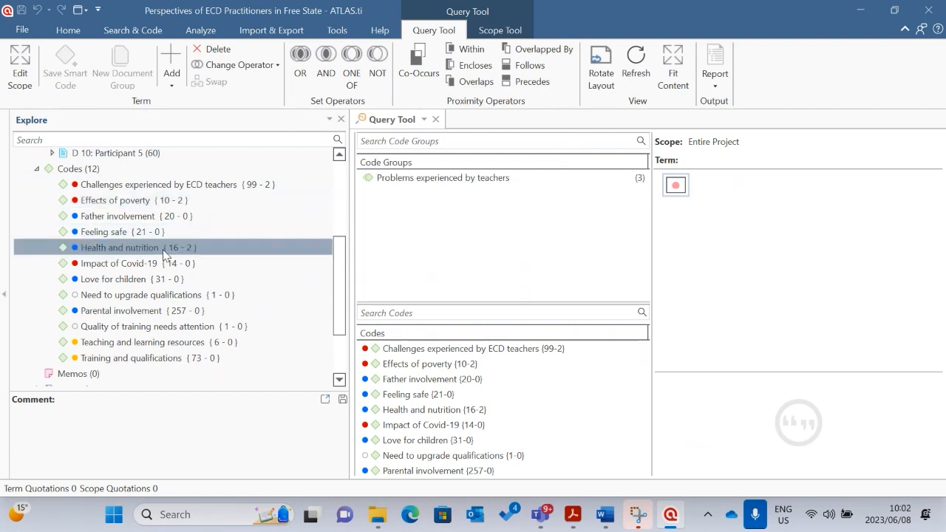
{"action": "left_click", "coordinate": [327, 65]}
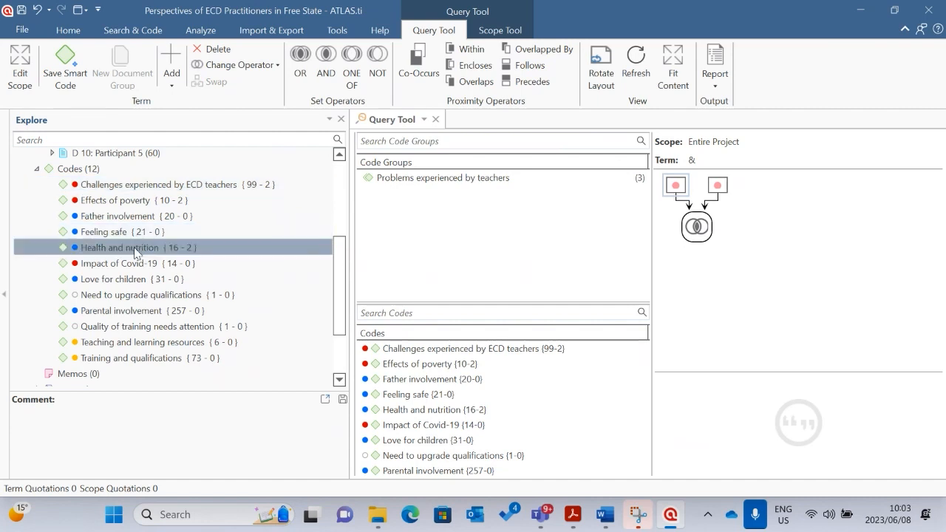
Step: Fill the AND operator's two terms with the codes Effects of poverty and Health and nutrition
{"action": "left_click", "coordinate": [119, 204]}
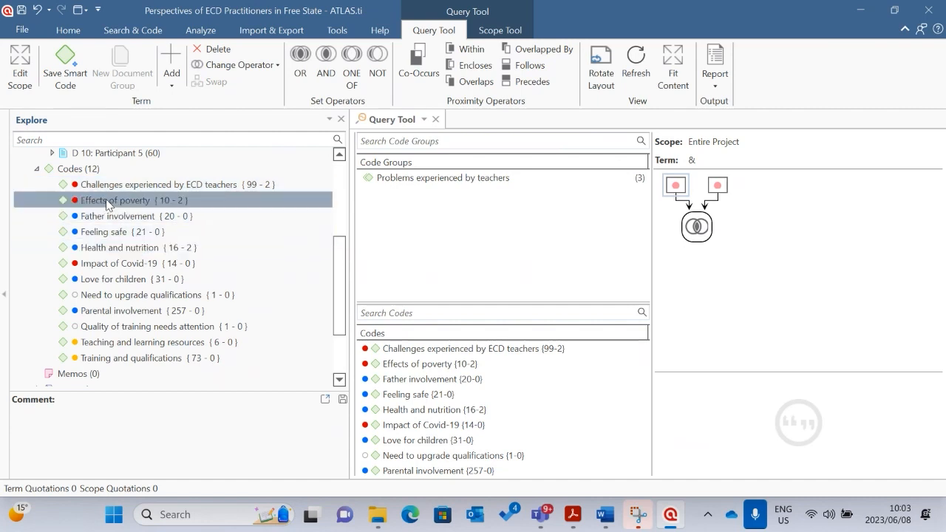
{"action": "left_click_drag", "start_coordinate": [104, 204], "coordinate": [676, 194]}
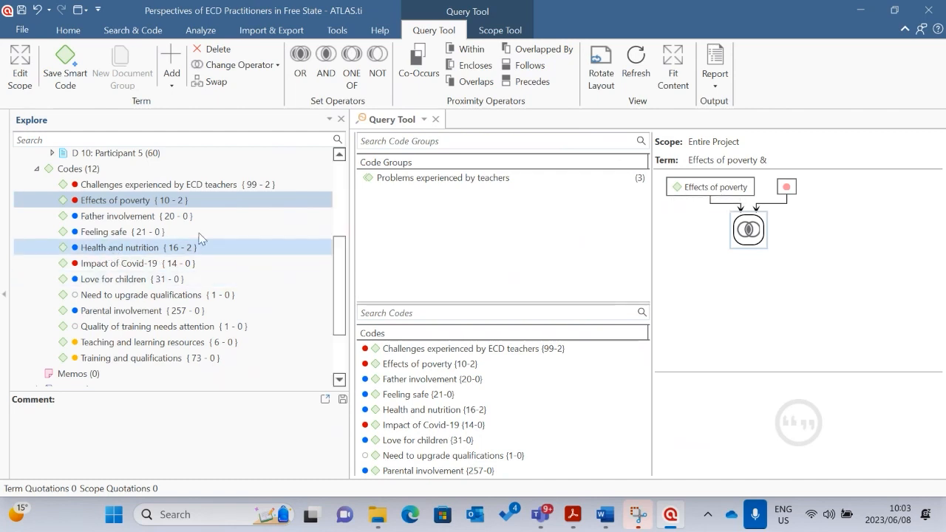
{"action": "mouse_move", "coordinate": [129, 249]}
{"action": "left_mouse_down"}
{"action": "mouse_move", "coordinate": [518, 255]}
{"action": "mouse_move", "coordinate": [772, 218]}
{"action": "mouse_move", "coordinate": [788, 188]}
{"action": "left_mouse_up"}
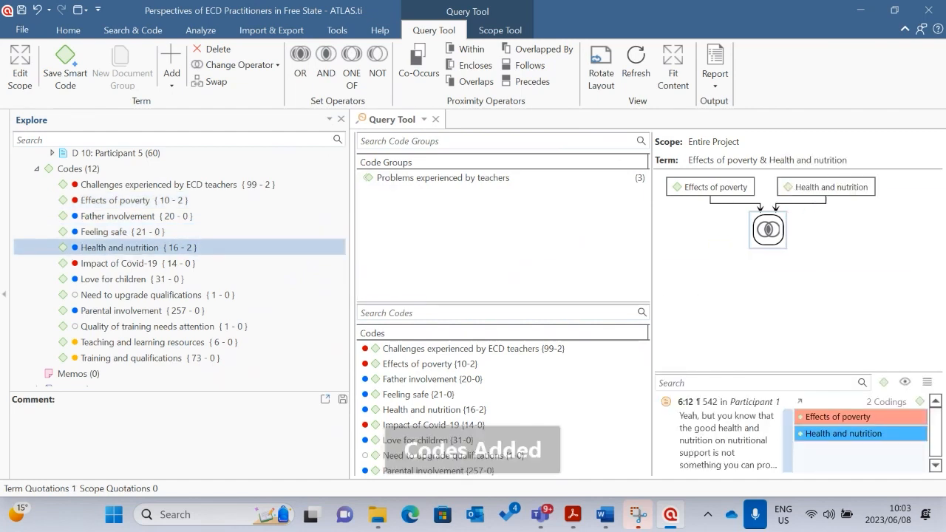
Step: Enlarge the query results, view quotation 6:12 in the Participant 1 transcript, and return to the Query Tool
{"action": "left_click_drag", "start_coordinate": [652, 233], "coordinate": [438, 235]}
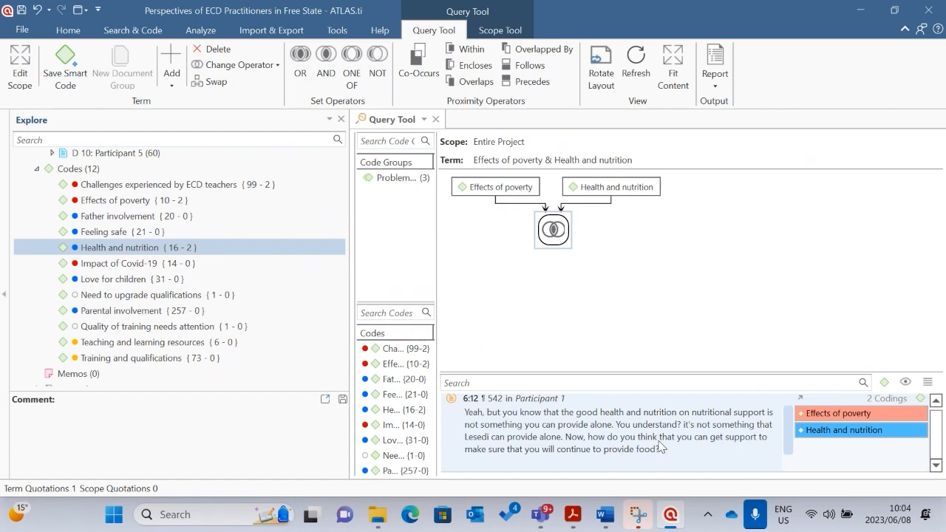
{"action": "left_click", "coordinate": [799, 394]}
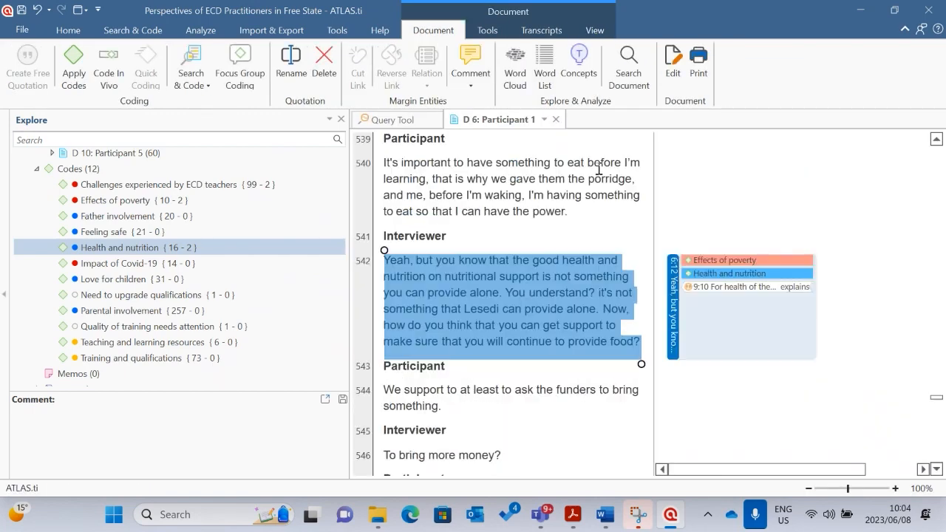
{"action": "left_click", "coordinate": [409, 122]}
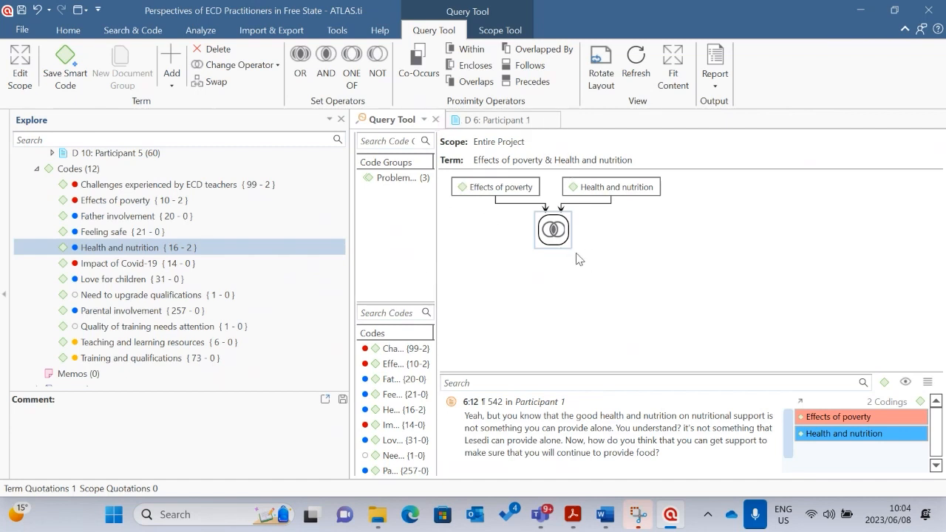
Step: Remove Effects of poverty and Health and nutrition from the query, keeping the empty AND operator
{"action": "left_click", "coordinate": [486, 193]}
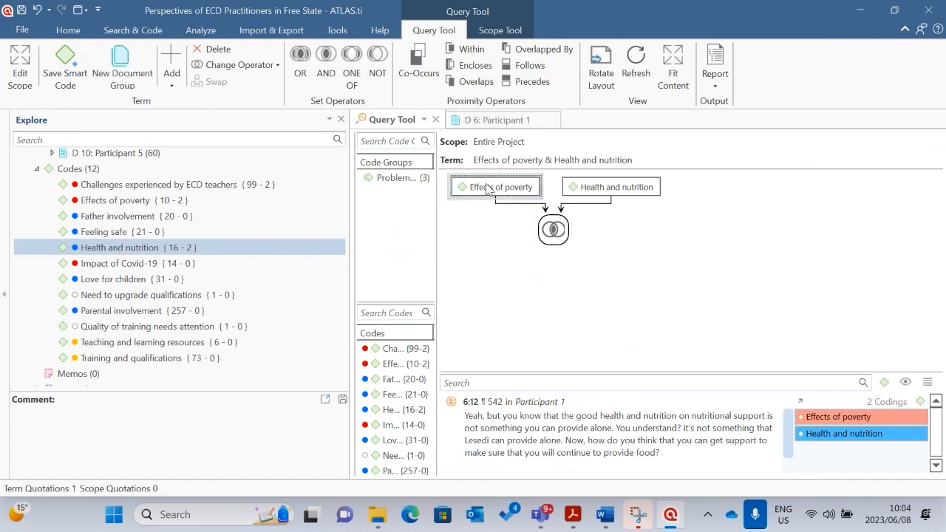
{"action": "key", "text": "Delete"}
{"action": "left_click", "coordinate": [537, 188]}
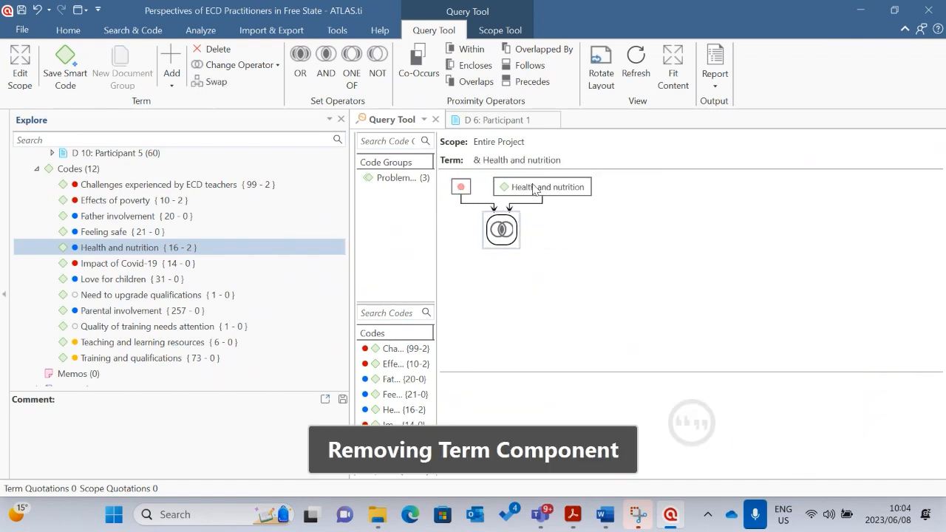
{"action": "key", "text": "Delete"}
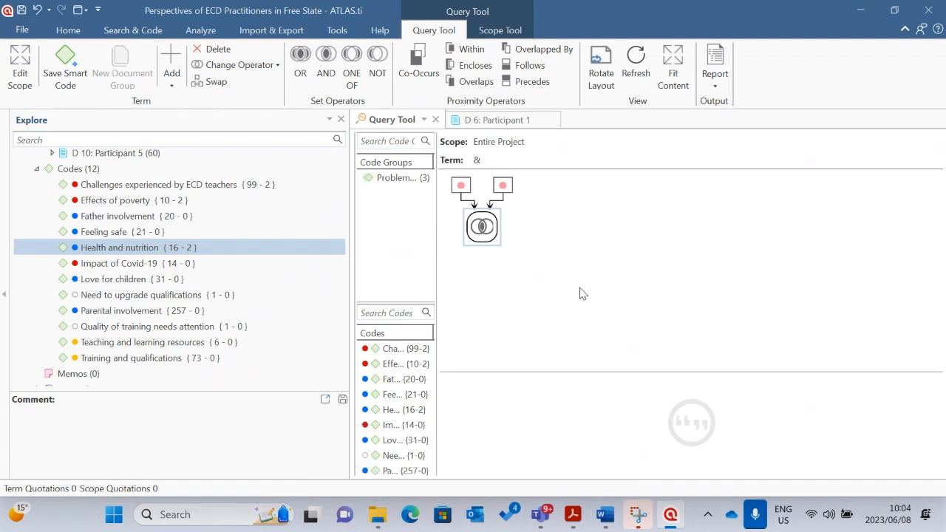
{"action": "scroll", "coordinate": [325, 274], "scroll_direction": "up", "scroll_amount": 1}
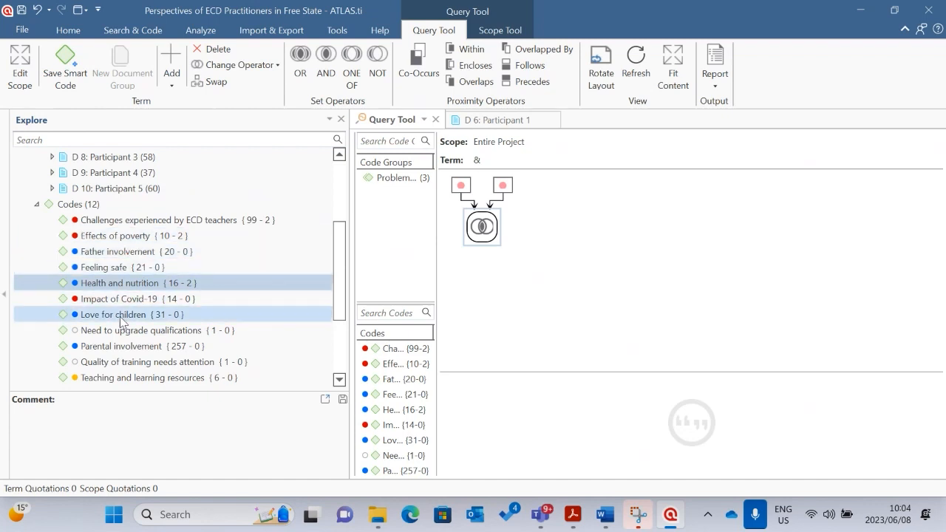
Step: Fill the AND operator's two terms with the codes Challenges experienced by ECD teachers and Parental involvement
{"action": "left_click", "coordinate": [112, 349]}
{"action": "left_click", "coordinate": [154, 221]}
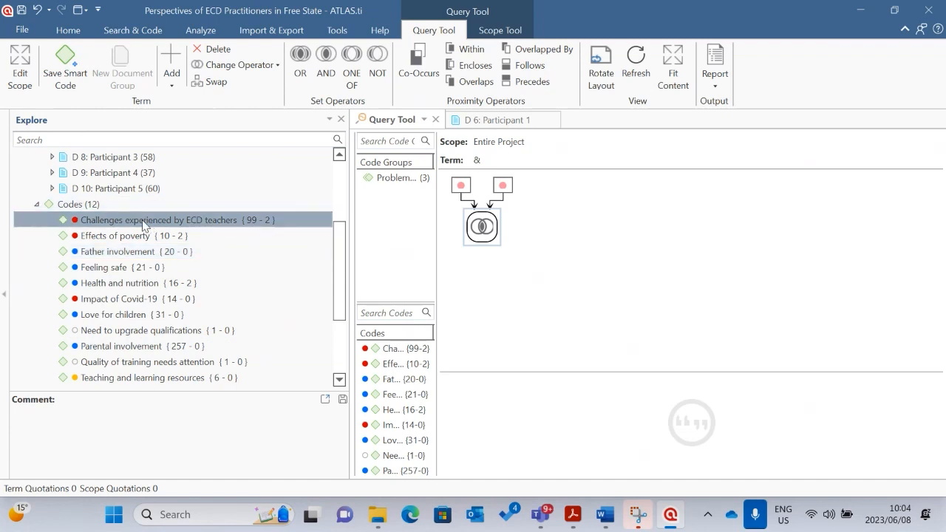
{"action": "left_click_drag", "start_coordinate": [124, 225], "coordinate": [461, 191]}
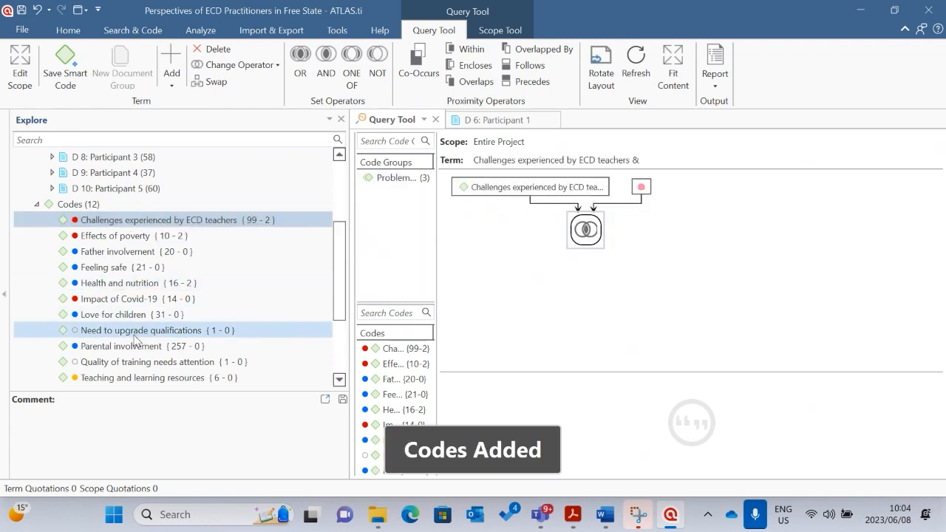
{"action": "left_click_drag", "start_coordinate": [129, 354], "coordinate": [647, 195]}
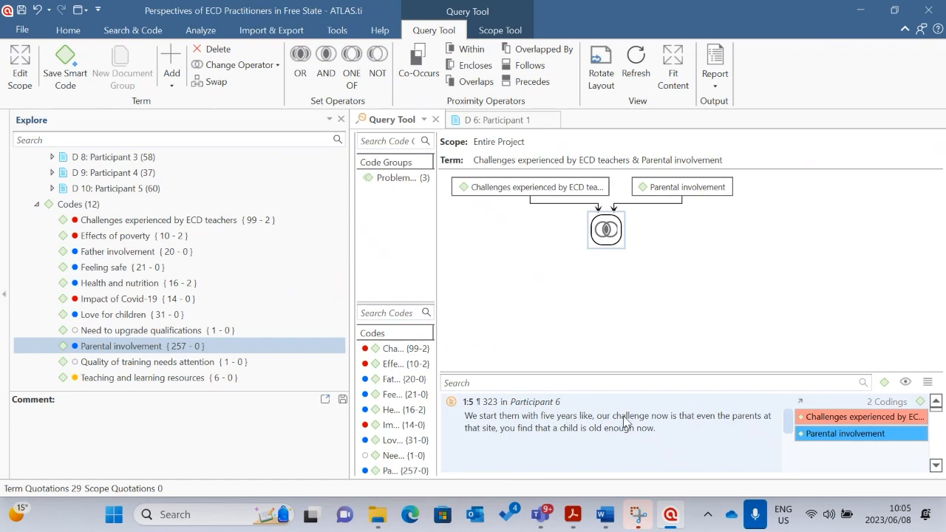
Step: Review the resulting quotations and their codings across the participants for Challenges experienced by ECD teachers combined with Parental involvement
{"action": "scroll", "coordinate": [625, 421], "scroll_direction": "down", "scroll_amount": 2}
{"action": "scroll", "coordinate": [628, 422], "scroll_direction": "up", "scroll_amount": 2}
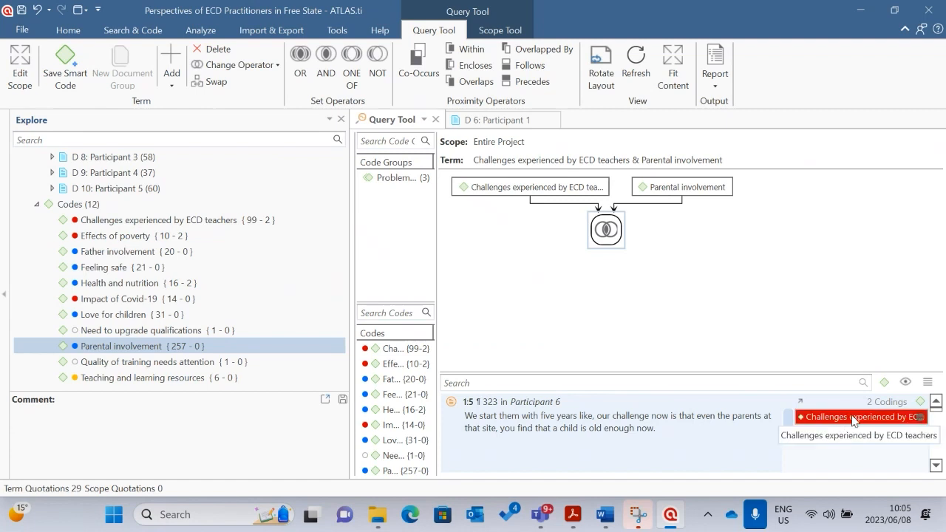
{"action": "scroll", "coordinate": [578, 429], "scroll_direction": "down", "scroll_amount": 3}
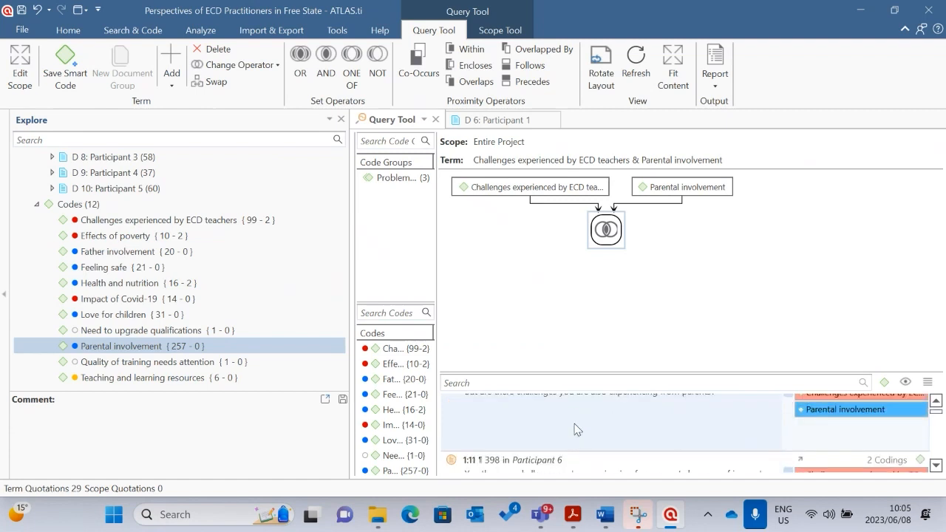
{"action": "scroll", "coordinate": [577, 429], "scroll_direction": "up", "scroll_amount": 5}
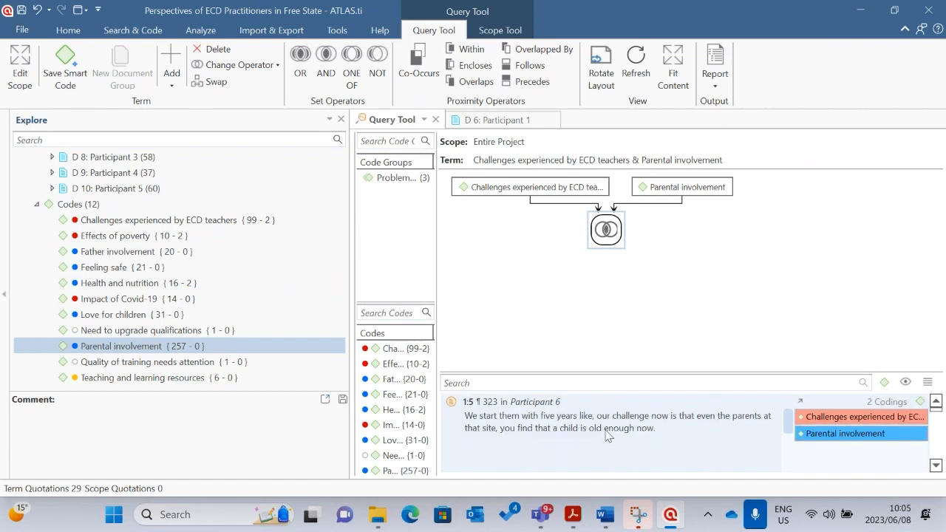
{"action": "scroll", "coordinate": [568, 445], "scroll_direction": "down", "scroll_amount": 5}
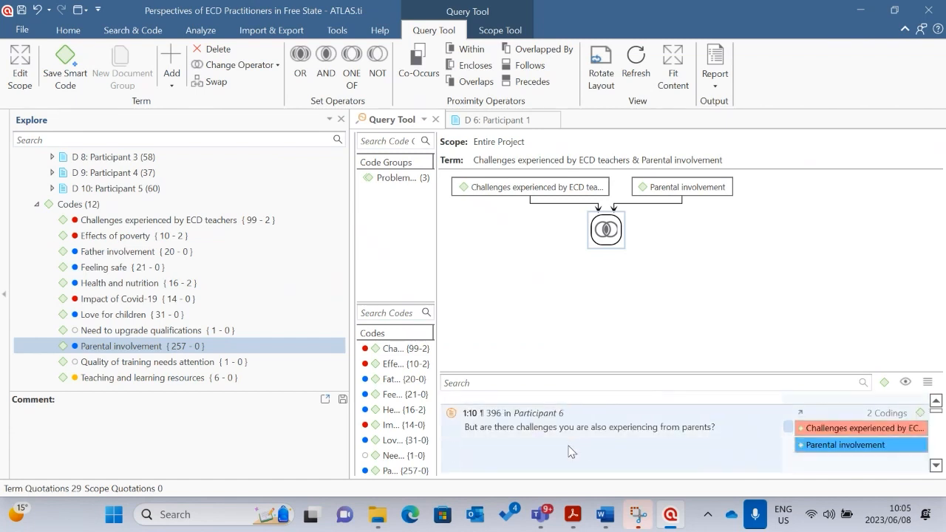
{"action": "scroll", "coordinate": [570, 448], "scroll_direction": "down", "scroll_amount": 4}
{"action": "scroll", "coordinate": [582, 440], "scroll_direction": "down", "scroll_amount": 5}
{"action": "scroll", "coordinate": [562, 443], "scroll_direction": "down", "scroll_amount": 5}
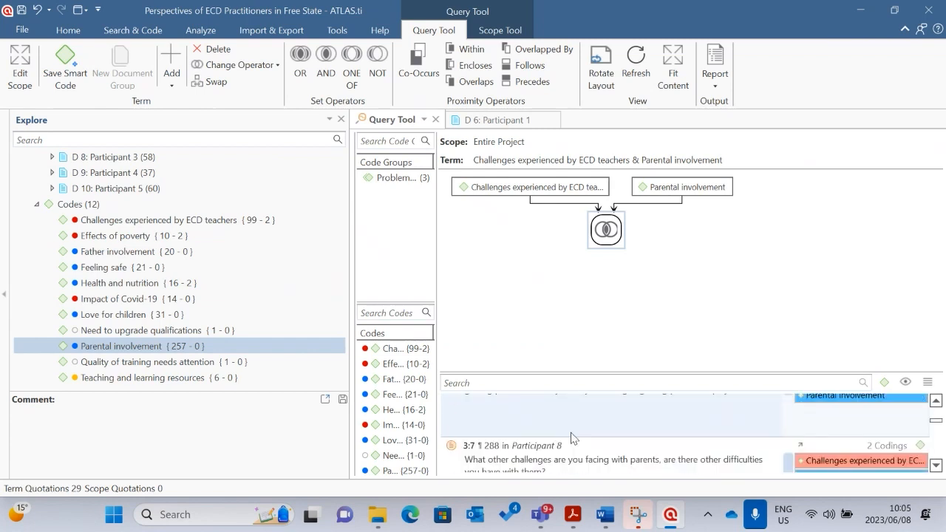
{"action": "scroll", "coordinate": [573, 428], "scroll_direction": "down", "scroll_amount": 4}
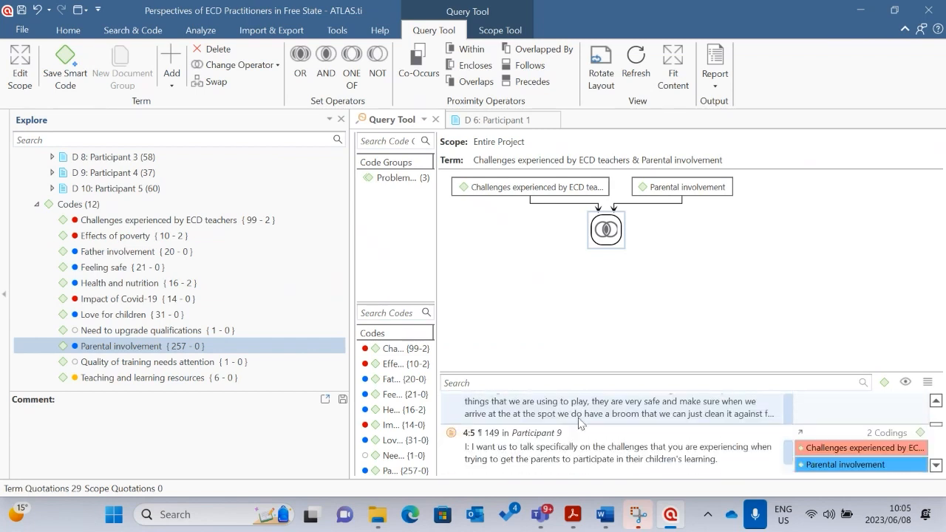
{"action": "scroll", "coordinate": [581, 423], "scroll_direction": "down", "scroll_amount": 4}
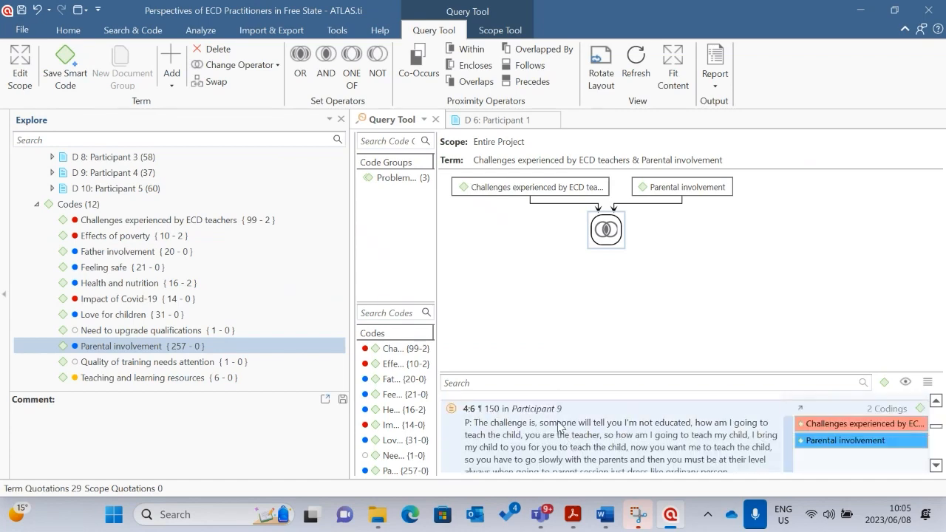
{"action": "scroll", "coordinate": [560, 426], "scroll_direction": "down", "scroll_amount": 4}
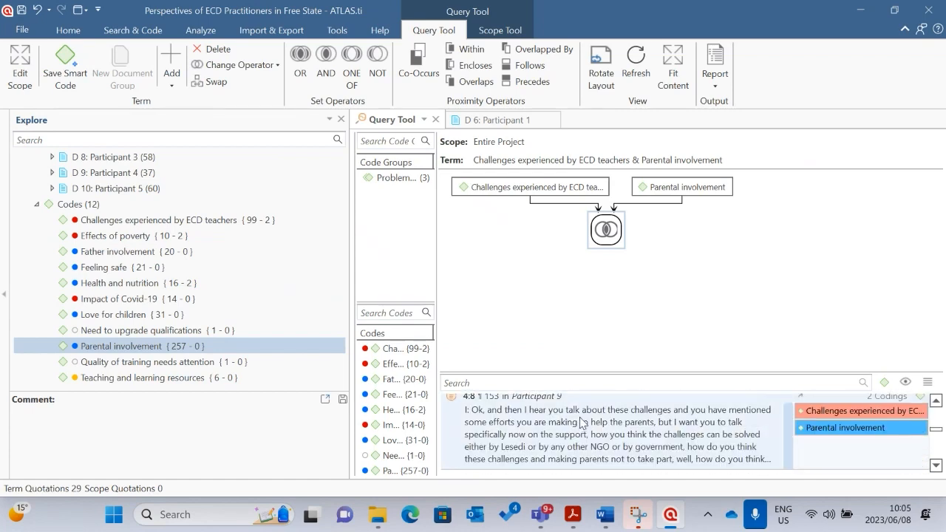
{"action": "scroll", "coordinate": [581, 422], "scroll_direction": "down", "scroll_amount": 8}
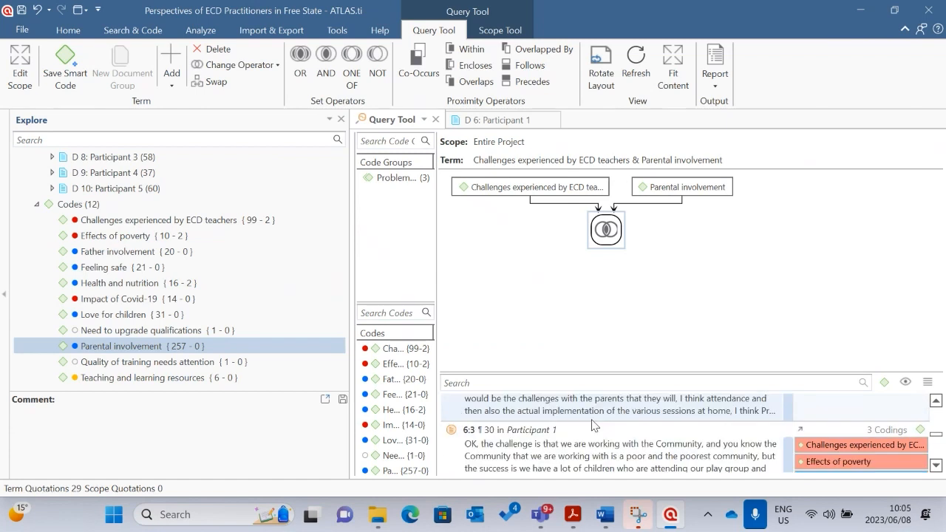
{"action": "scroll", "coordinate": [592, 425], "scroll_direction": "down", "scroll_amount": 3}
{"action": "scroll", "coordinate": [618, 428], "scroll_direction": "up", "scroll_amount": 5}
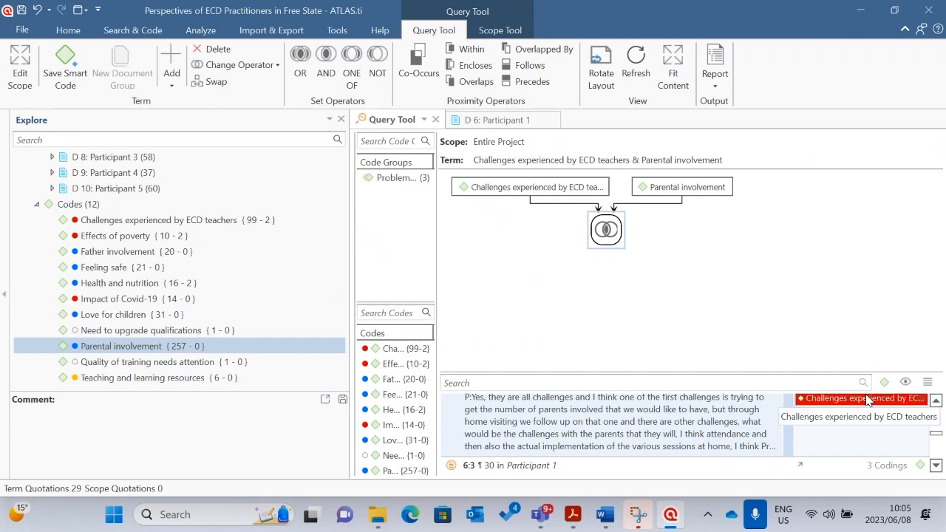
{"action": "left_click", "coordinate": [810, 418]}
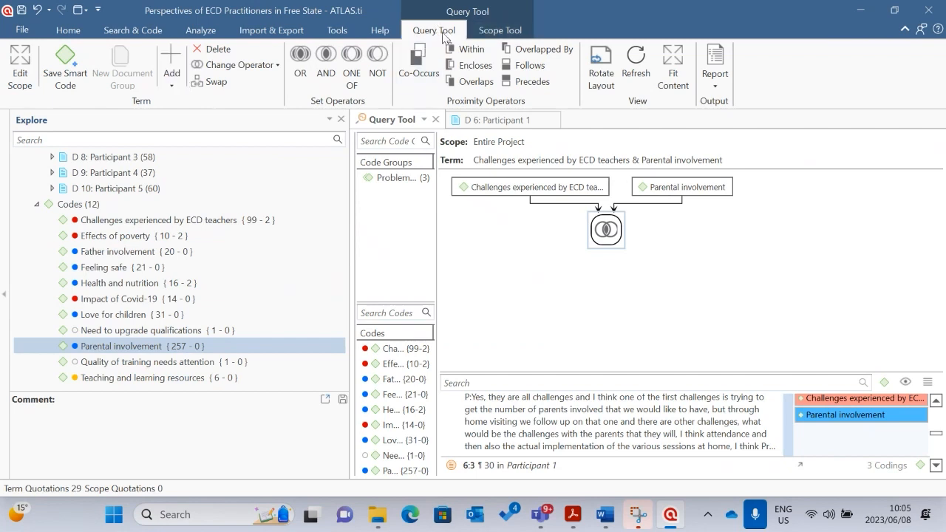
{"action": "left_click", "coordinate": [867, 273]}
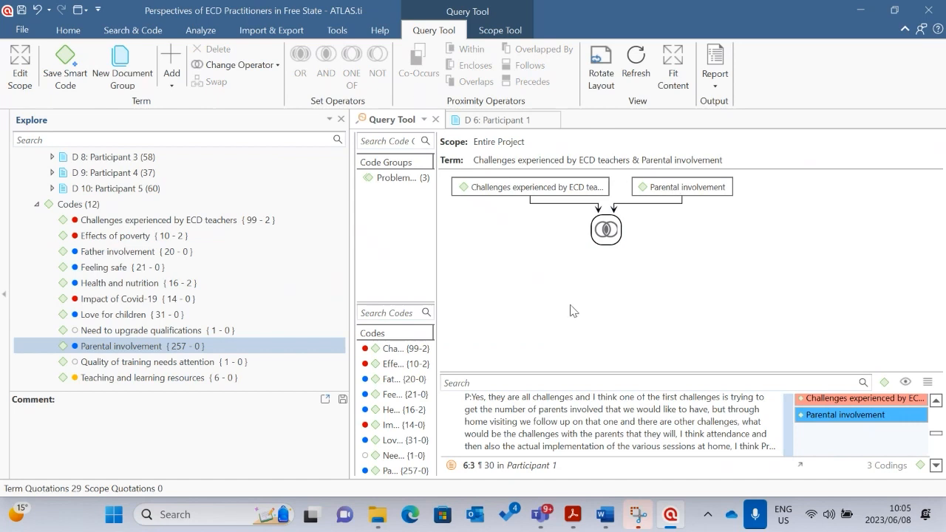
{"action": "left_click", "coordinate": [602, 237]}
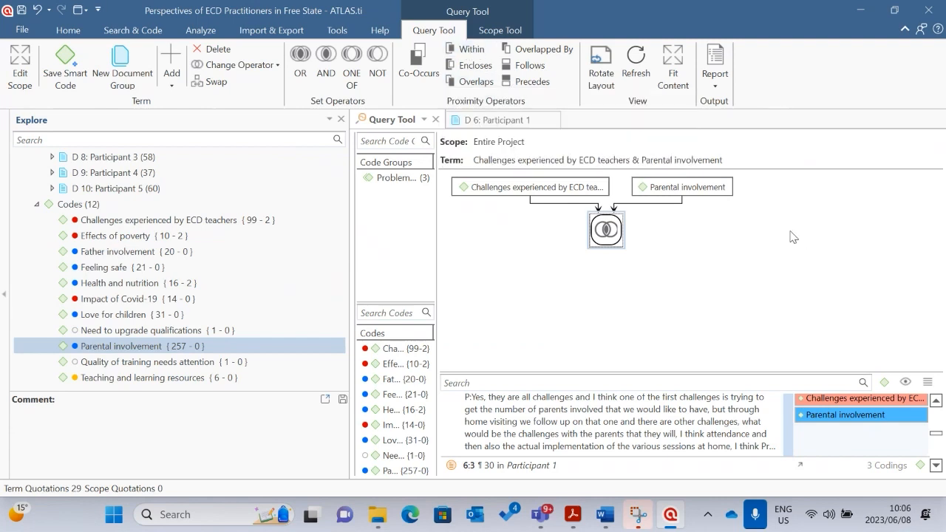
{"action": "left_click", "coordinate": [68, 29]}
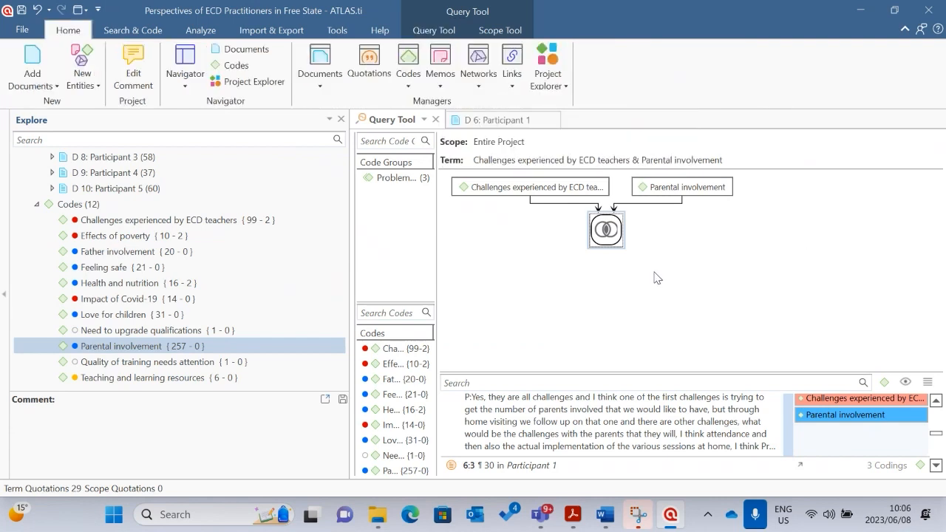
{"action": "scroll", "coordinate": [570, 273], "scroll_direction": "up", "scroll_amount": 2}
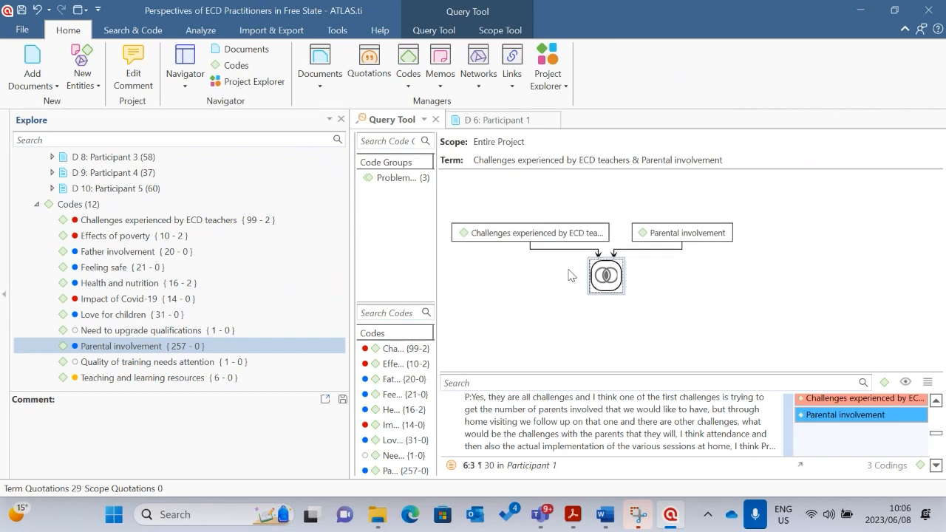
{"action": "left_click", "coordinate": [271, 30]}
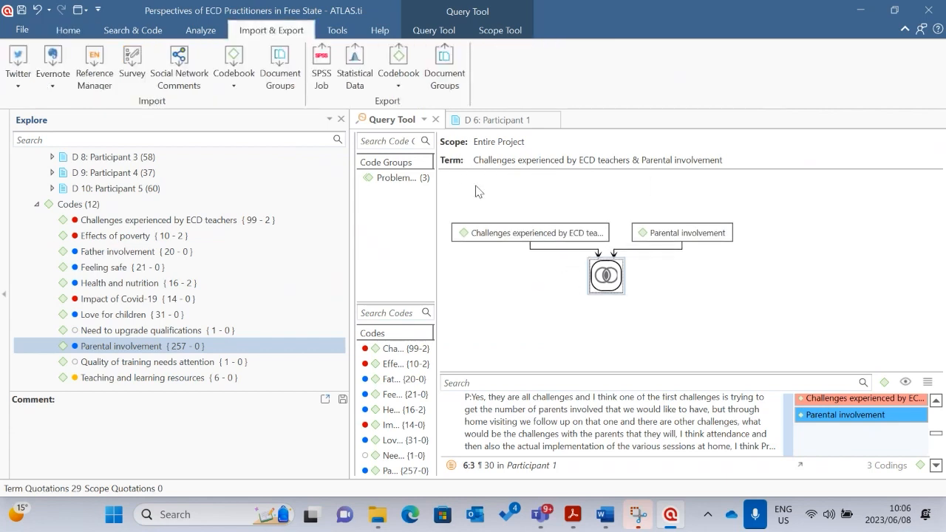
{"action": "left_click", "coordinate": [68, 30]}
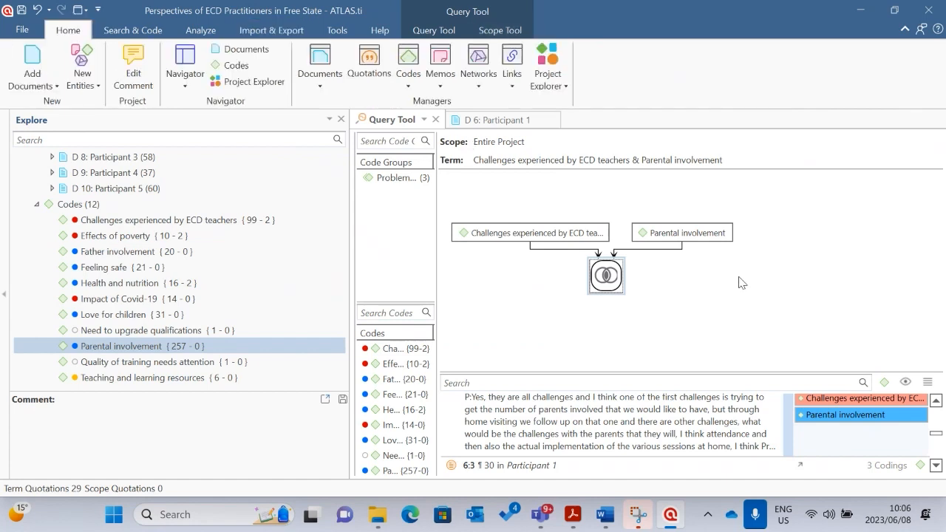
Step: Widen the Query Tool's code group and code lists, and switch to Adobe Acrobat to view the Research Training Workshop invitation
{"action": "left_click_drag", "start_coordinate": [434, 145], "coordinate": [577, 148]}
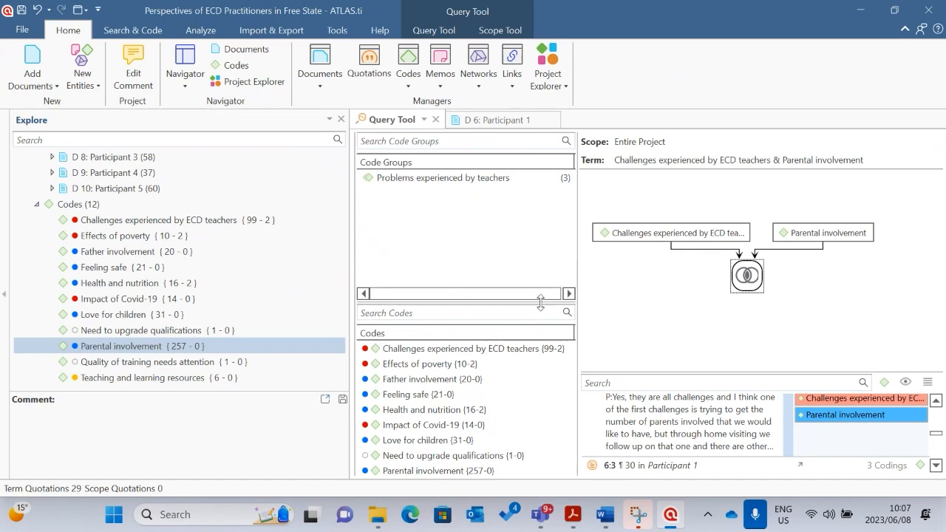
{"action": "mouse_move", "coordinate": [579, 522]}
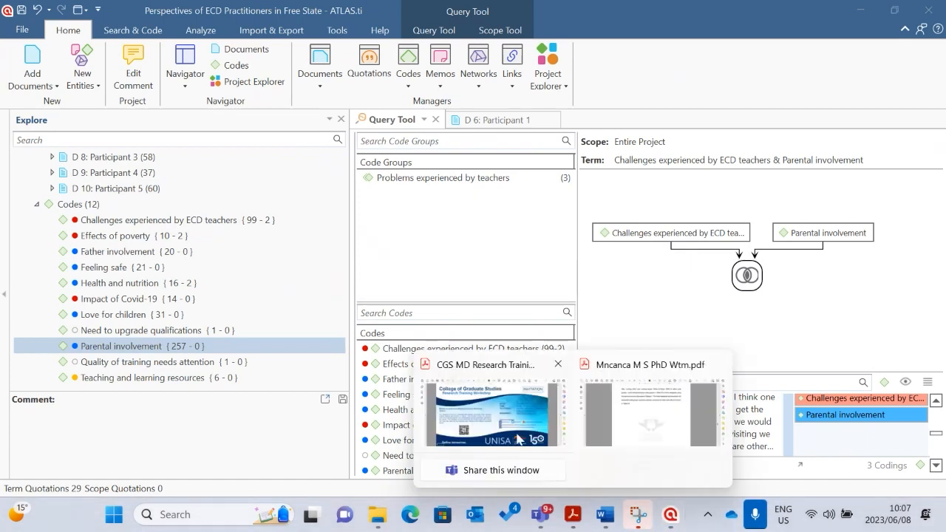
{"action": "left_click", "coordinate": [506, 413]}
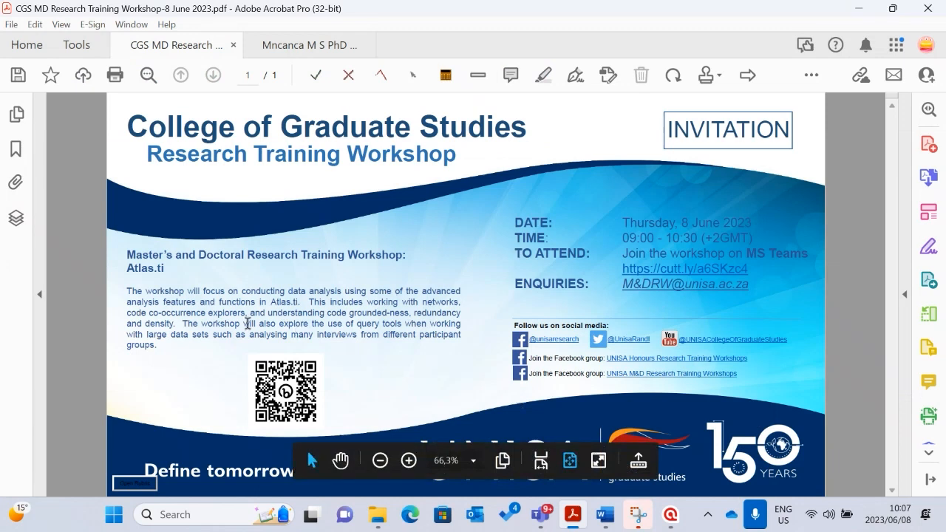